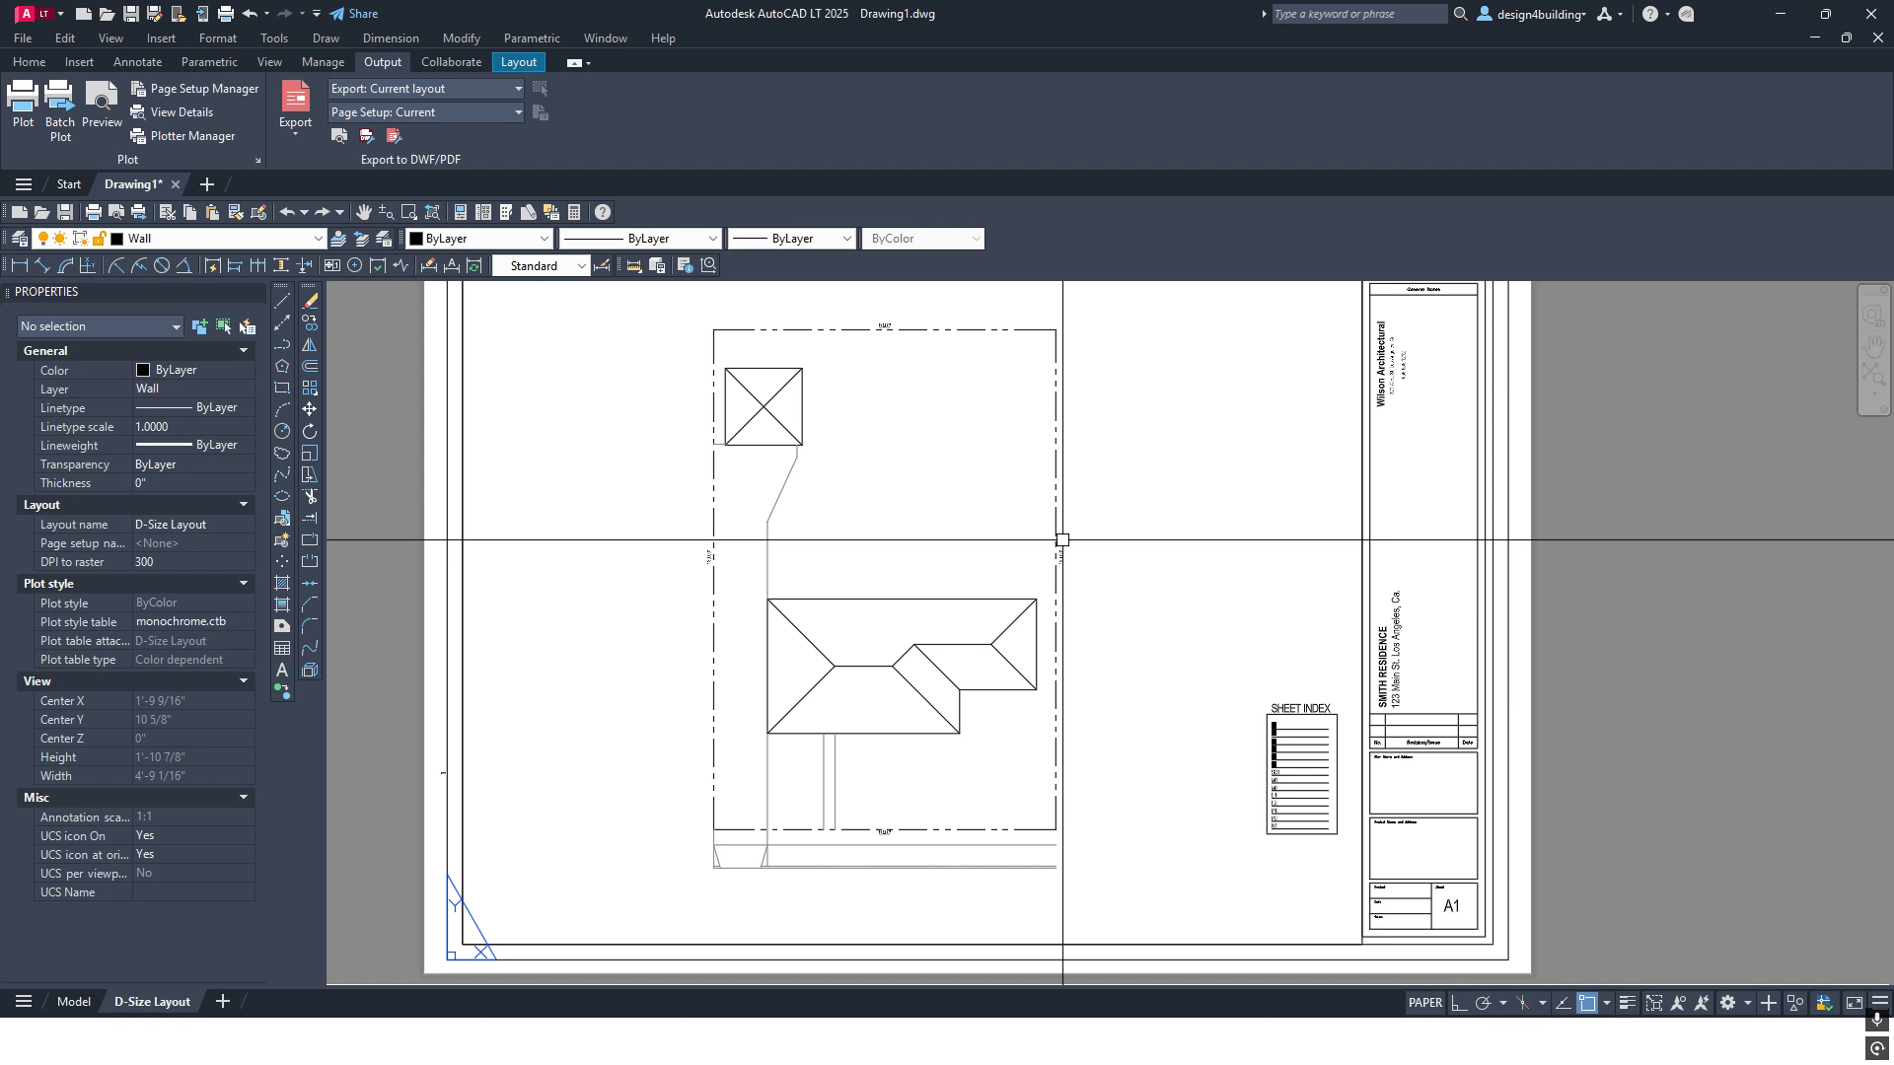
# Examine the site plan, sheet index and title block on the D-Size Layout sheet
pyautogui.scroll(4, 1252, 732)
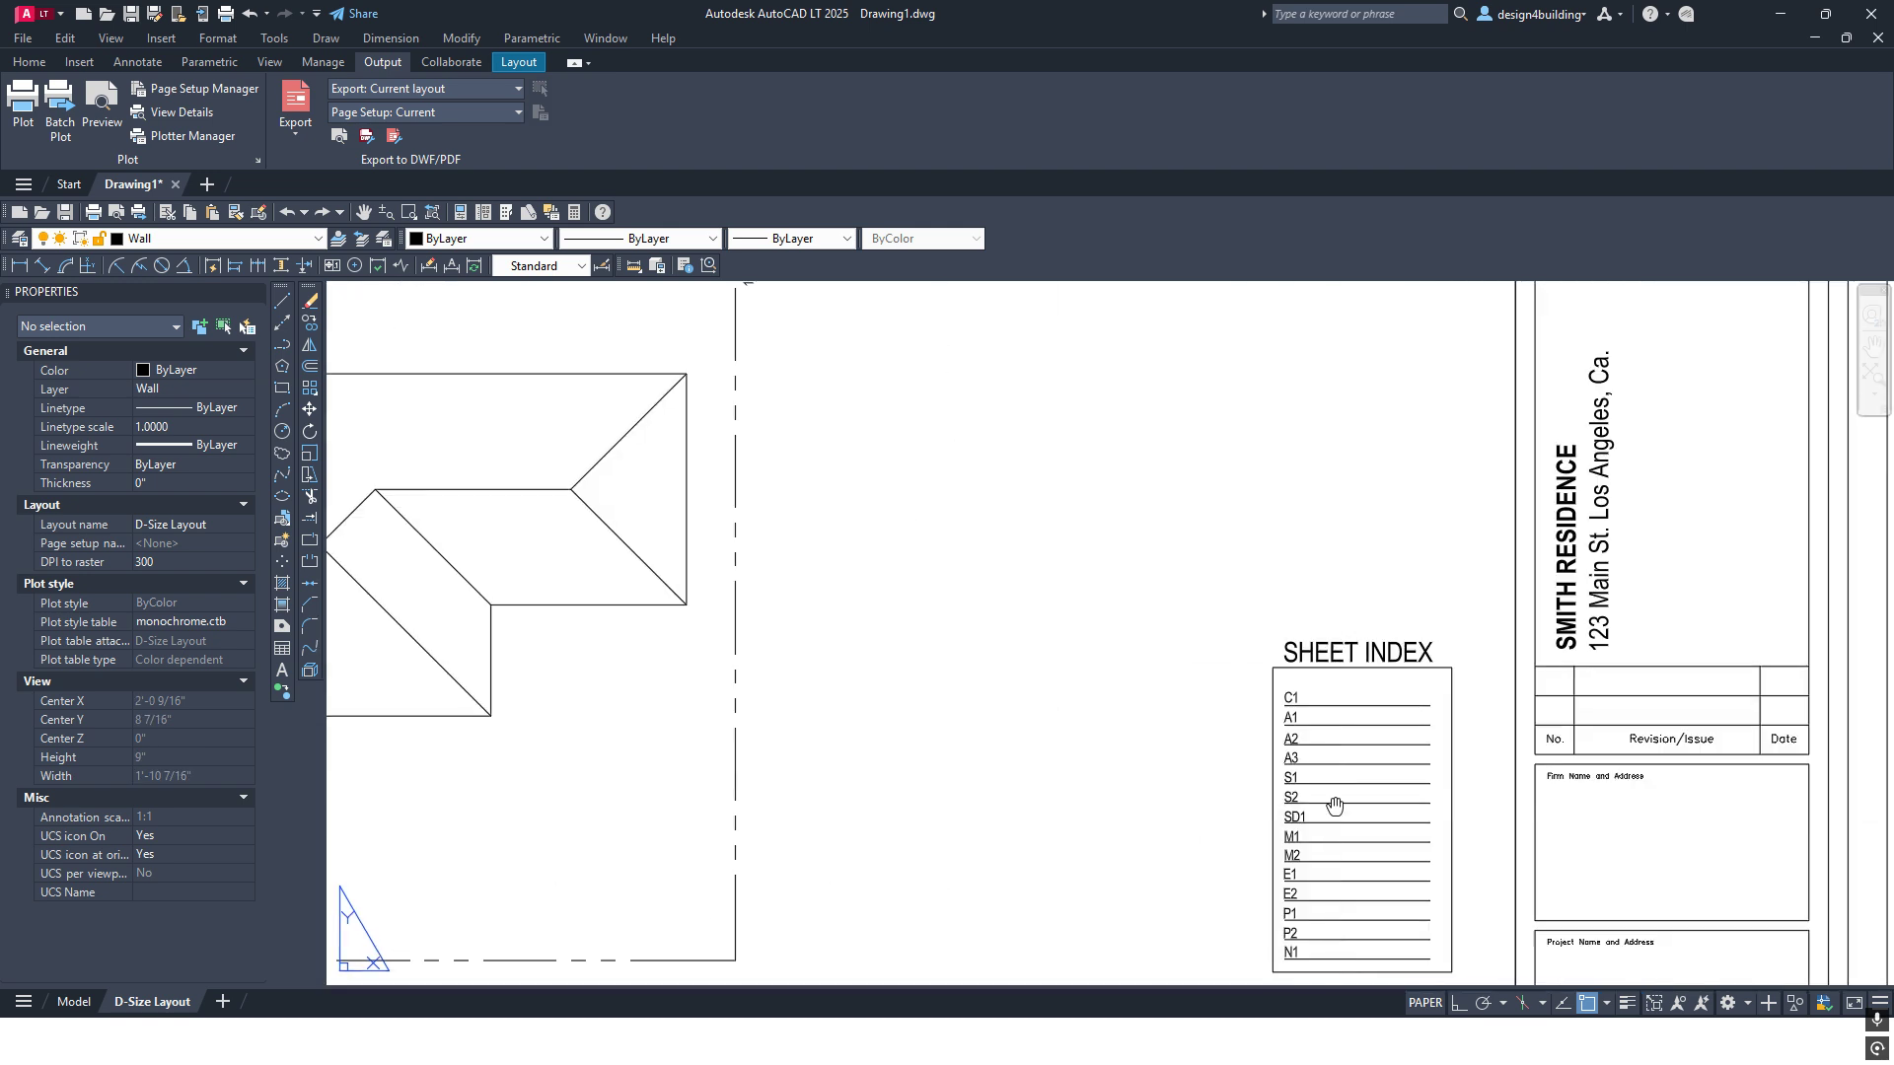
pyautogui.moveTo(1332, 803)
pyautogui.mouseDown(button='middle')
pyautogui.moveTo(1110, 740)
pyautogui.moveTo(998, 781)
pyautogui.mouseUp(button='middle')
pyautogui.scroll(-2, 997, 782)
pyautogui.moveTo(1143, 537)
pyautogui.mouseDown(button='middle')
pyautogui.moveTo(1103, 684)
pyautogui.moveTo(1108, 753)
pyautogui.moveTo(1164, 557)
pyautogui.mouseUp(button='middle')
pyautogui.scroll(-2, 1145, 752)
pyautogui.scroll(1, 1144, 753)
pyautogui.moveTo(1110, 619); pyautogui.dragTo(1319, 688, button='middle')
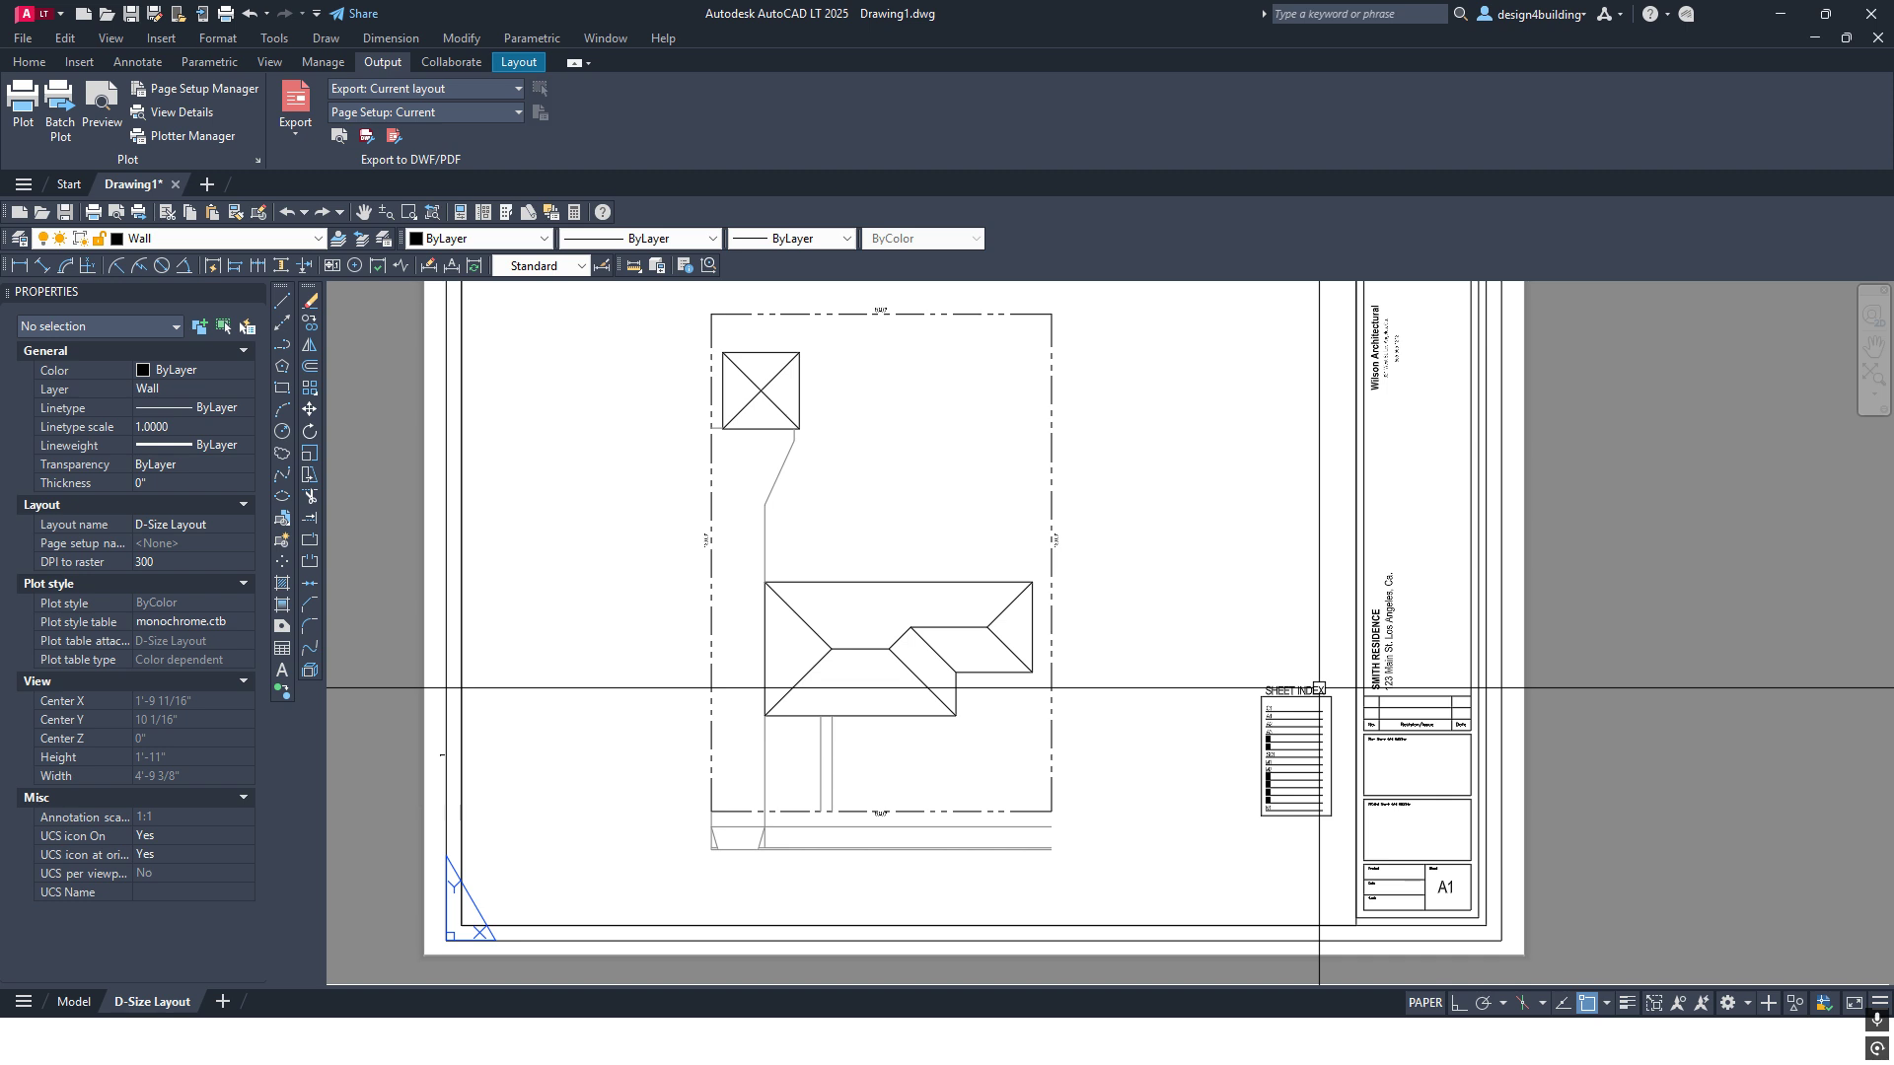
pyautogui.scroll(-2, 1121, 783)
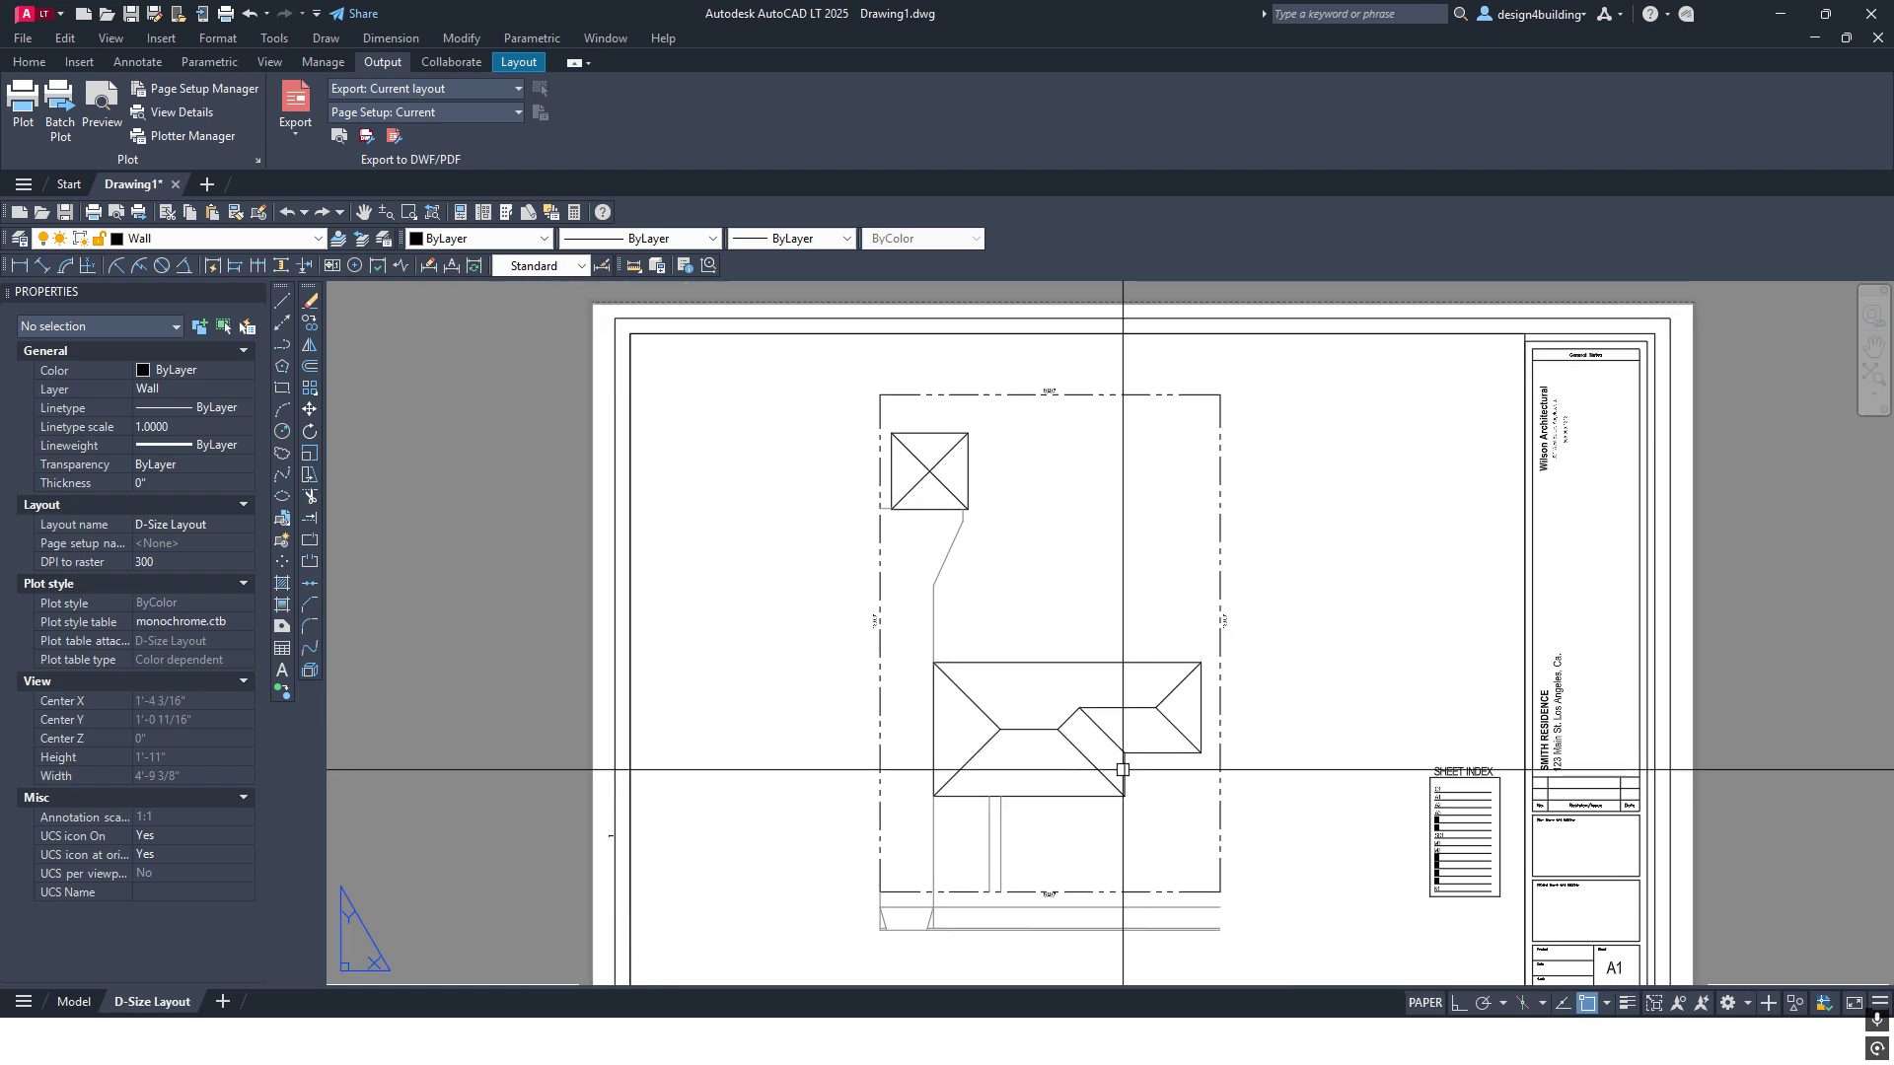
# Turn on the Addition layer to display the addition outline behind the house
pyautogui.scroll(5, 987, 698)
pyautogui.click(318, 239)
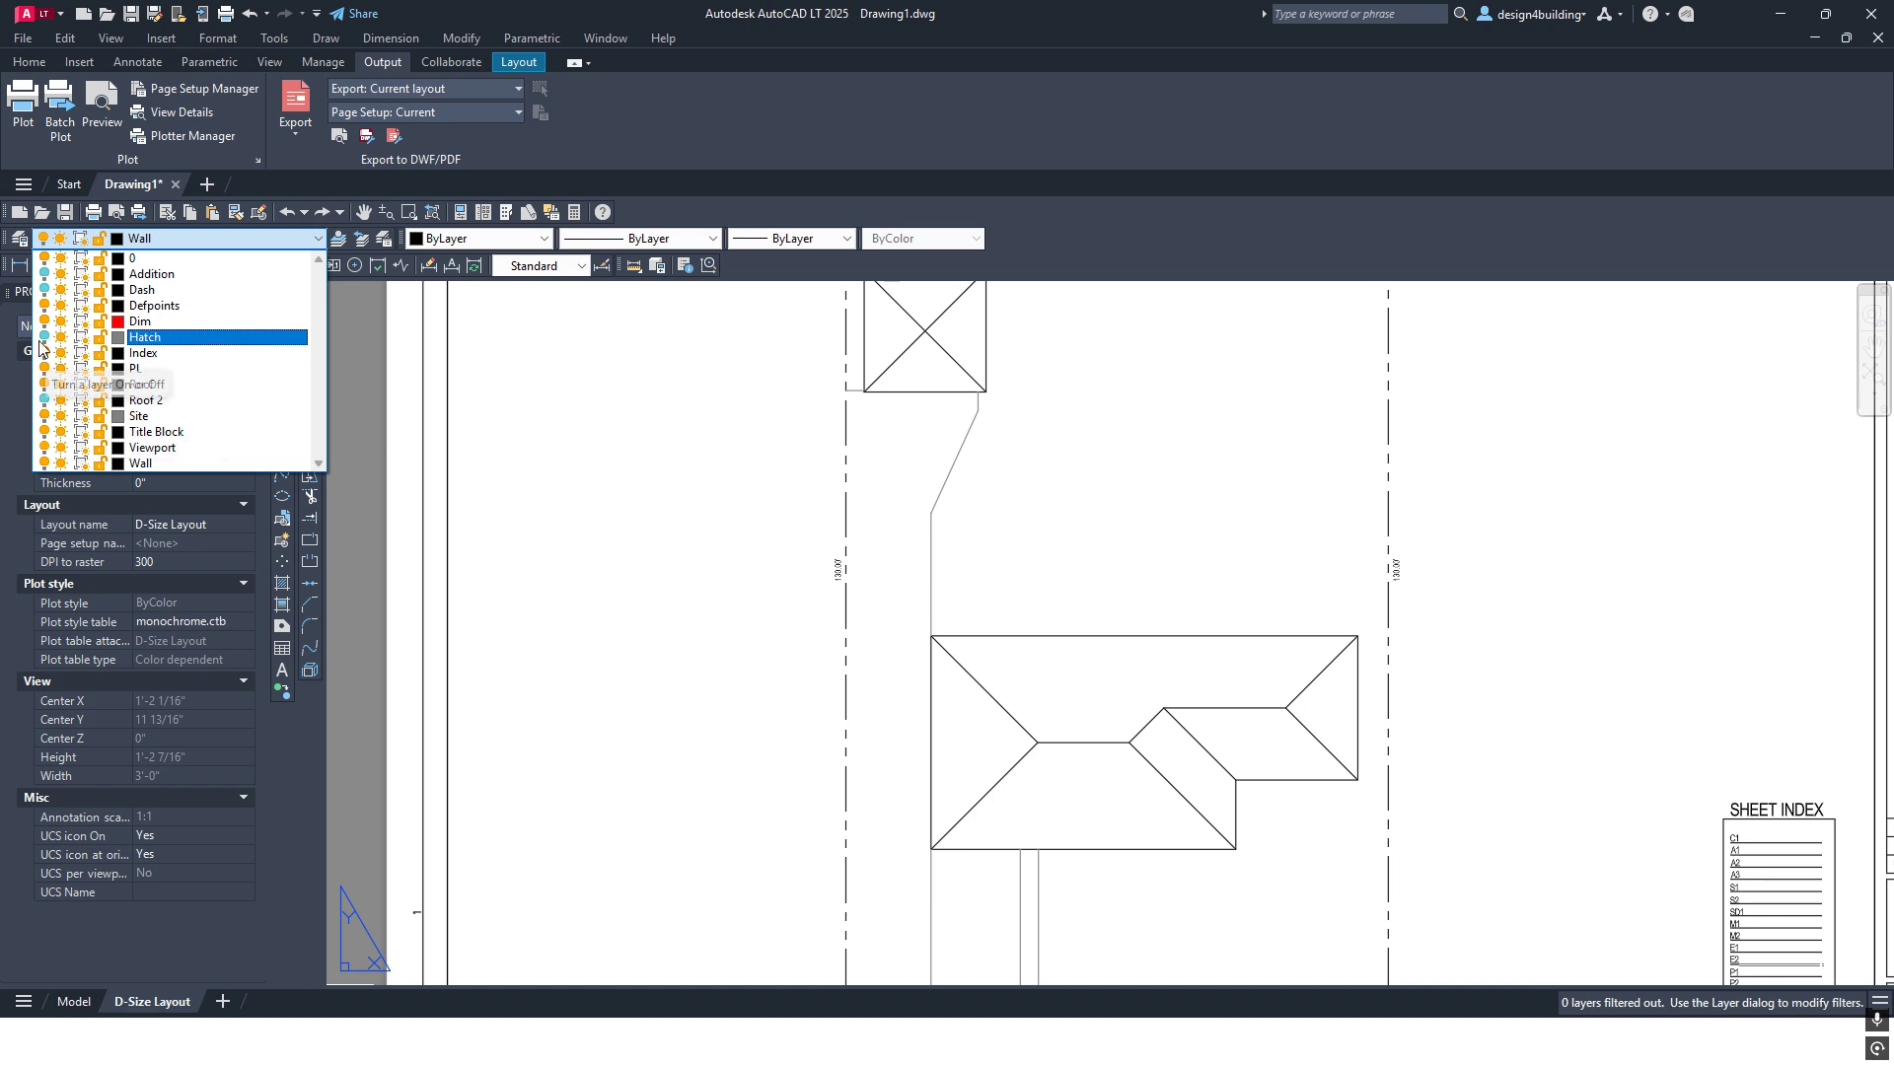
pyautogui.click(44, 274)
# Examine the addition outline in relation to the house roof, garage and property lines on the site plan
pyautogui.scroll(5, 672, 489)
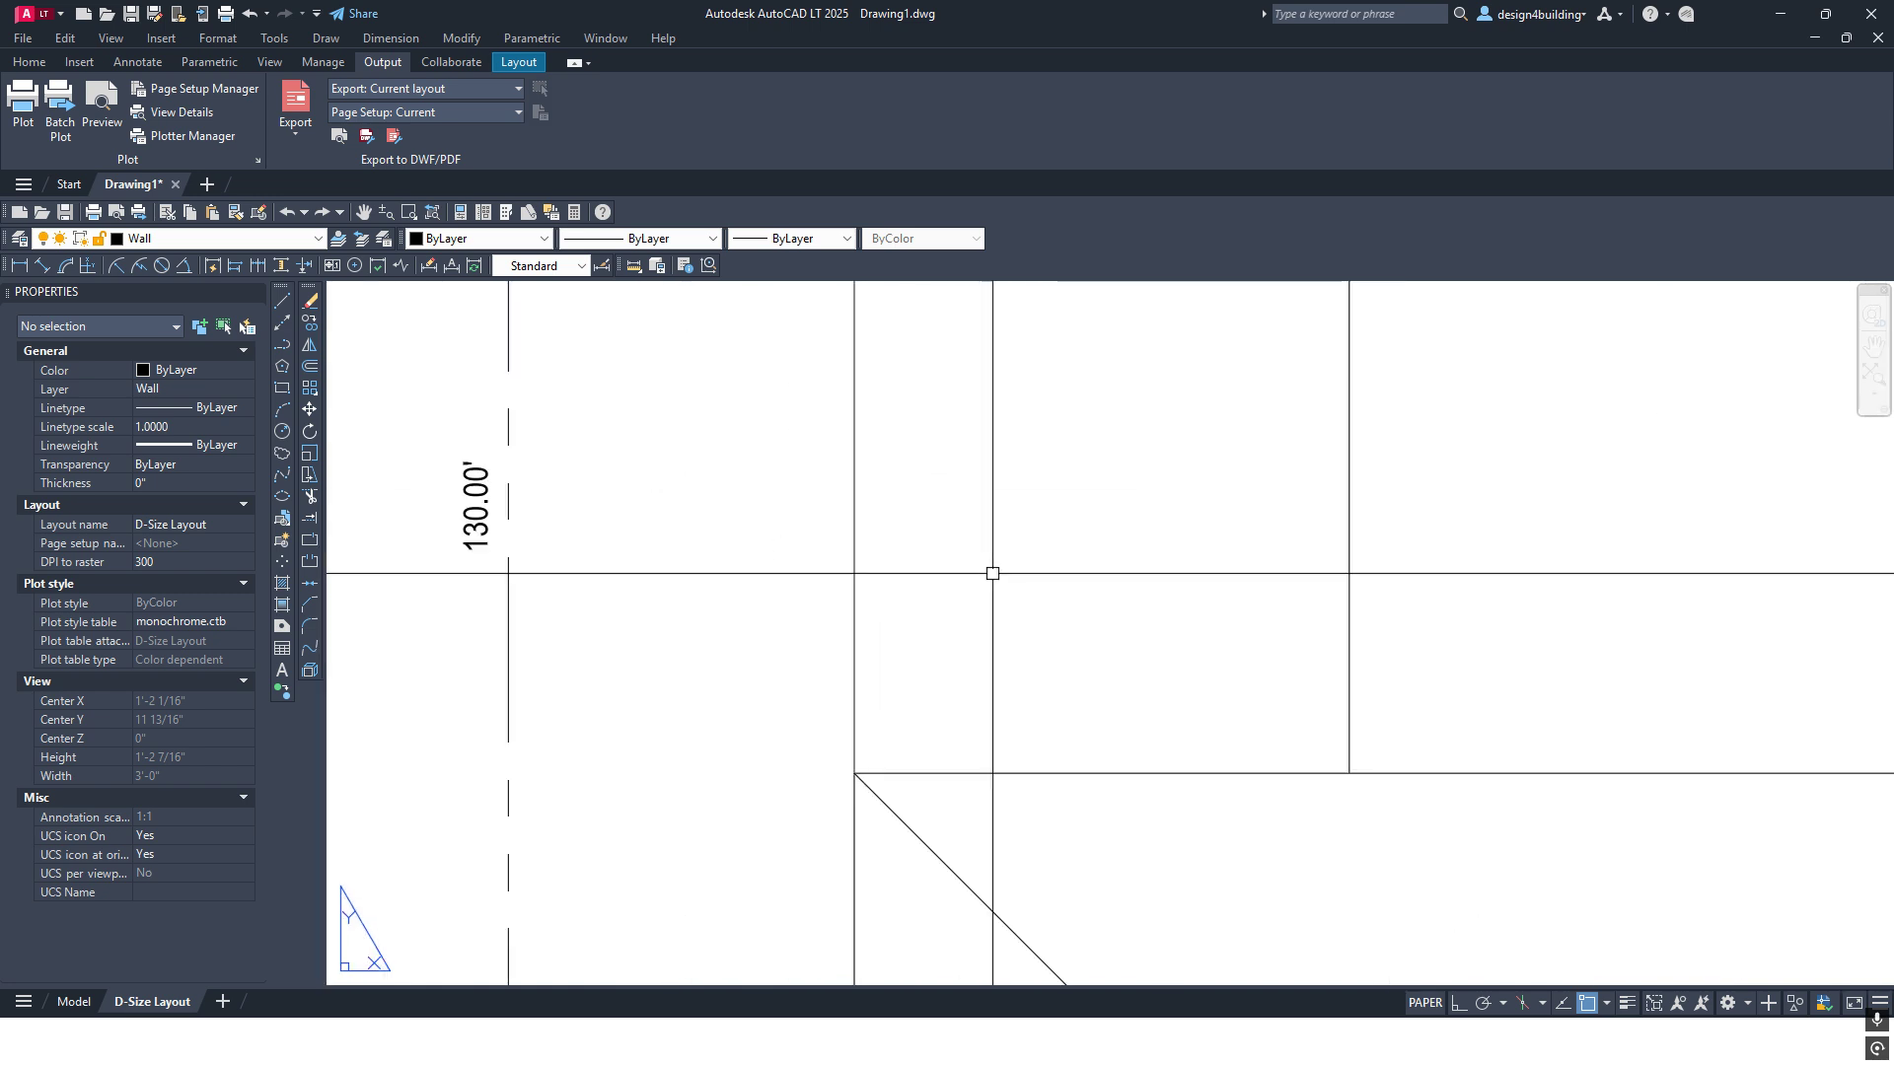
pyautogui.scroll(-3, 909, 635)
pyautogui.scroll(1, 1011, 552)
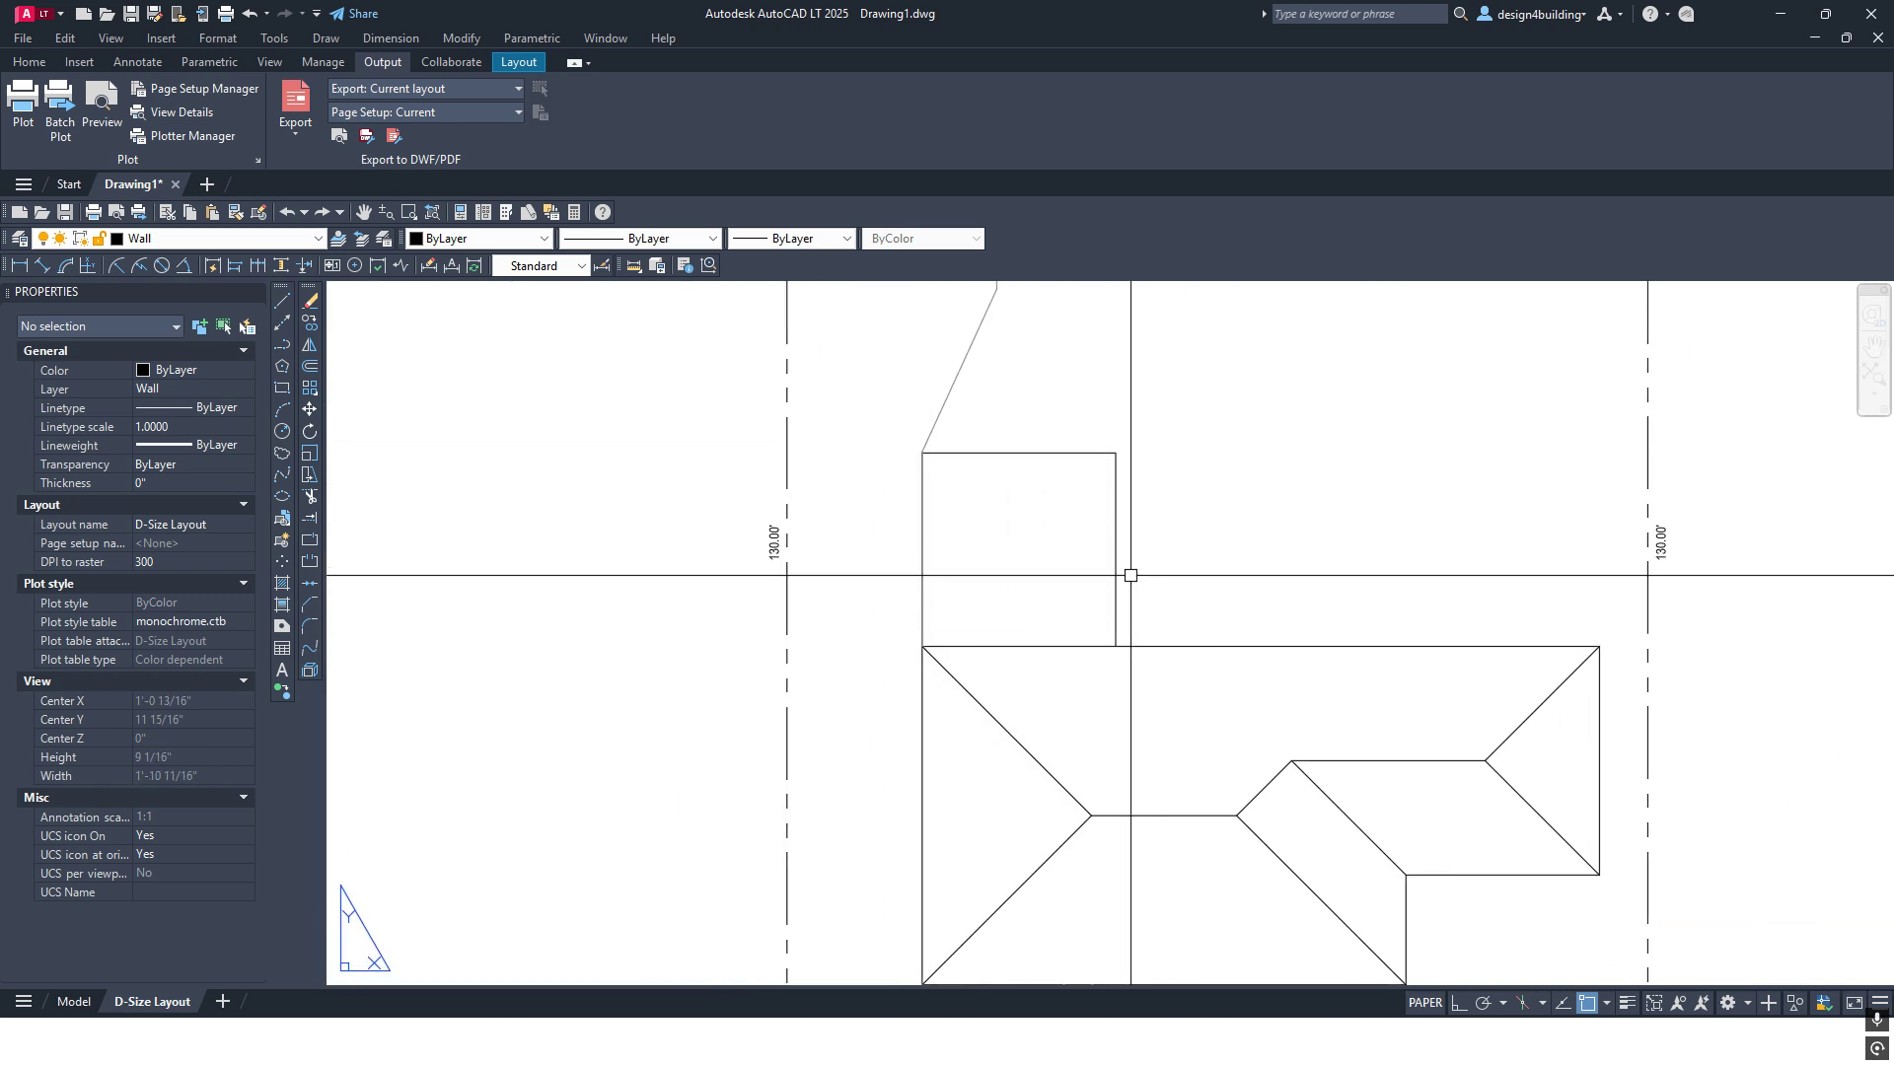
pyautogui.scroll(2, 1128, 575)
pyautogui.scroll(-2, 1141, 634)
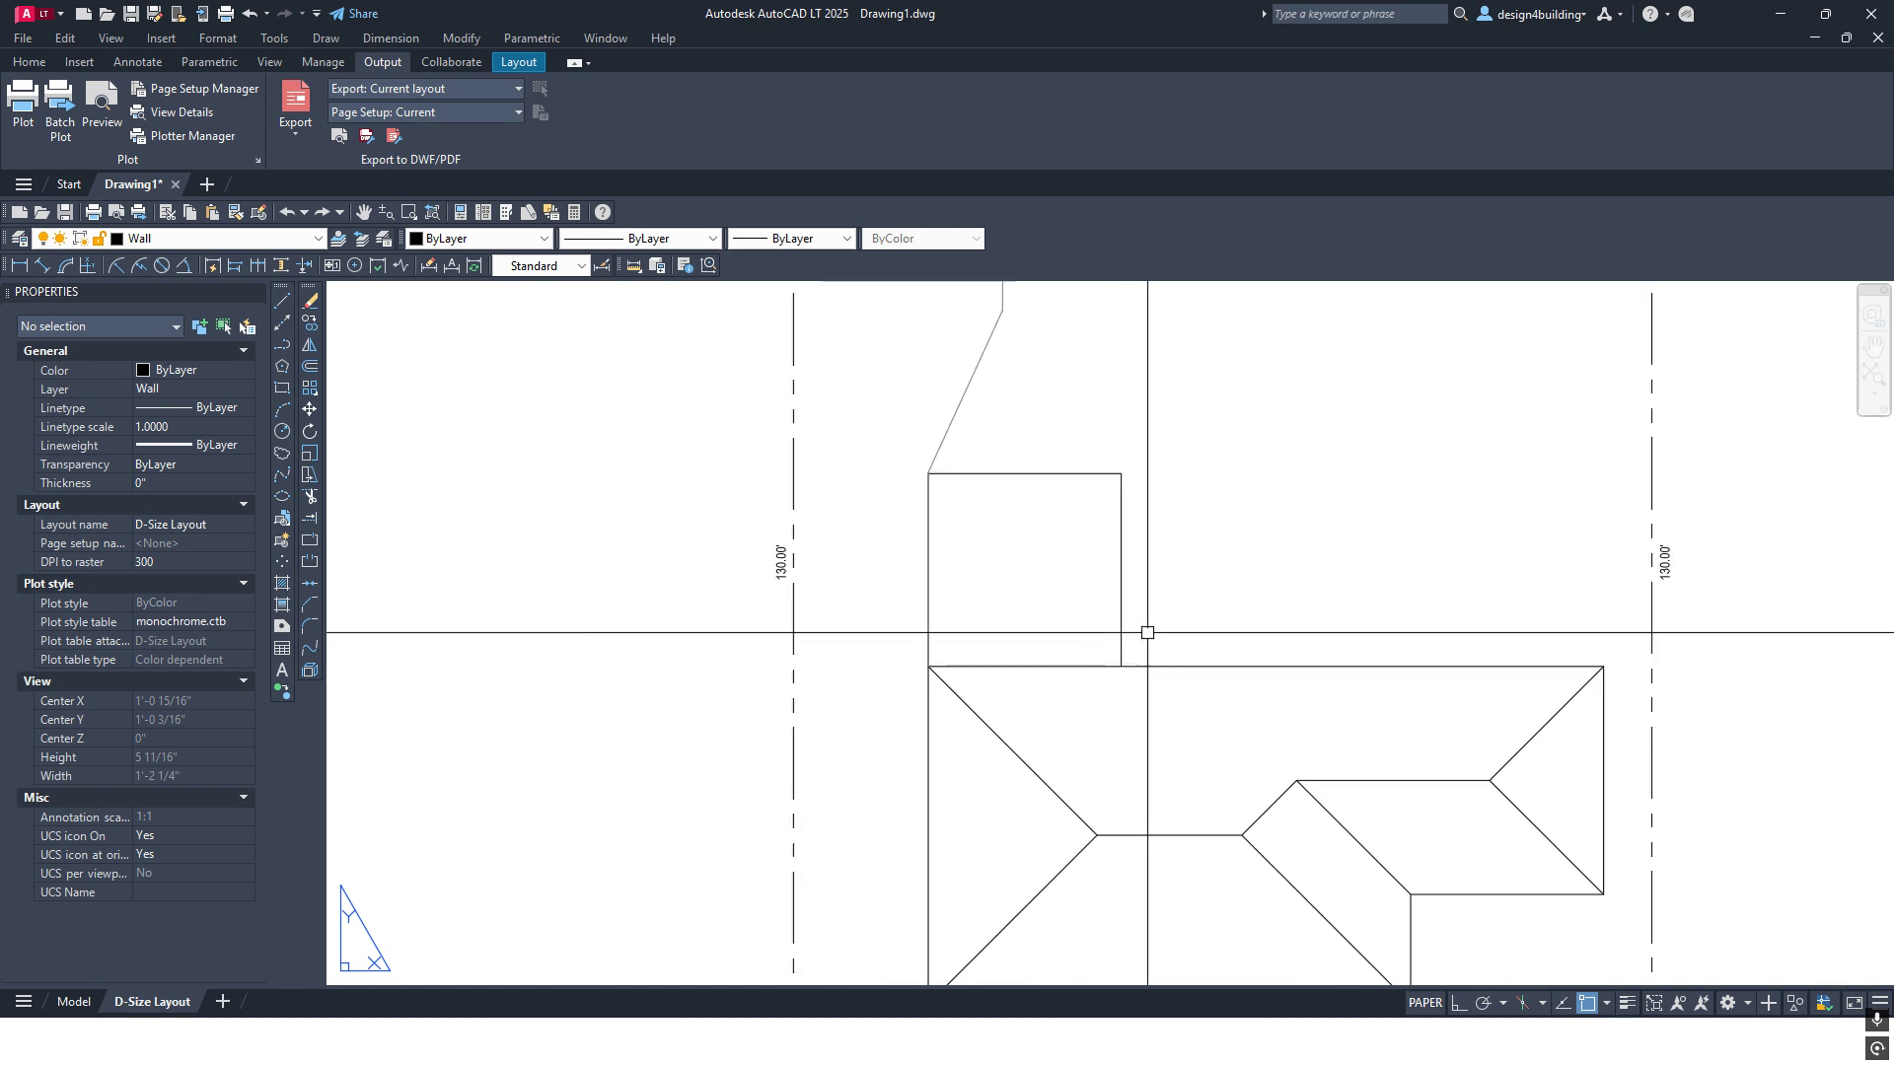
pyautogui.scroll(-2, 1139, 675)
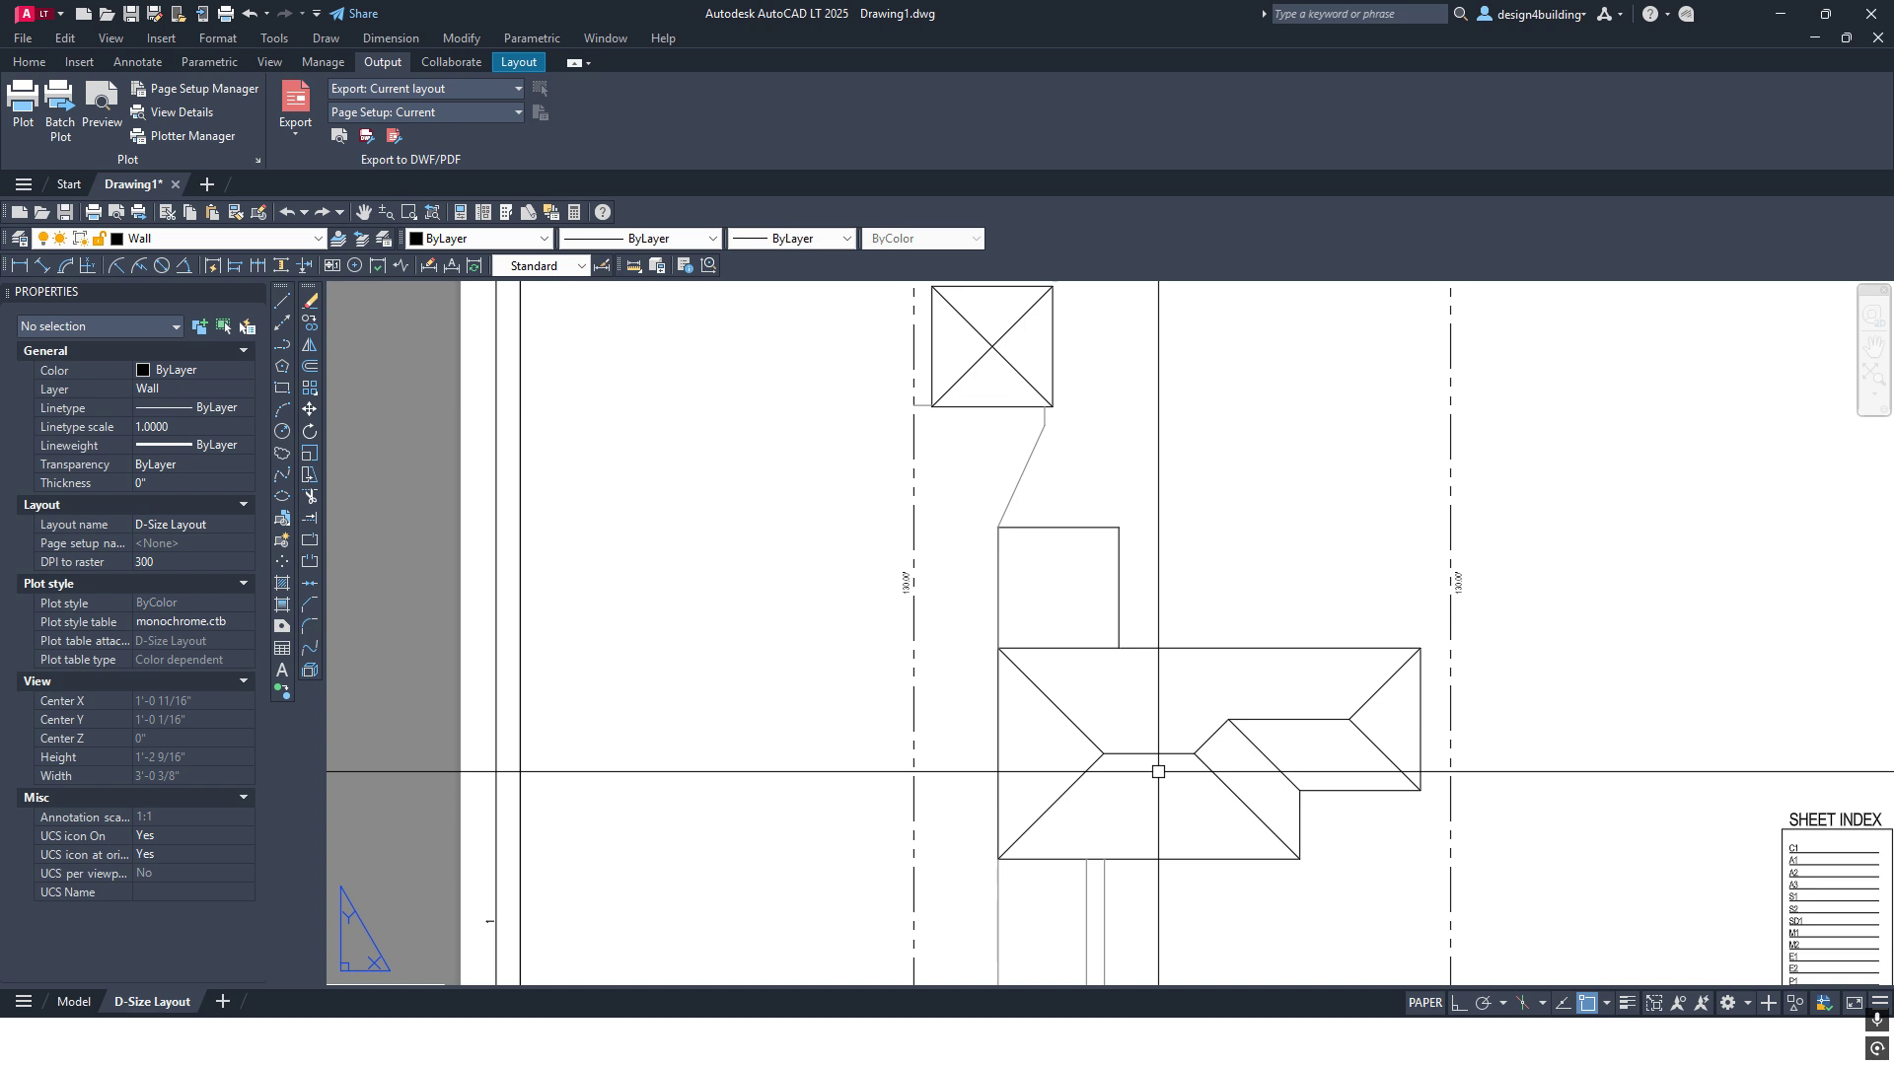
pyautogui.moveTo(1088, 752); pyautogui.dragTo(951, 695, button='middle')
pyautogui.scroll(-2, 952, 701)
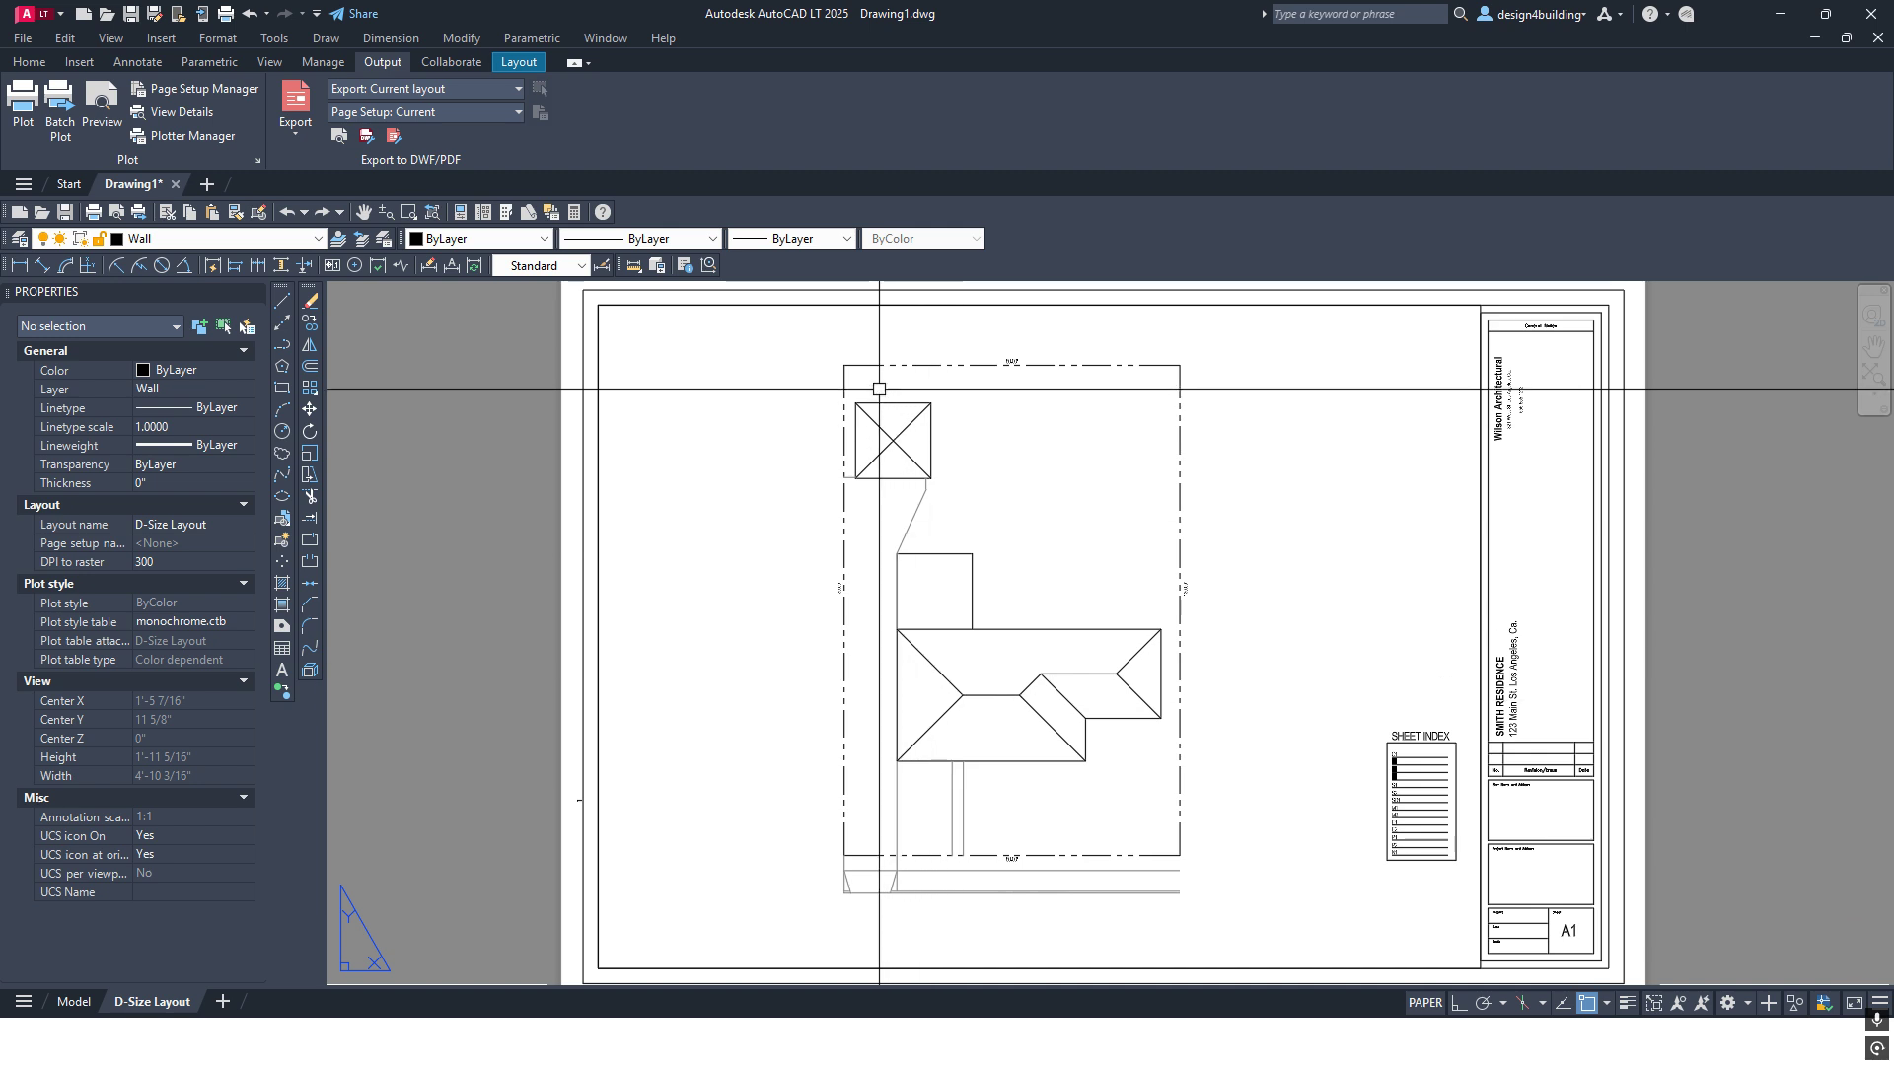
pyautogui.scroll(1, 937, 403)
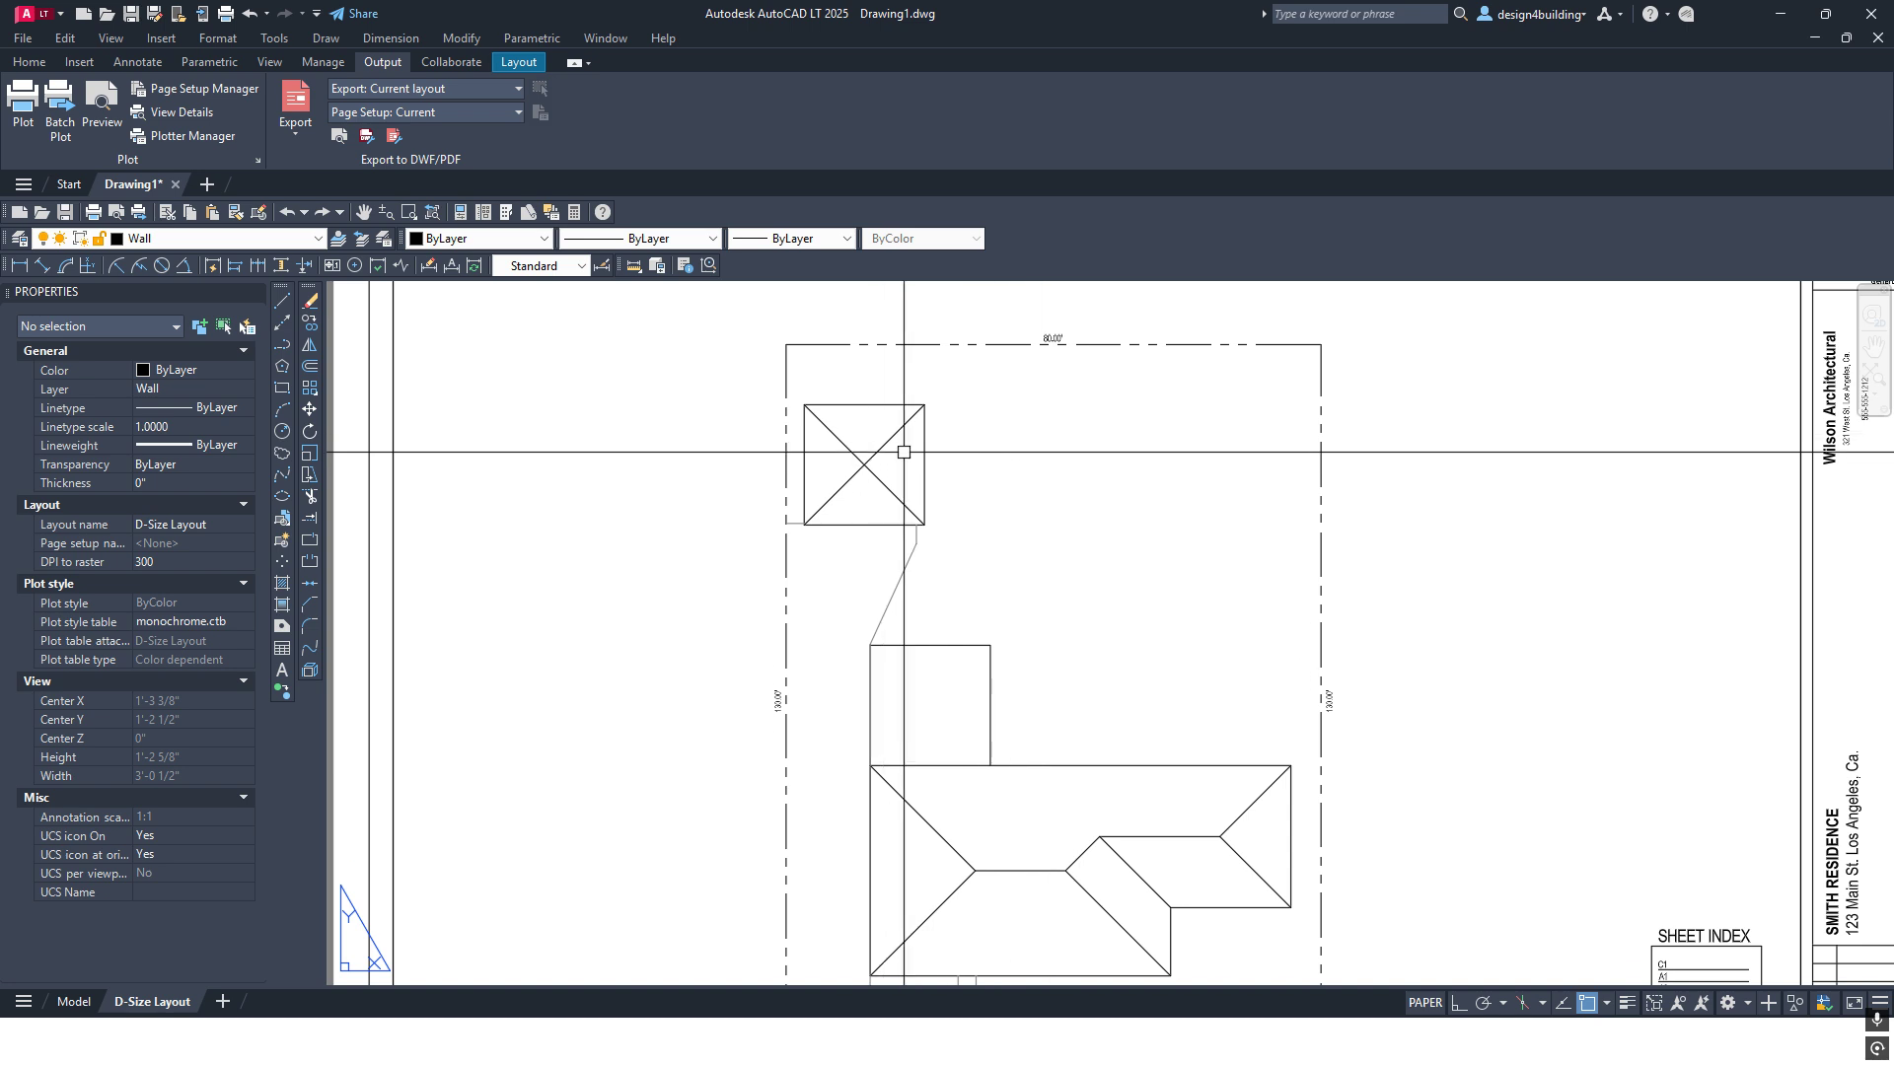
pyautogui.scroll(-1, 1051, 466)
pyautogui.scroll(2, 980, 765)
pyautogui.scroll(-2, 979, 765)
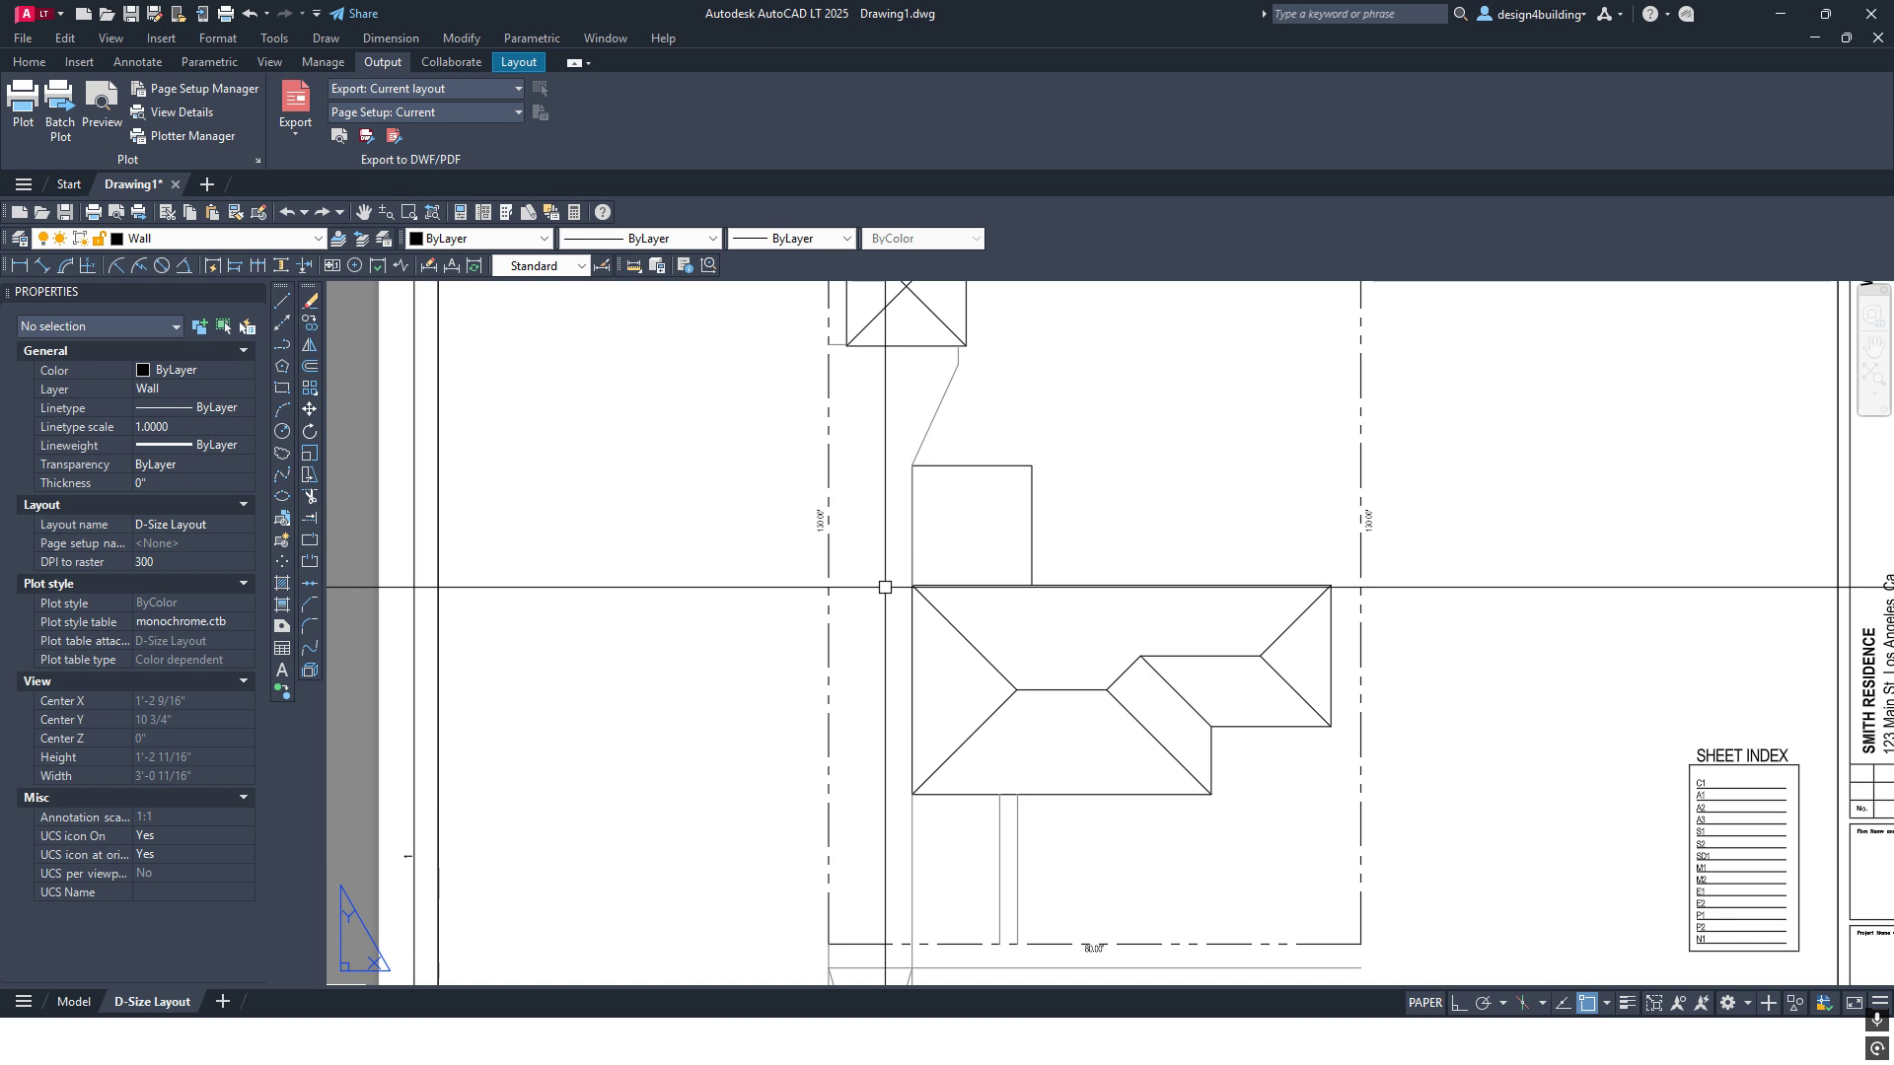
# Turn on the Hatch layer to display the diagonal hatching over the addition
pyautogui.click(311, 244)
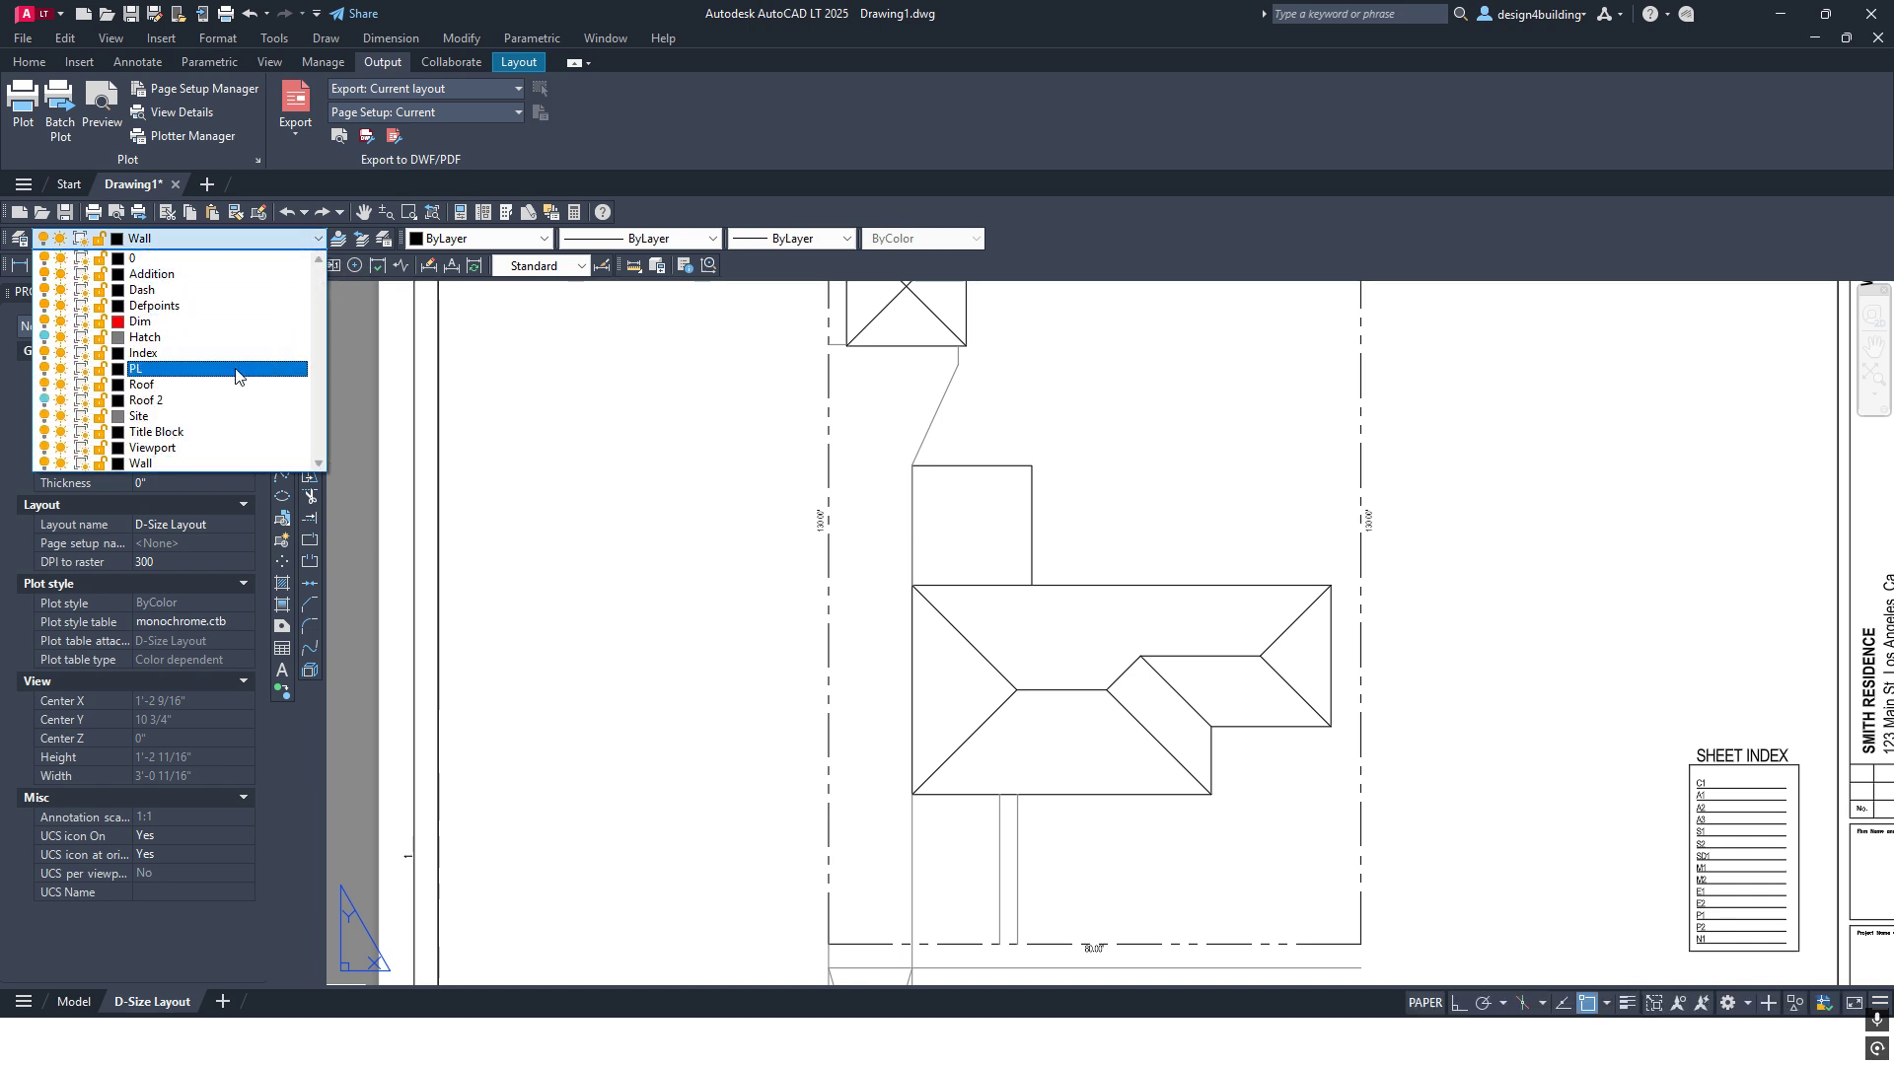
pyautogui.click(43, 337)
pyautogui.click(448, 397)
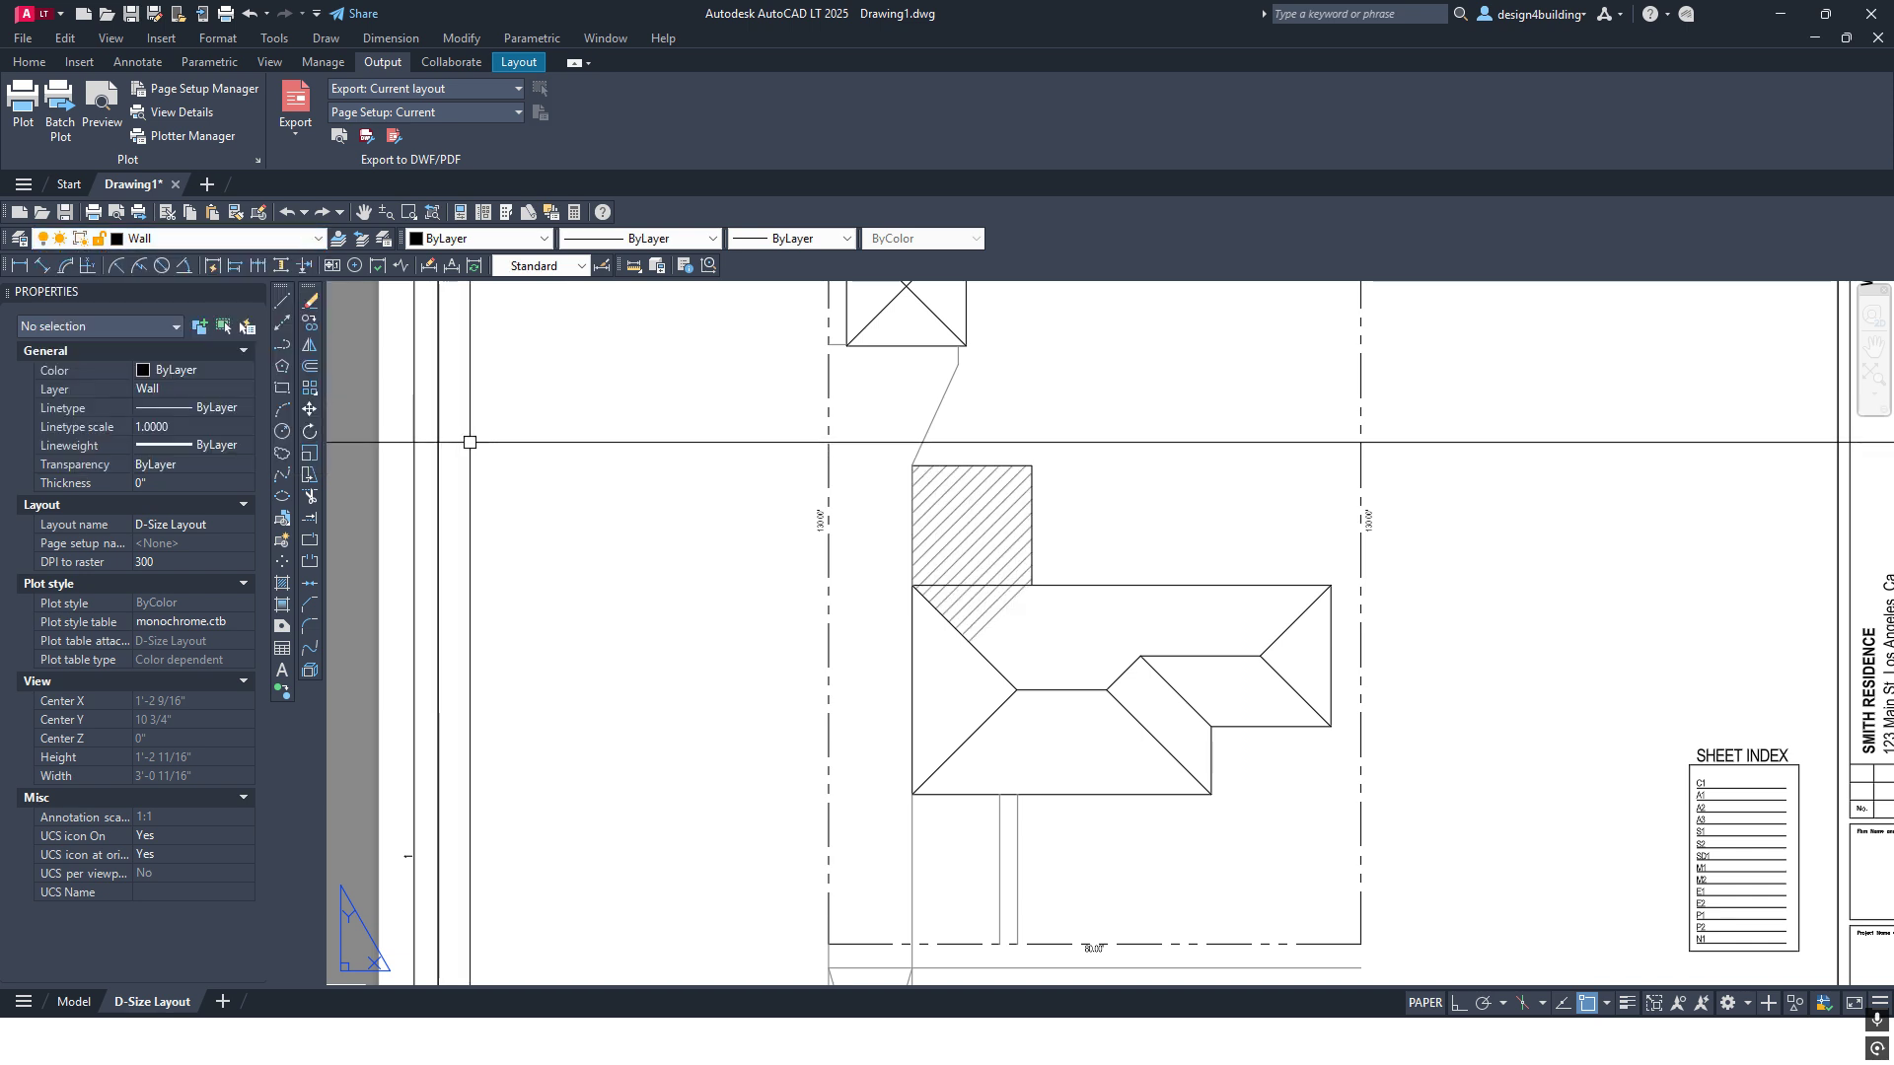
# Turn on the Roof 2 layer to display the addition's roof lines
pyautogui.scroll(4, 833, 584)
pyautogui.scroll(-2, 699, 648)
pyautogui.scroll(1, 914, 578)
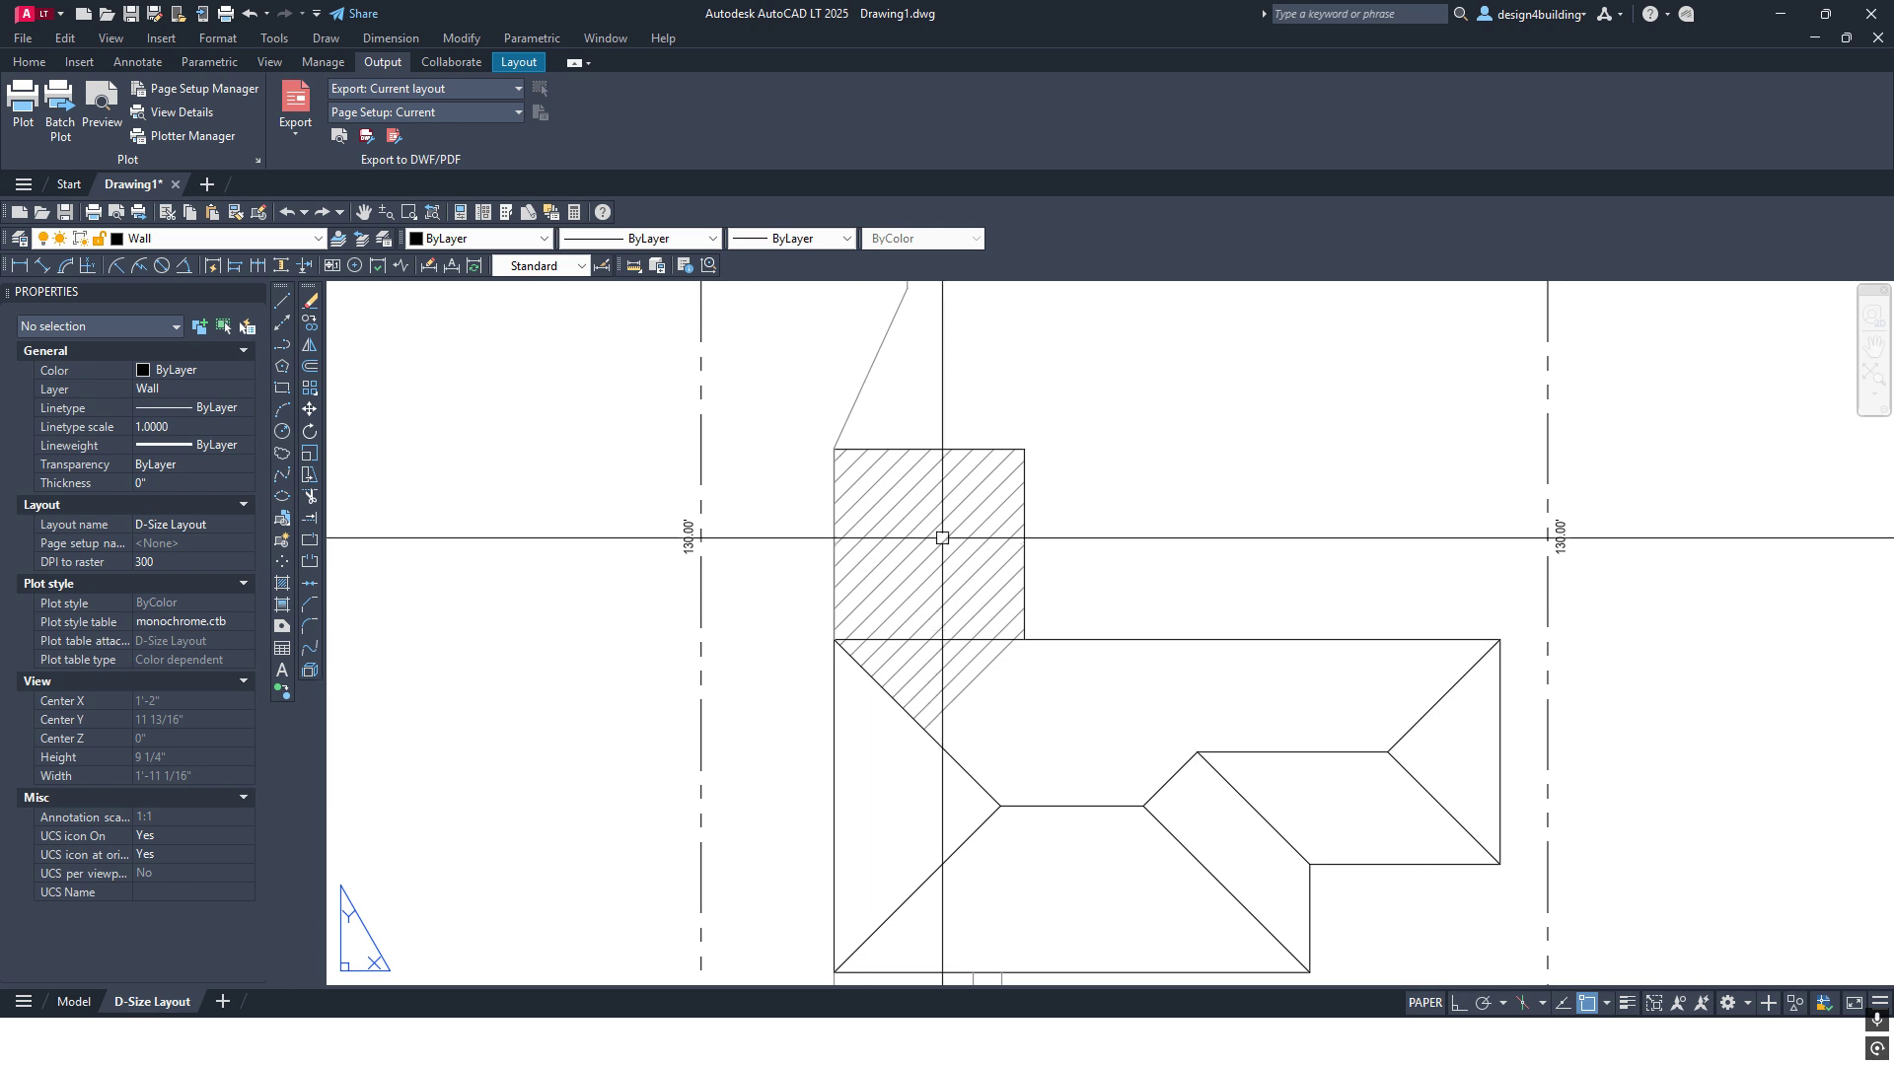
pyautogui.scroll(2, 958, 518)
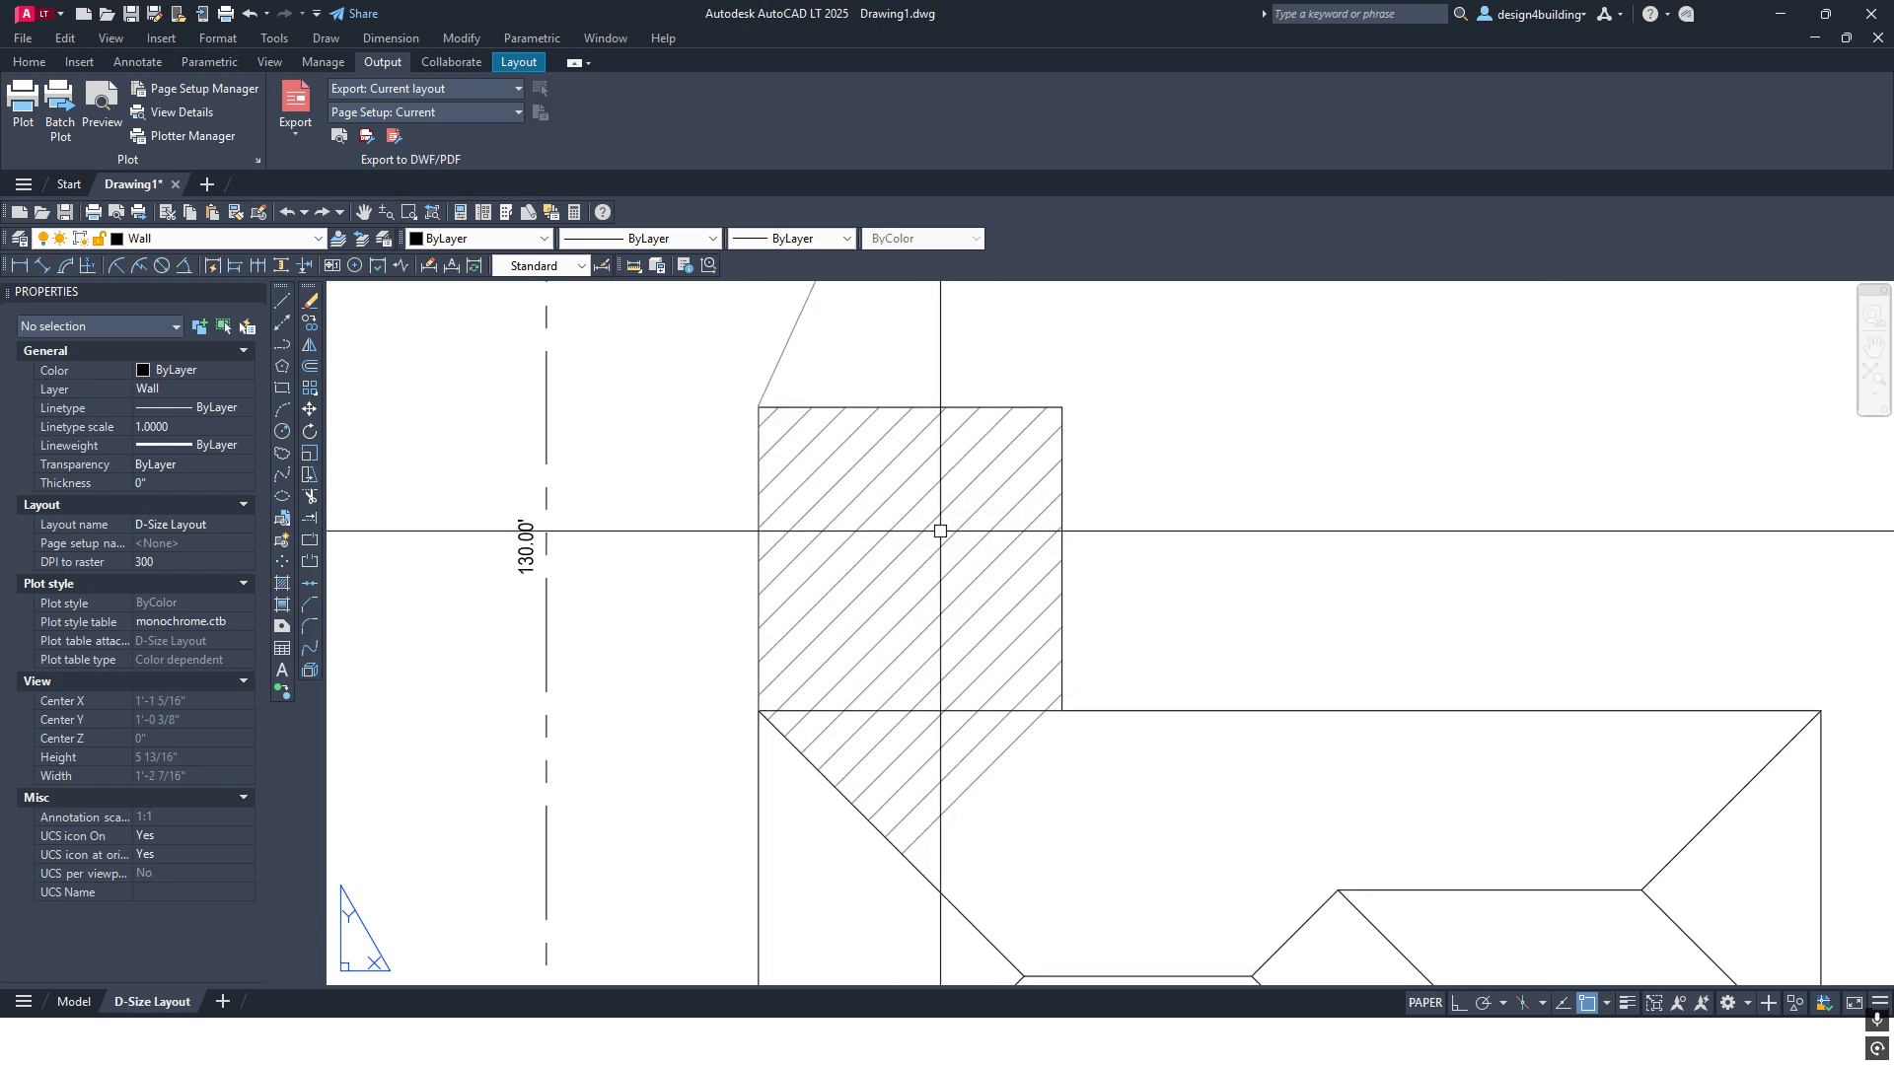
pyautogui.scroll(-2, 947, 561)
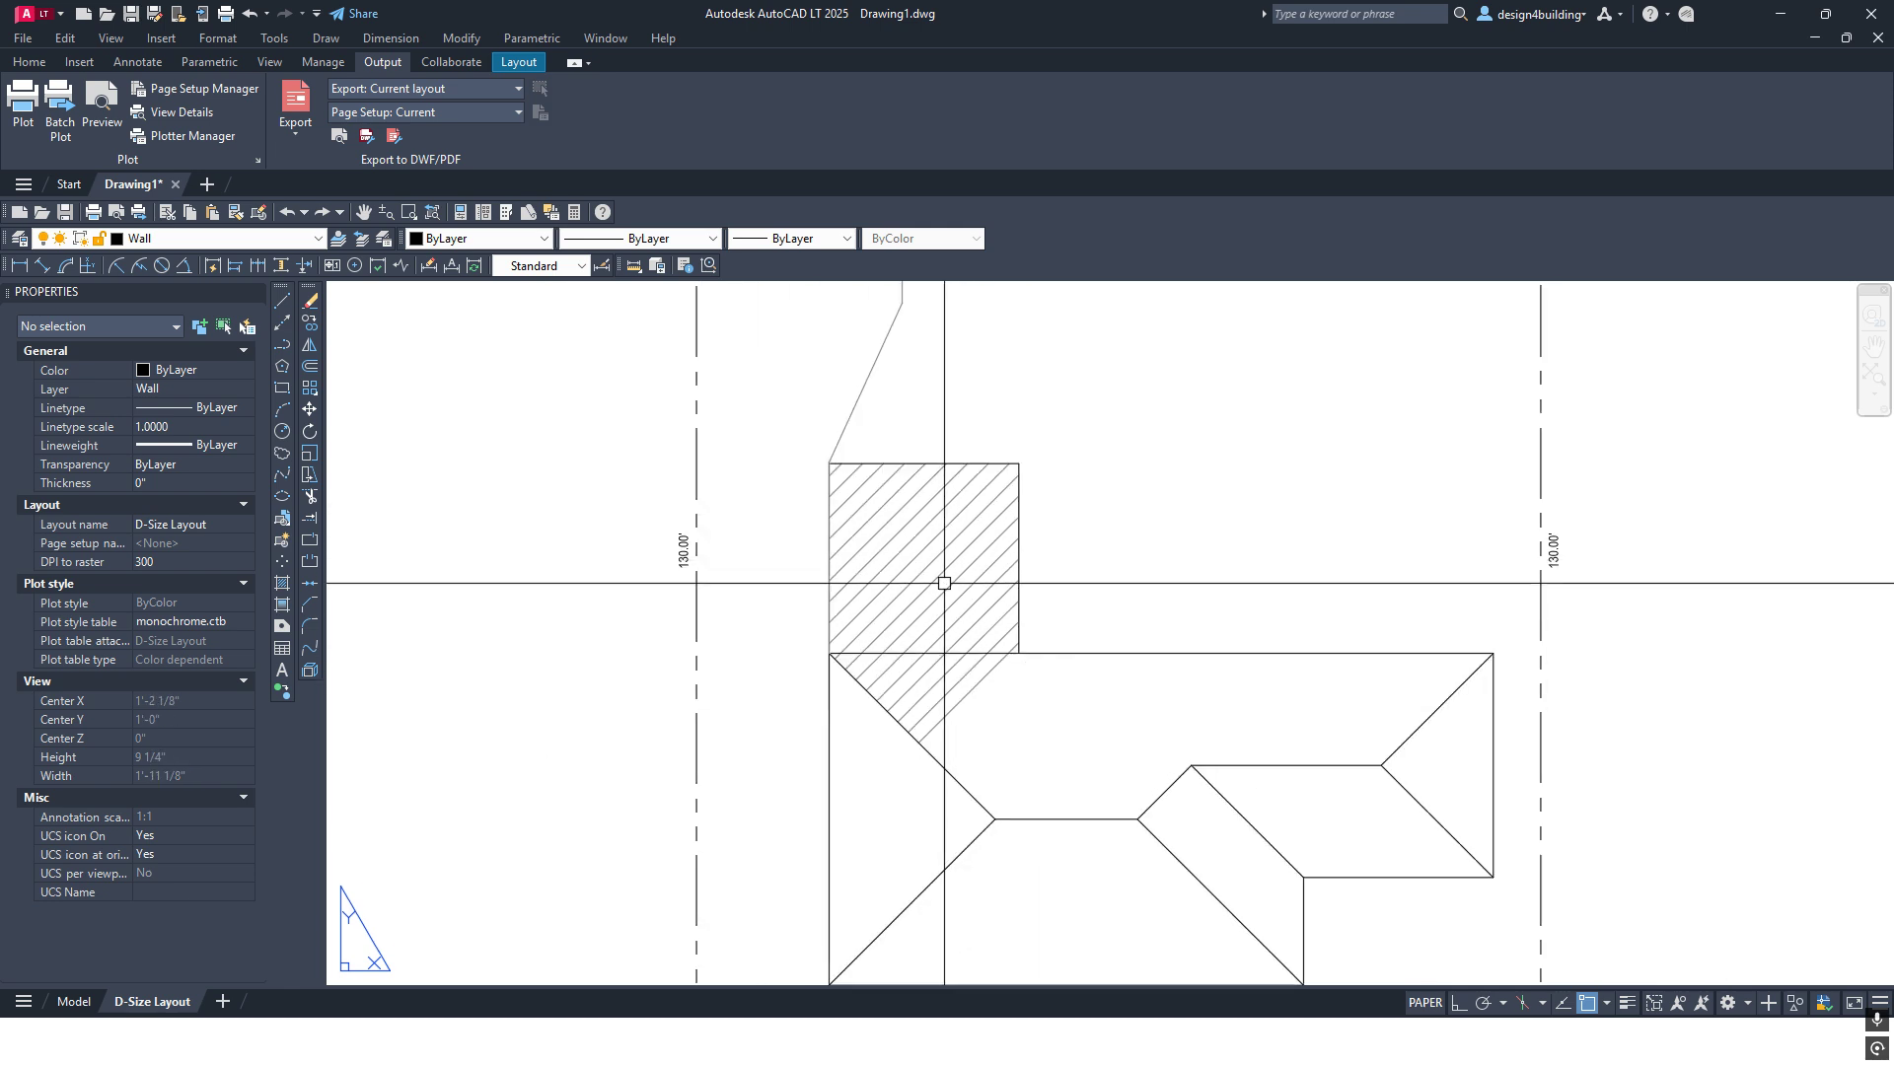
pyautogui.click(315, 240)
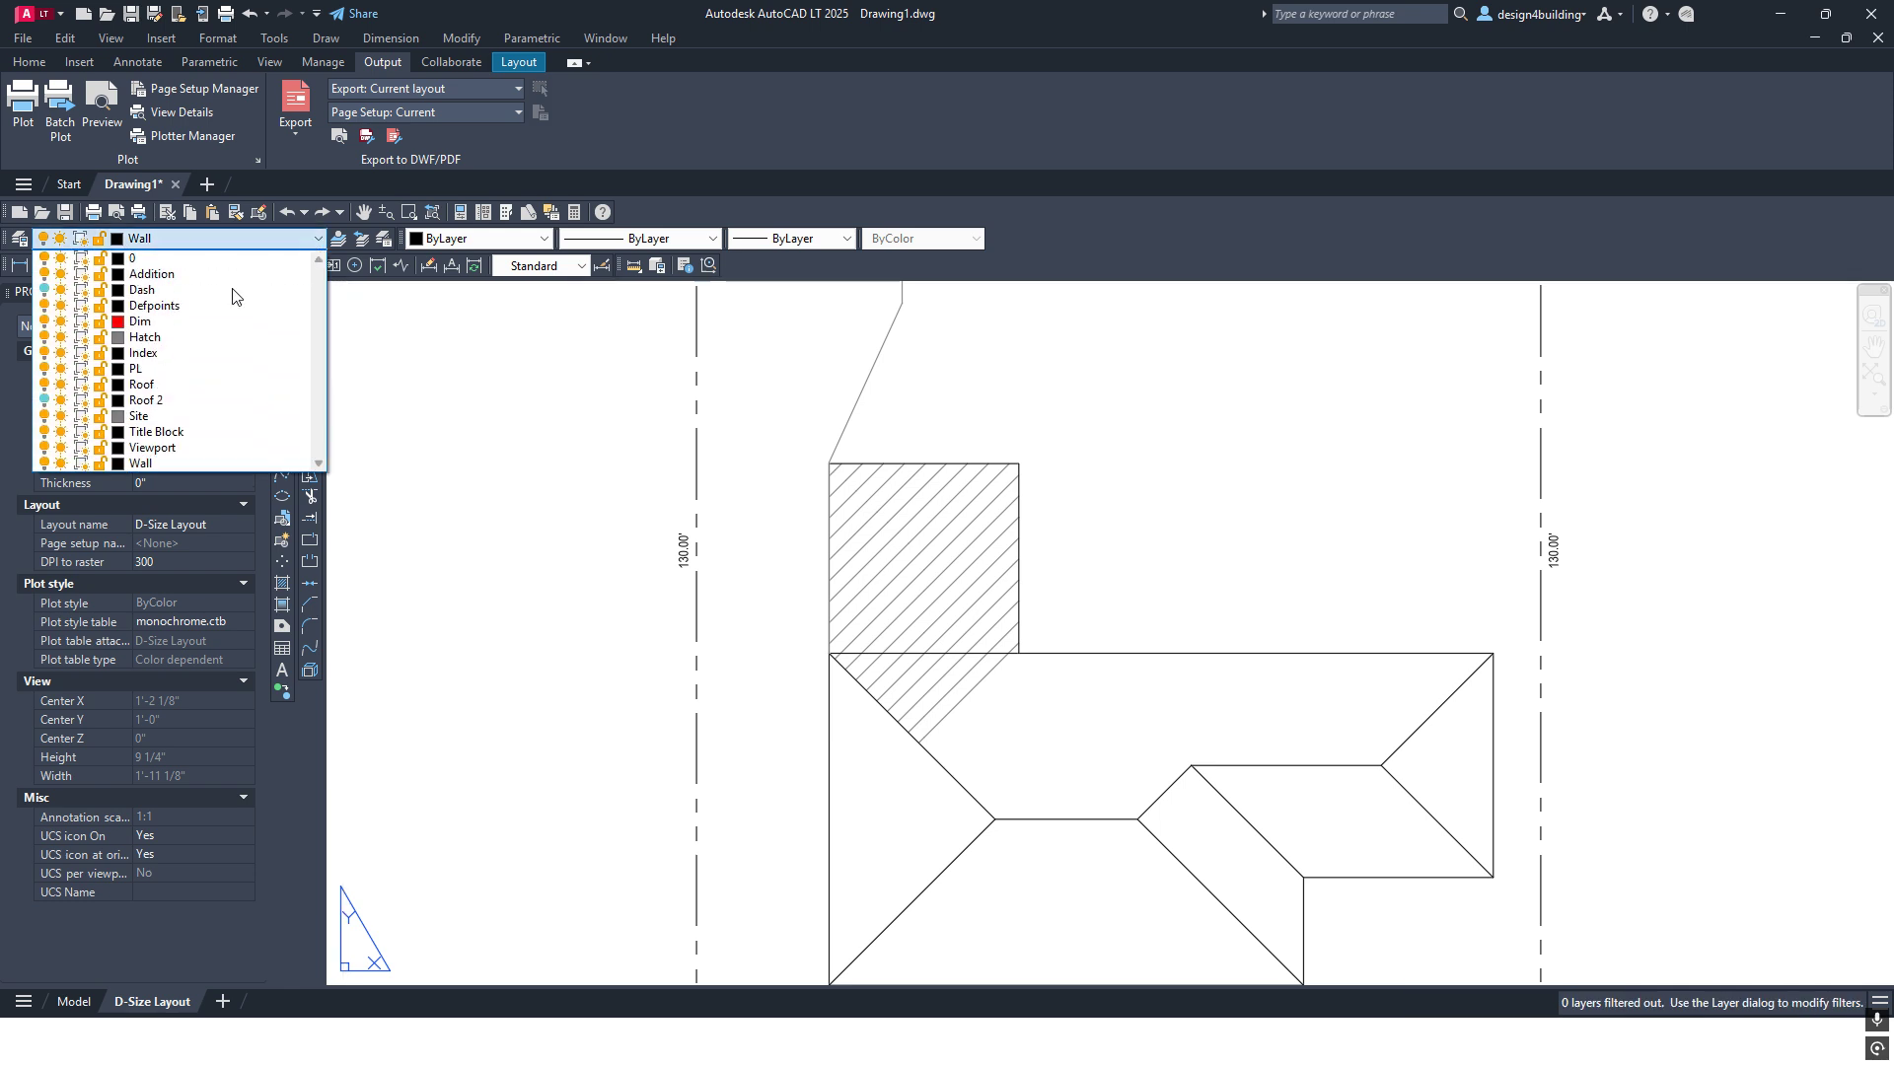
pyautogui.click(43, 400)
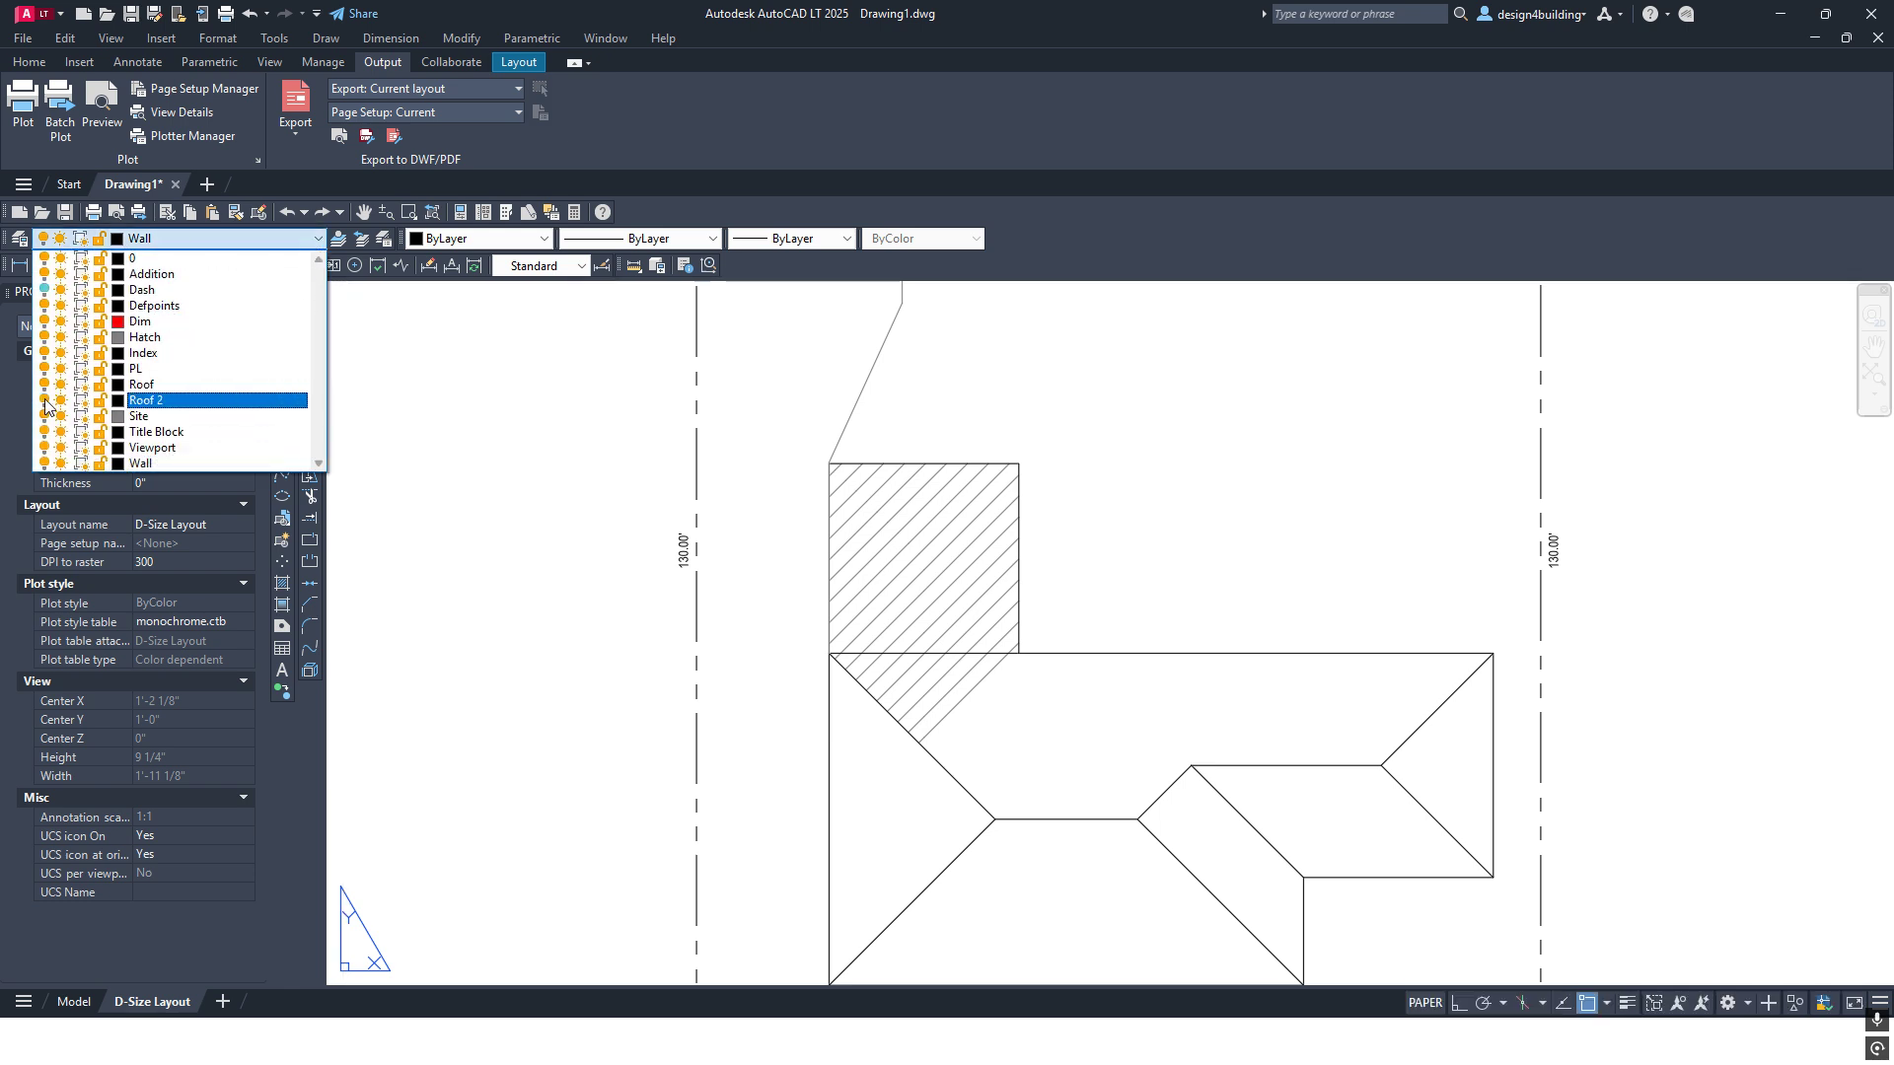
# Examine the addition's hatched area and where its hip and ridge lines meet the existing house roof
pyautogui.scroll(3, 909, 499)
pyautogui.scroll(-3, 947, 443)
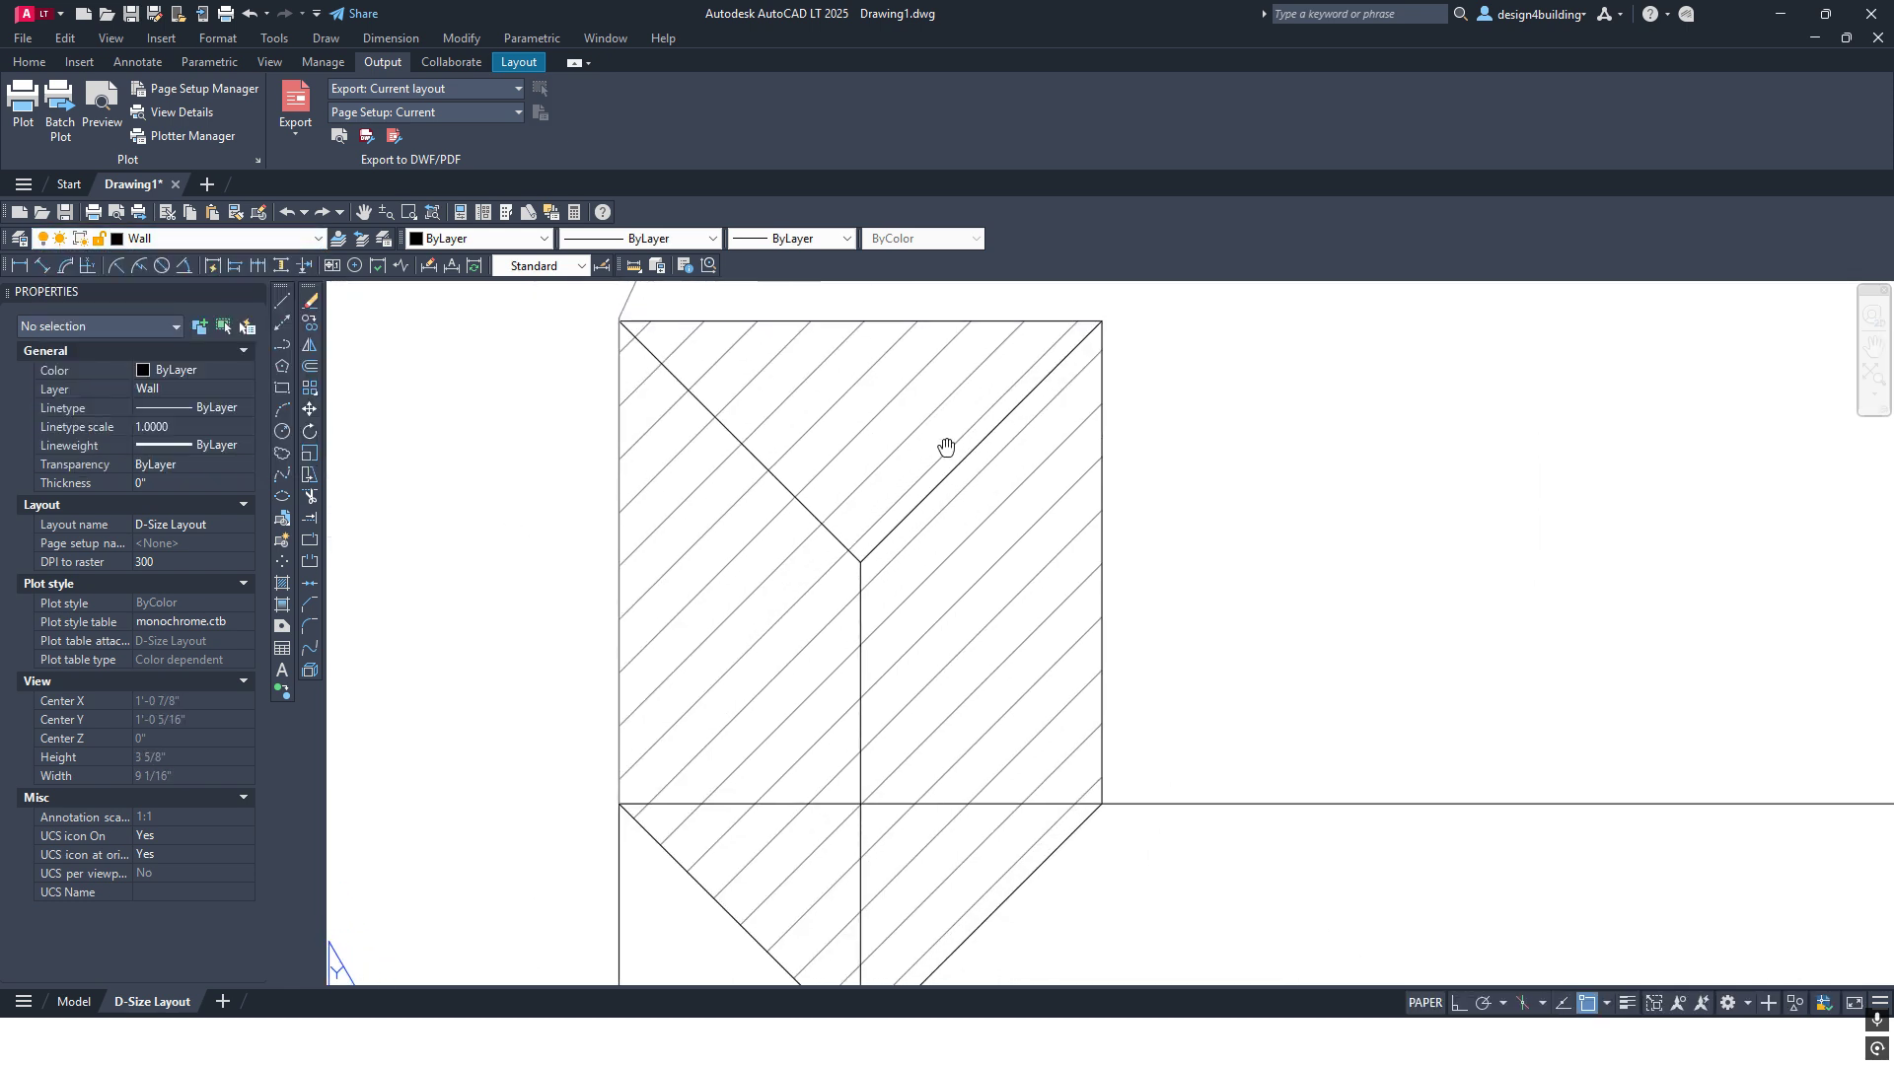
pyautogui.scroll(2, 962, 435)
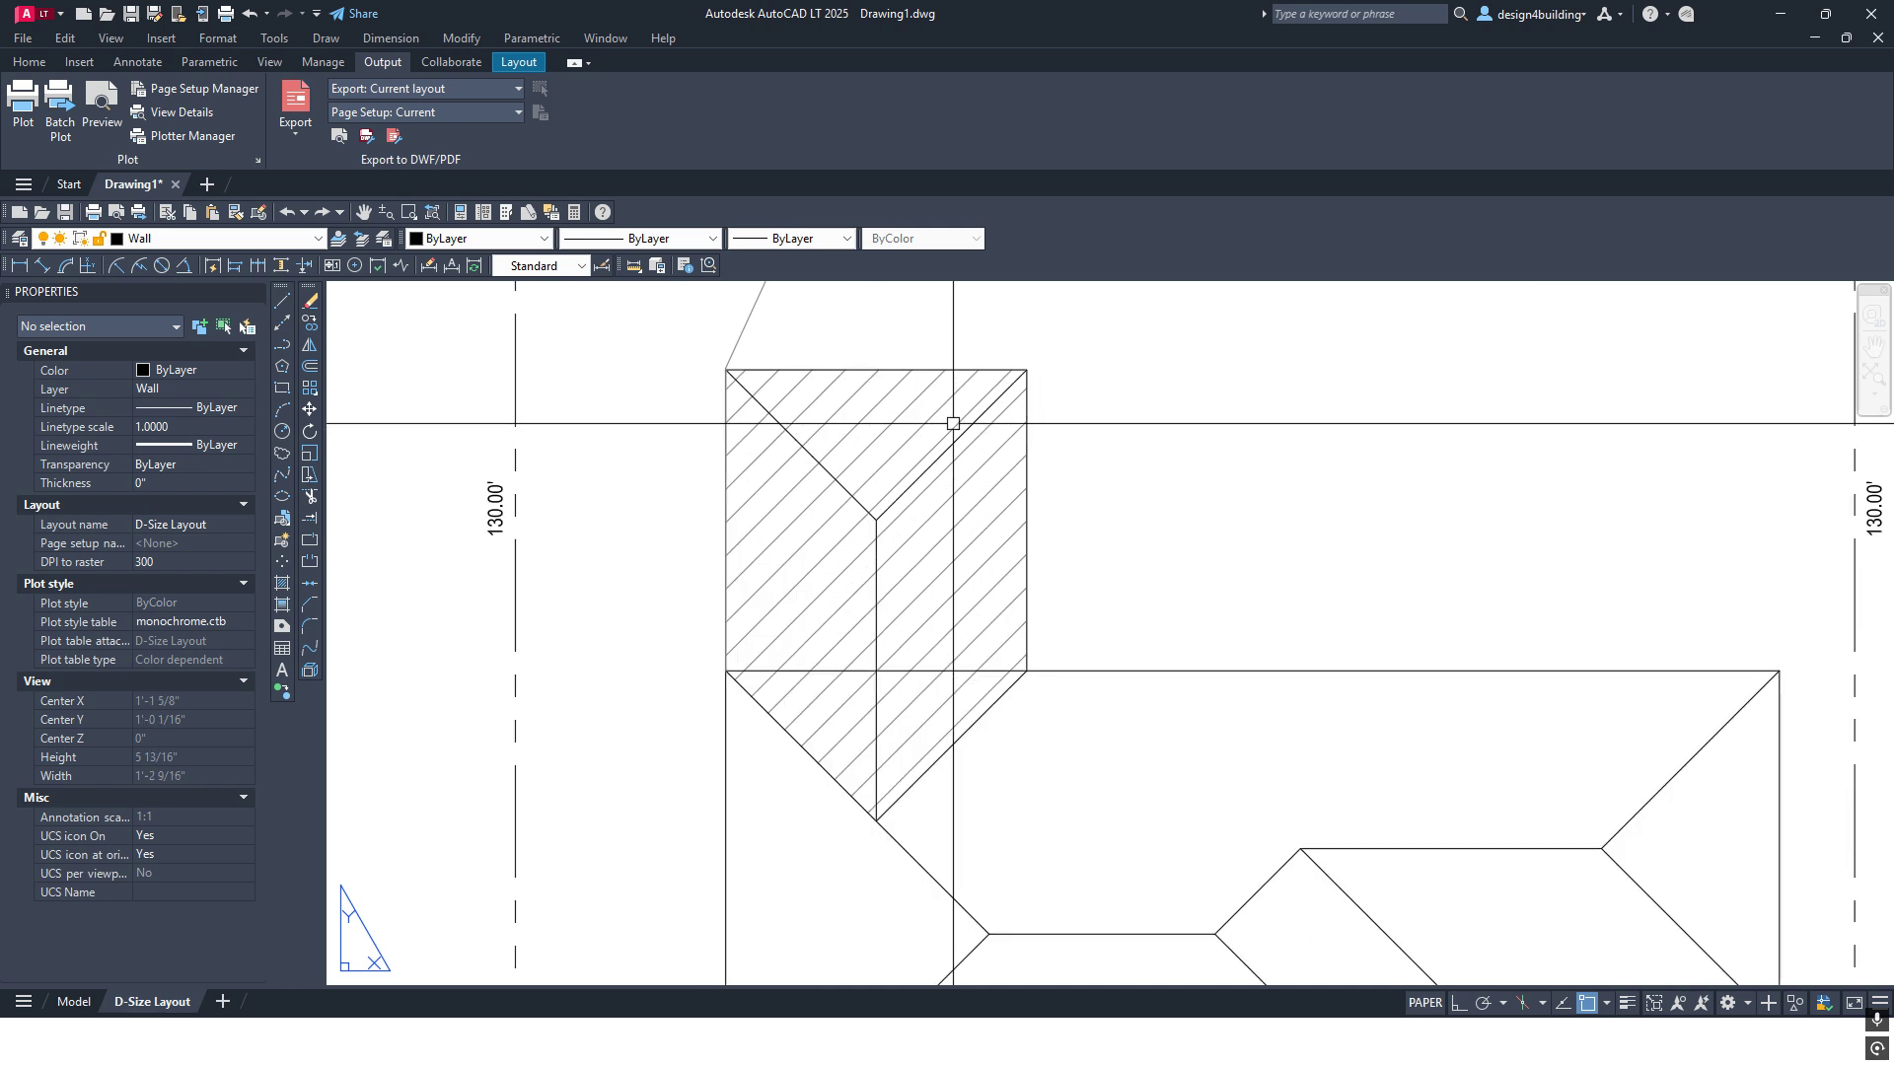
pyautogui.scroll(-4, 1005, 493)
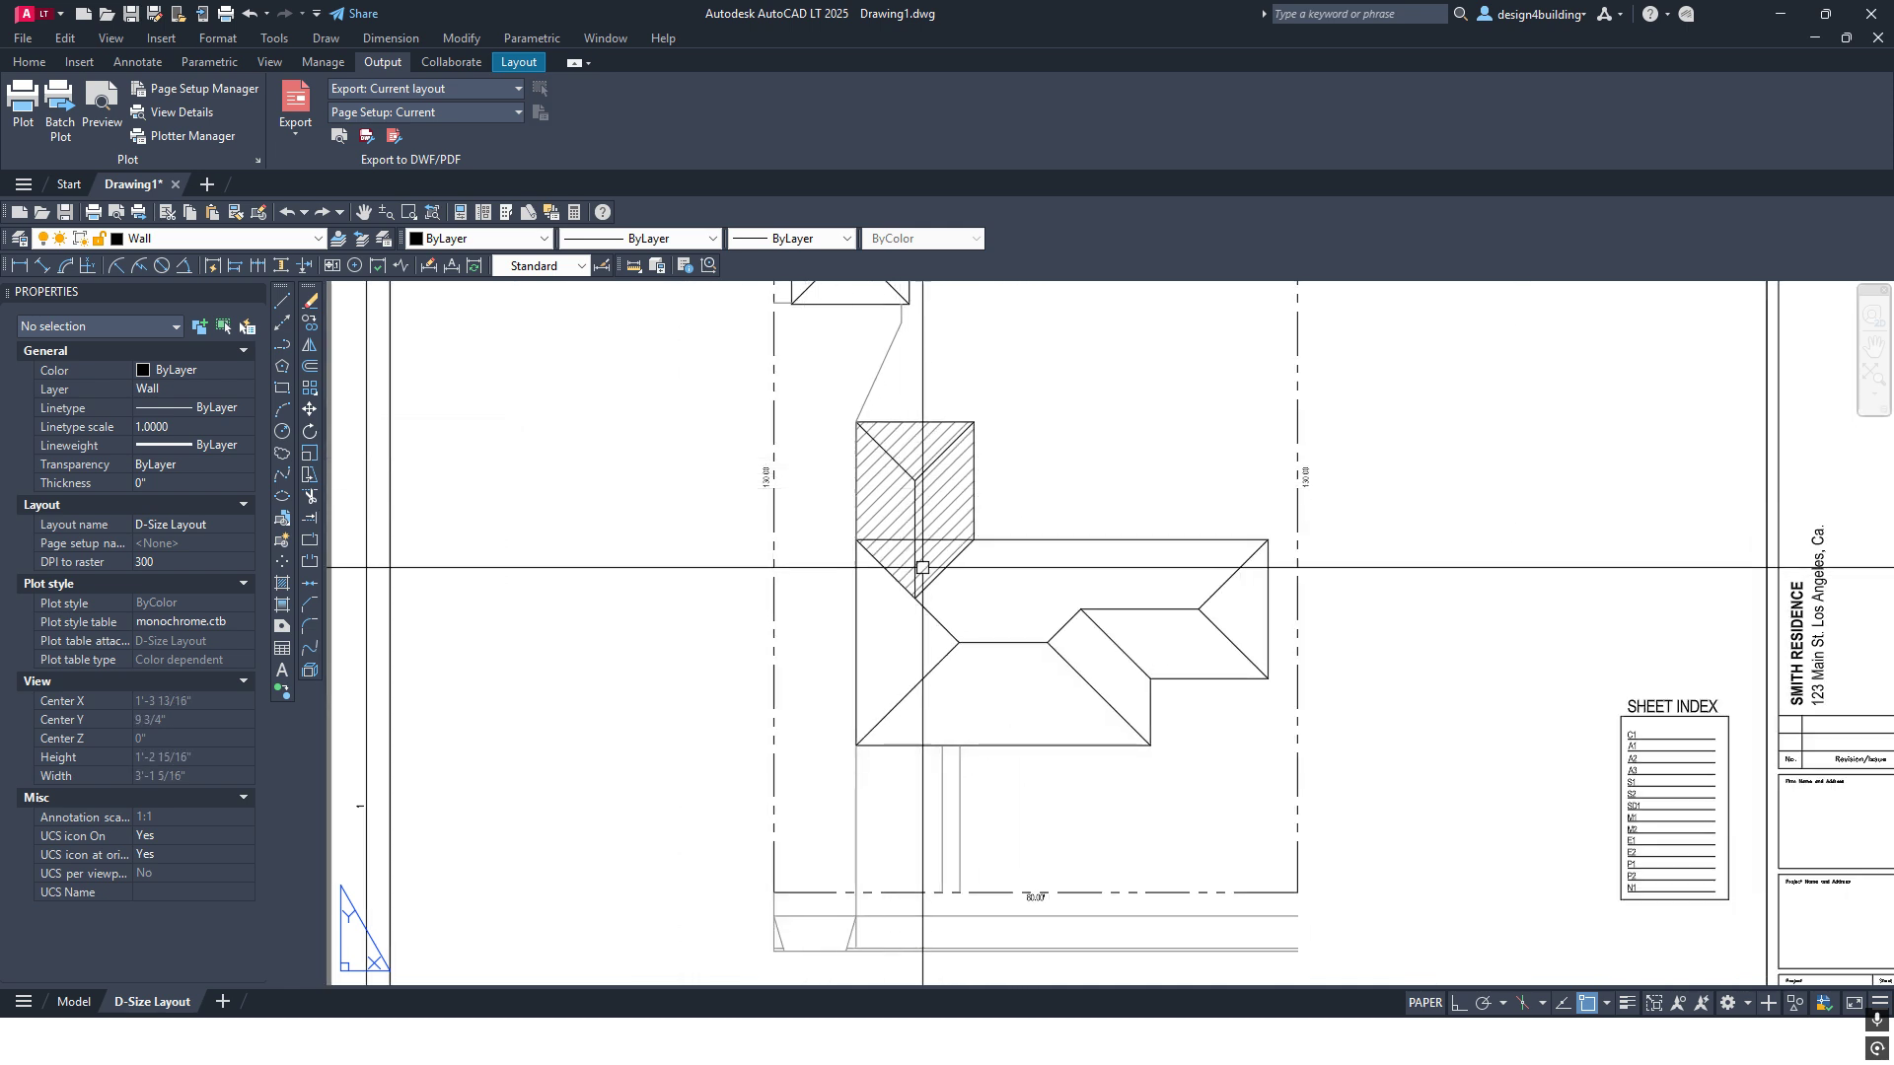
pyautogui.scroll(2, 991, 562)
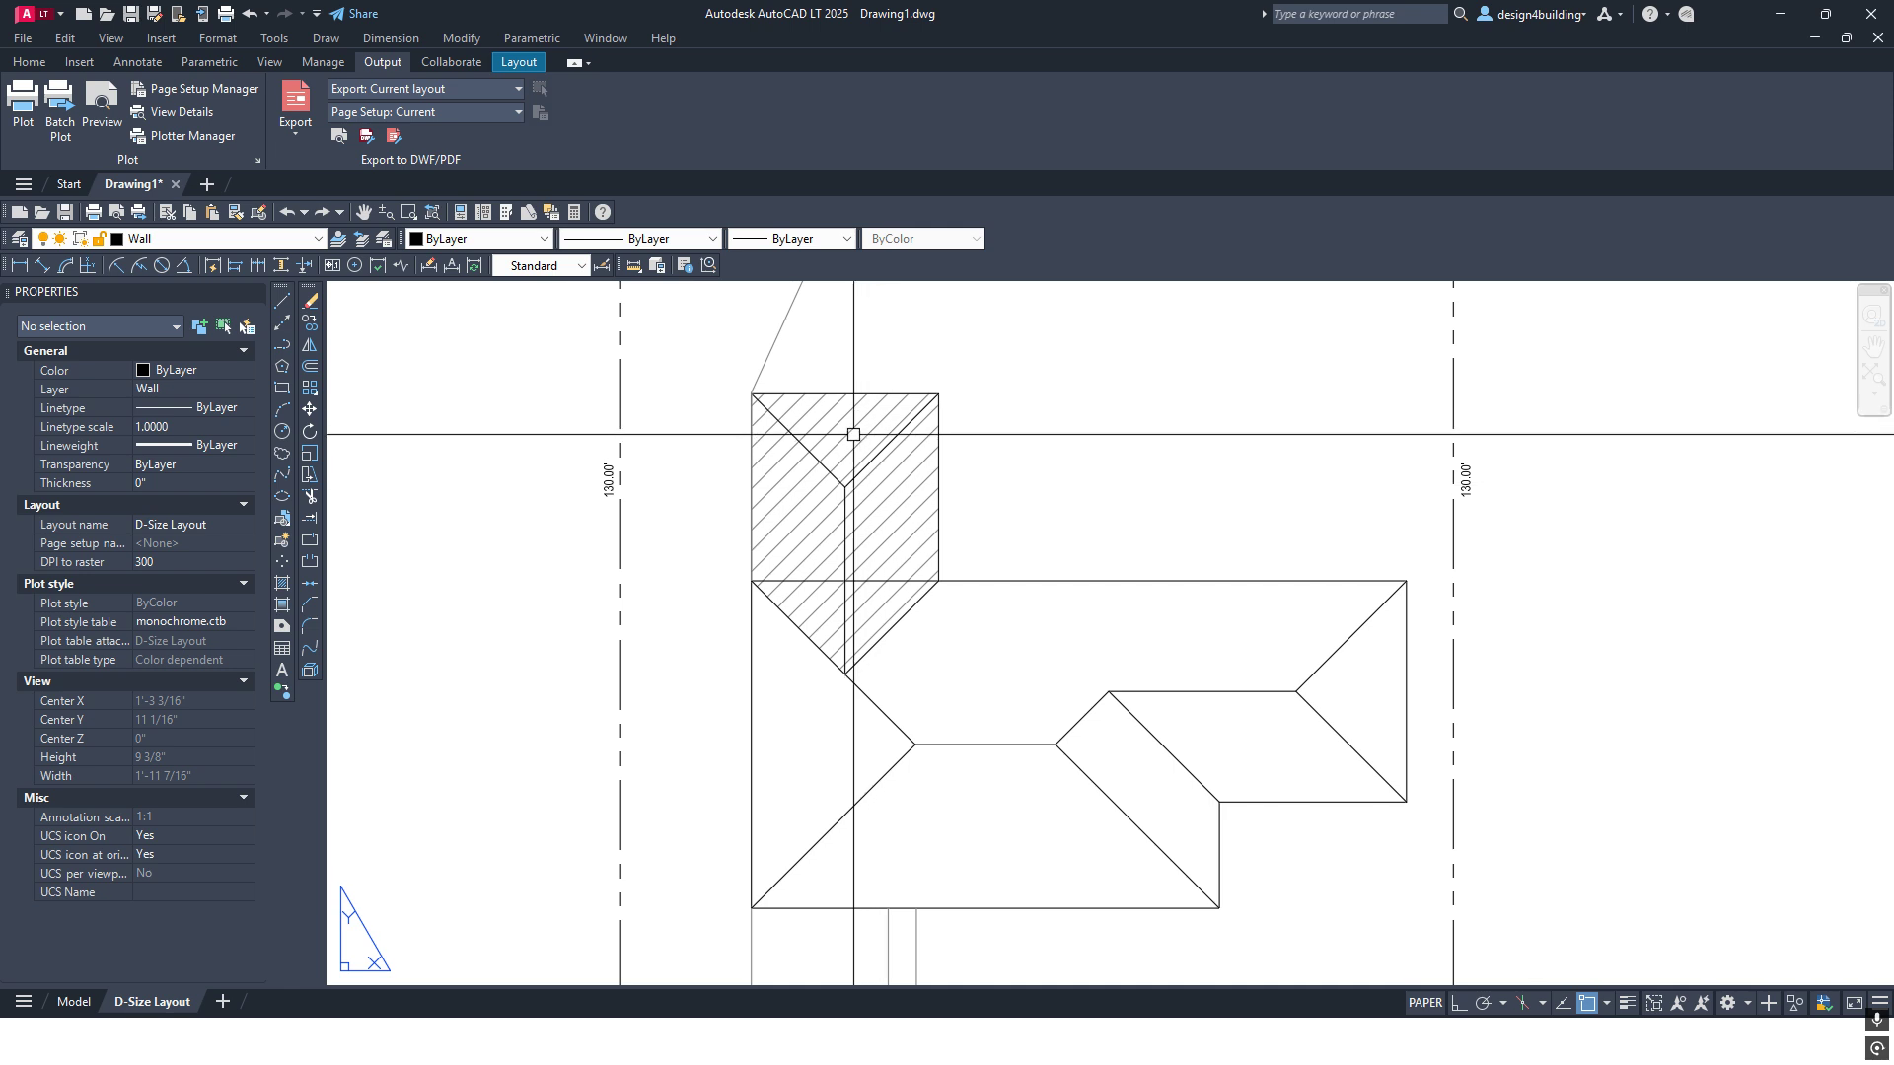
pyautogui.scroll(2, 799, 449)
pyautogui.scroll(-4, 754, 473)
pyautogui.scroll(6, 804, 479)
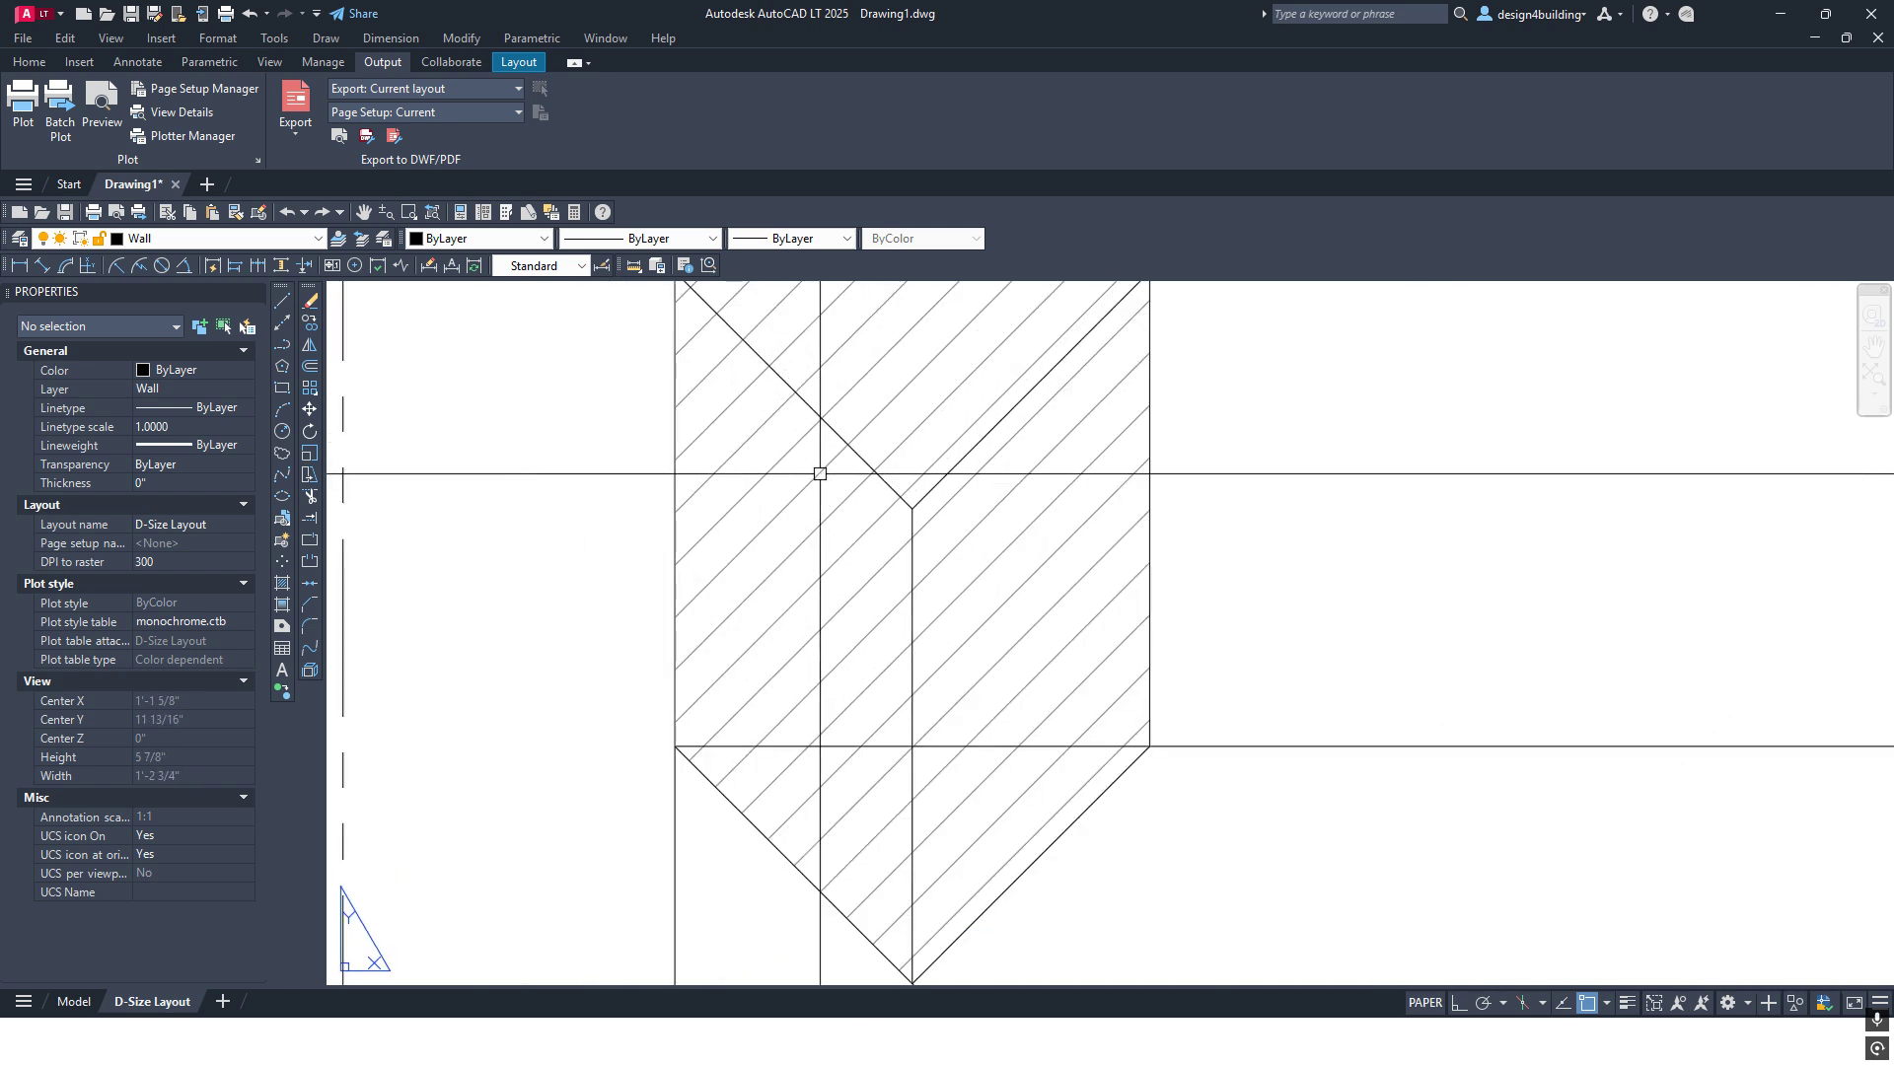
pyautogui.scroll(-2, 888, 474)
pyautogui.scroll(-2, 950, 491)
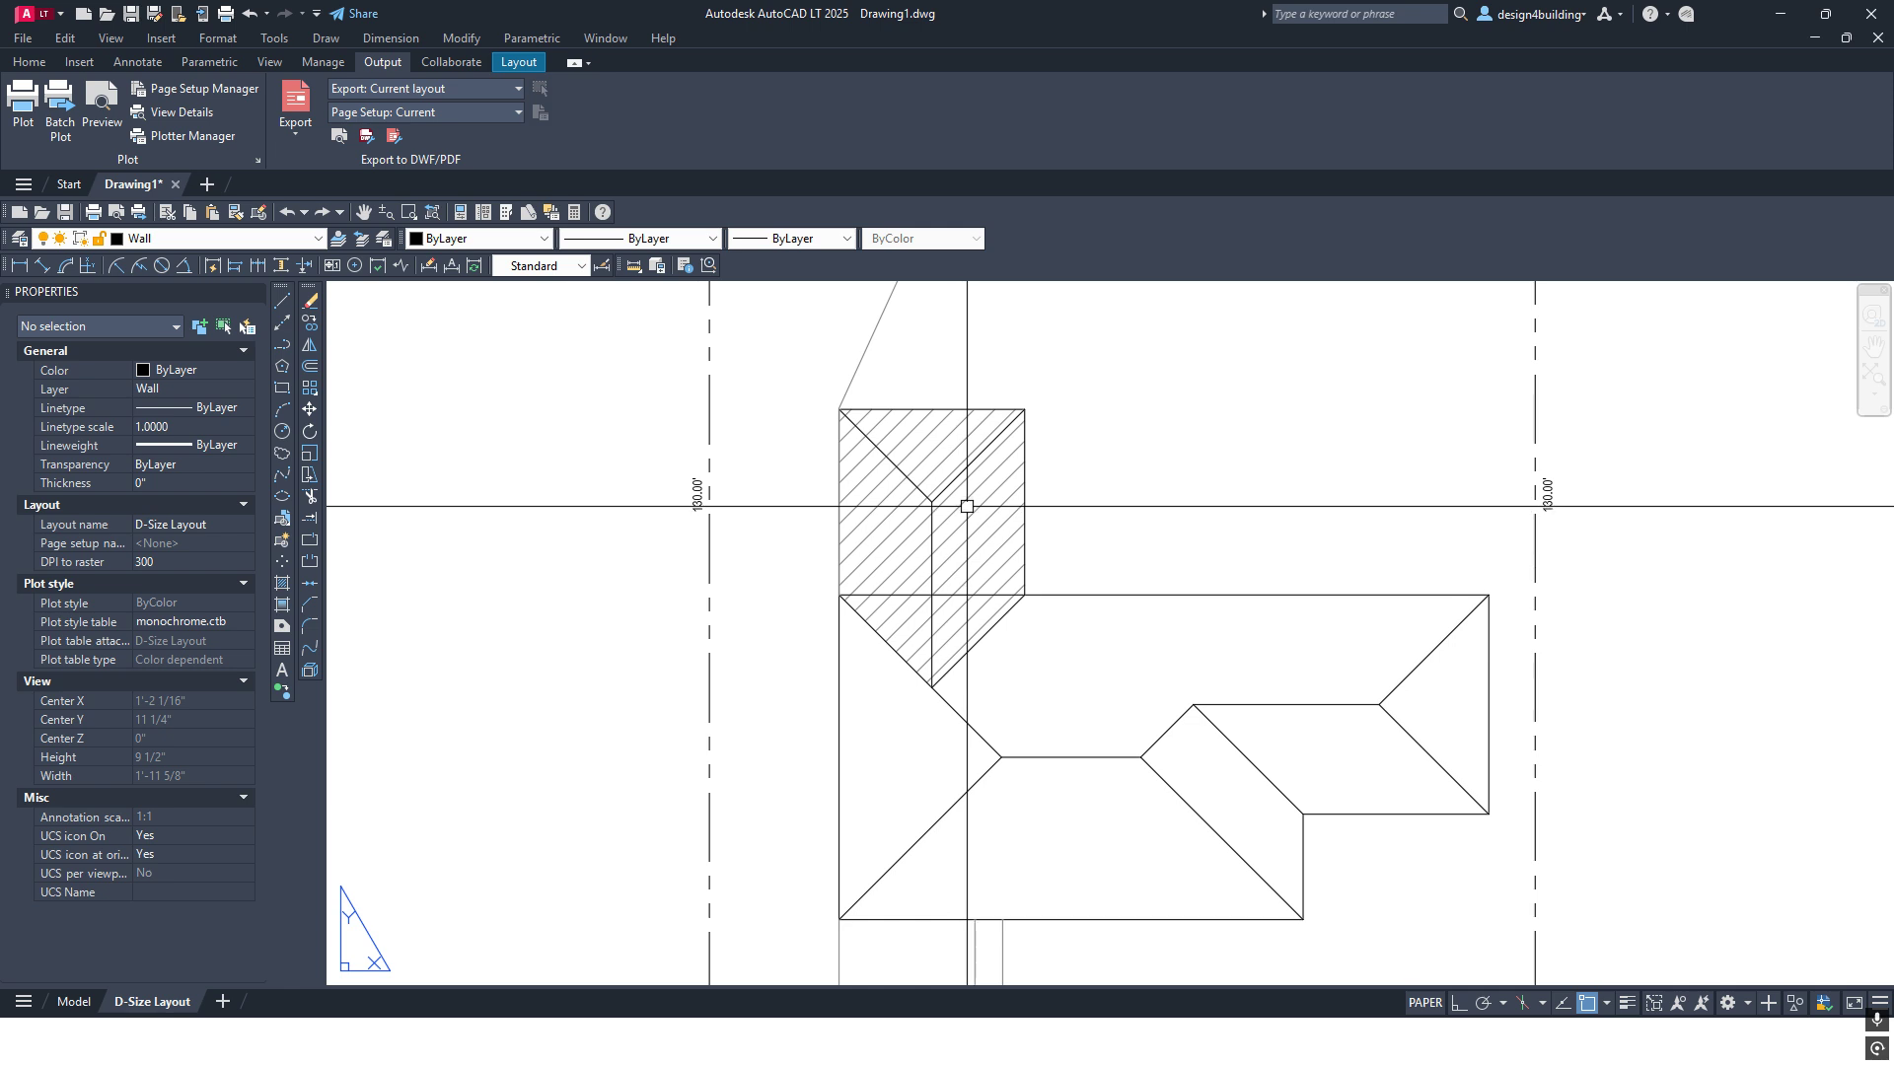
pyautogui.scroll(-2, 1112, 549)
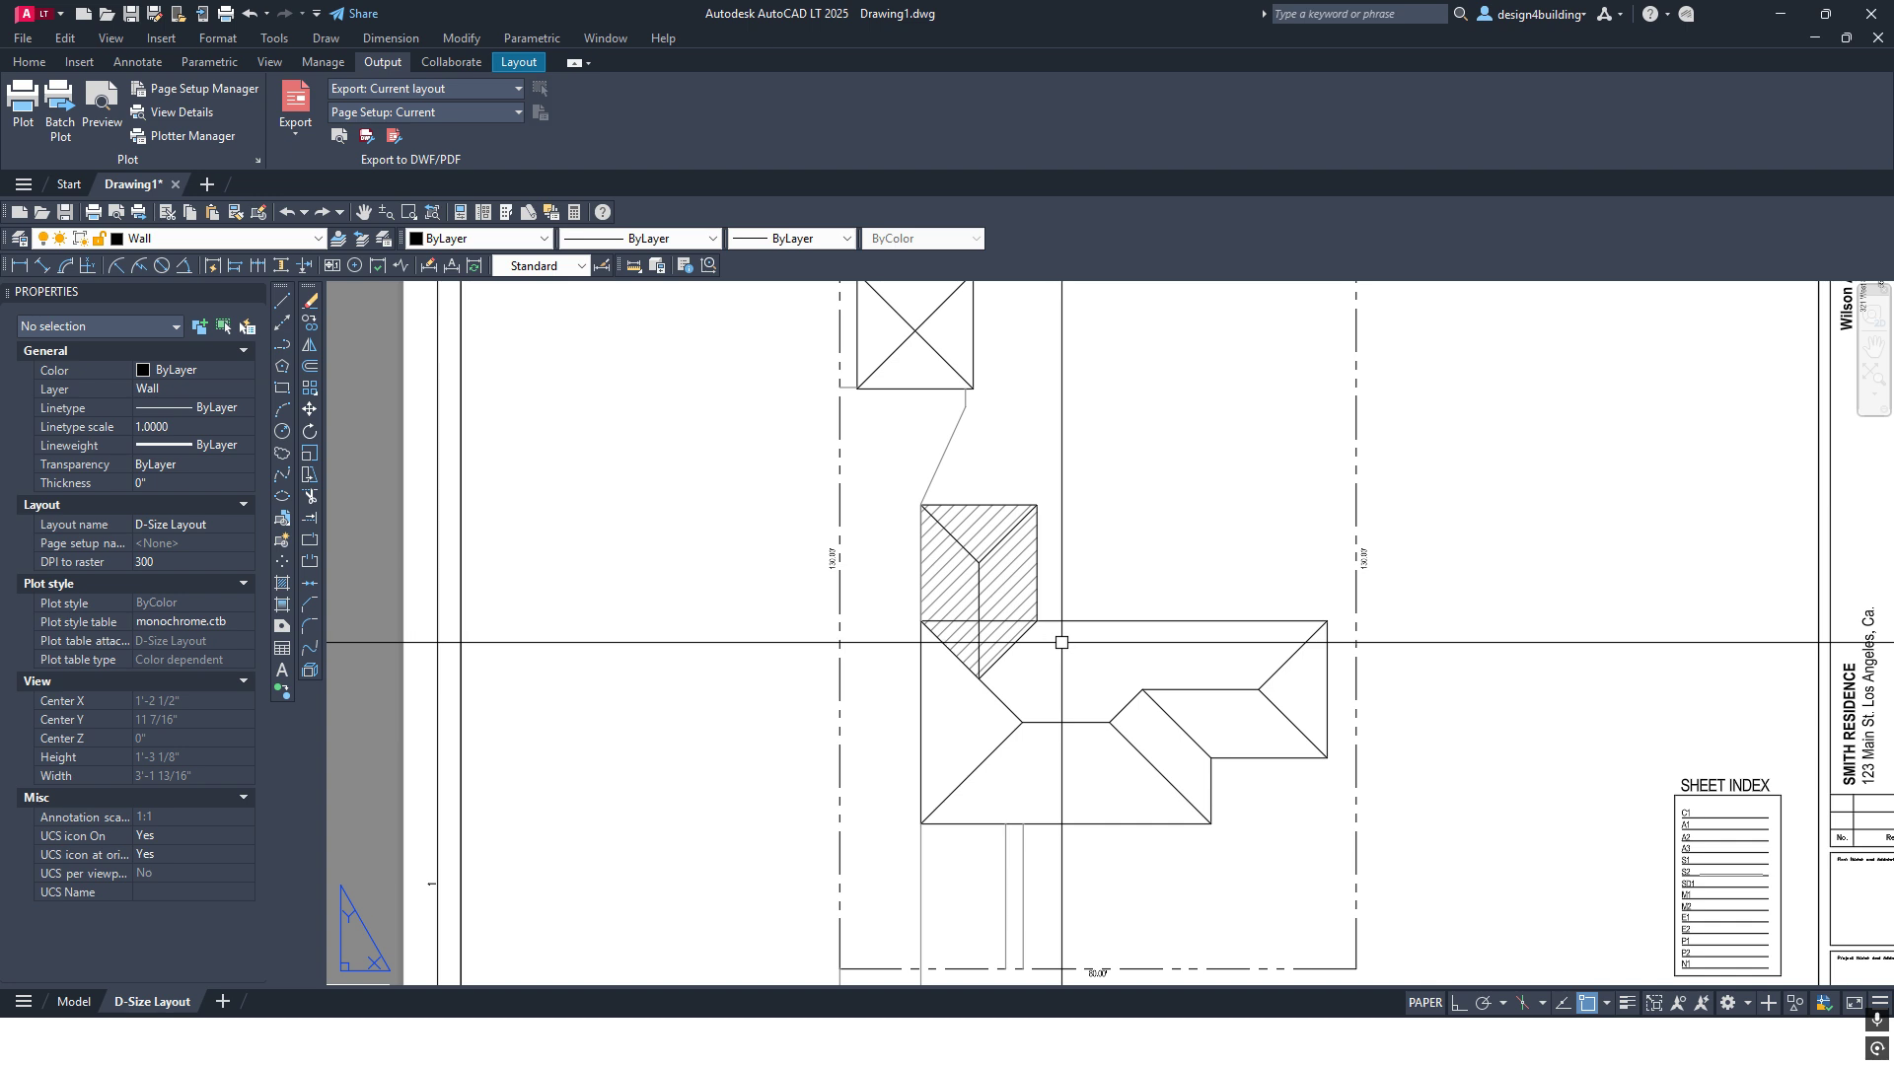
pyautogui.scroll(2, 1065, 604)
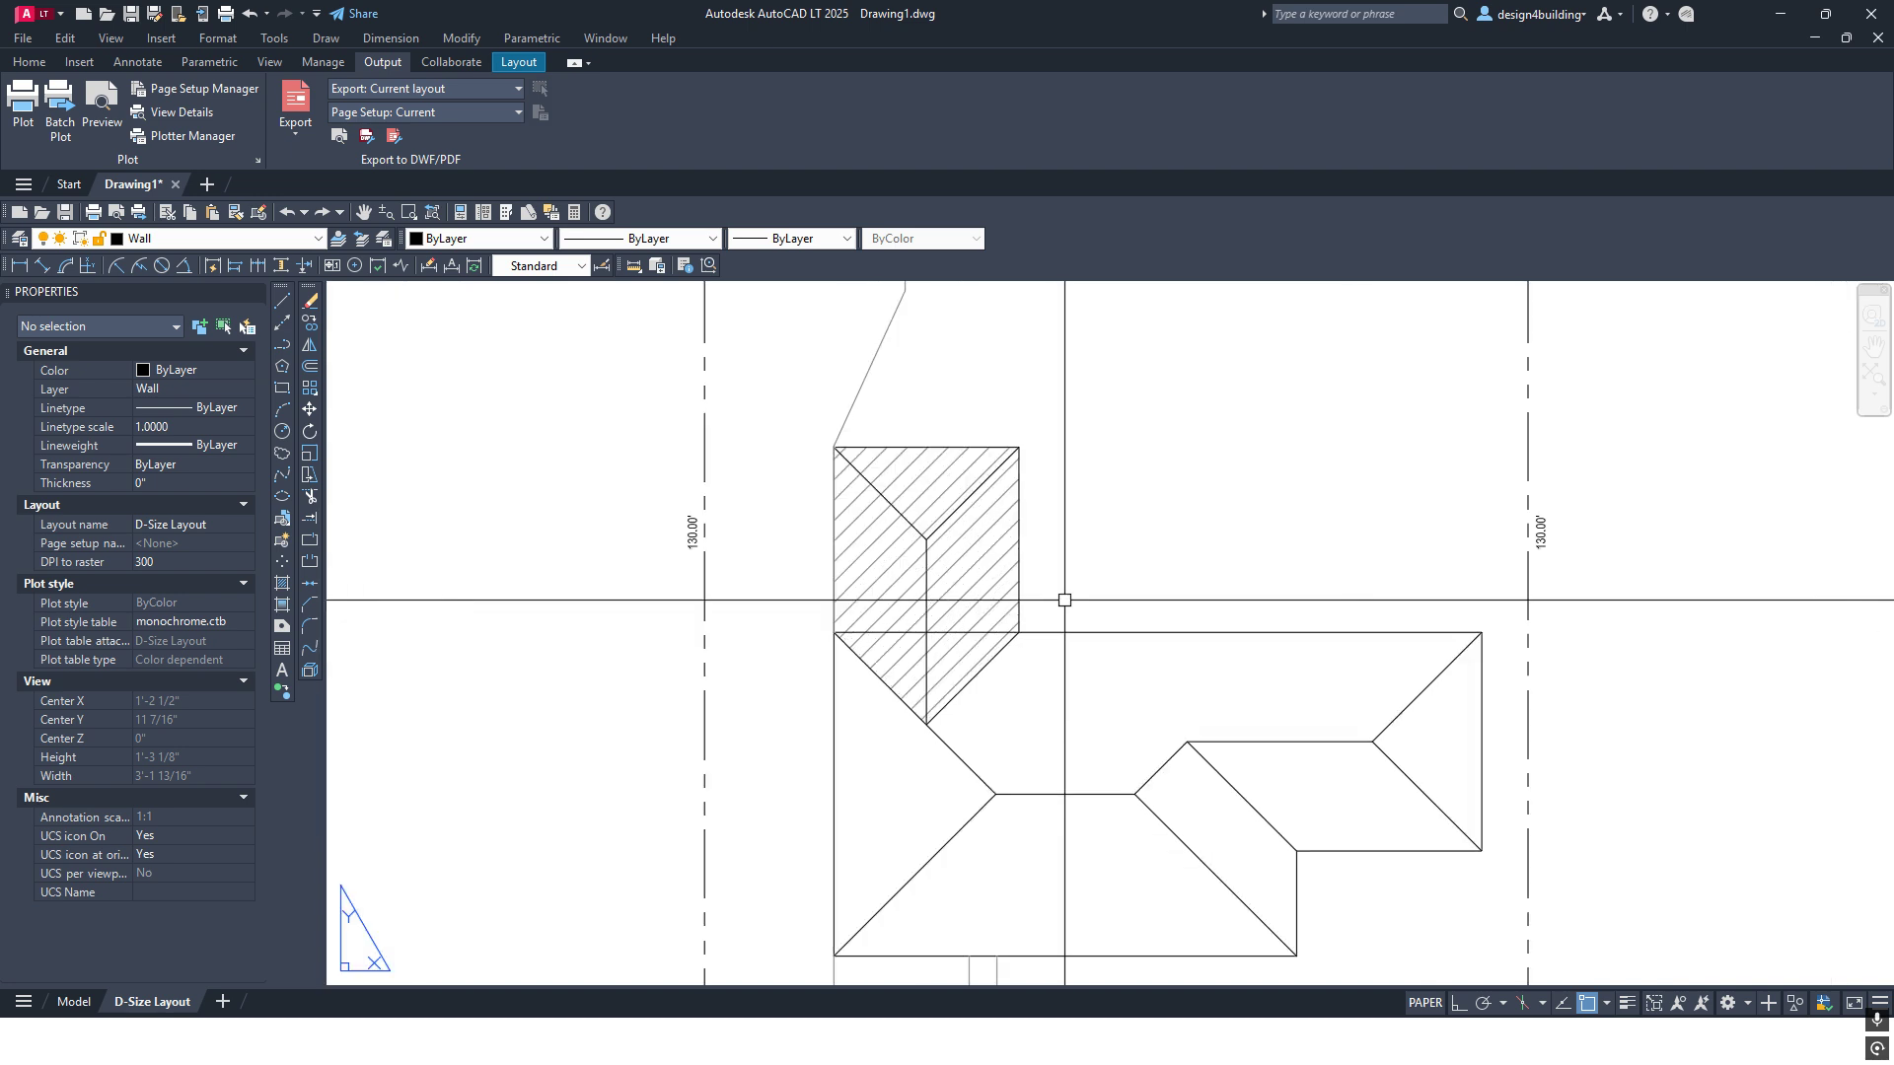
pyautogui.moveTo(1065, 600); pyautogui.dragTo(1062, 532, button='middle')
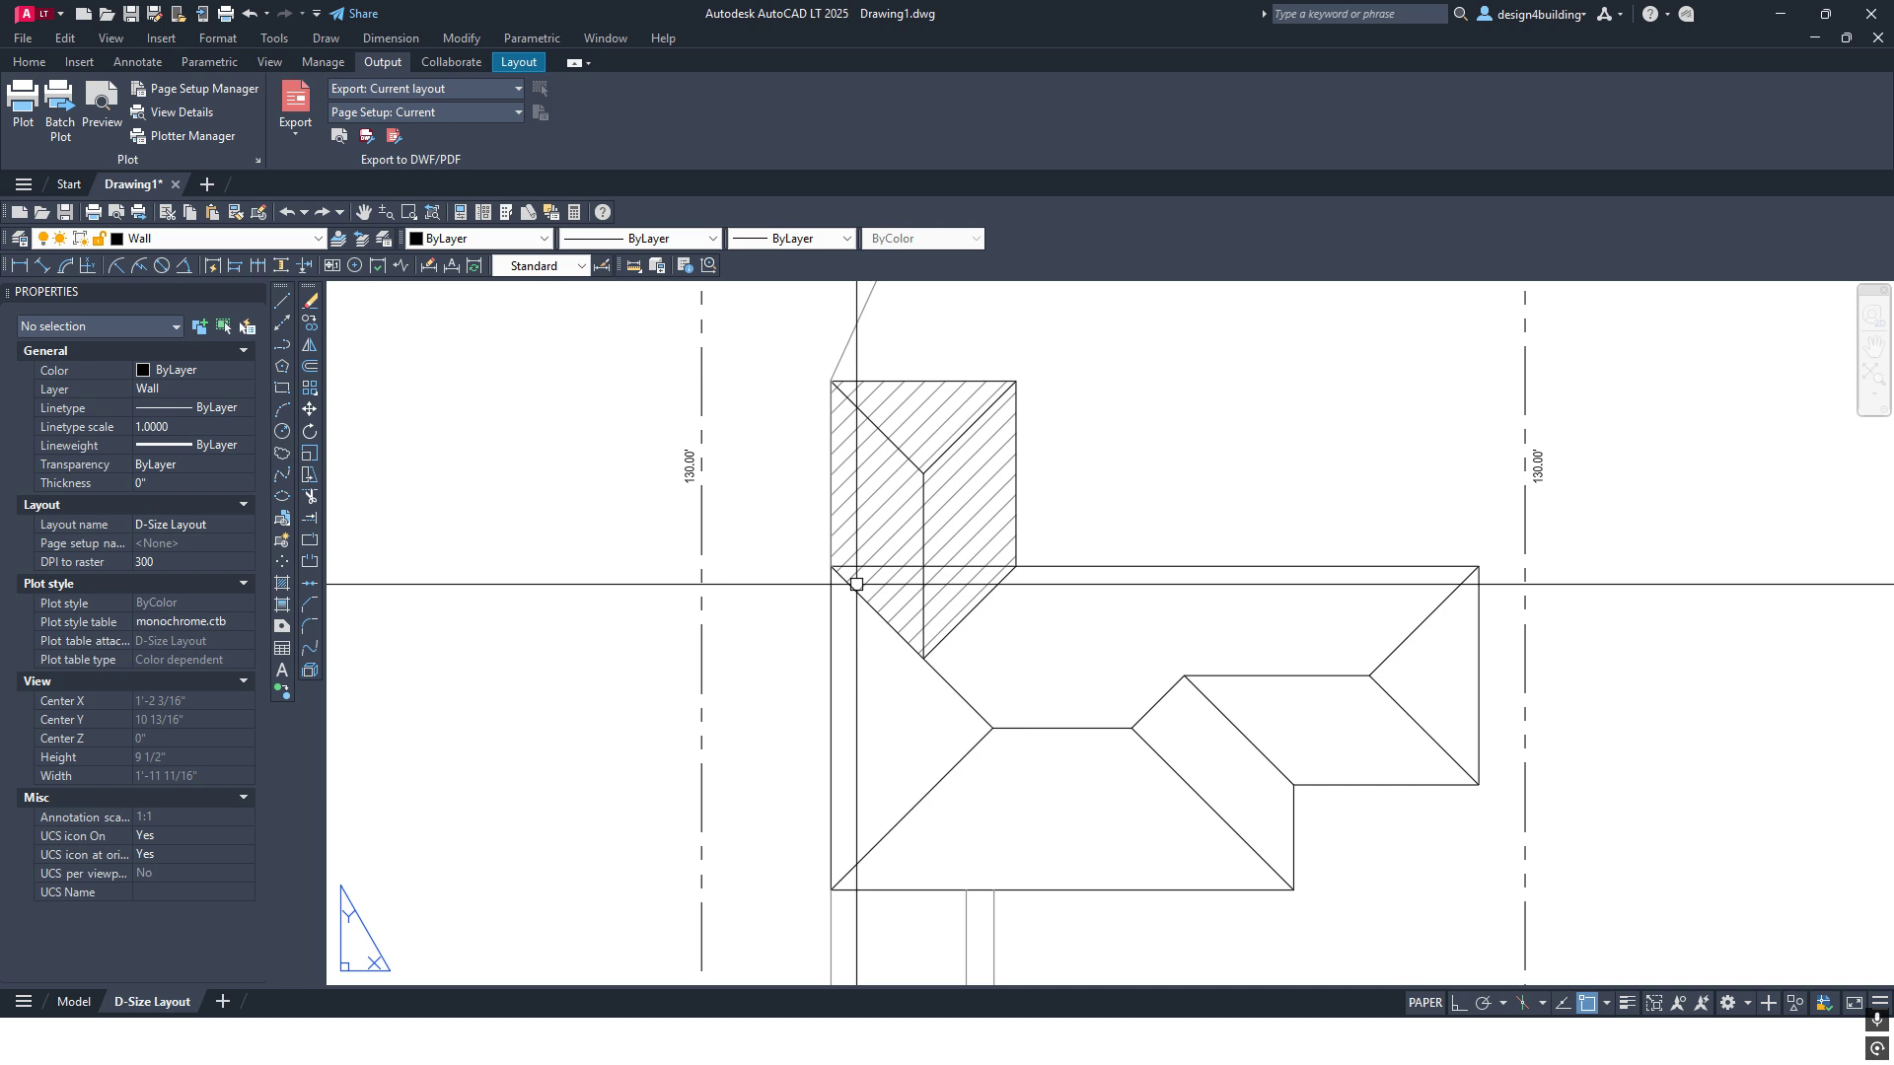
pyautogui.scroll(-2, 857, 584)
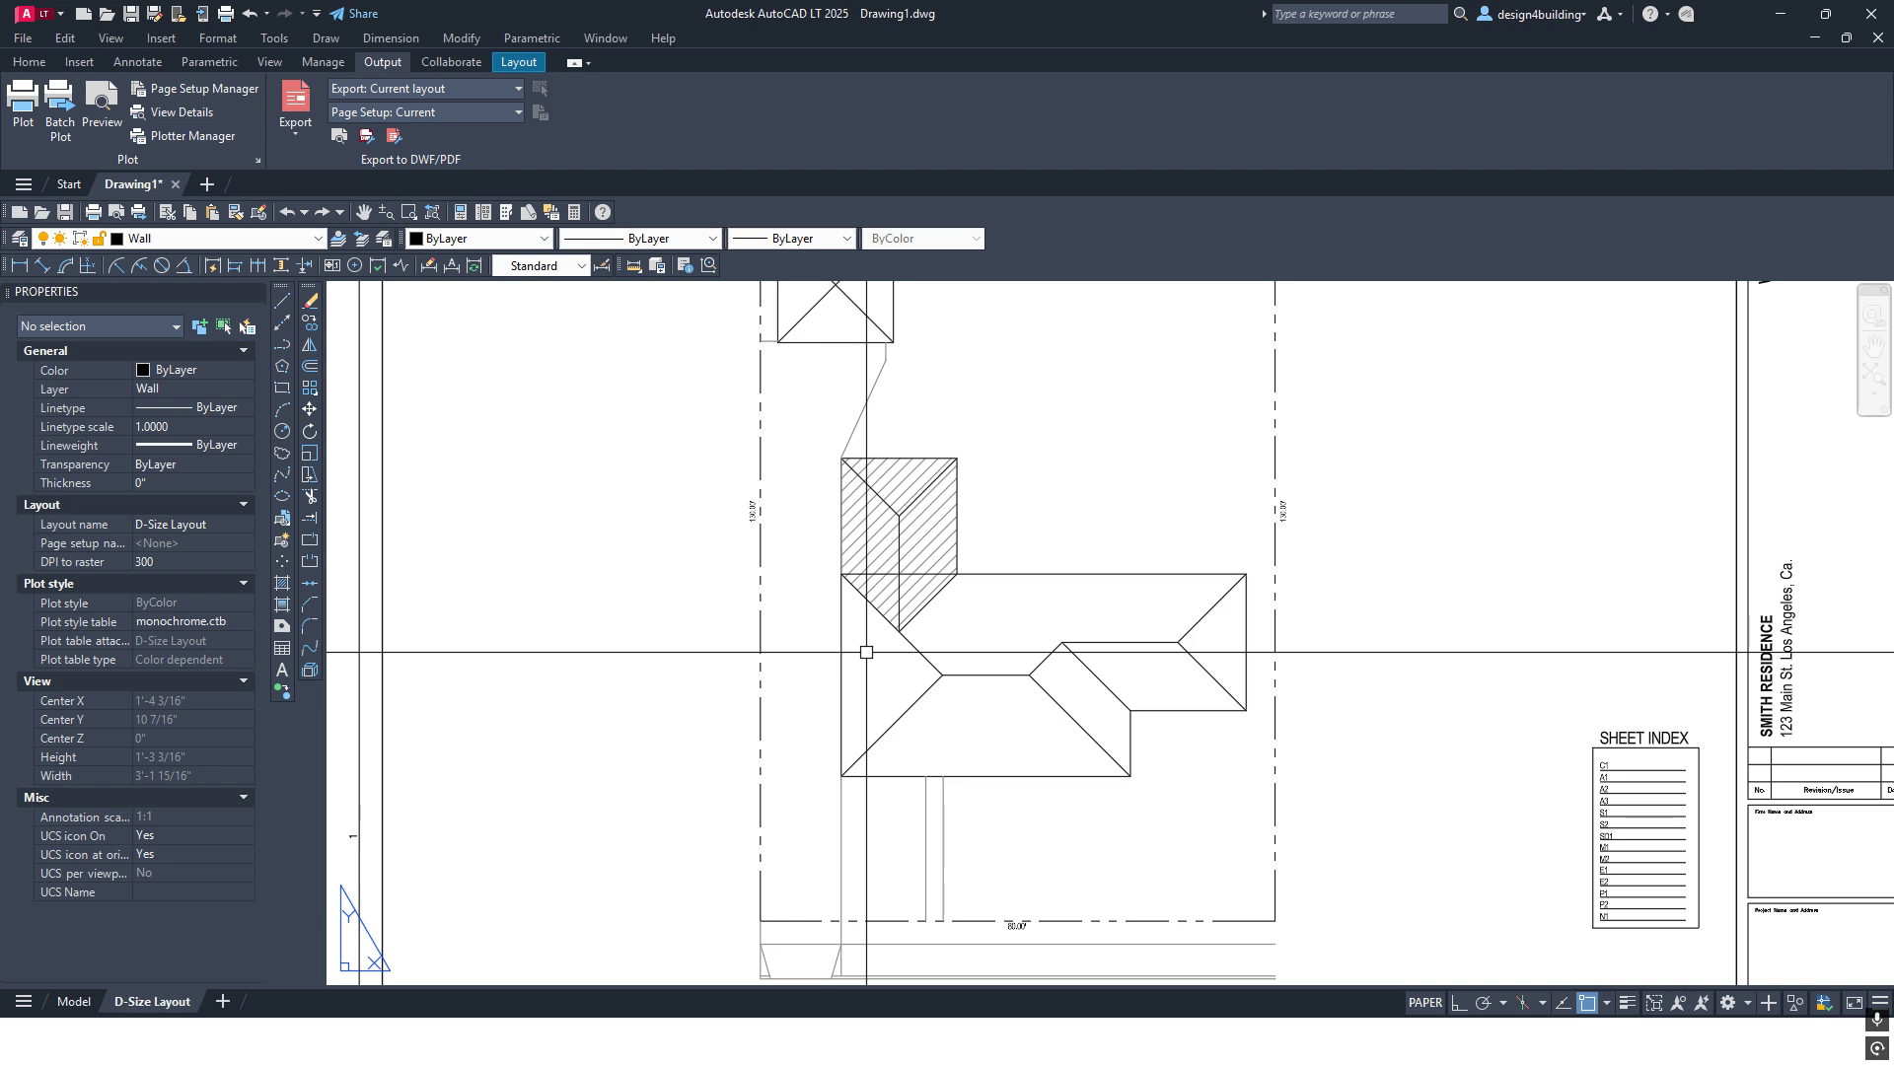
pyautogui.moveTo(862, 652); pyautogui.dragTo(830, 702, button='middle')
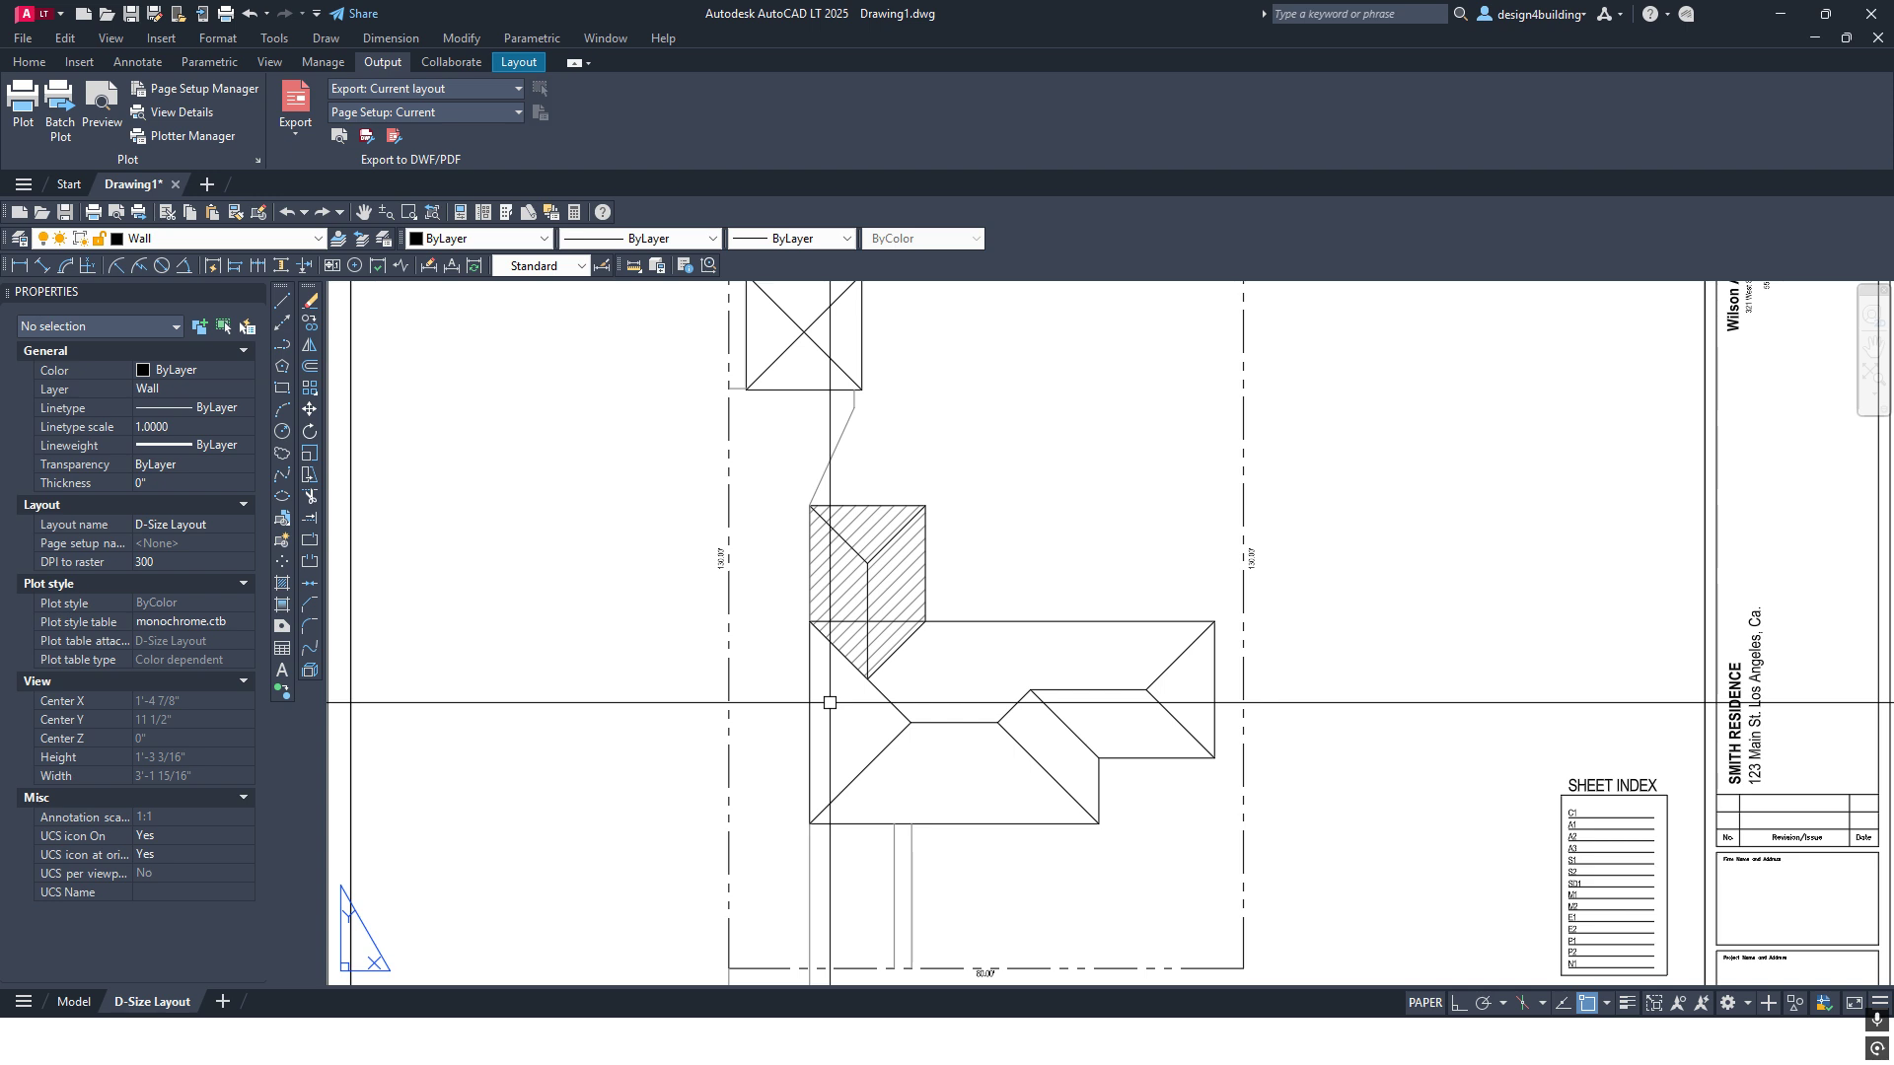
# Make Dim the current layer
pyautogui.click(182, 239)
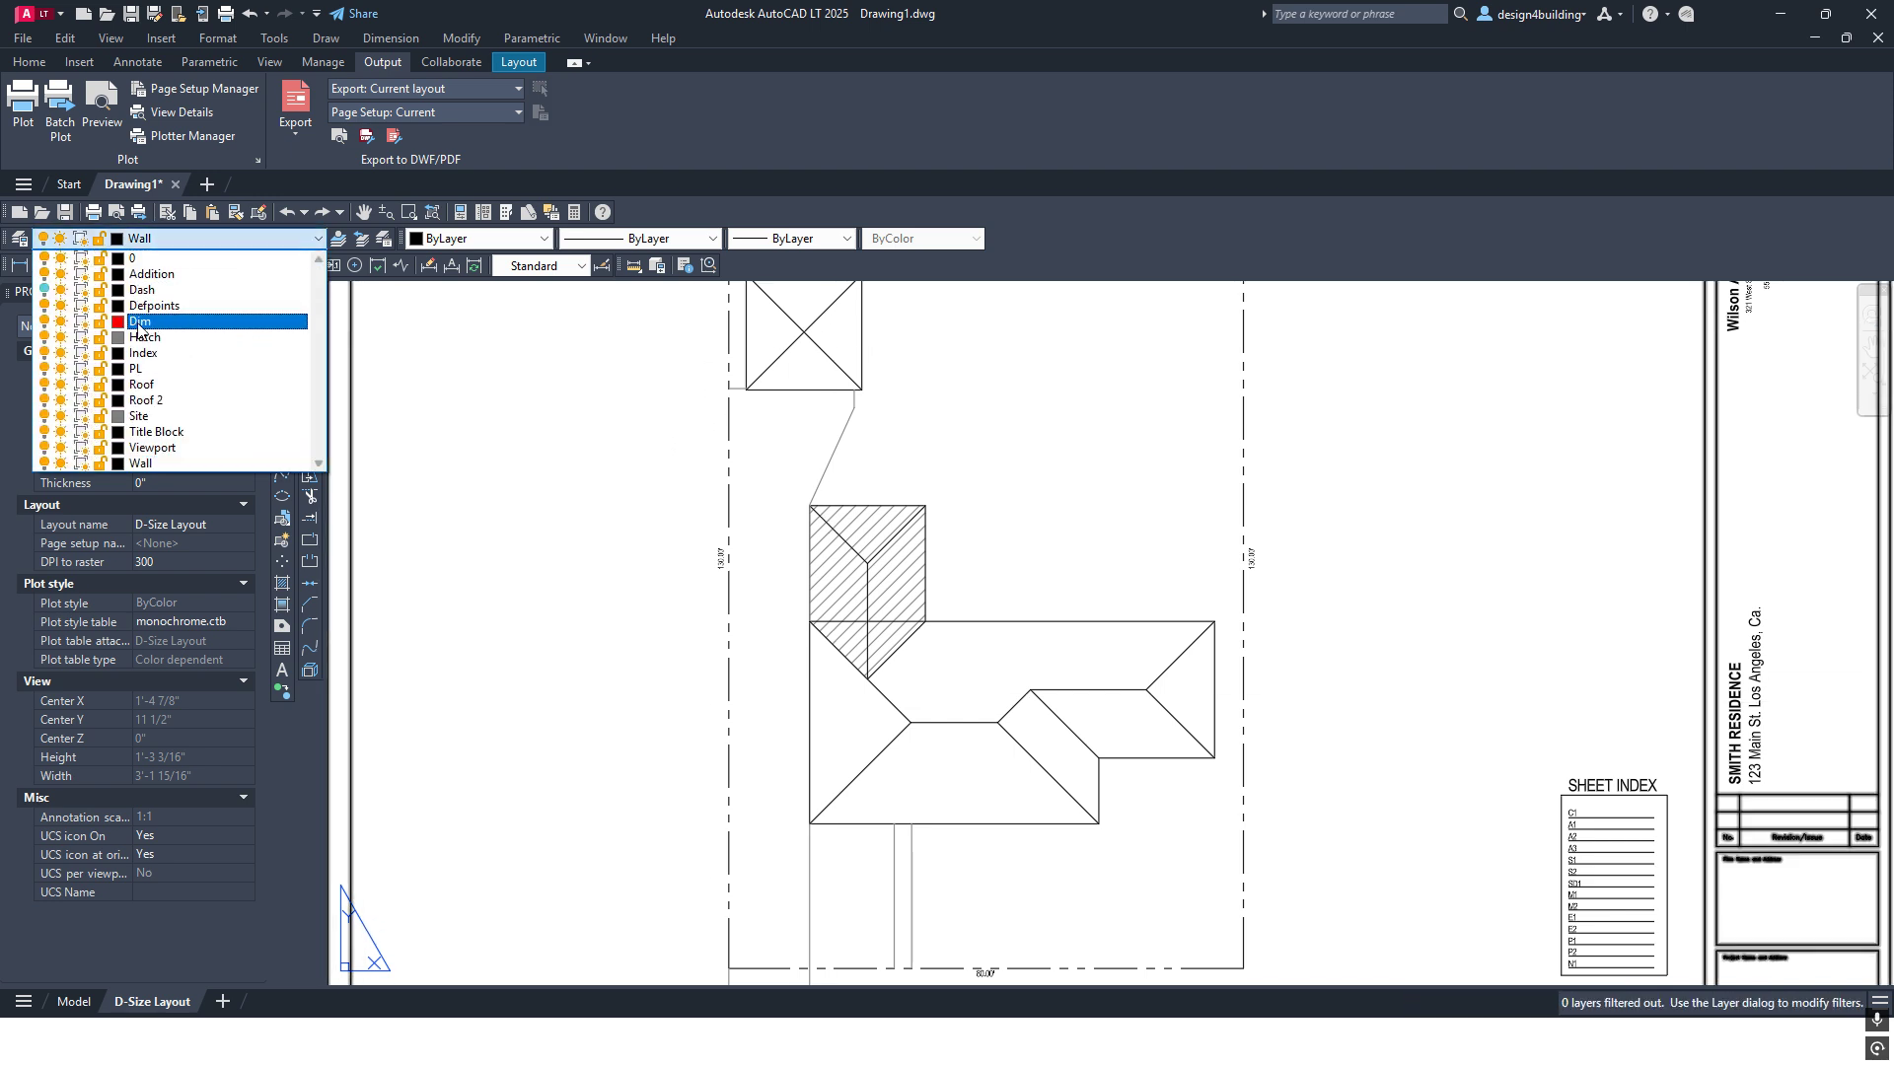
pyautogui.click(164, 329)
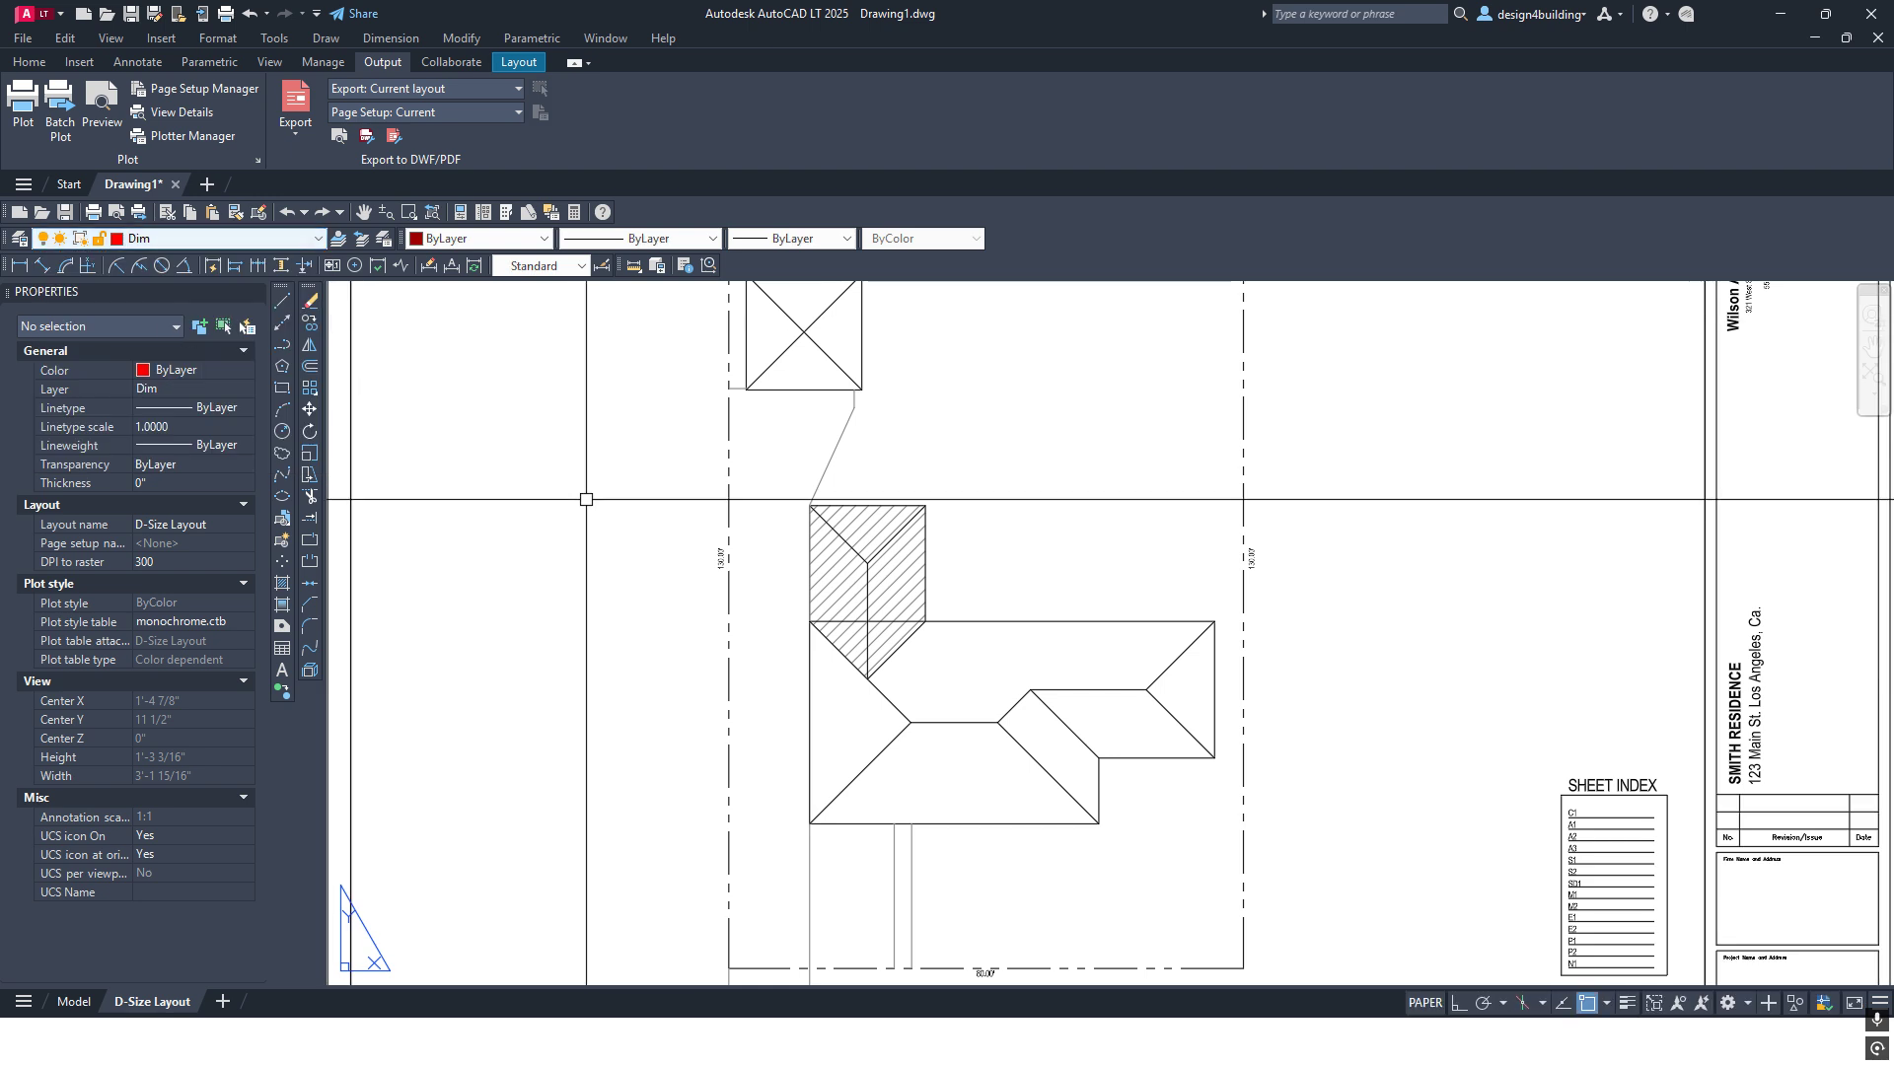
pyautogui.moveTo(586, 500); pyautogui.dragTo(585, 419, button='middle')
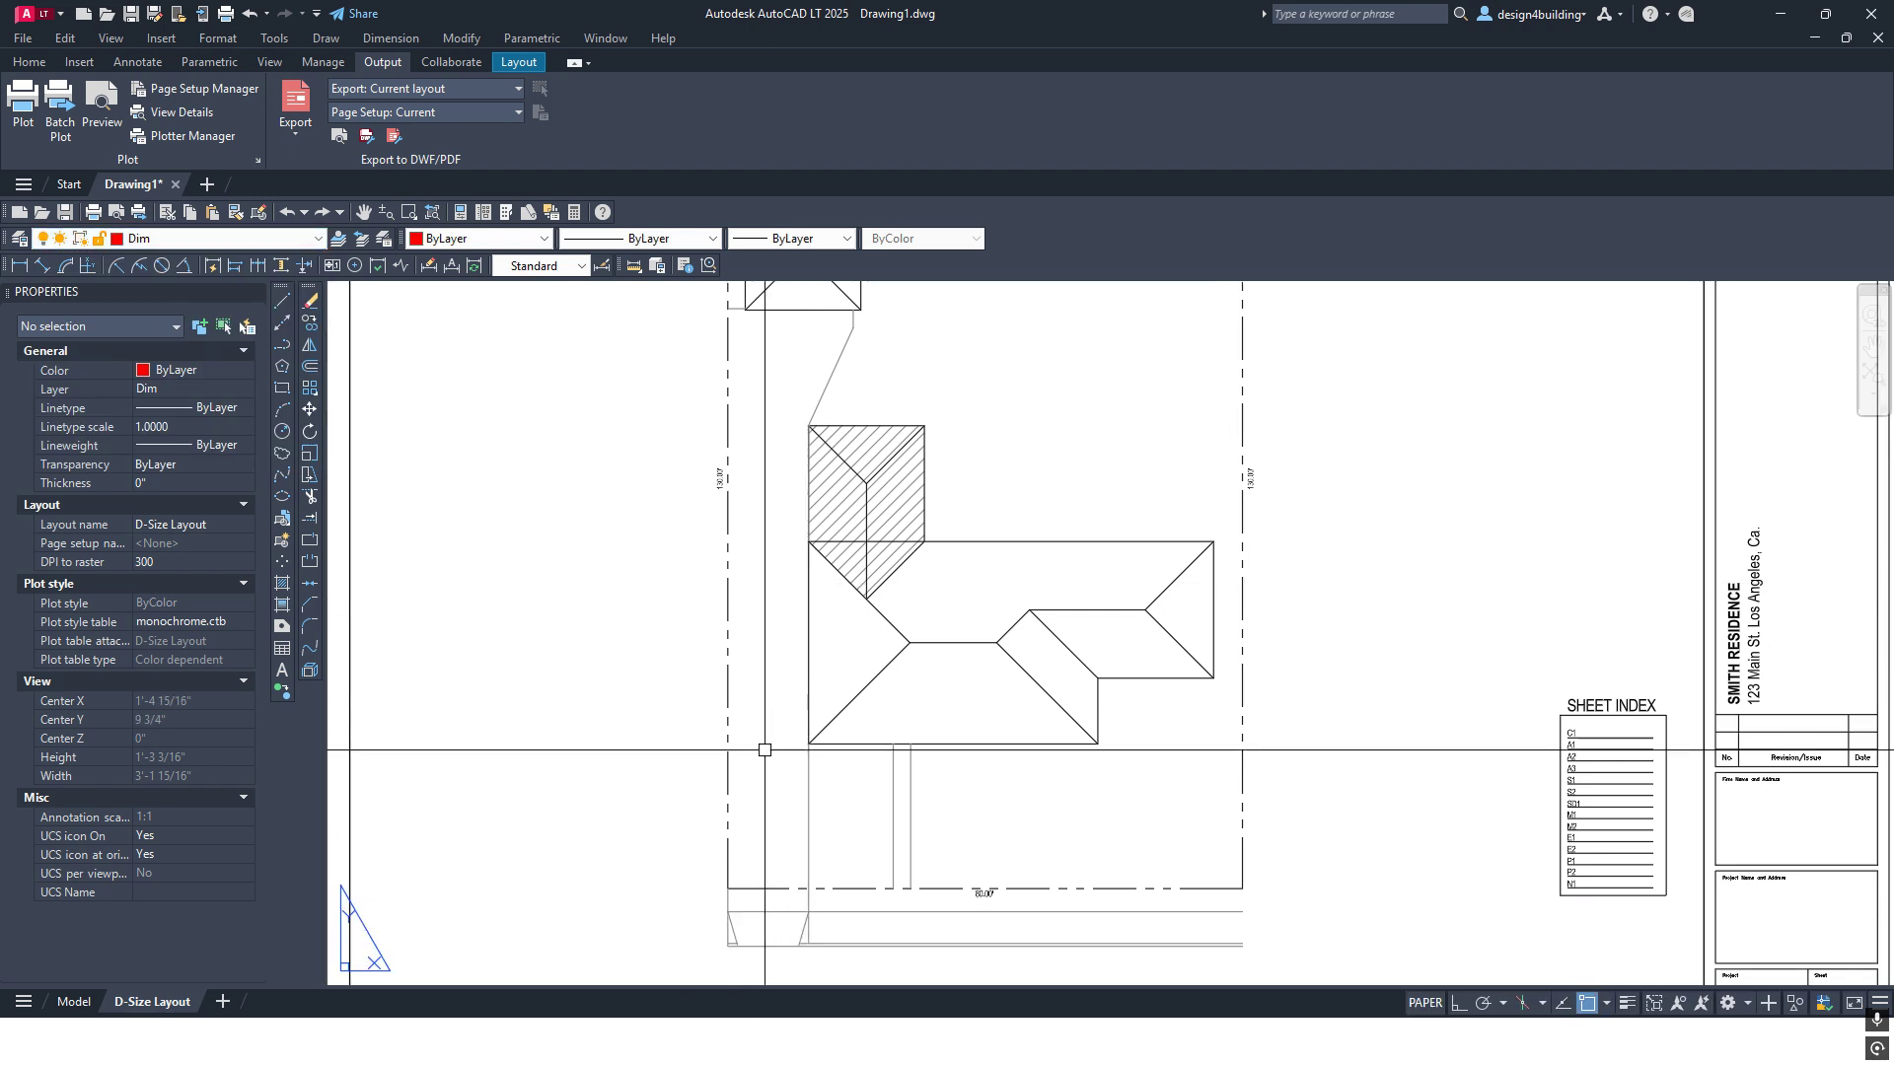
# Switch to model space and frame the house, the addition and the front property line in the view
pyautogui.click(74, 1002)
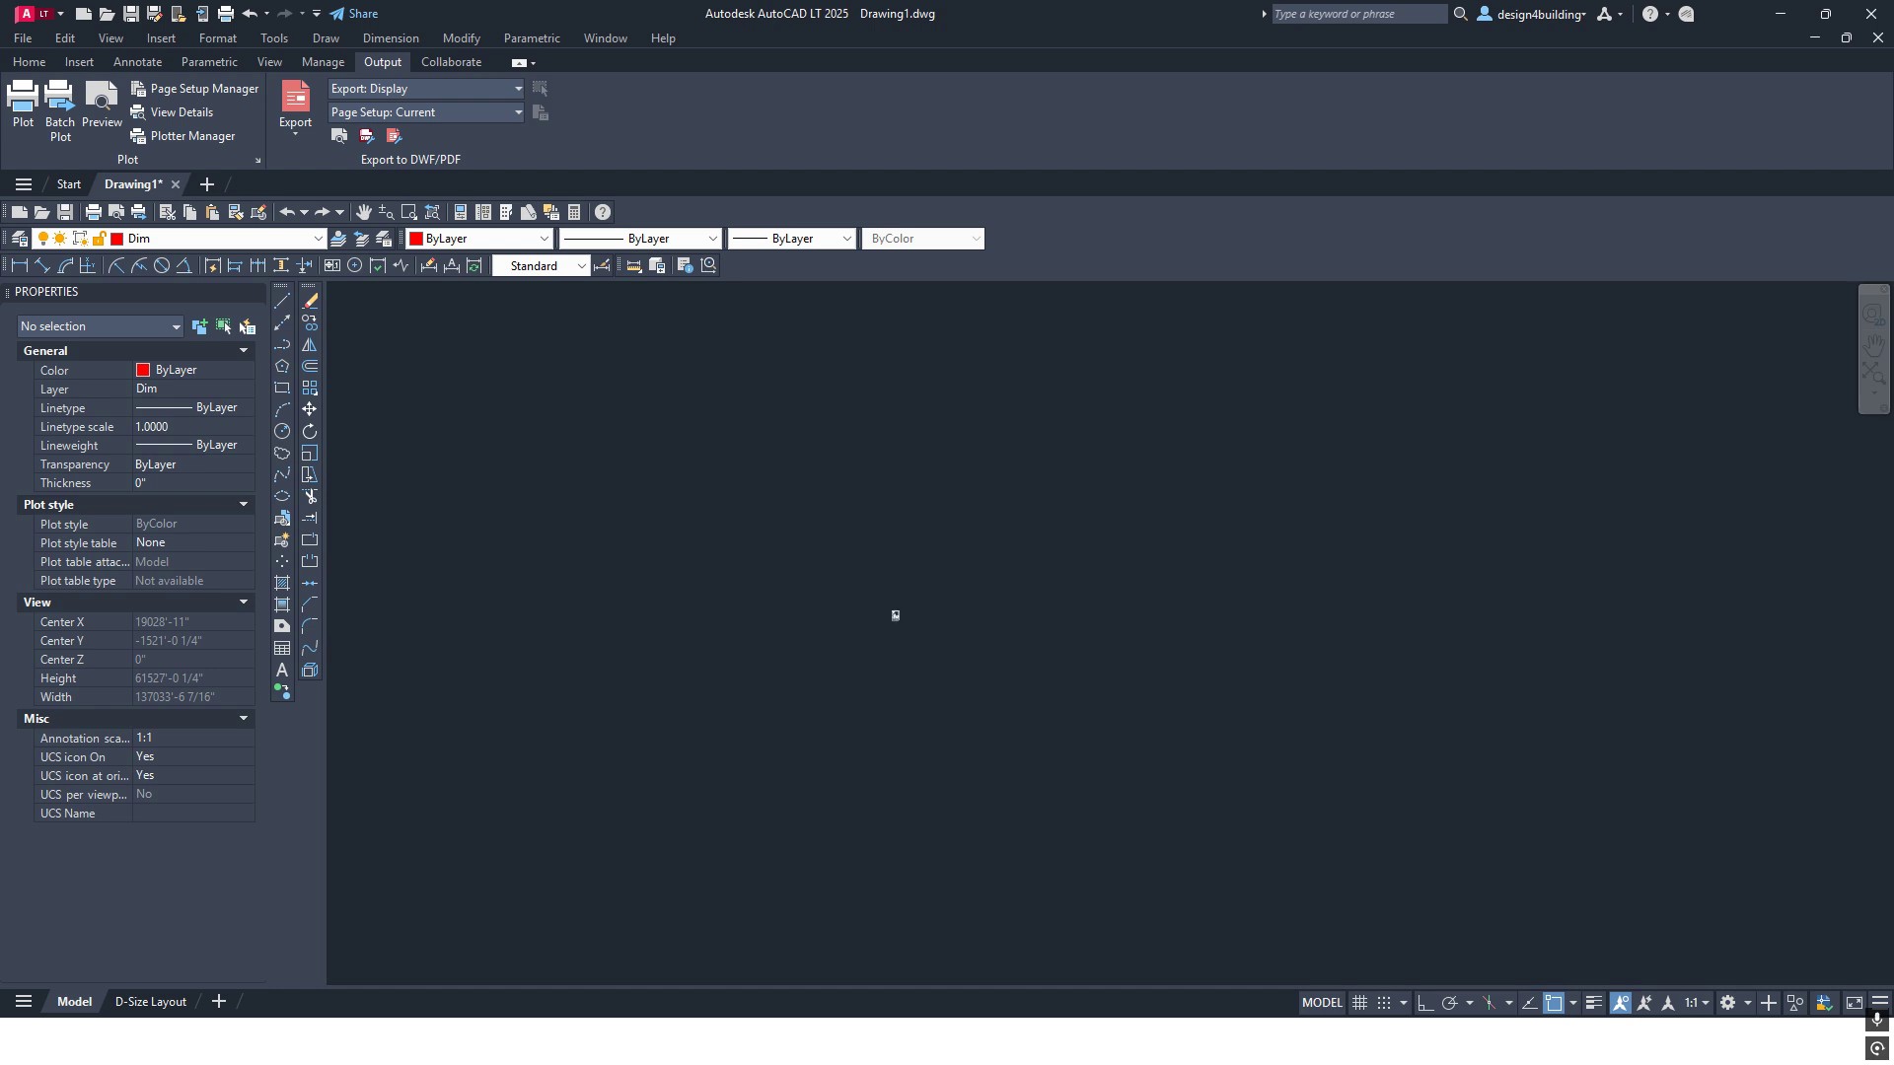
pyautogui.middleClick(905, 655)
pyautogui.middleClick(905, 655)
pyautogui.scroll(2, 1075, 644)
pyautogui.moveTo(1075, 644)
pyautogui.mouseDown(button='middle')
pyautogui.moveTo(1051, 453)
pyautogui.moveTo(943, 585)
pyautogui.mouseUp(button='middle')
pyautogui.scroll(-1, 1051, 453)
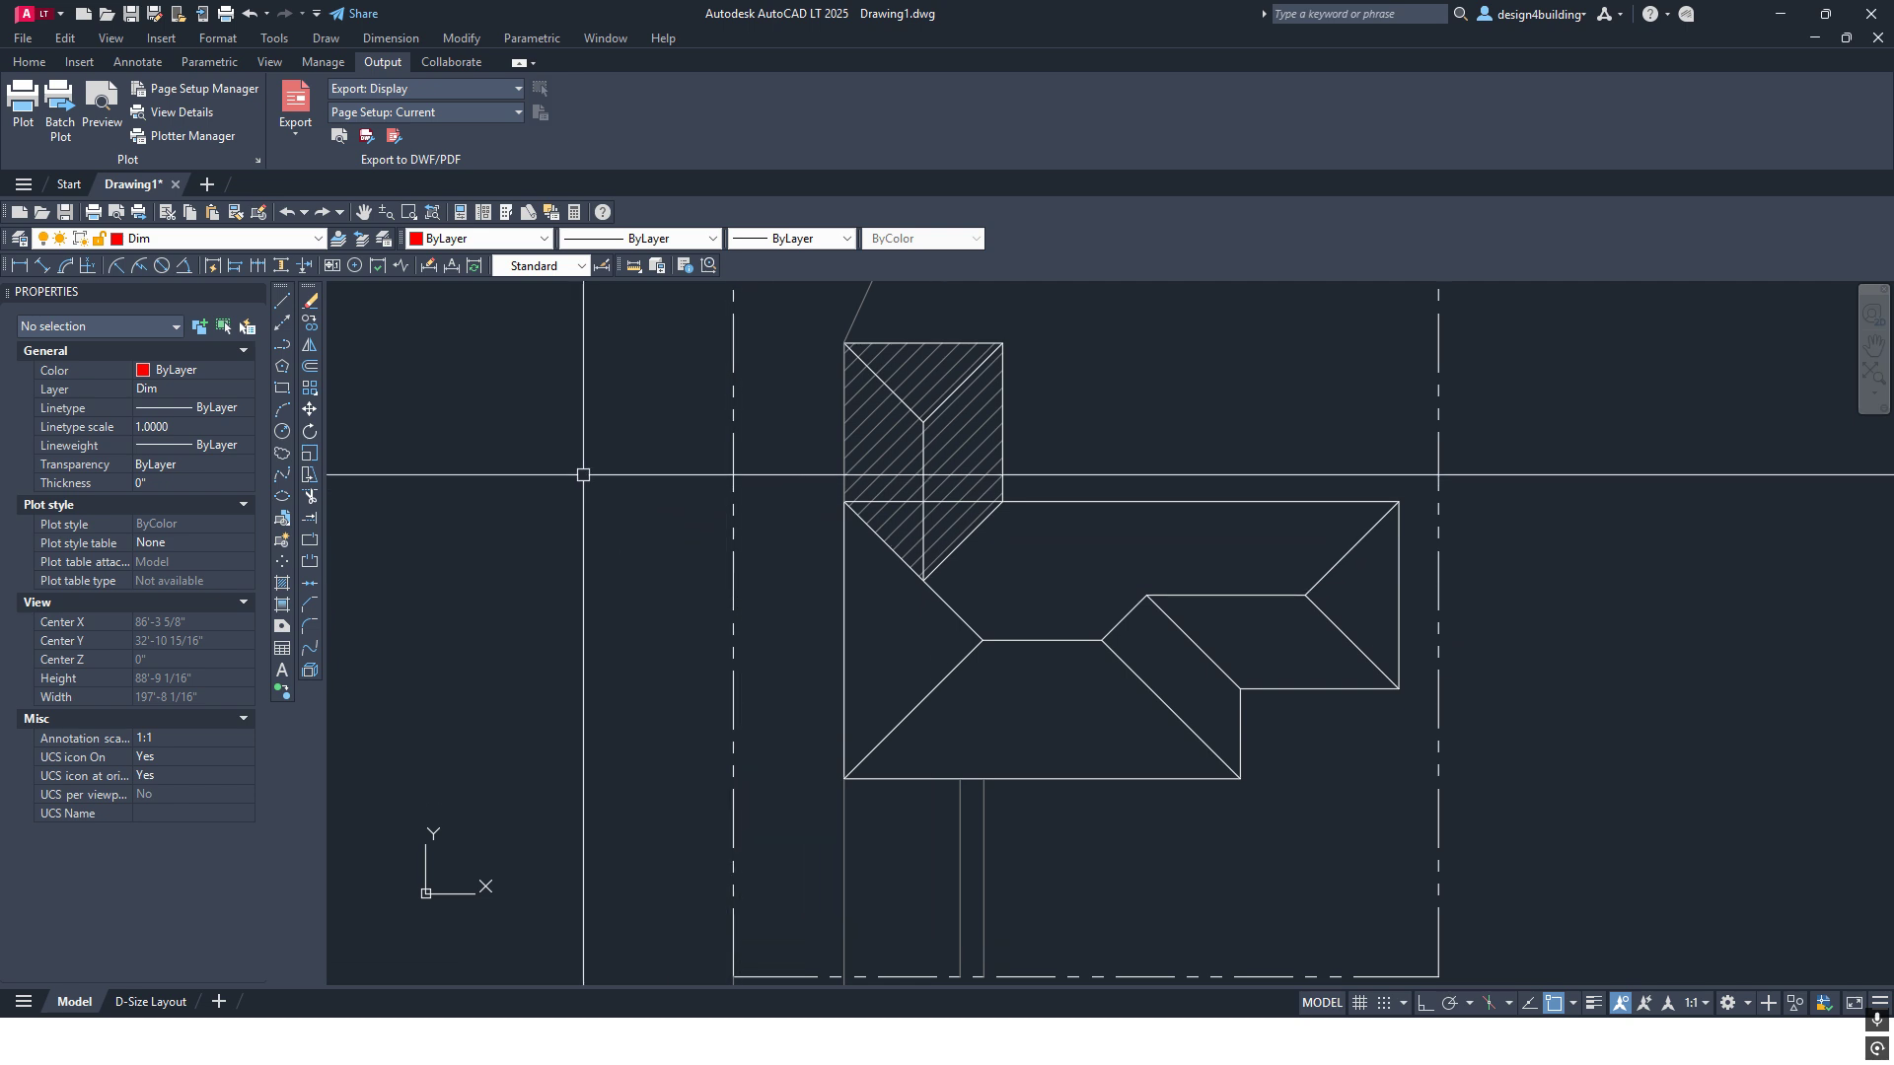
pyautogui.scroll(-2, 1056, 592)
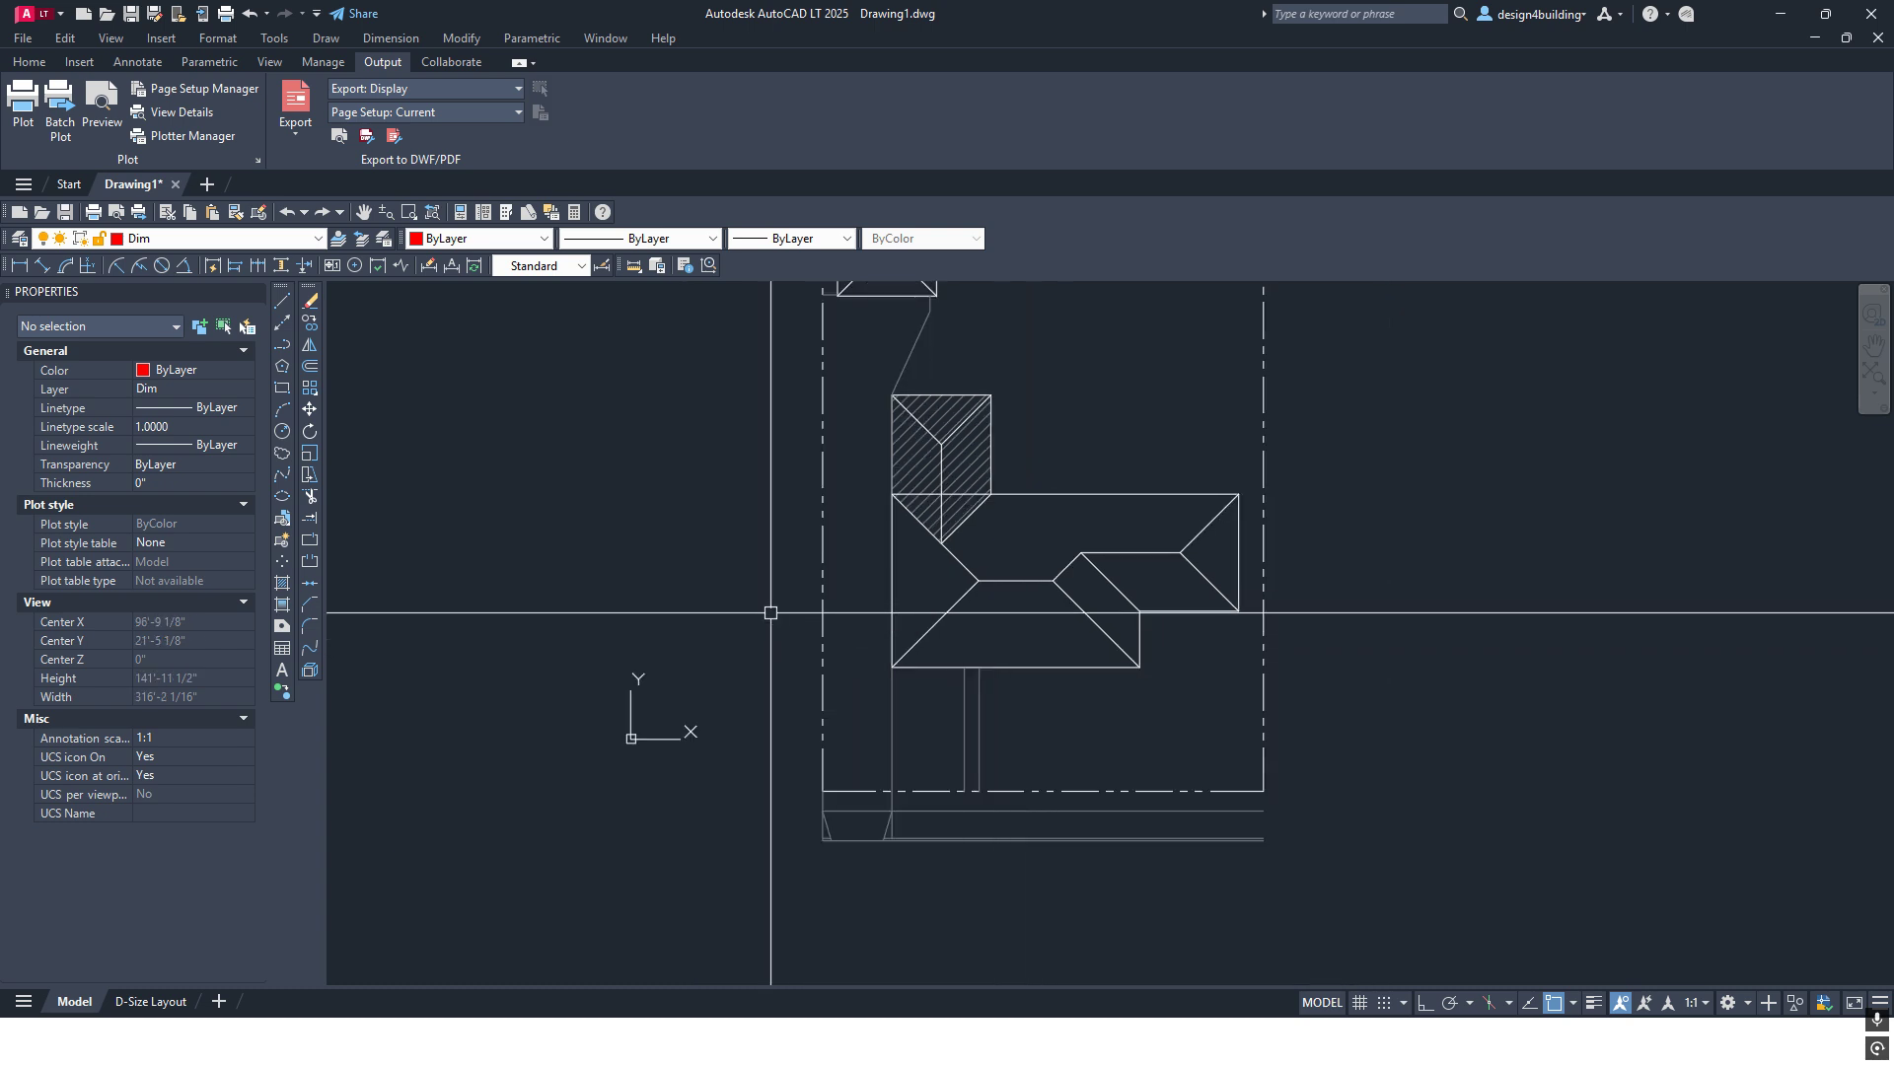
# Add a vertical linear dimension from the front-left property corner to the house's front-left corner, placed outside the left property line
pyautogui.click(21, 267)
pyautogui.scroll(2, 938, 701)
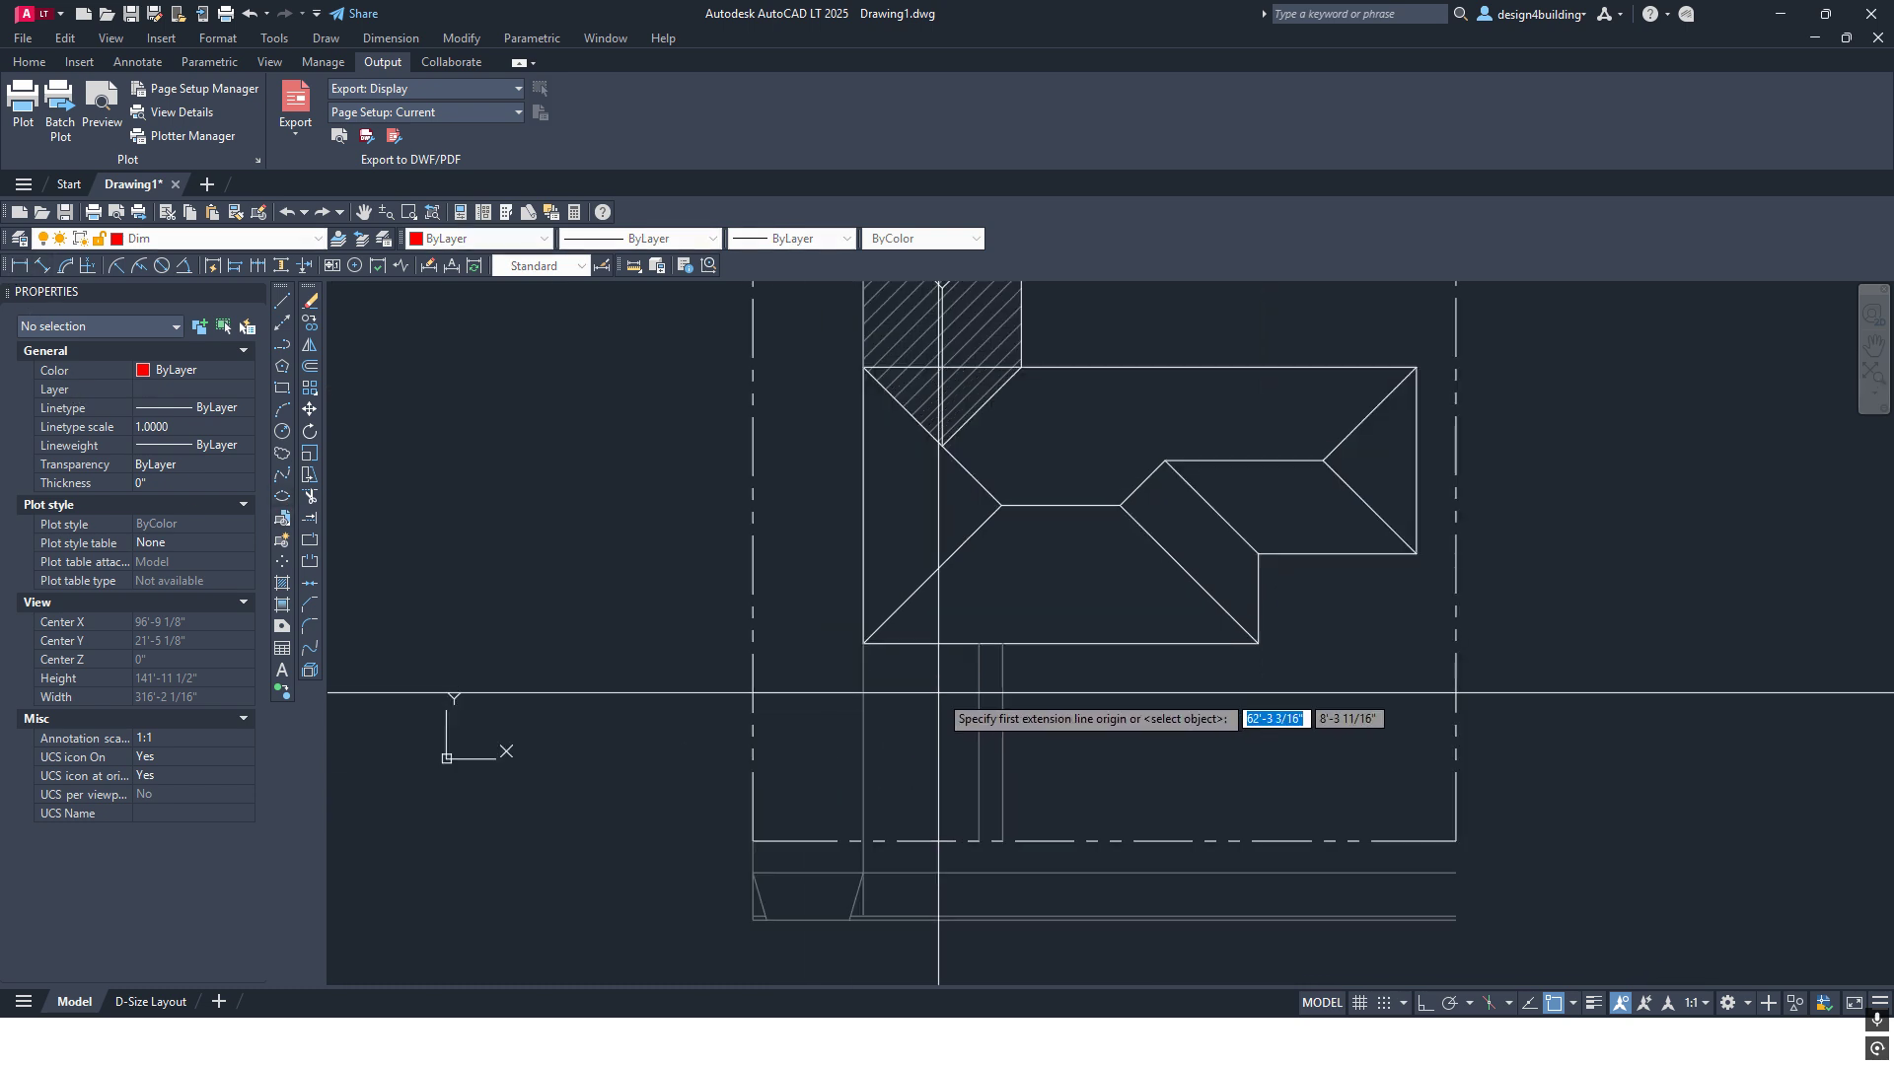
pyautogui.moveTo(939, 692); pyautogui.dragTo(938, 714, button='middle')
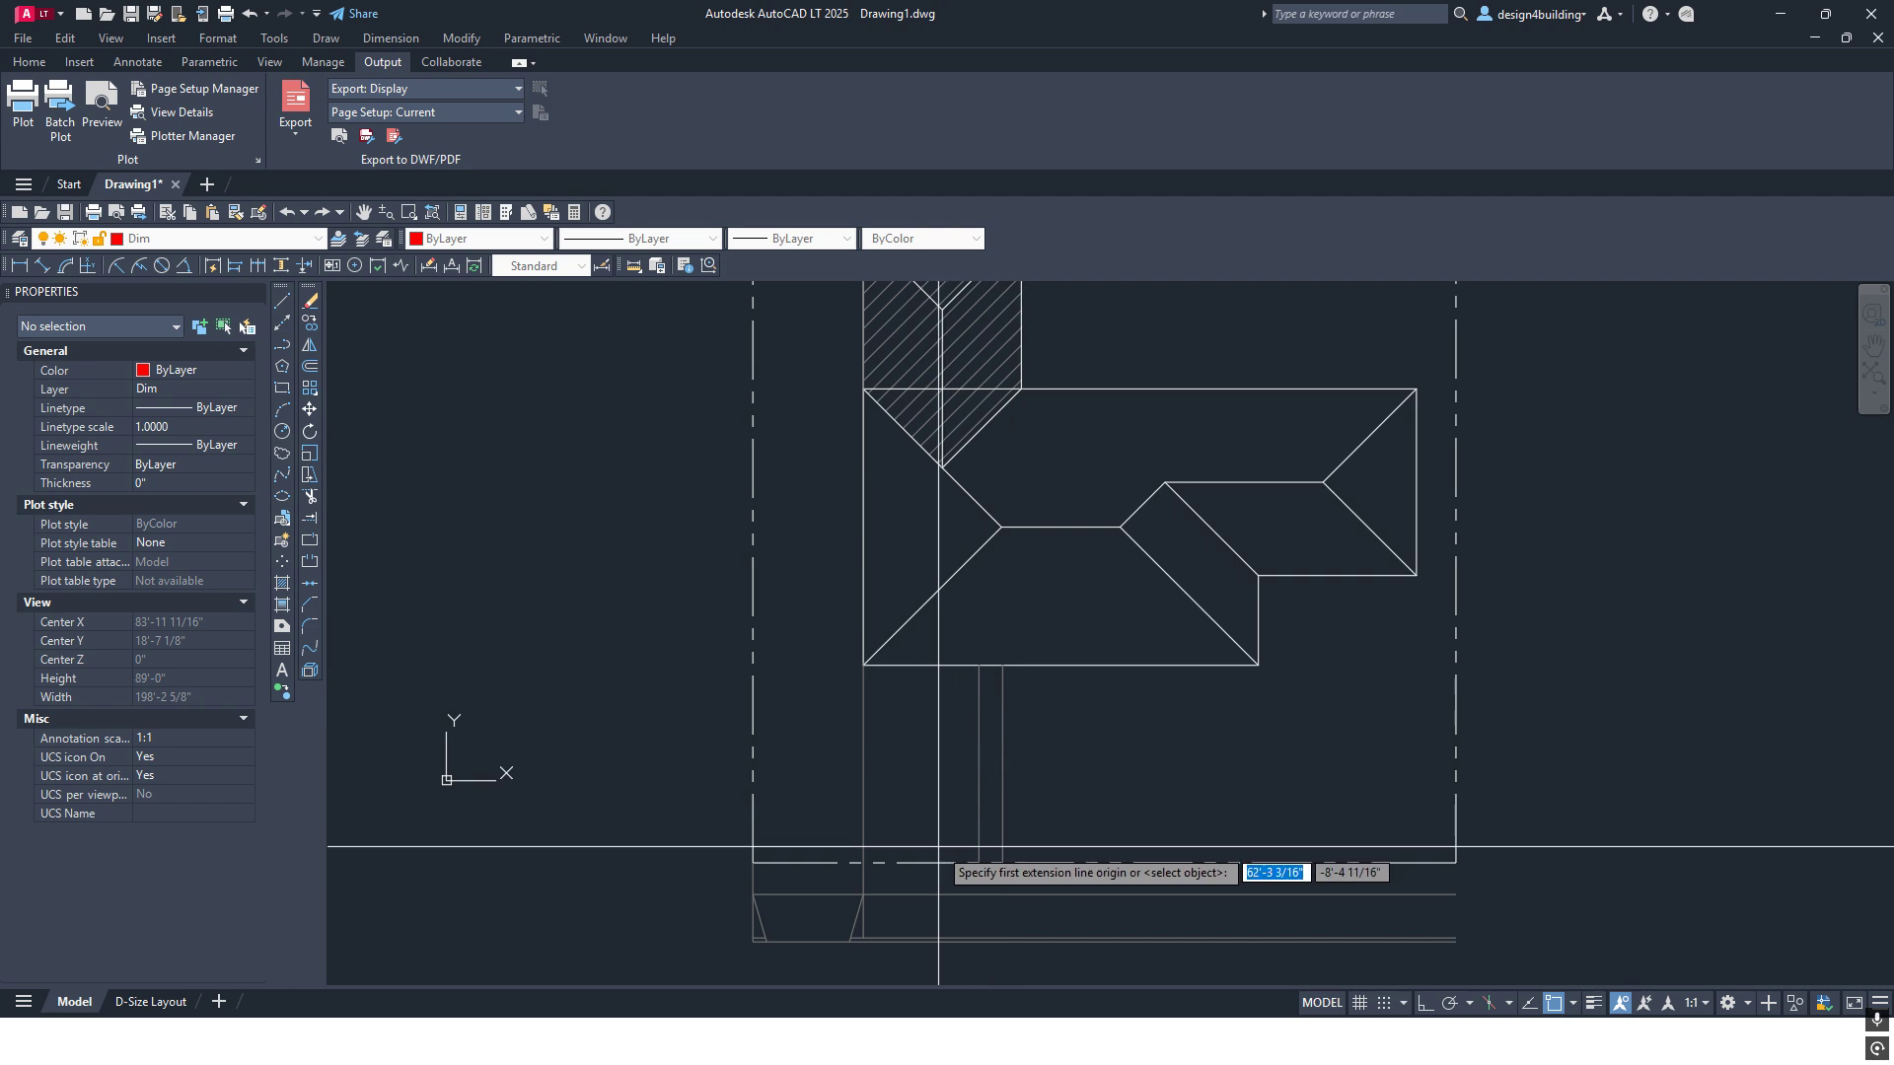
pyautogui.click(753, 862)
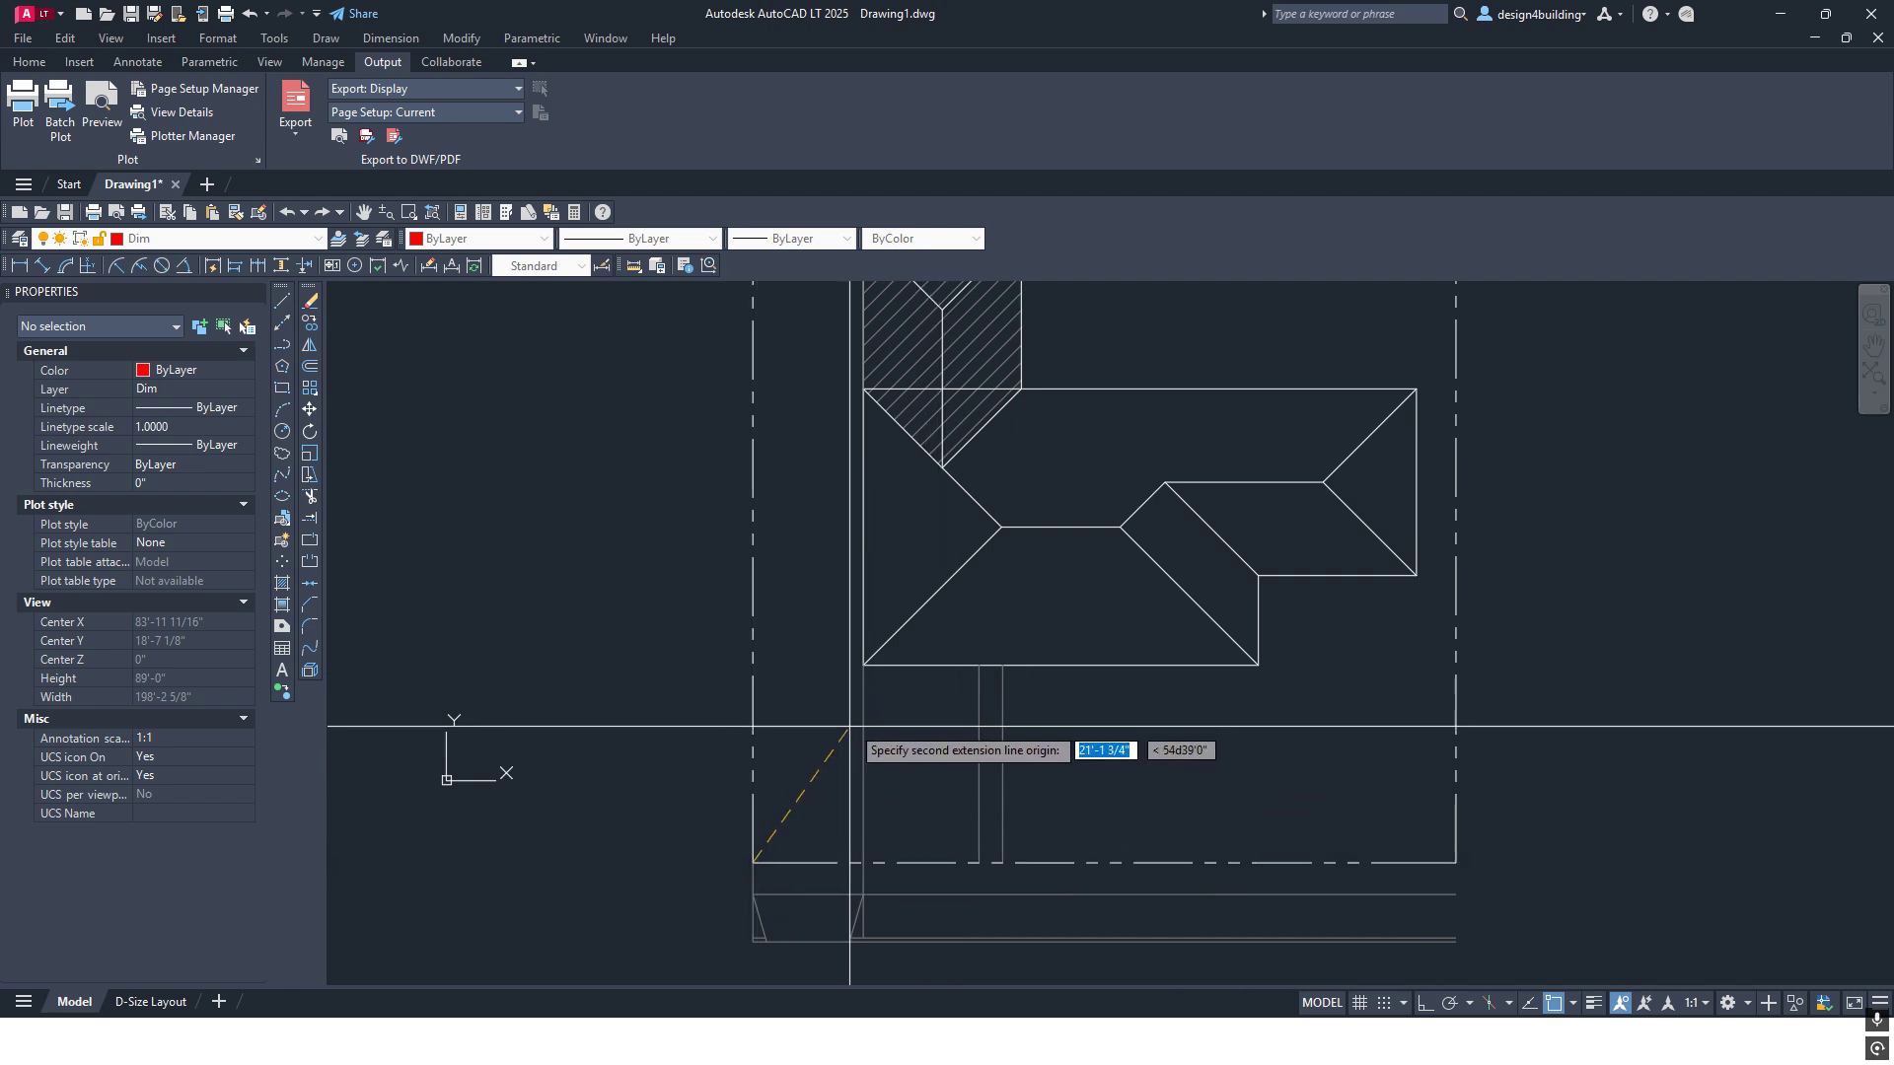
pyautogui.click(864, 666)
pyautogui.click(691, 681)
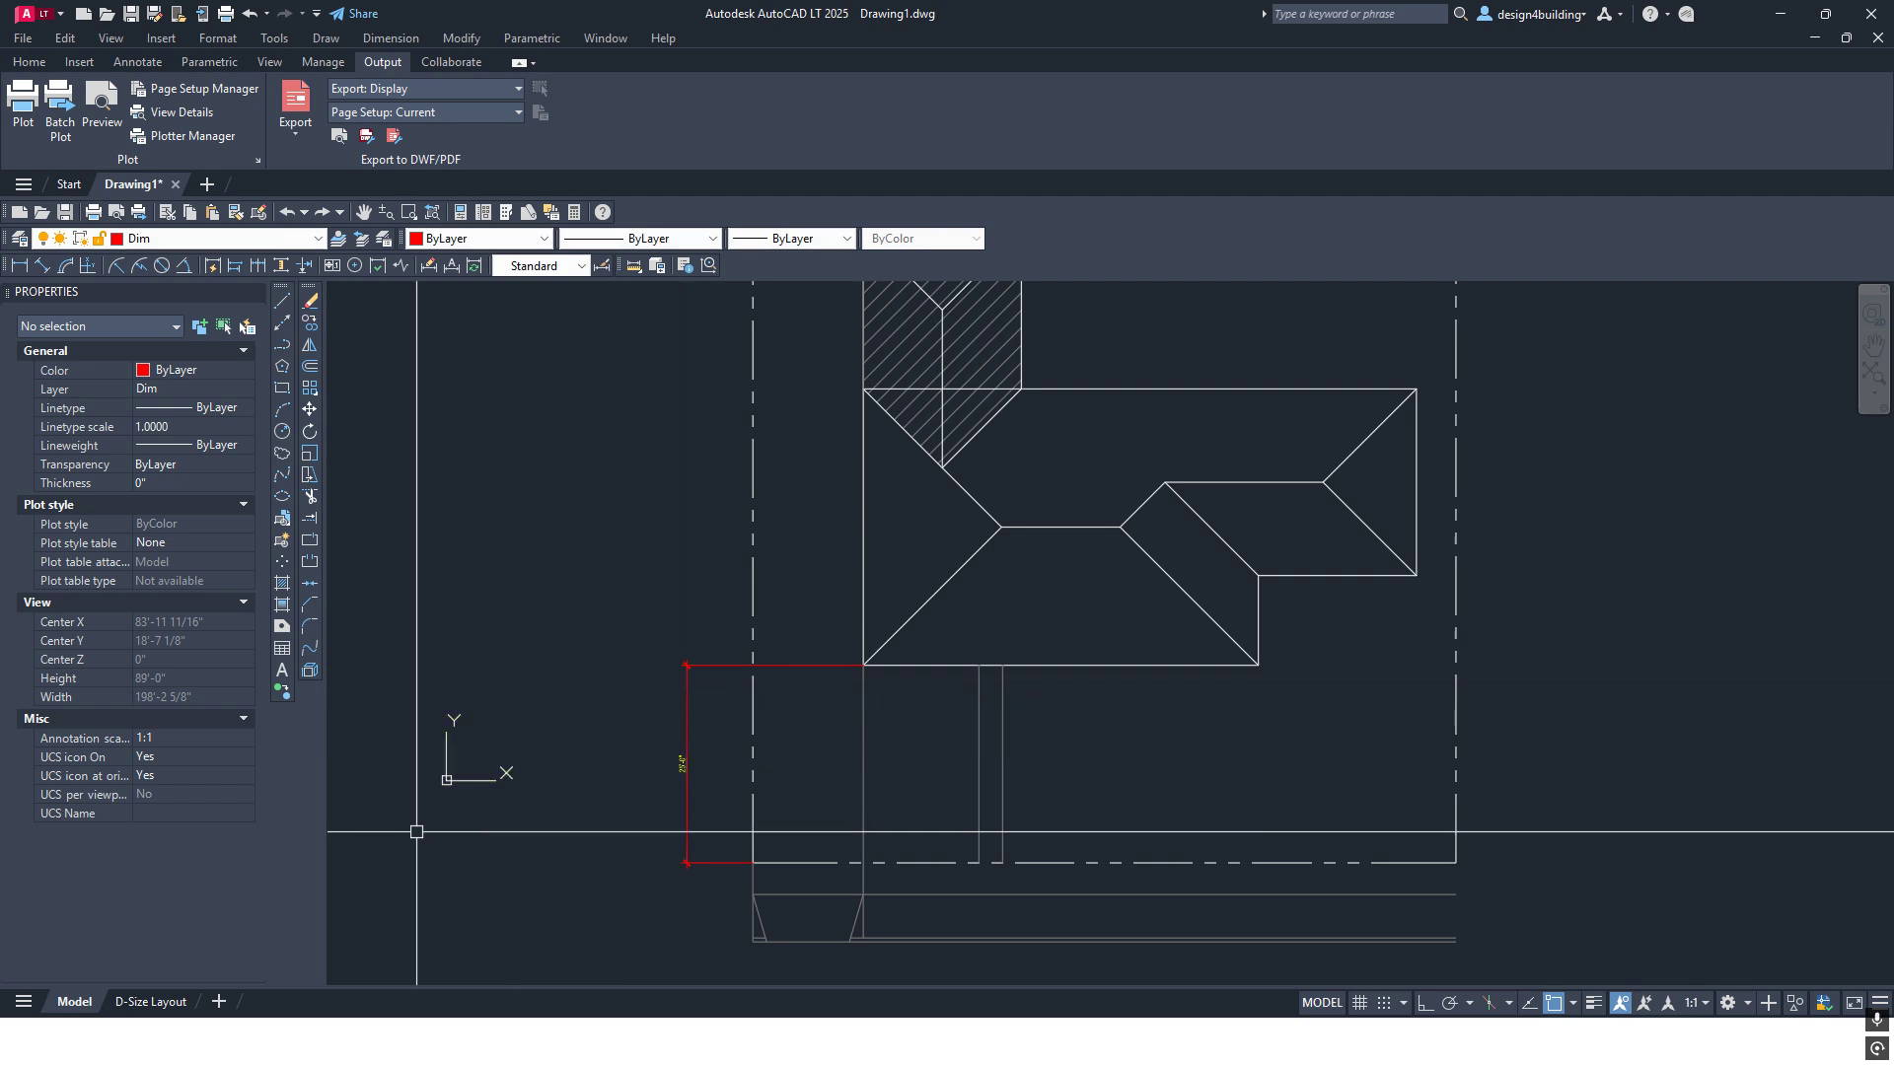
pyautogui.scroll(6, 673, 775)
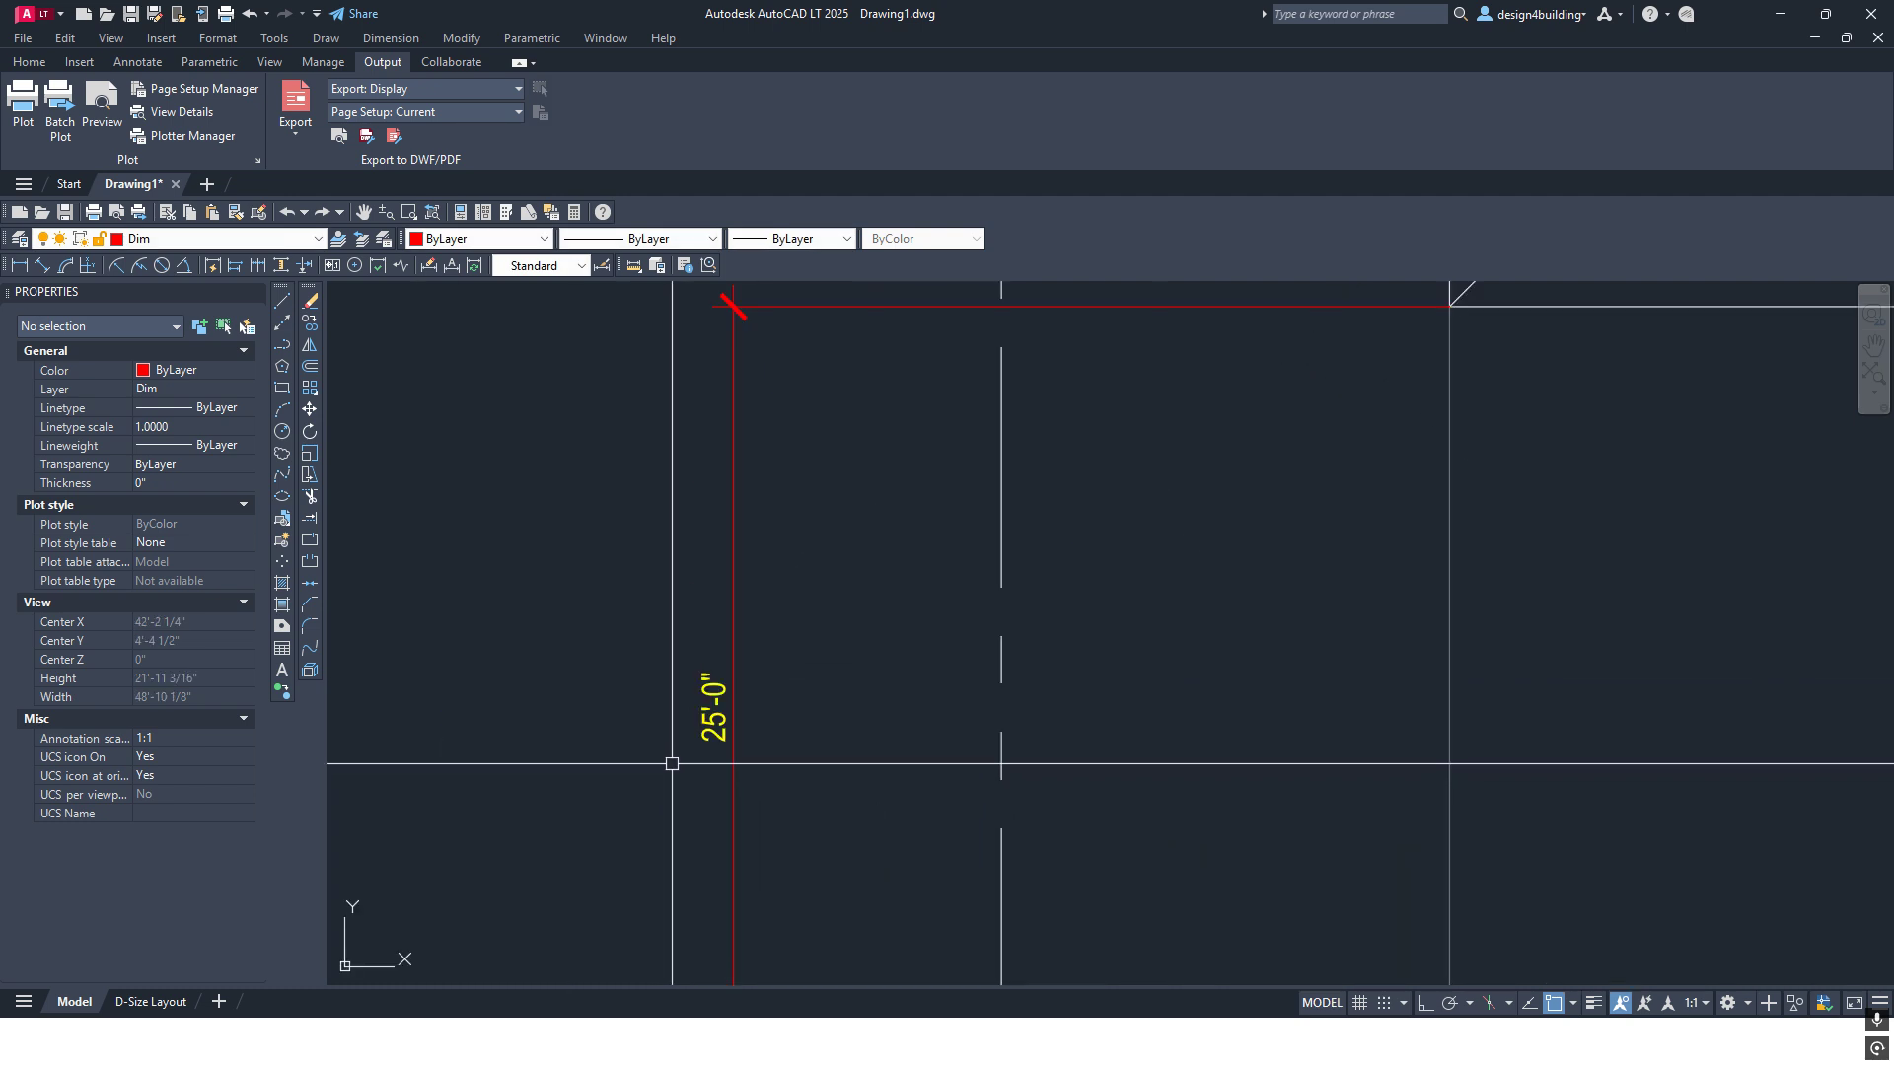
pyautogui.scroll(-2, 720, 720)
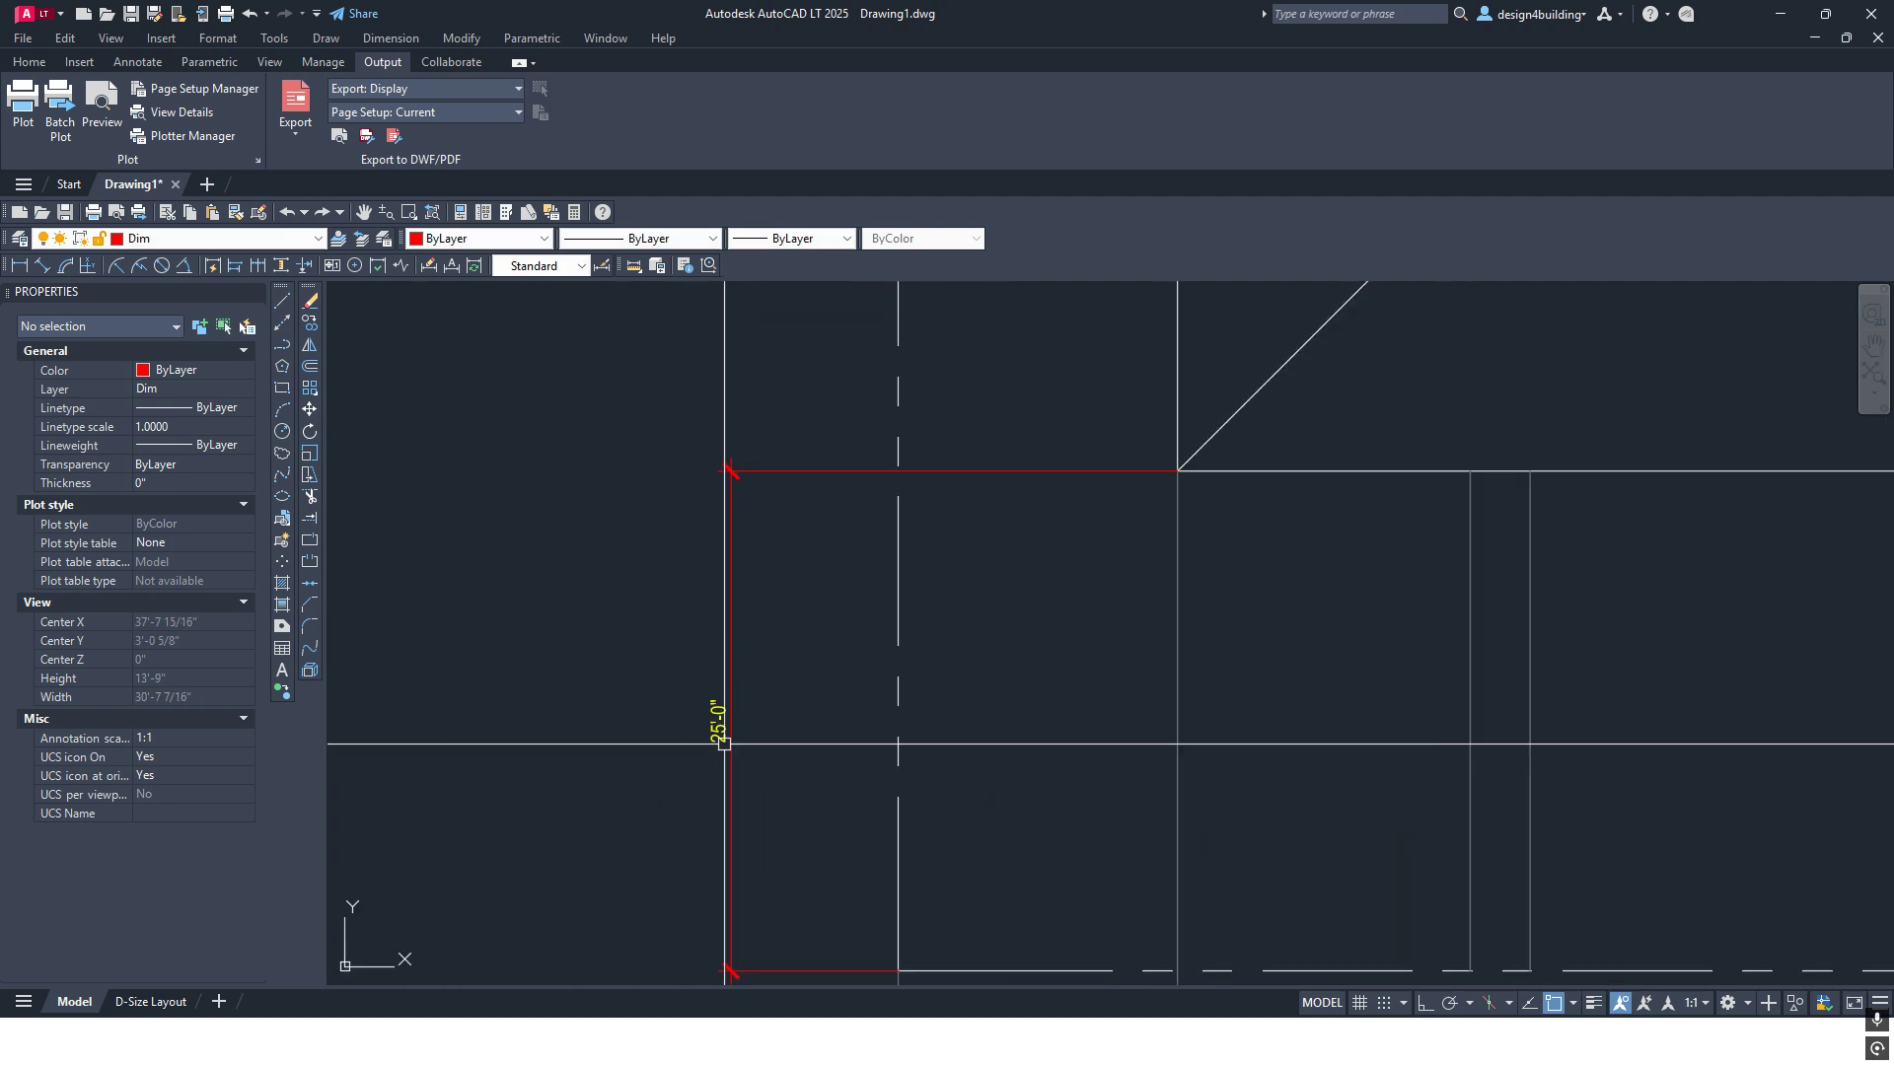
pyautogui.scroll(-4, 691, 715)
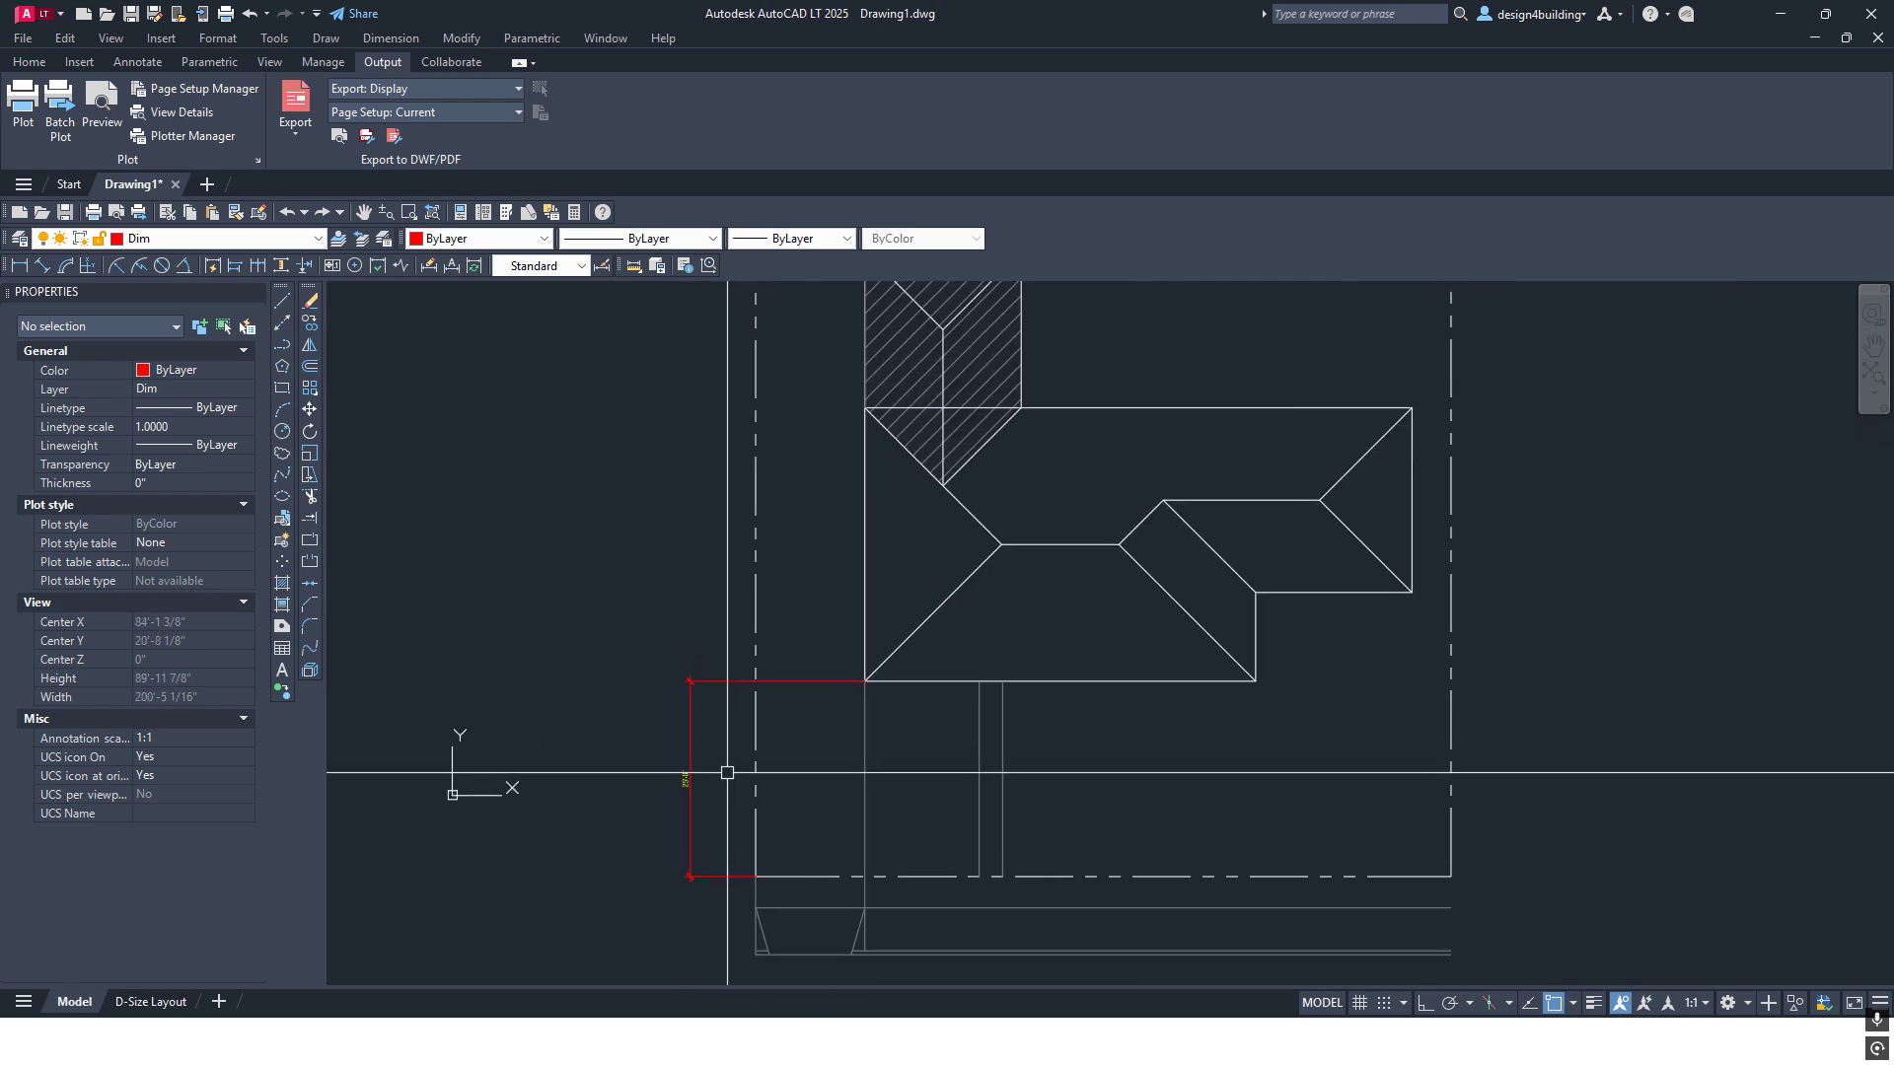
# Continue the vertical dimension chain from the house's front-left corner to its rear-left corner
pyautogui.click(258, 265)
pyautogui.scroll(2, 853, 402)
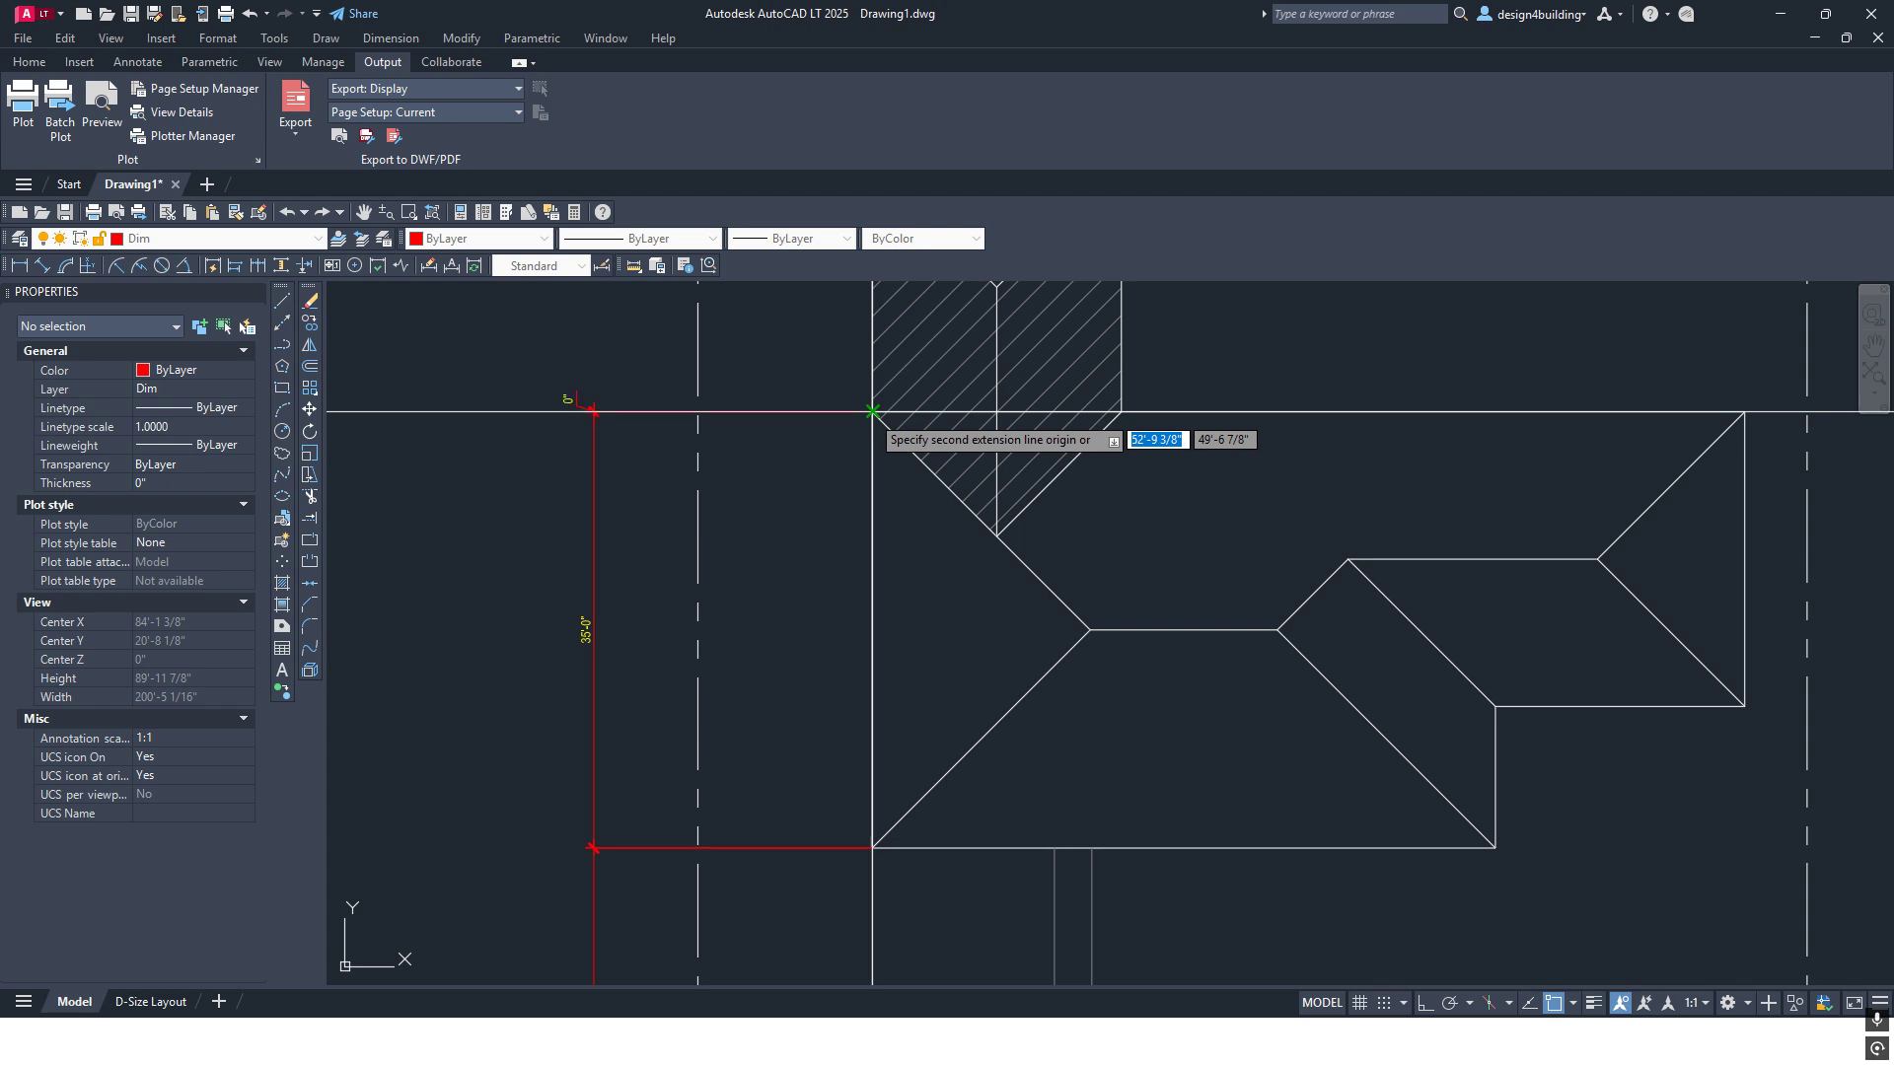
pyautogui.press('Escape')
pyautogui.scroll(-2, 808, 552)
pyautogui.scroll(1, 791, 750)
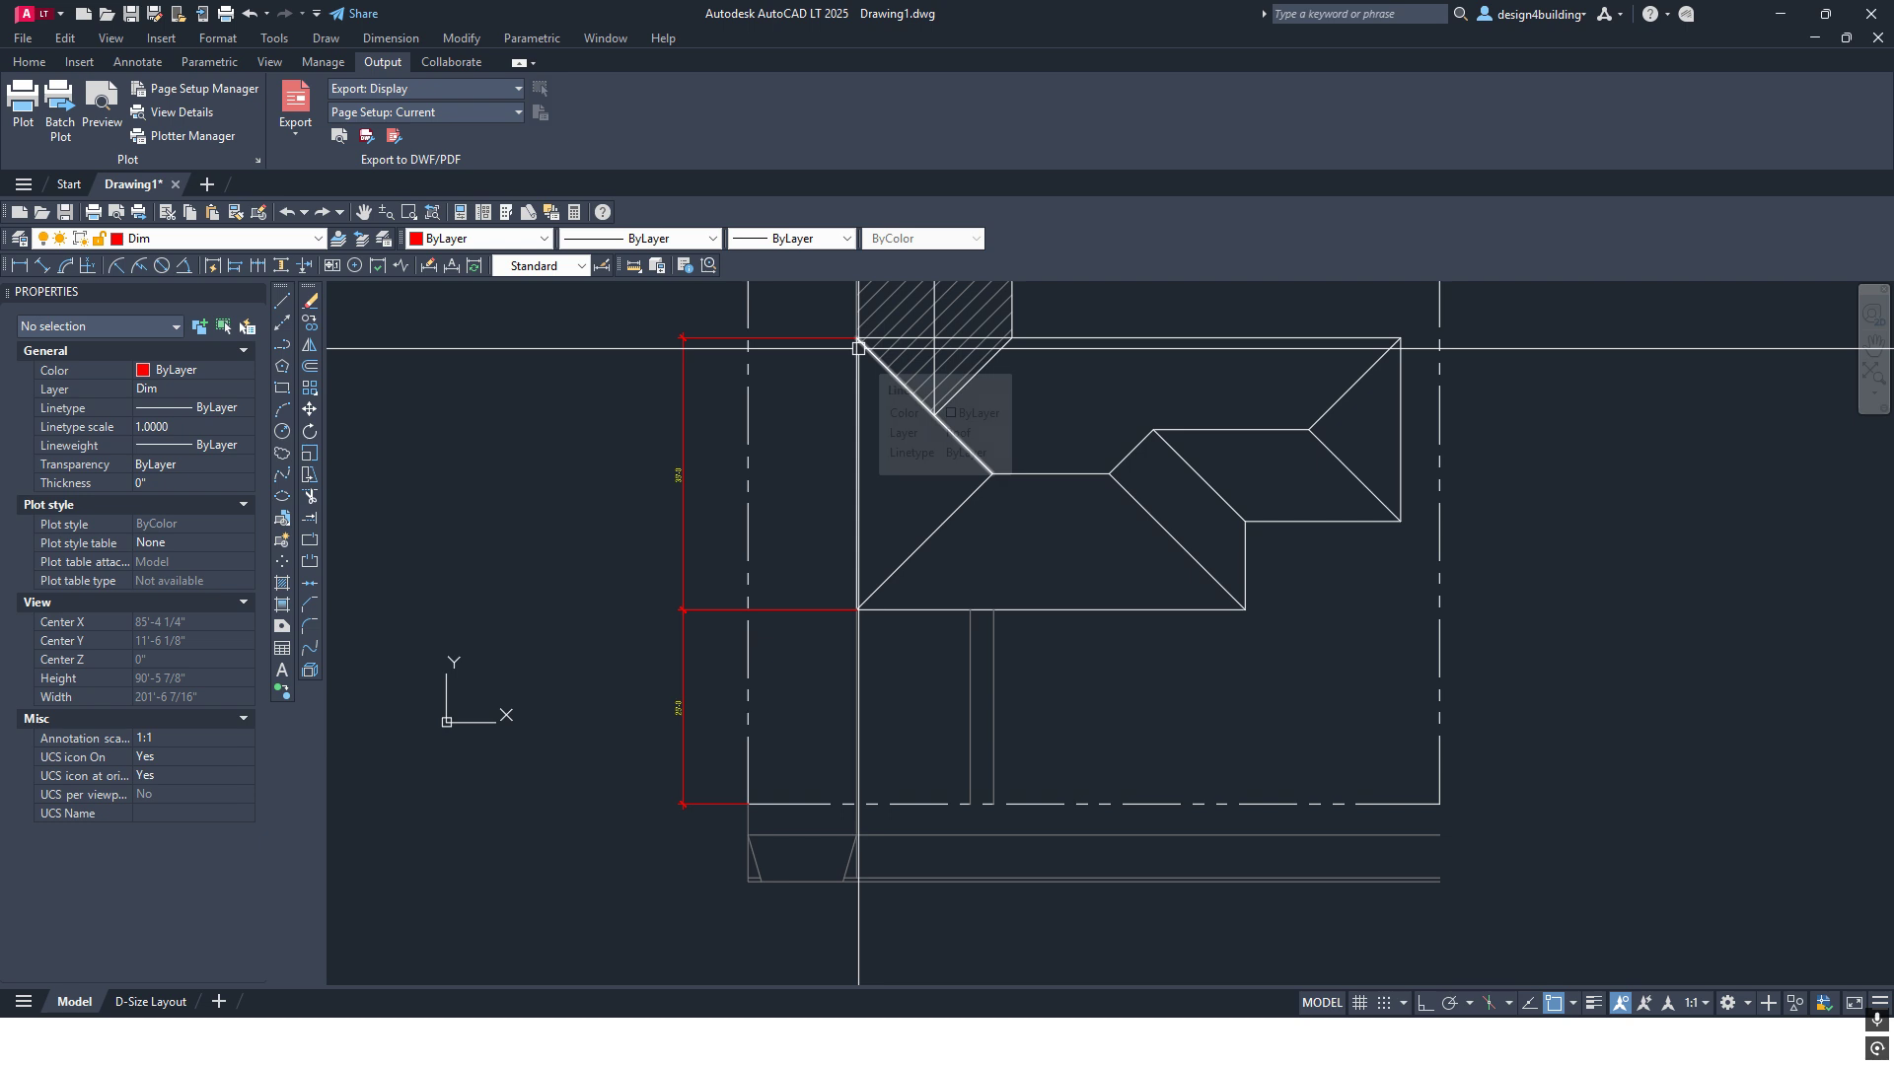
# Continue the vertical dimension chain from the house's rear-left corner to the addition's rear-left corner
pyautogui.moveTo(858, 348); pyautogui.dragTo(851, 621, button='middle')
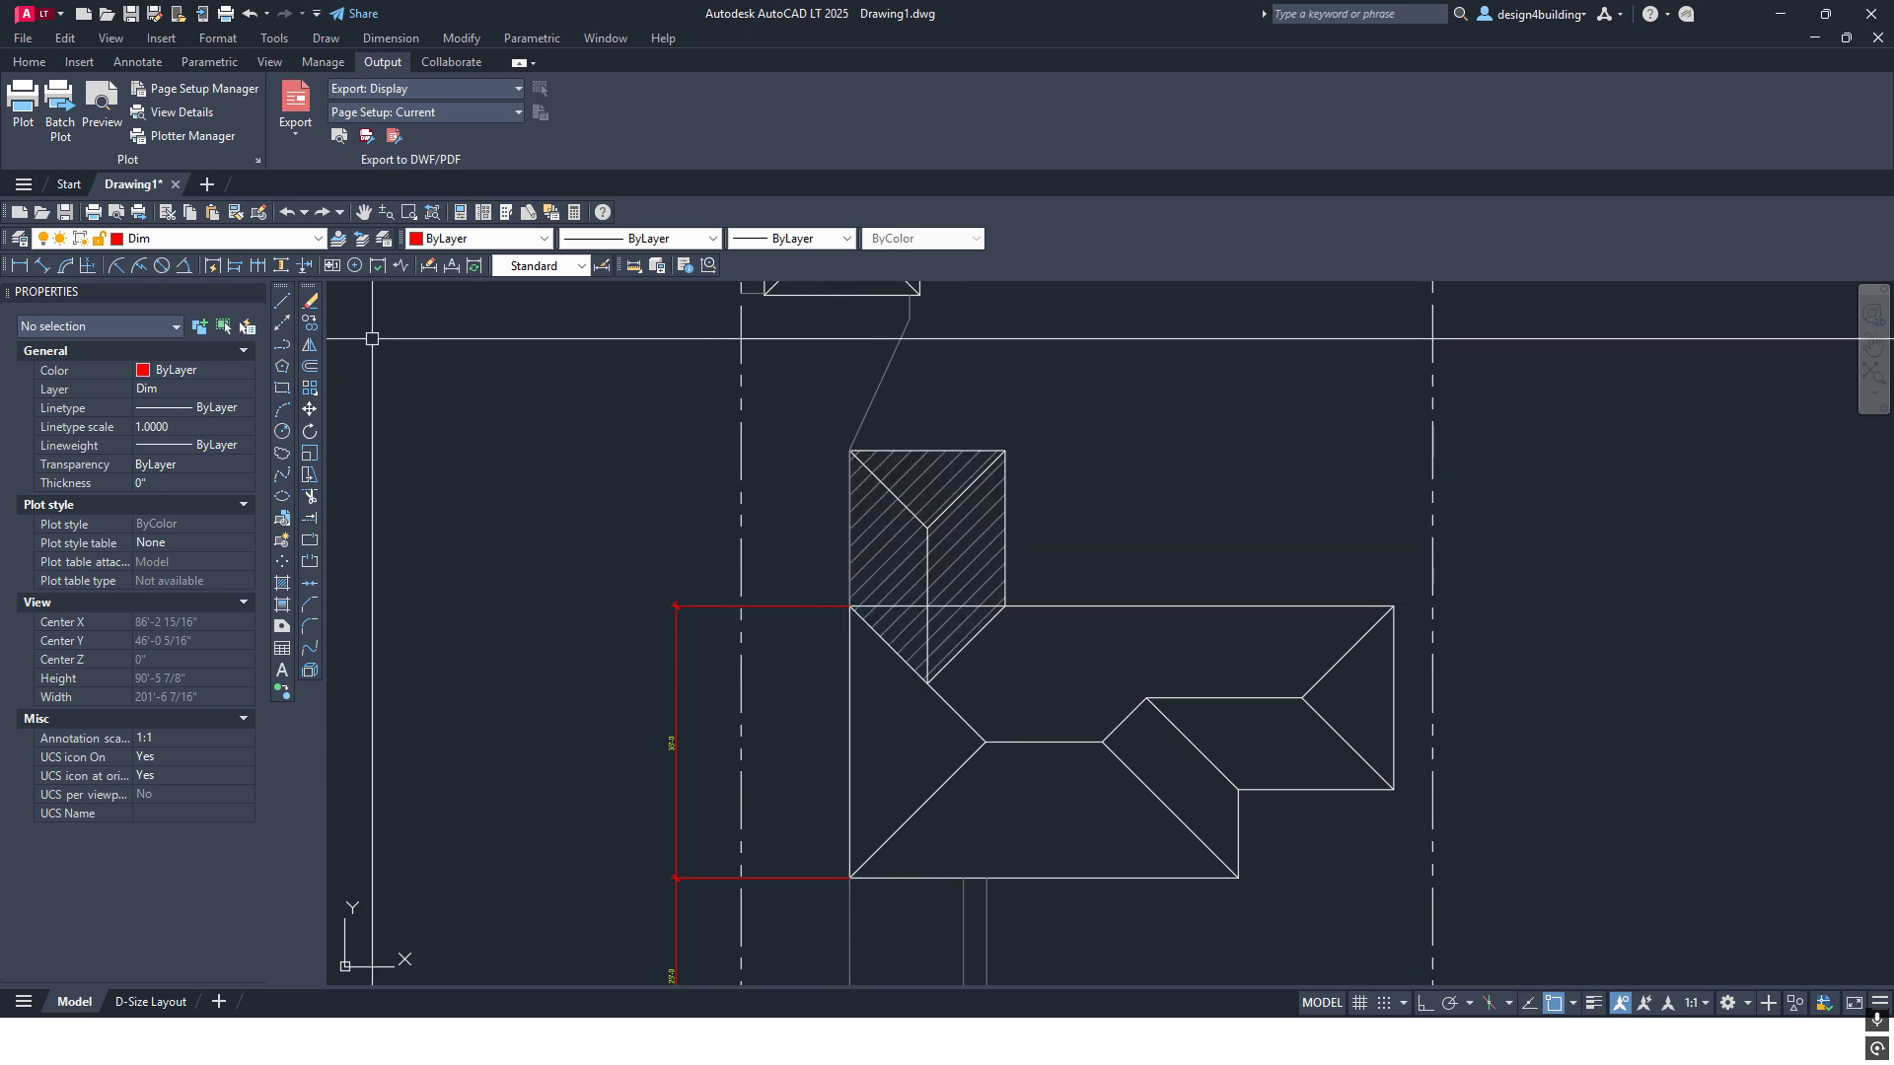
pyautogui.click(259, 266)
pyautogui.scroll(2, 859, 452)
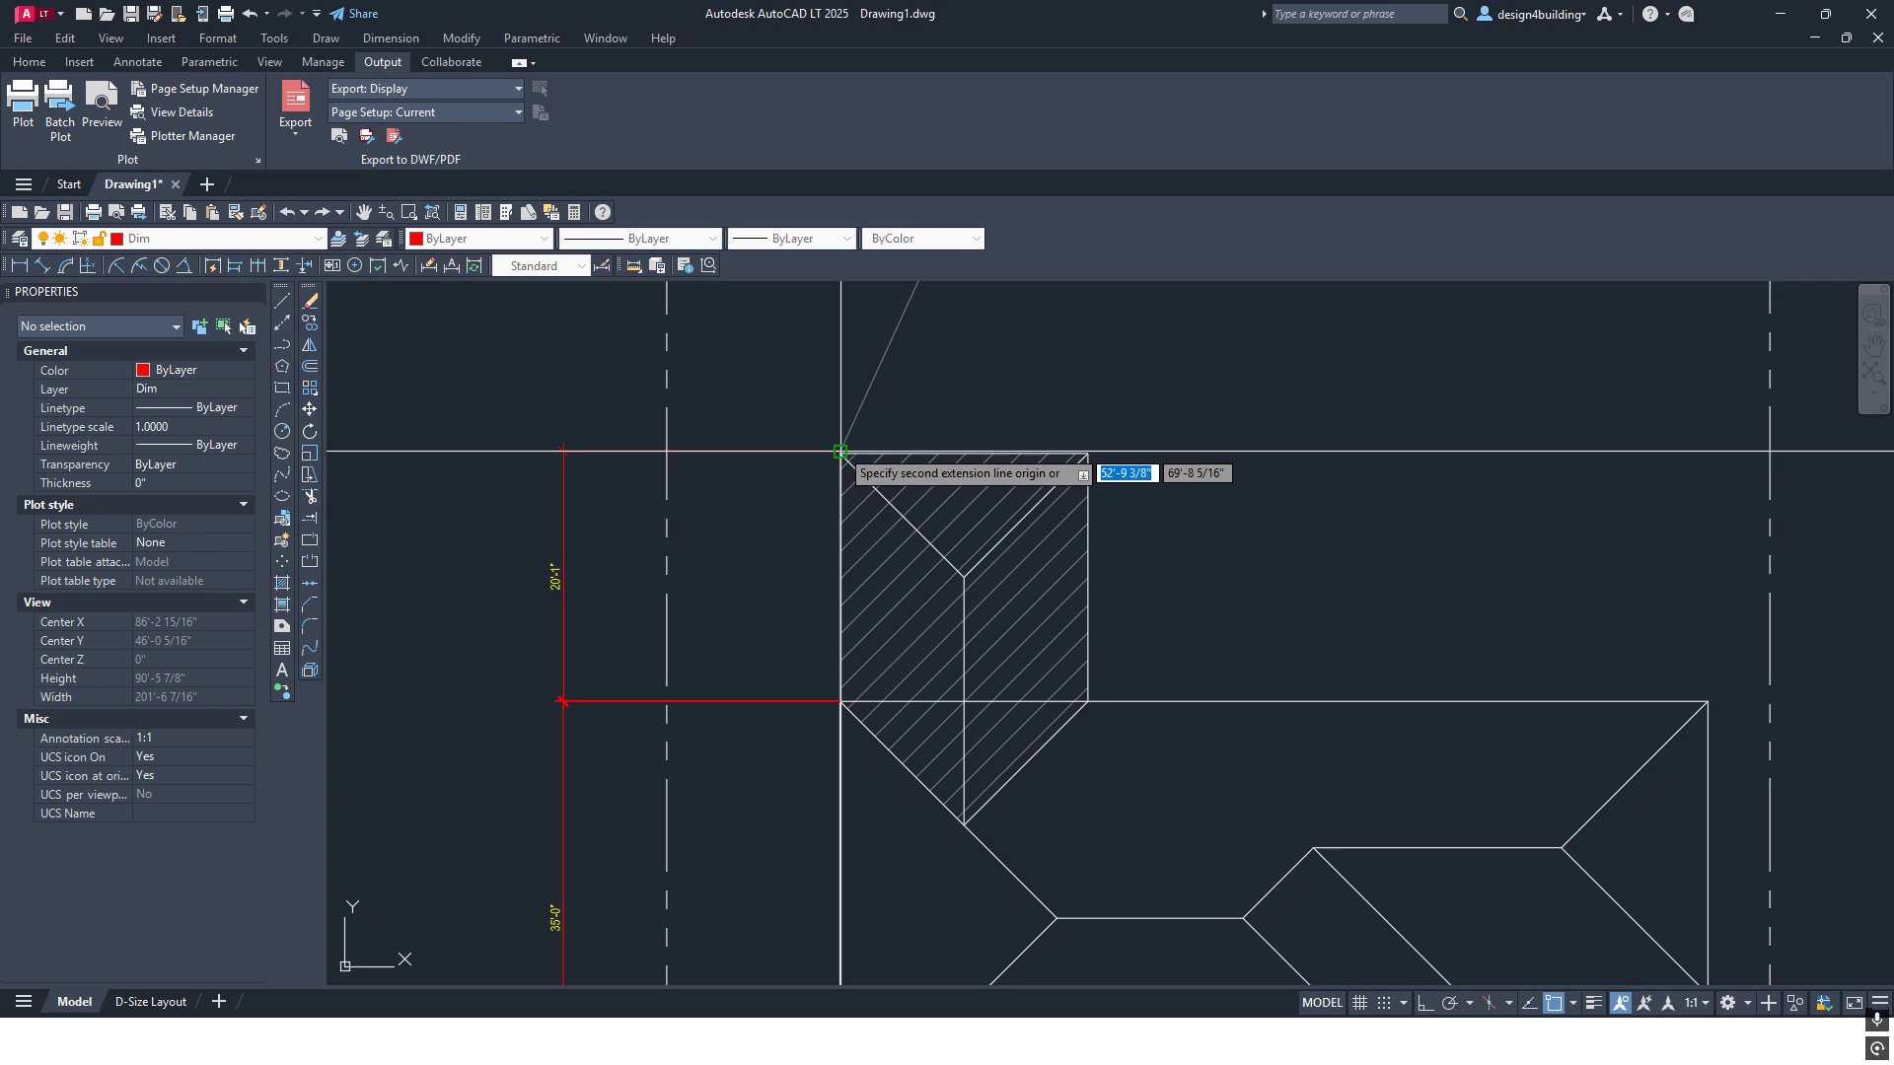
pyautogui.click(840, 452)
pyautogui.press('Escape')
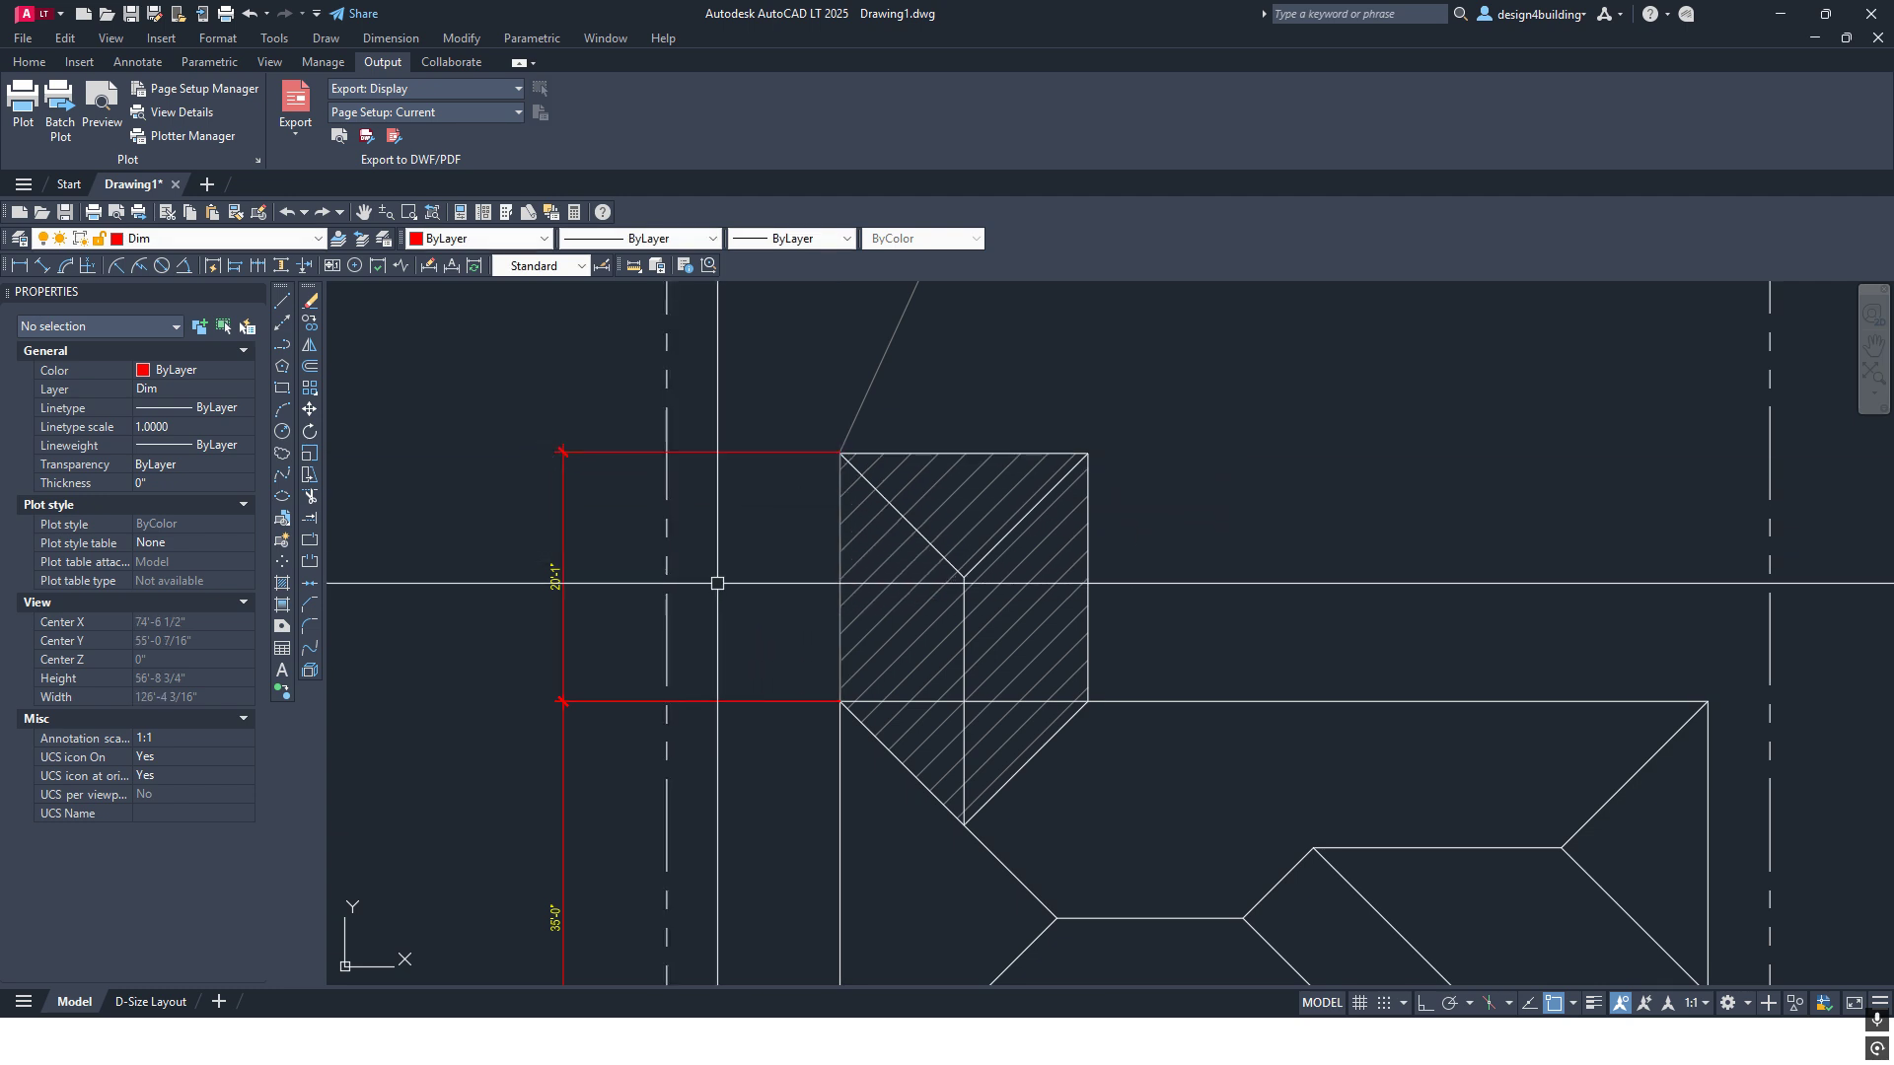
# Examine the dimension text along the vertical chain for the addition's depth, the house's depth and the front setback
pyautogui.scroll(4, 384, 575)
pyautogui.scroll(-4, 799, 494)
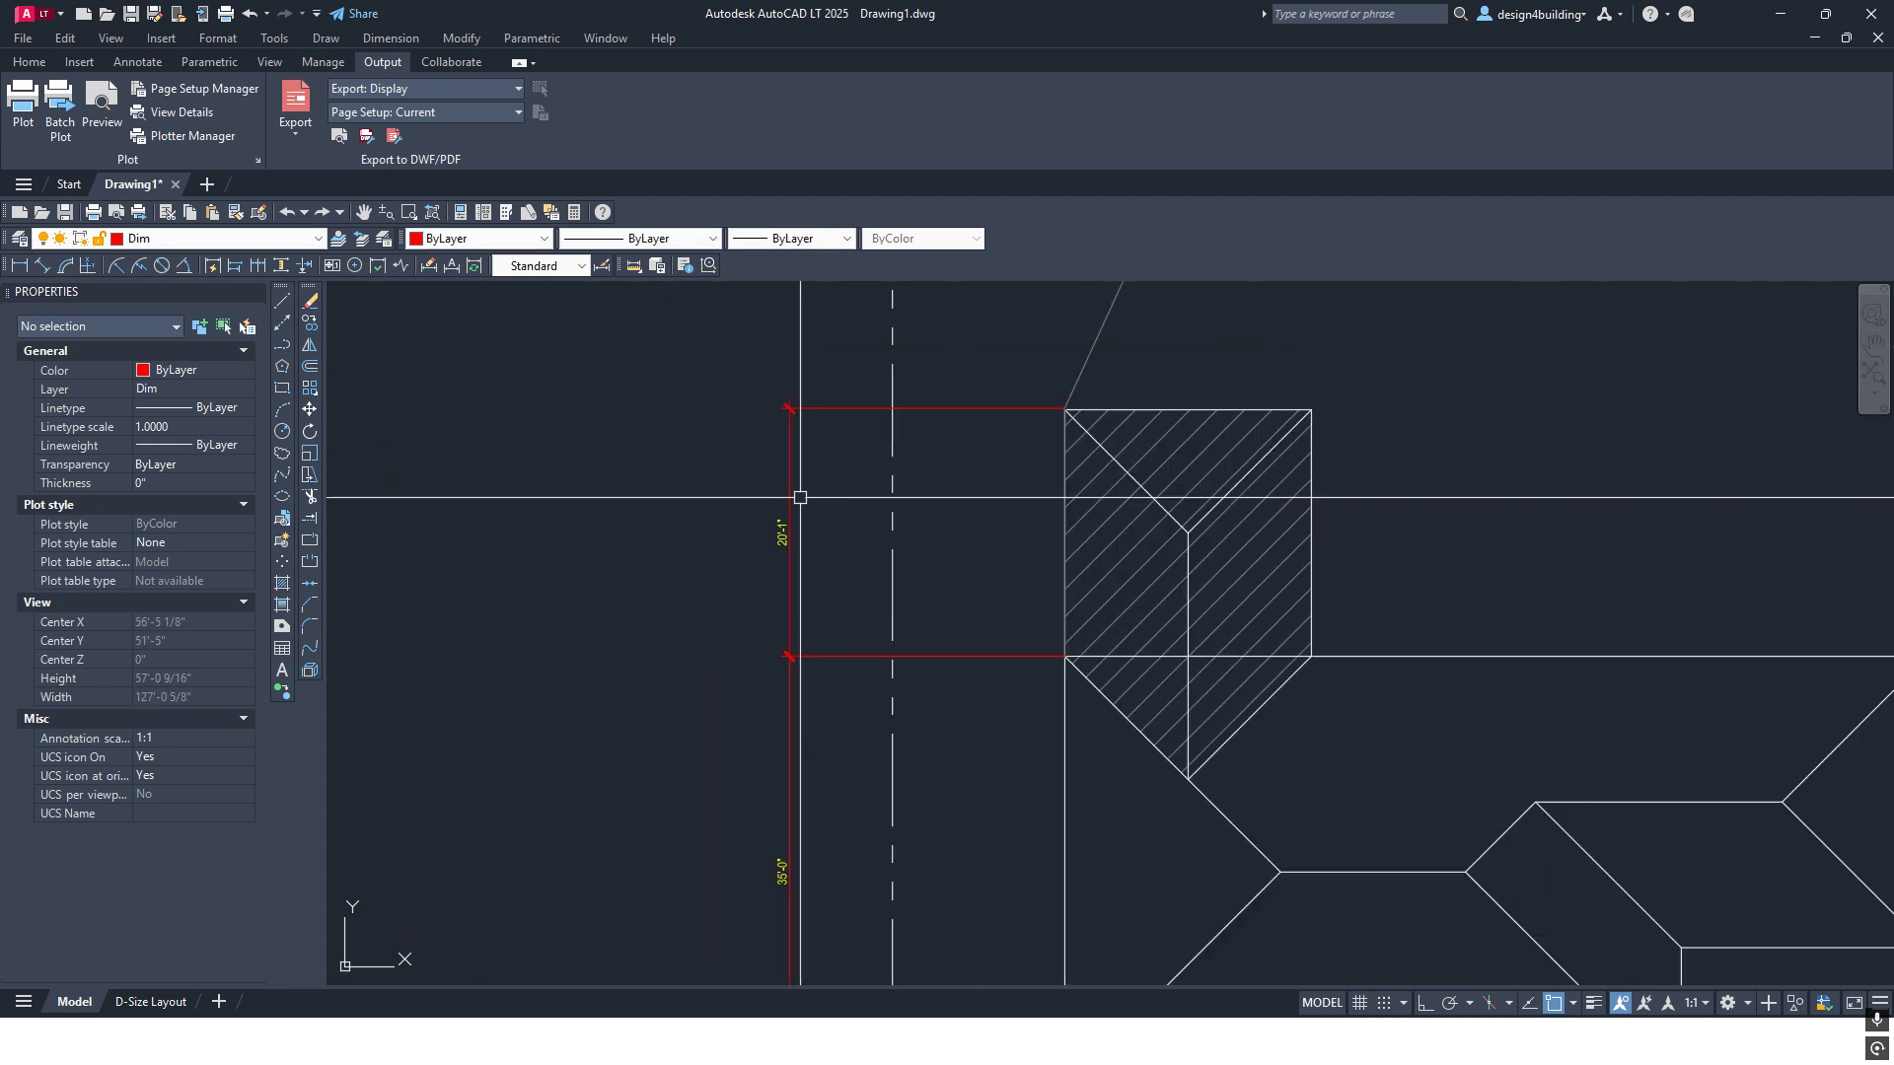
pyautogui.scroll(2, 934, 410)
pyautogui.scroll(-2, 838, 513)
pyautogui.scroll(-4, 770, 664)
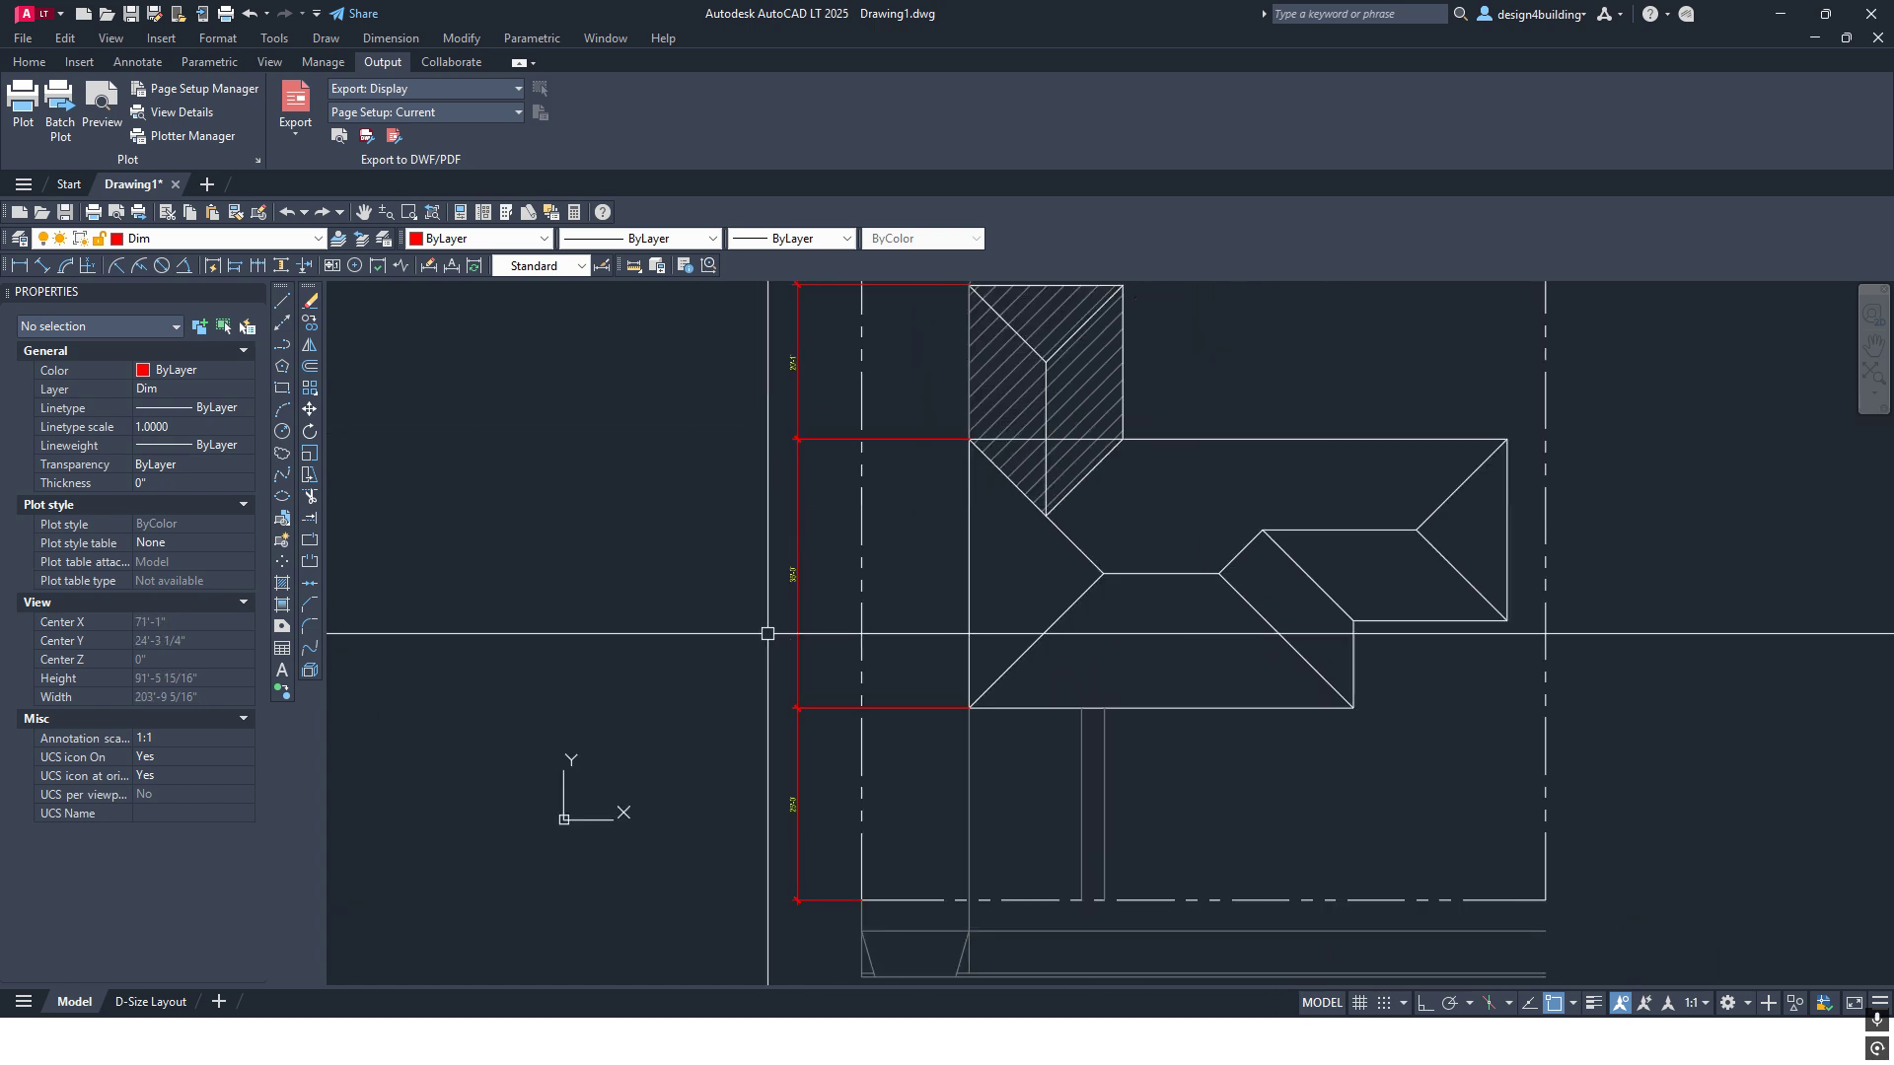
pyautogui.scroll(6, 795, 529)
pyautogui.scroll(-4, 795, 457)
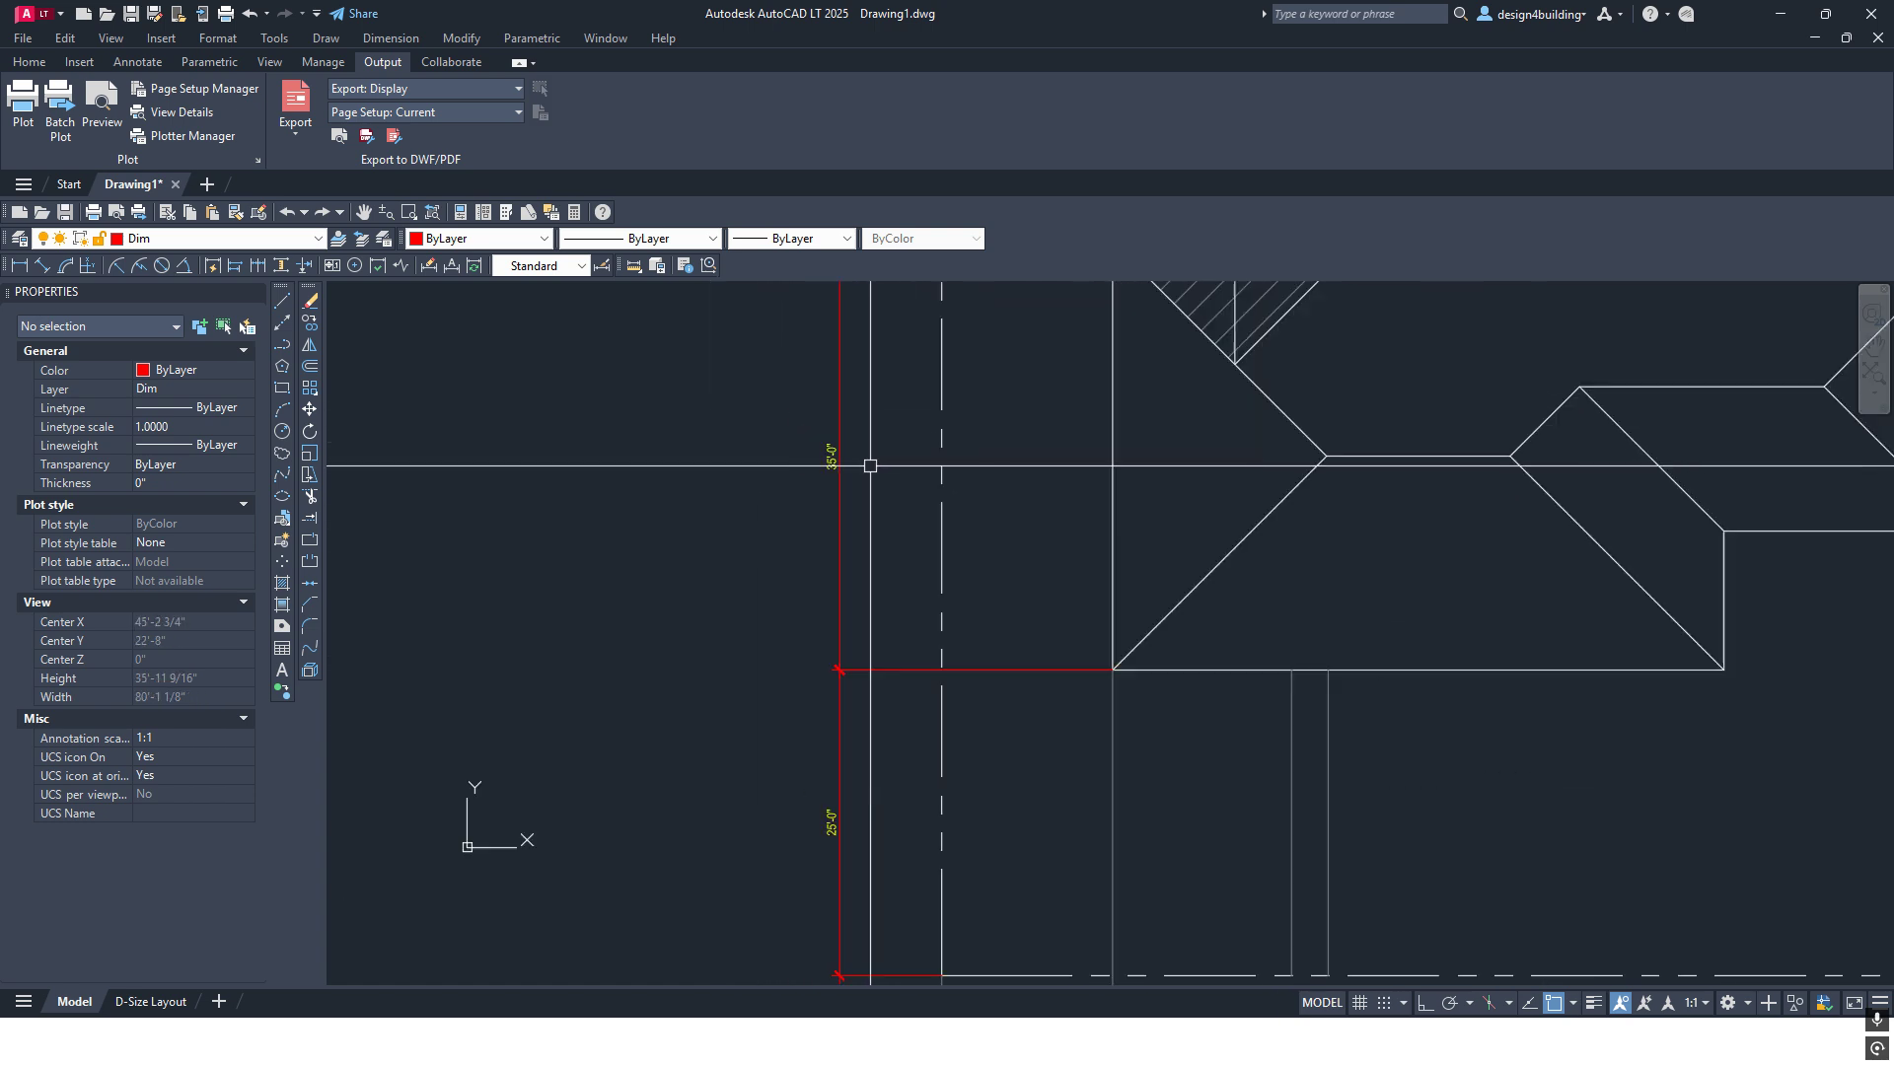
pyautogui.scroll(6, 839, 691)
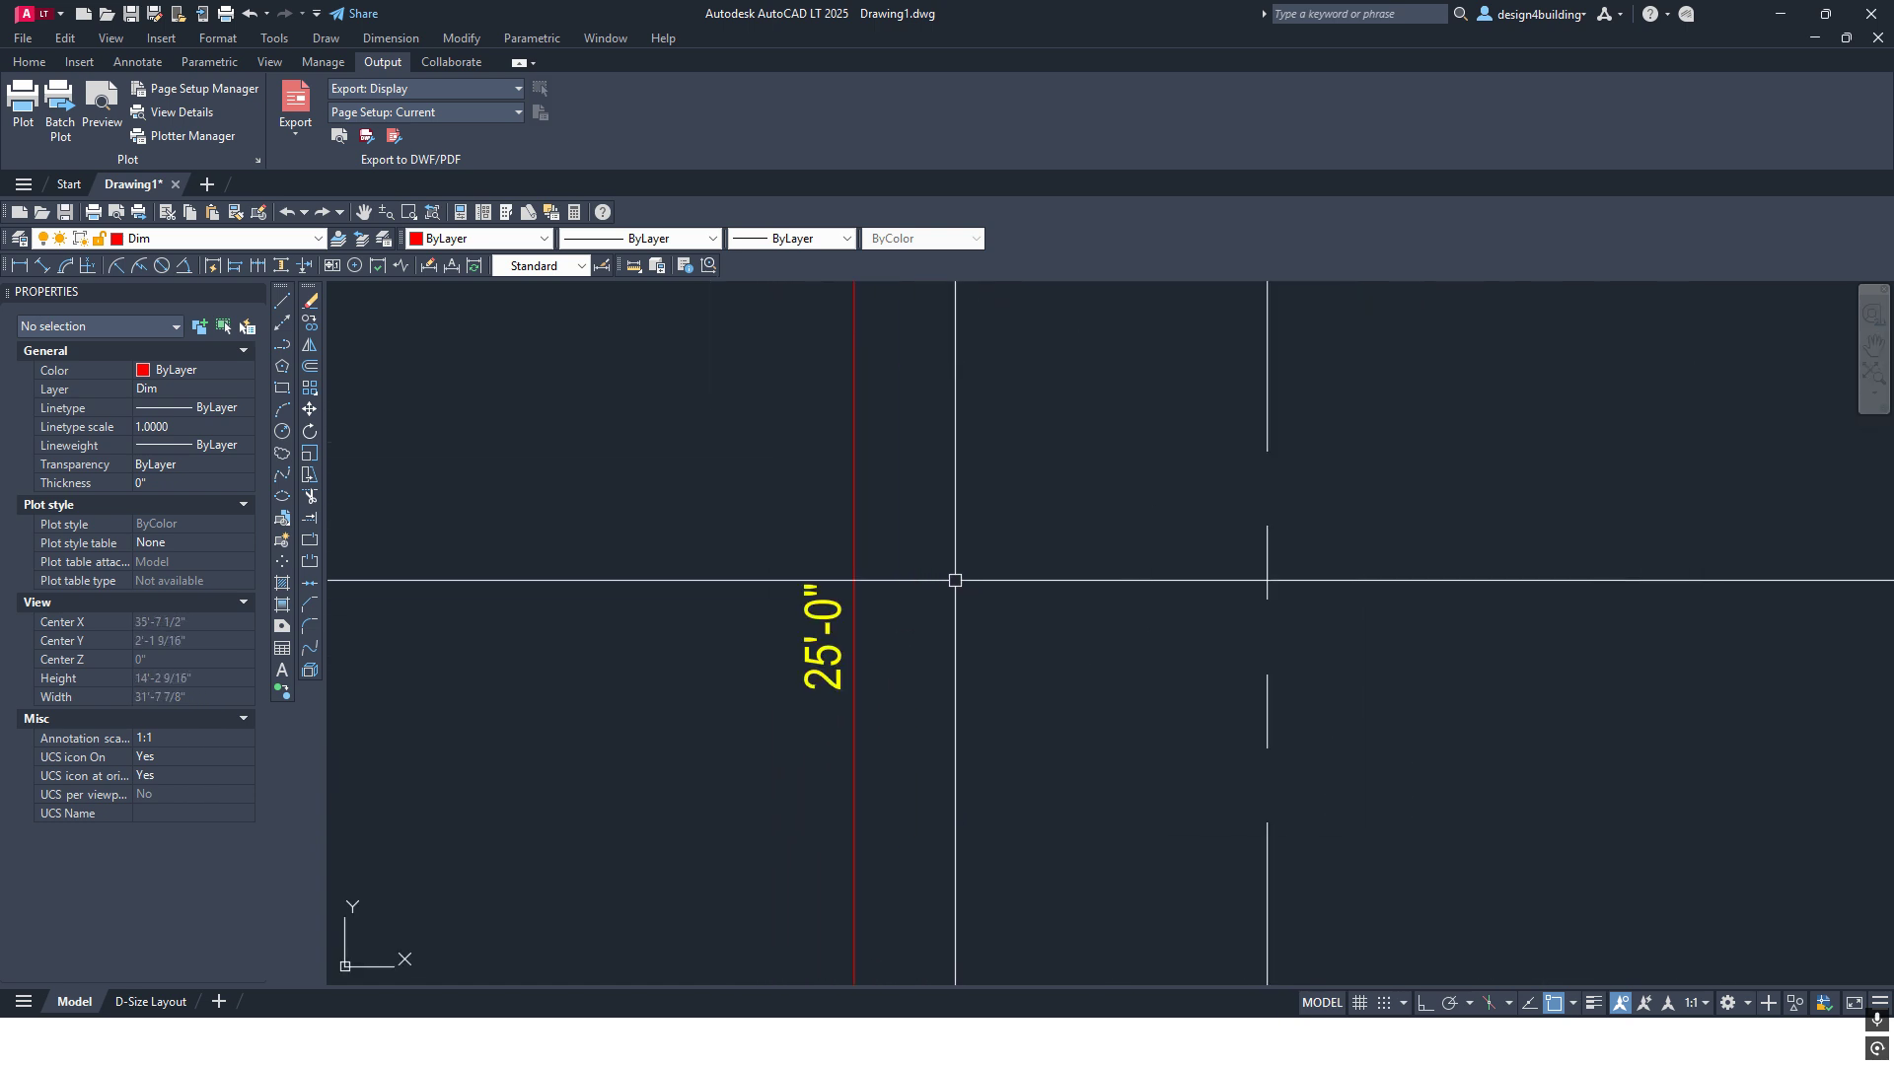
pyautogui.scroll(-6, 691, 668)
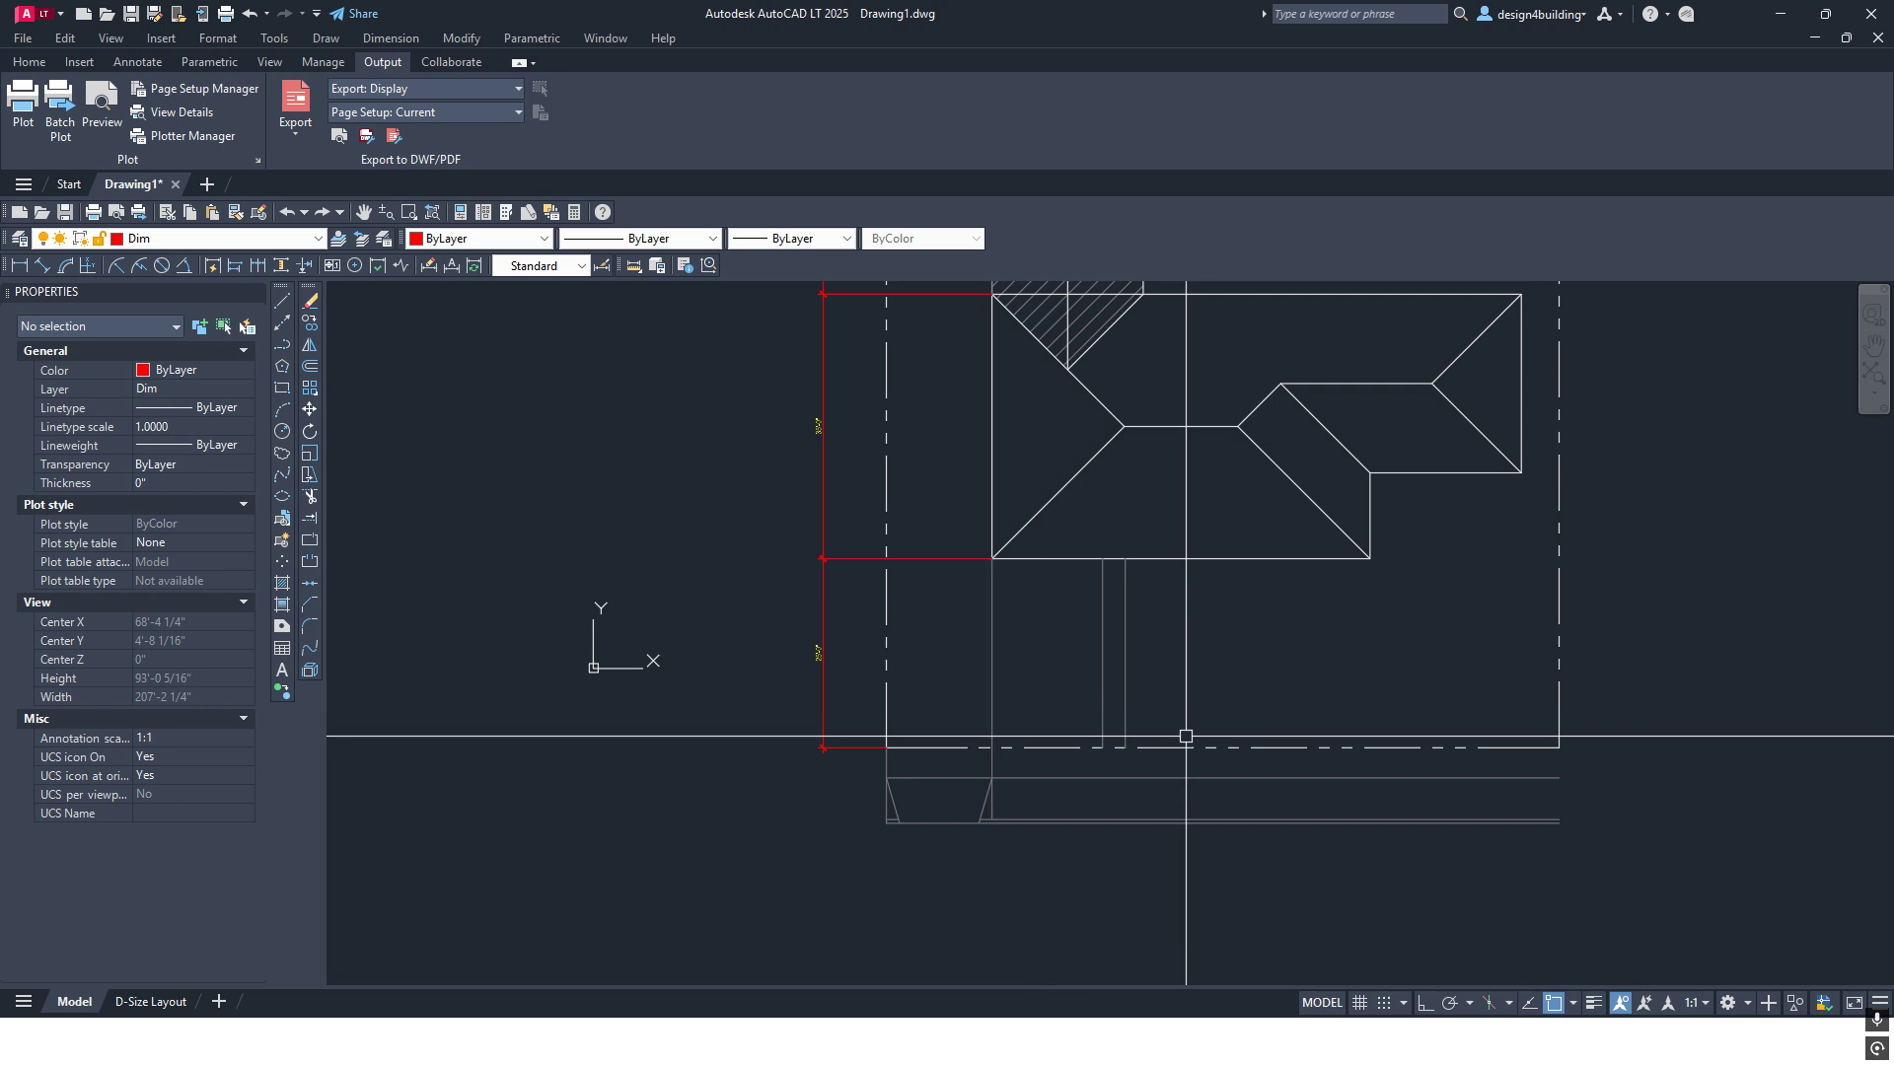
# Add a horizontal linear dimension across the addition's rear wall, placed just behind the addition
pyautogui.moveTo(1184, 740); pyautogui.dragTo(1126, 944, button='middle')
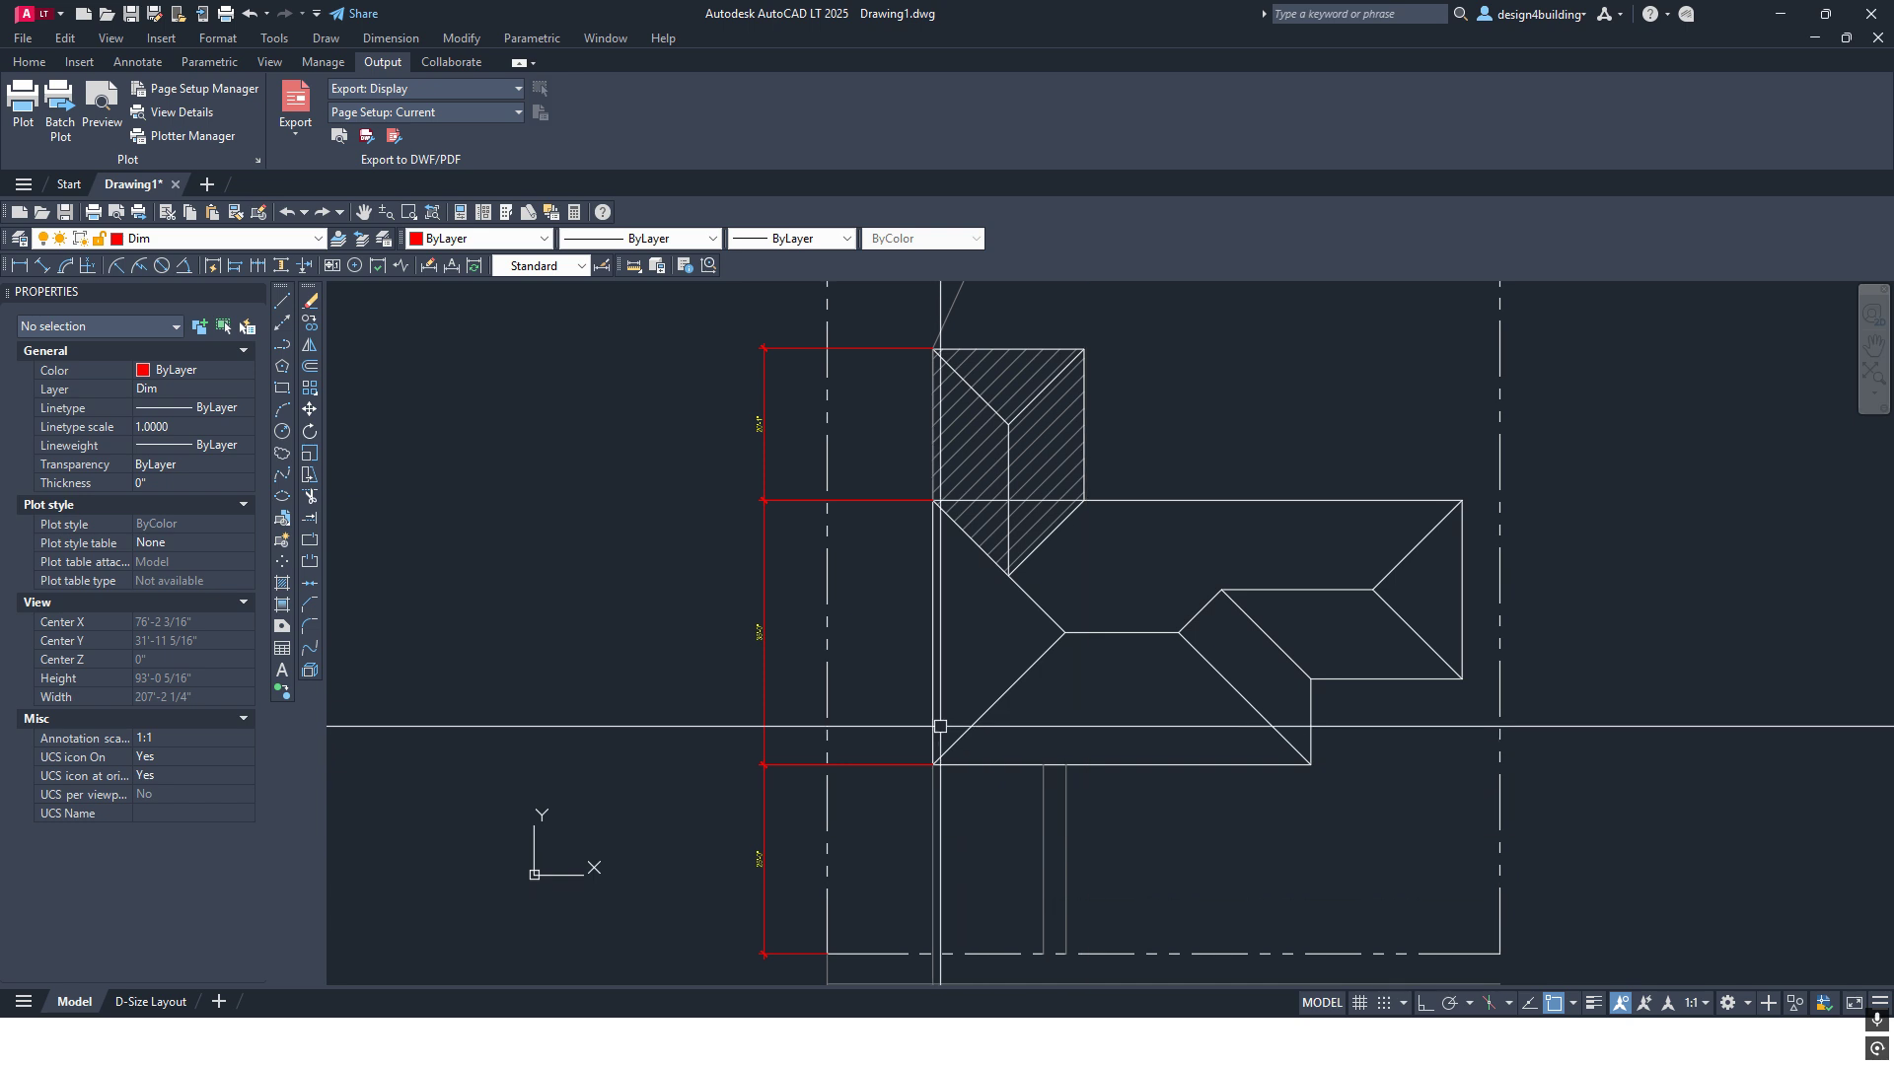
pyautogui.moveTo(925, 709)
pyautogui.mouseDown(button='middle')
pyautogui.moveTo(912, 777)
pyautogui.moveTo(918, 700)
pyautogui.mouseUp(button='middle')
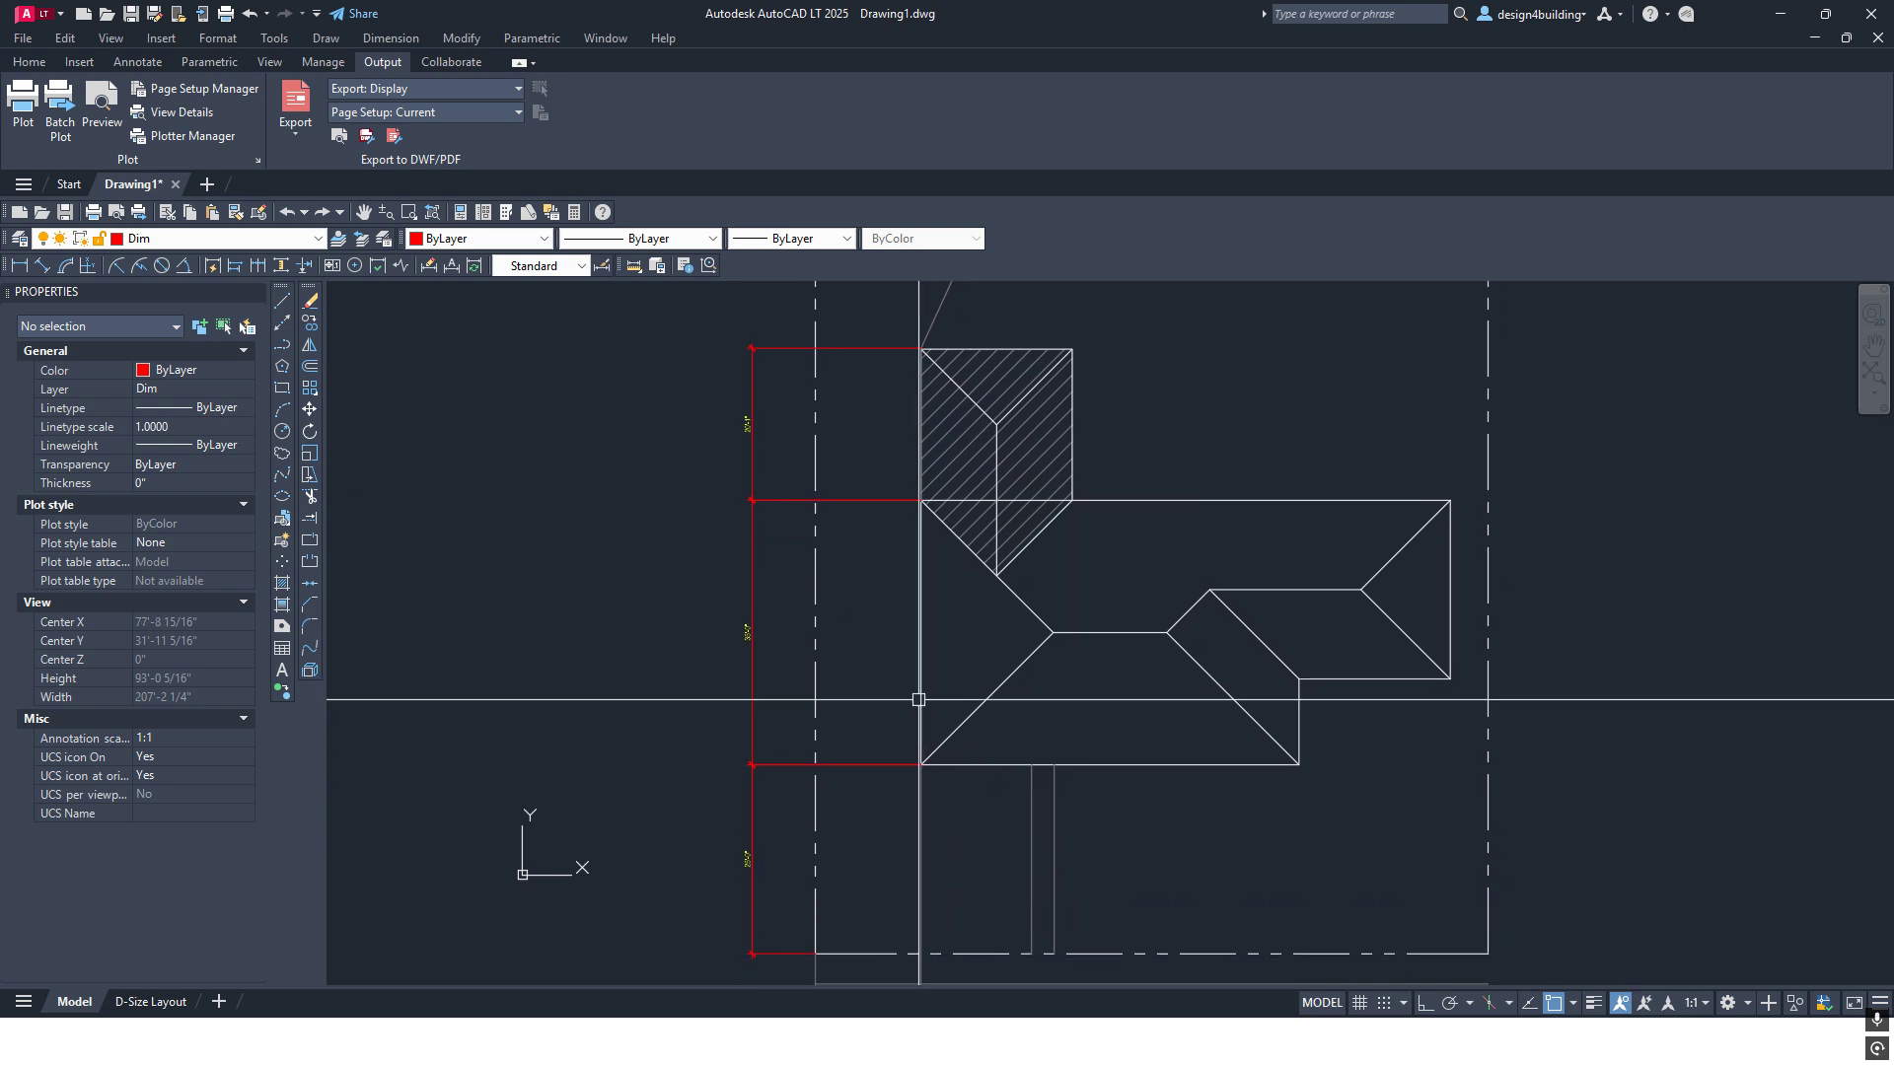
pyautogui.moveTo(954, 542); pyautogui.dragTo(938, 654, button='middle')
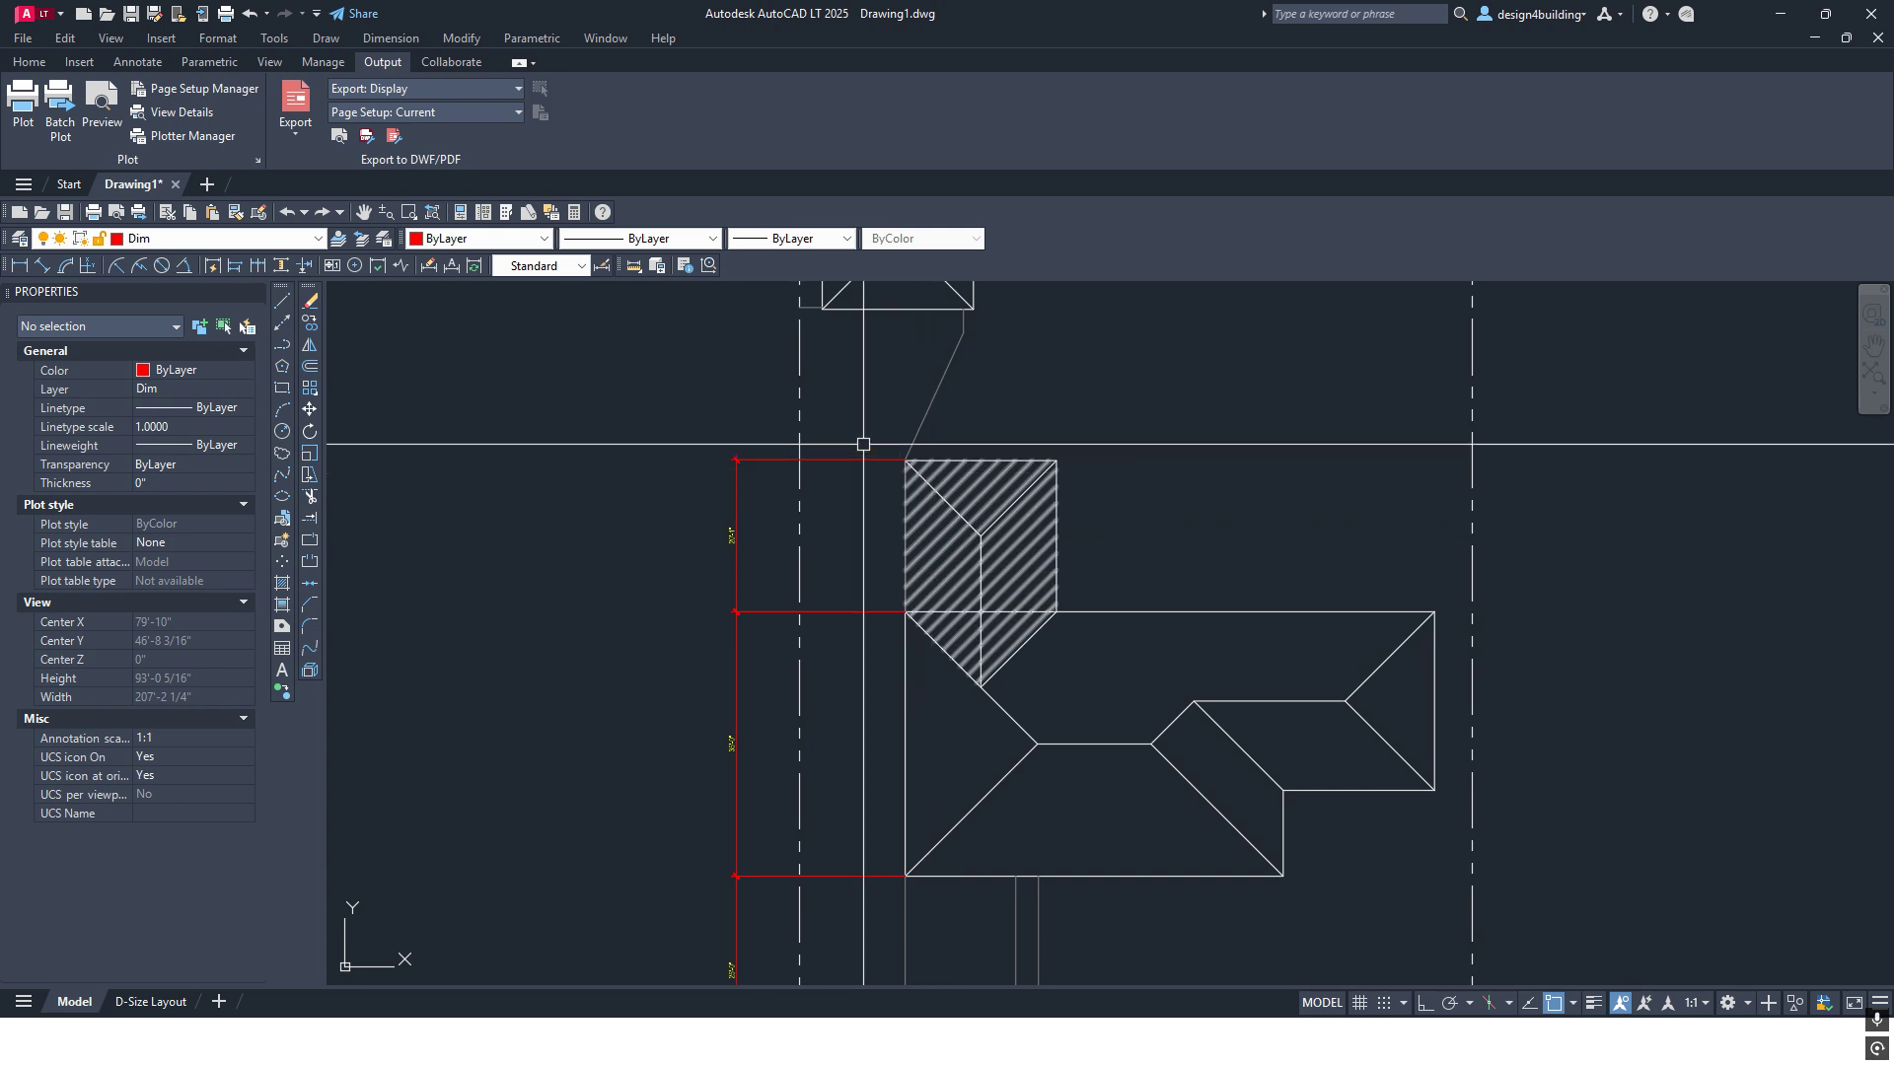
pyautogui.scroll(4, 1060, 431)
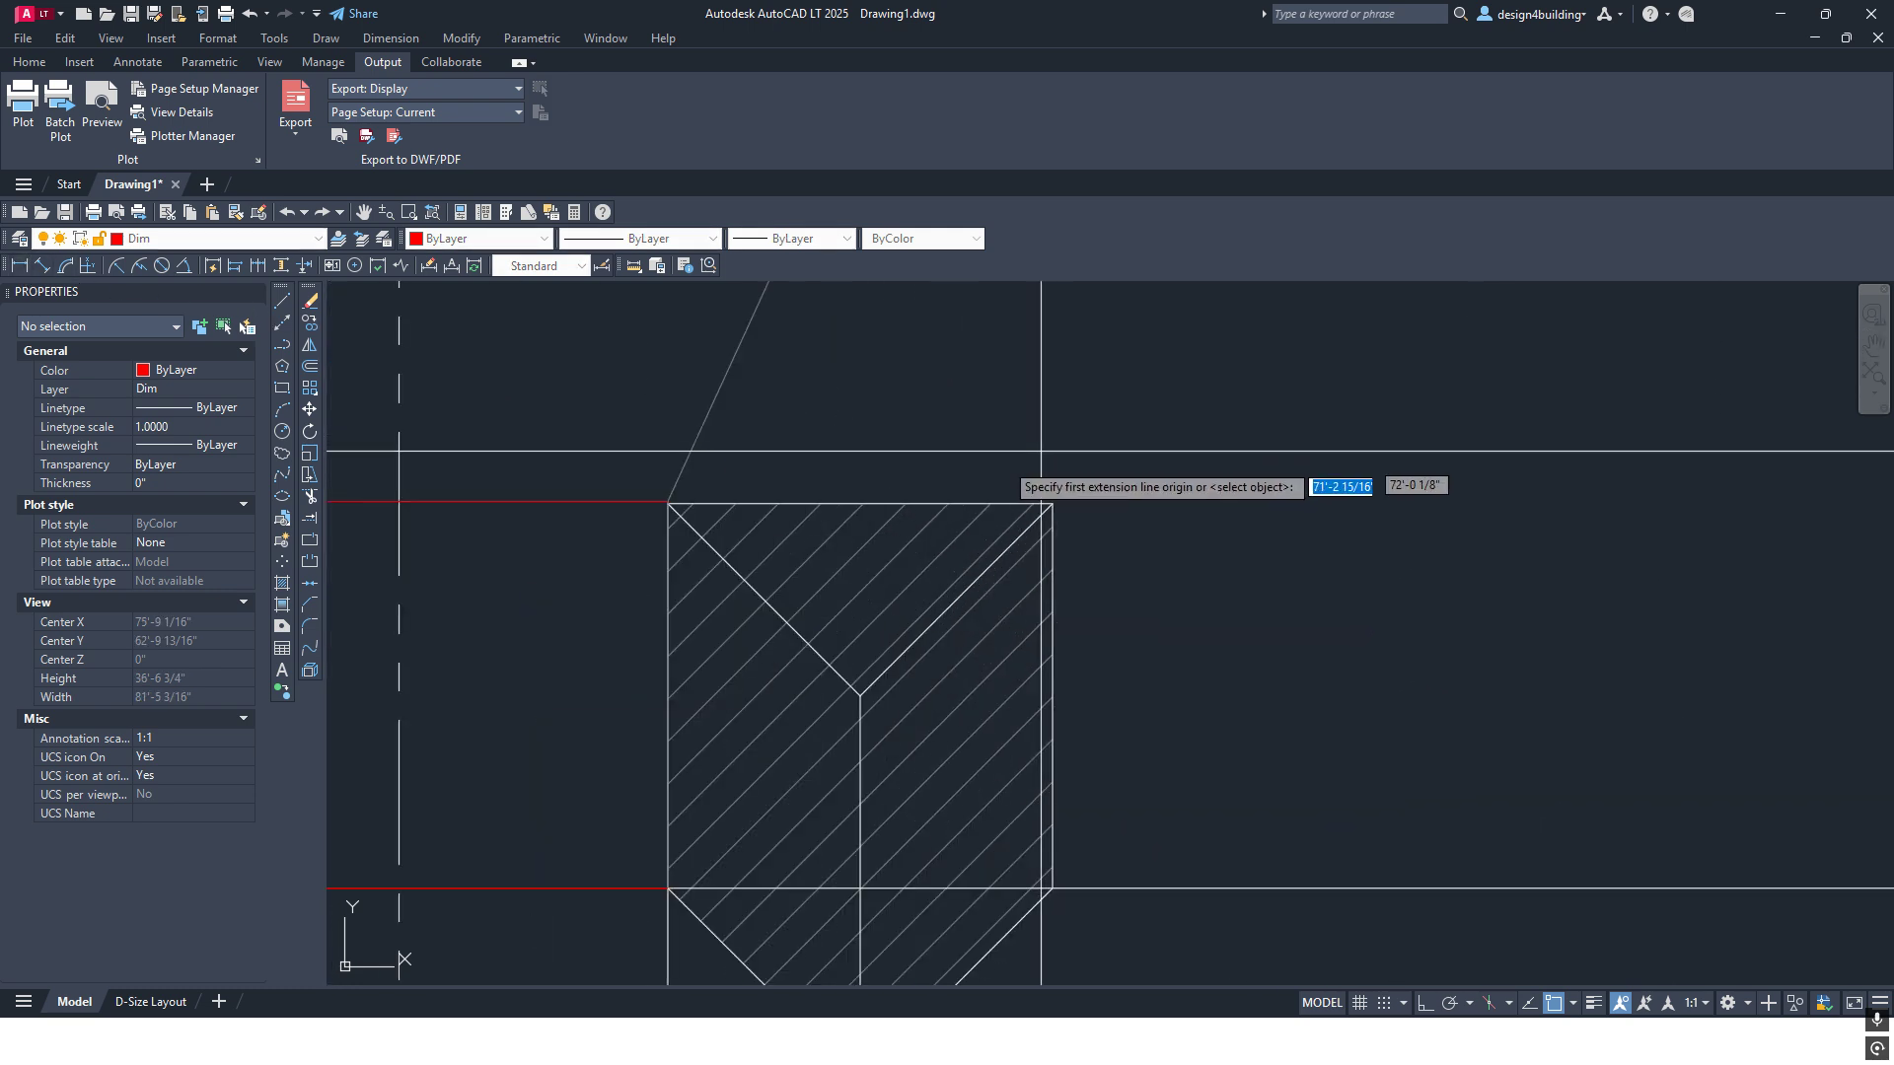
pyautogui.click(905, 460)
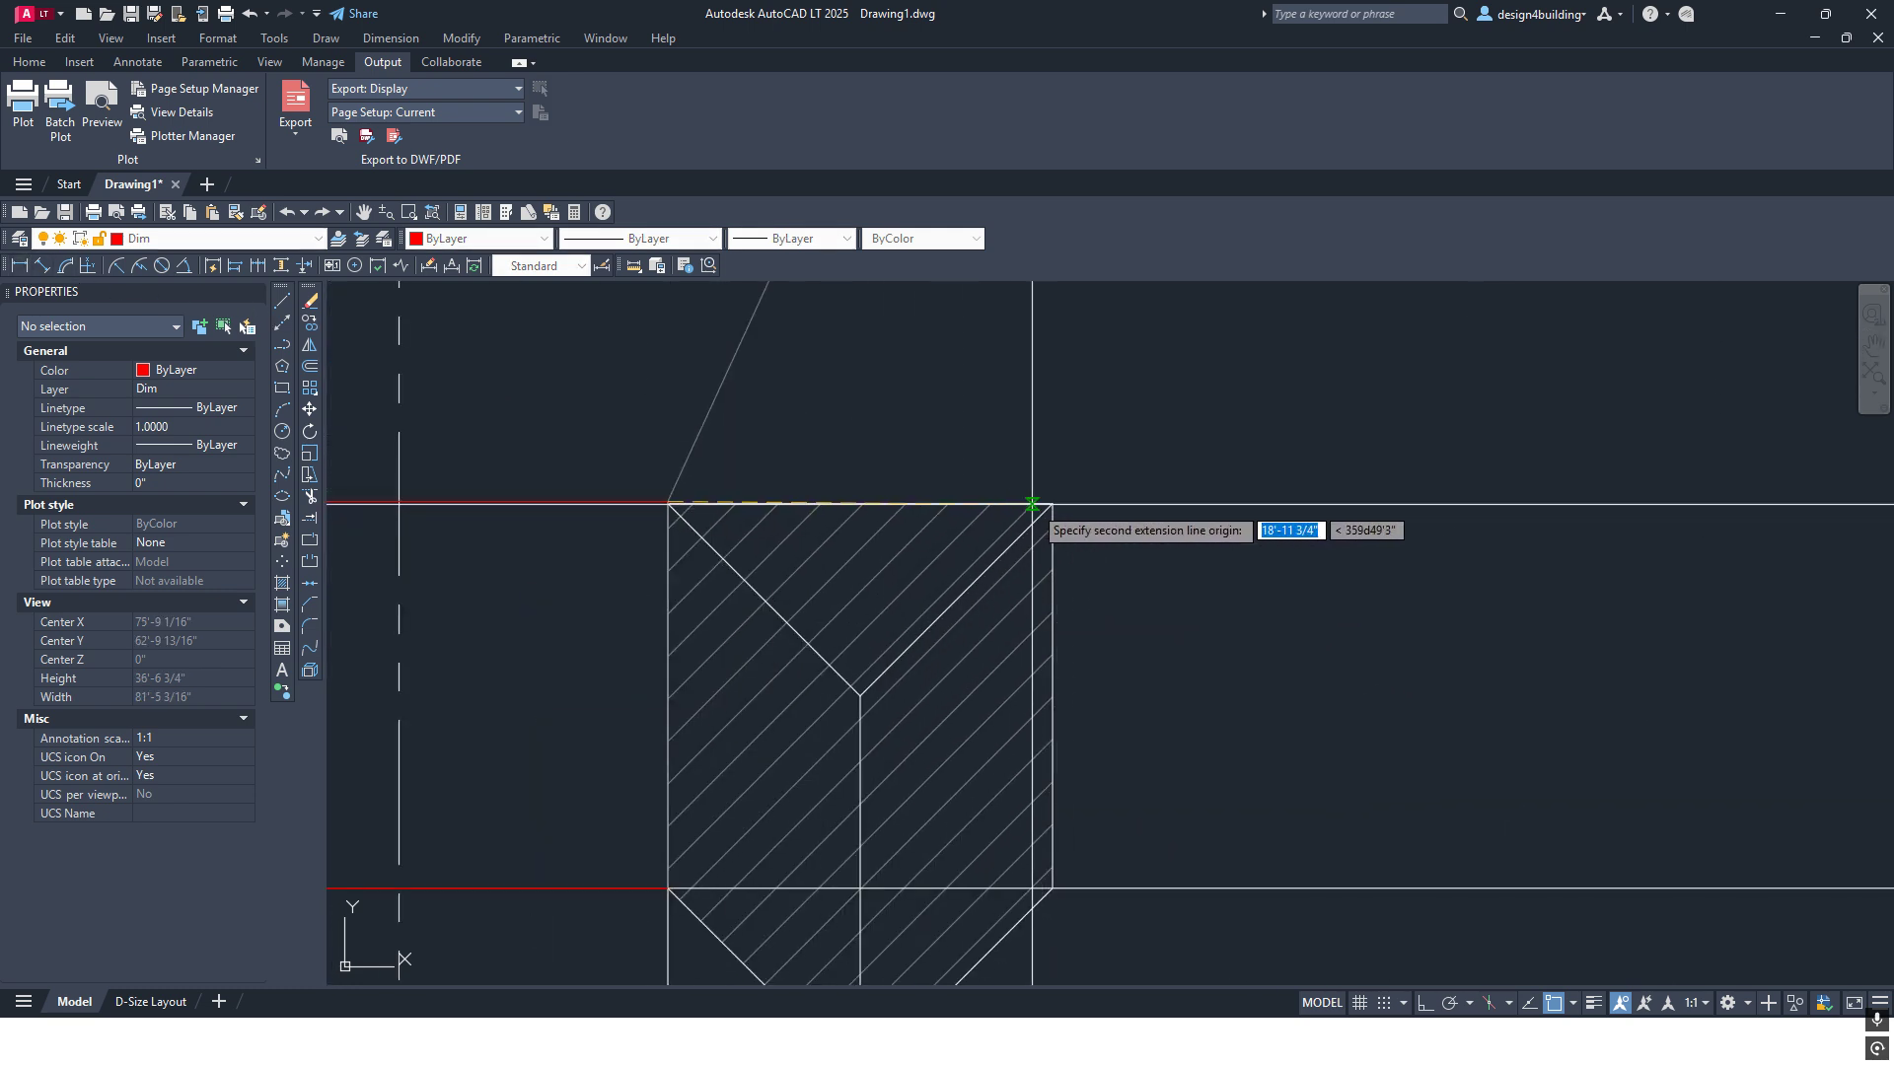
pyautogui.click(1052, 505)
pyautogui.click(1046, 406)
pyautogui.scroll(-4, 1175, 520)
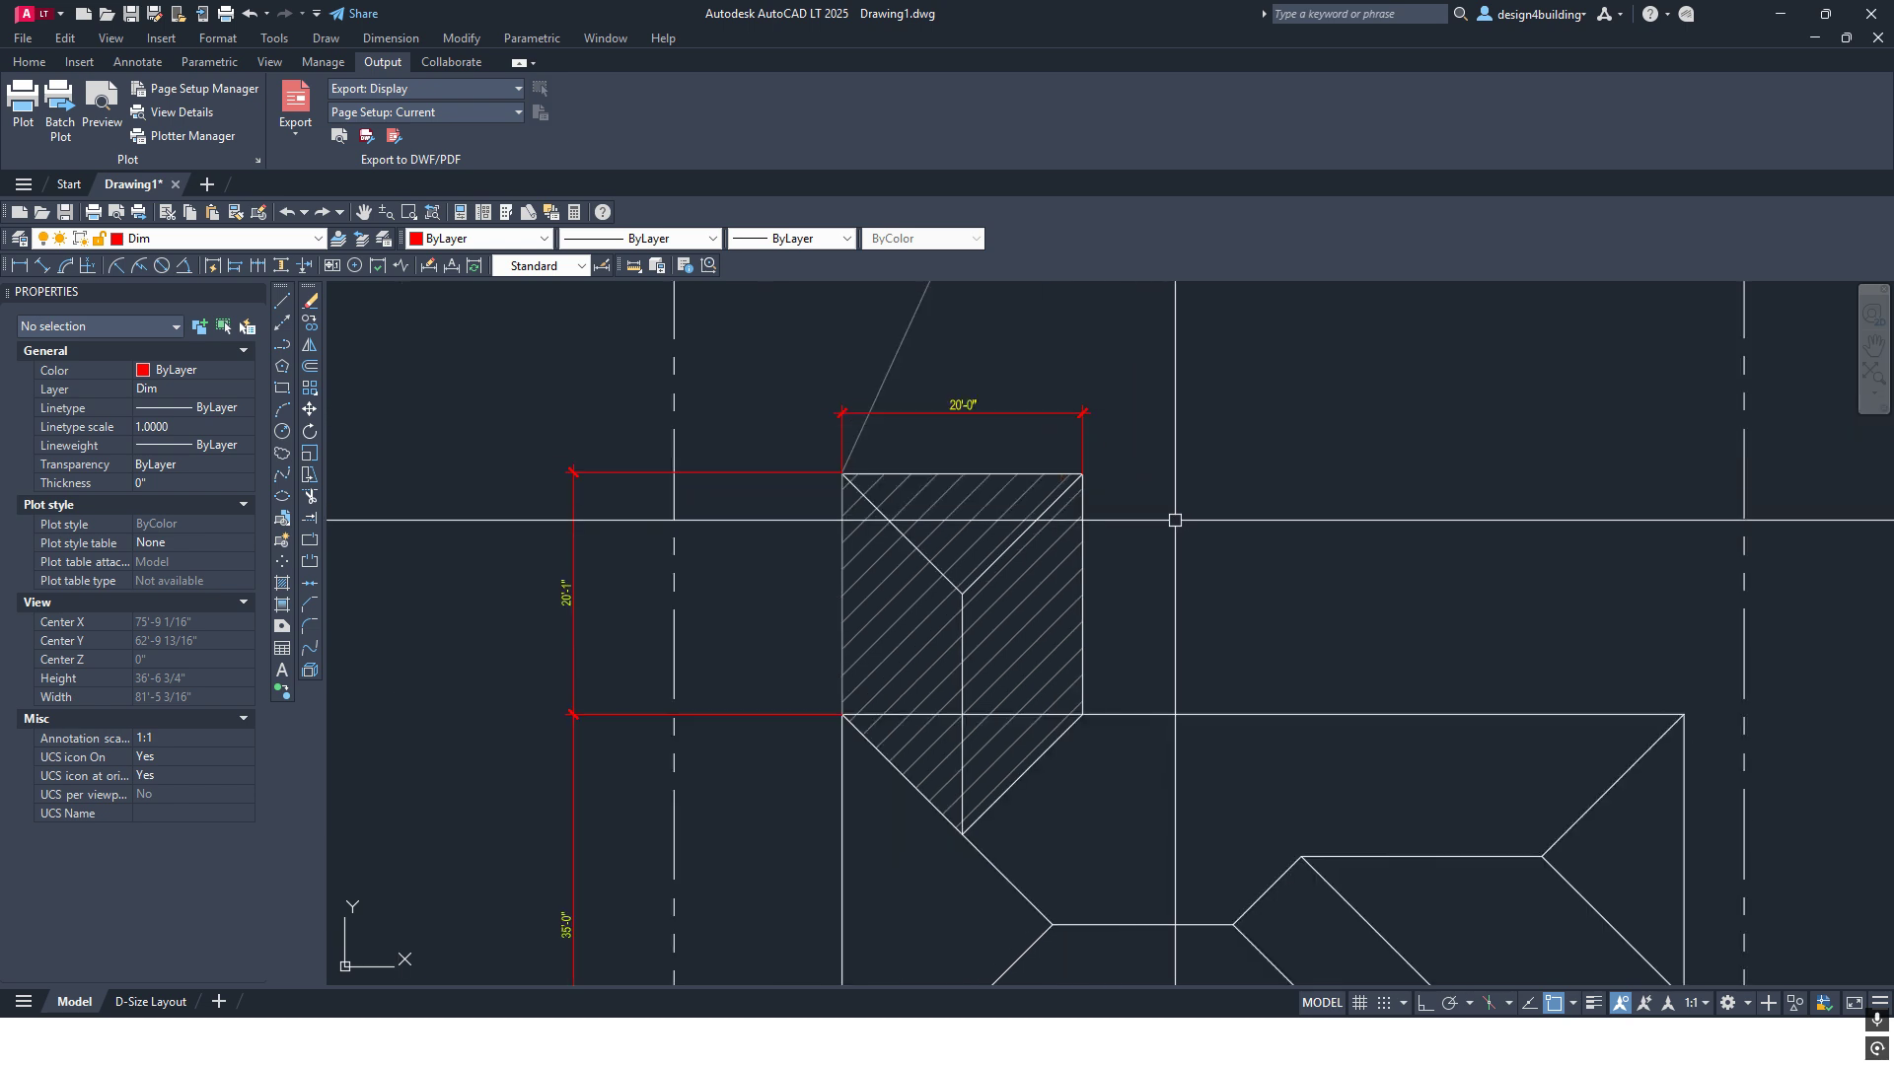
# Continue the horizontal dimension chain to the house's rear-right corner and on to the right property line
pyautogui.scroll(2, 1175, 554)
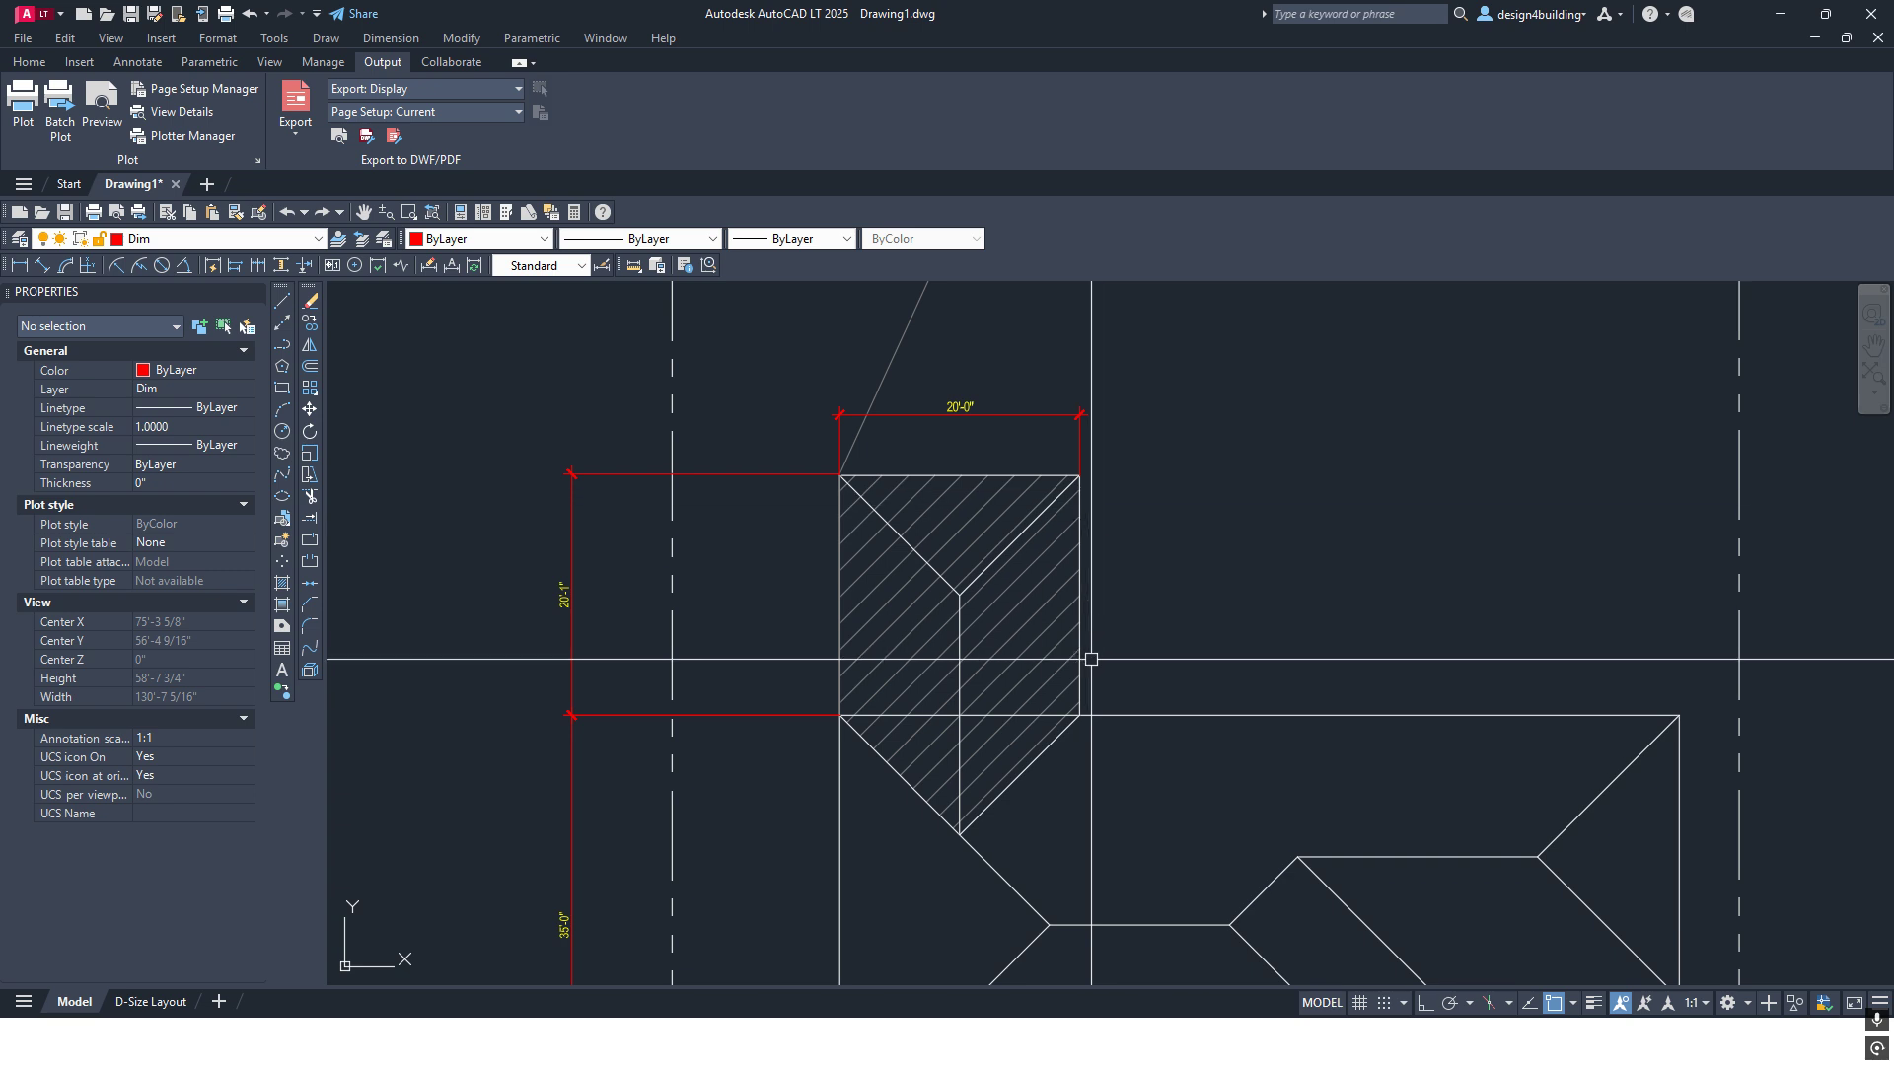
pyautogui.moveTo(1079, 624); pyautogui.dragTo(1076, 564, button='middle')
pyautogui.scroll(-2, 1080, 563)
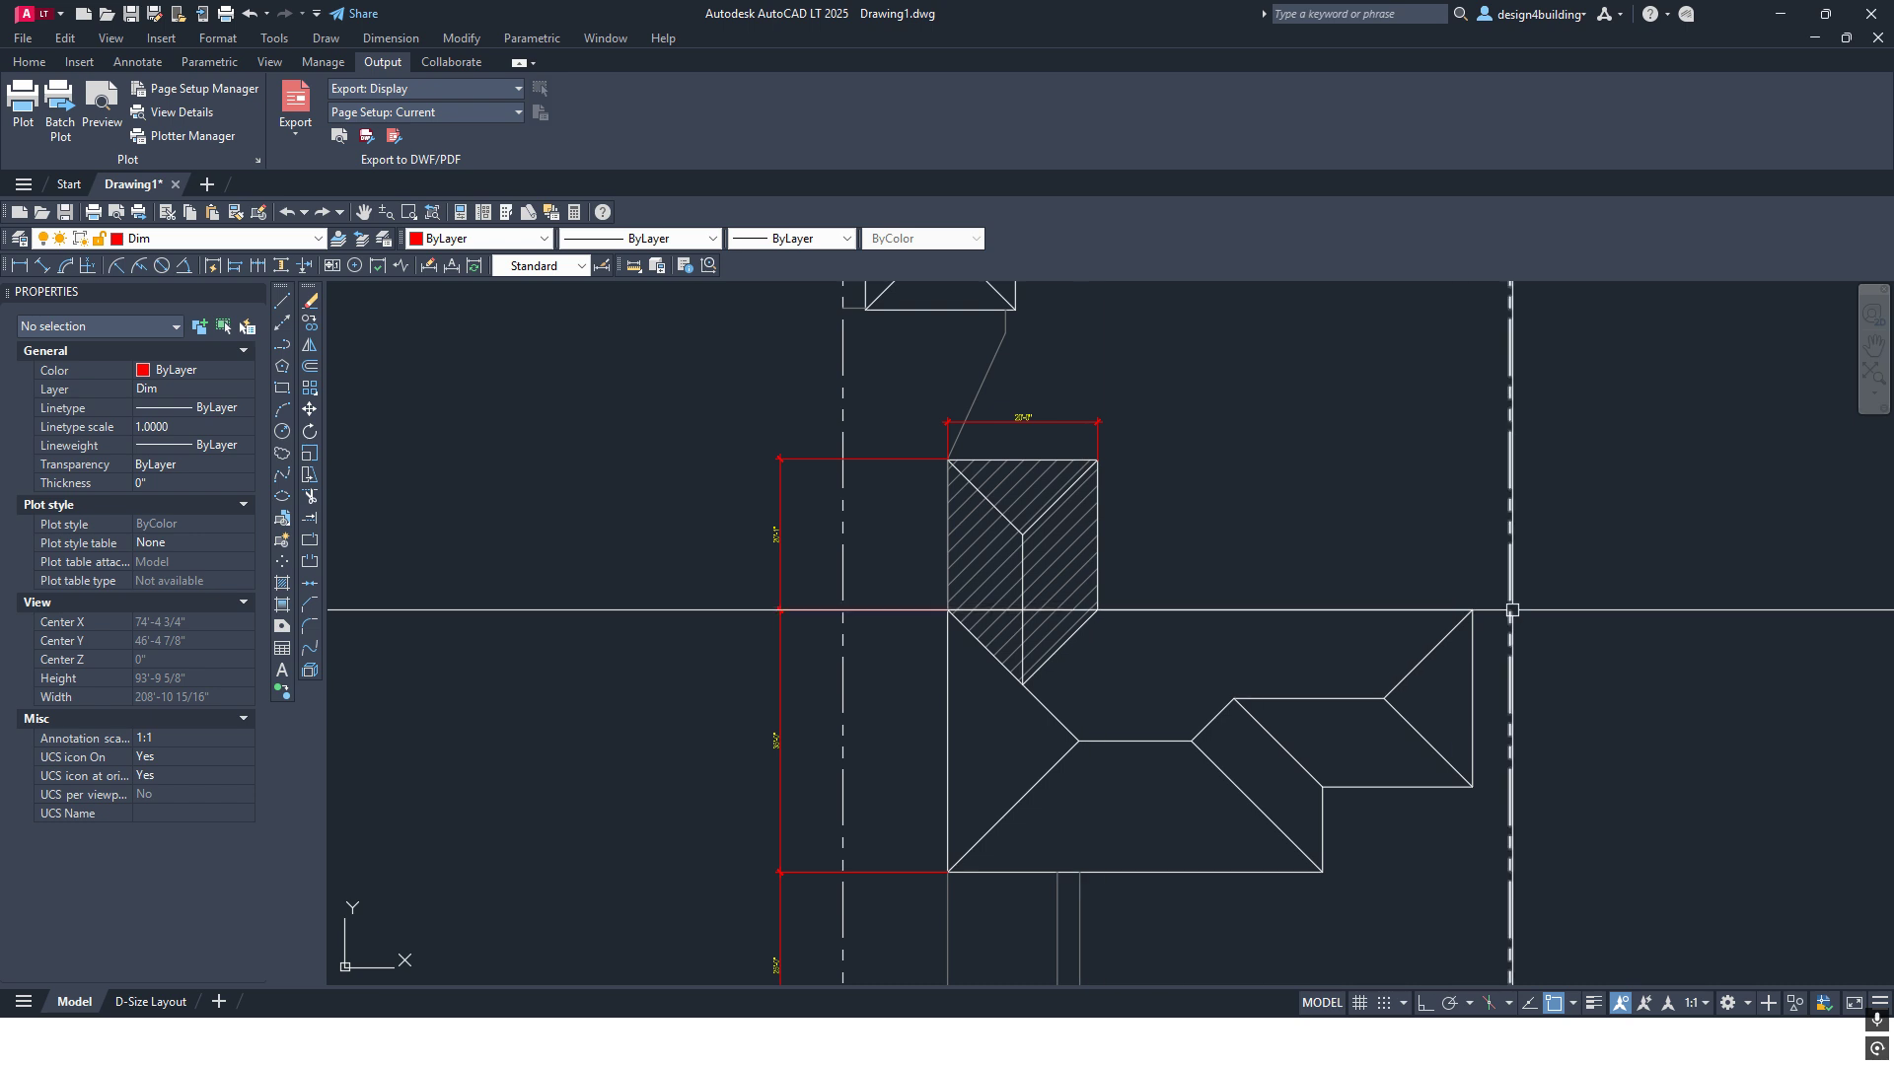
pyautogui.click(256, 266)
pyautogui.scroll(2, 1401, 530)
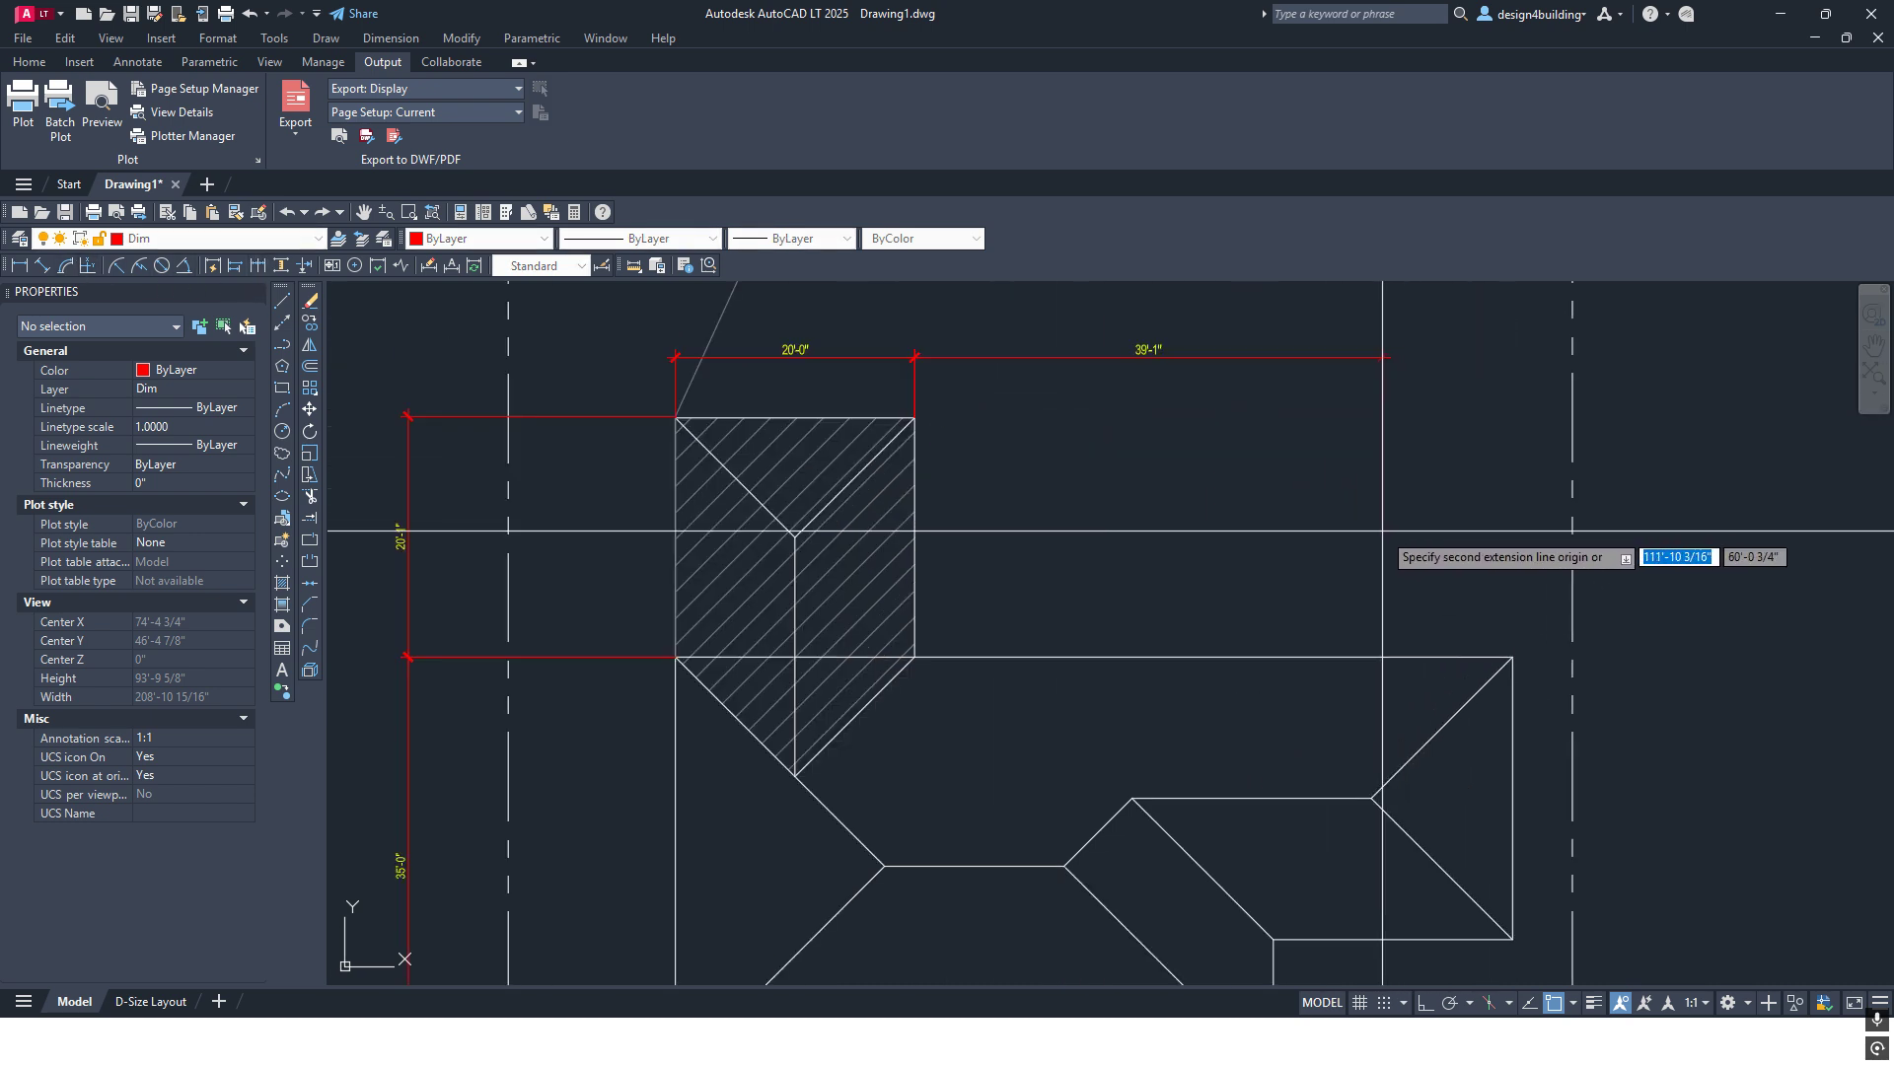
pyautogui.click(1512, 656)
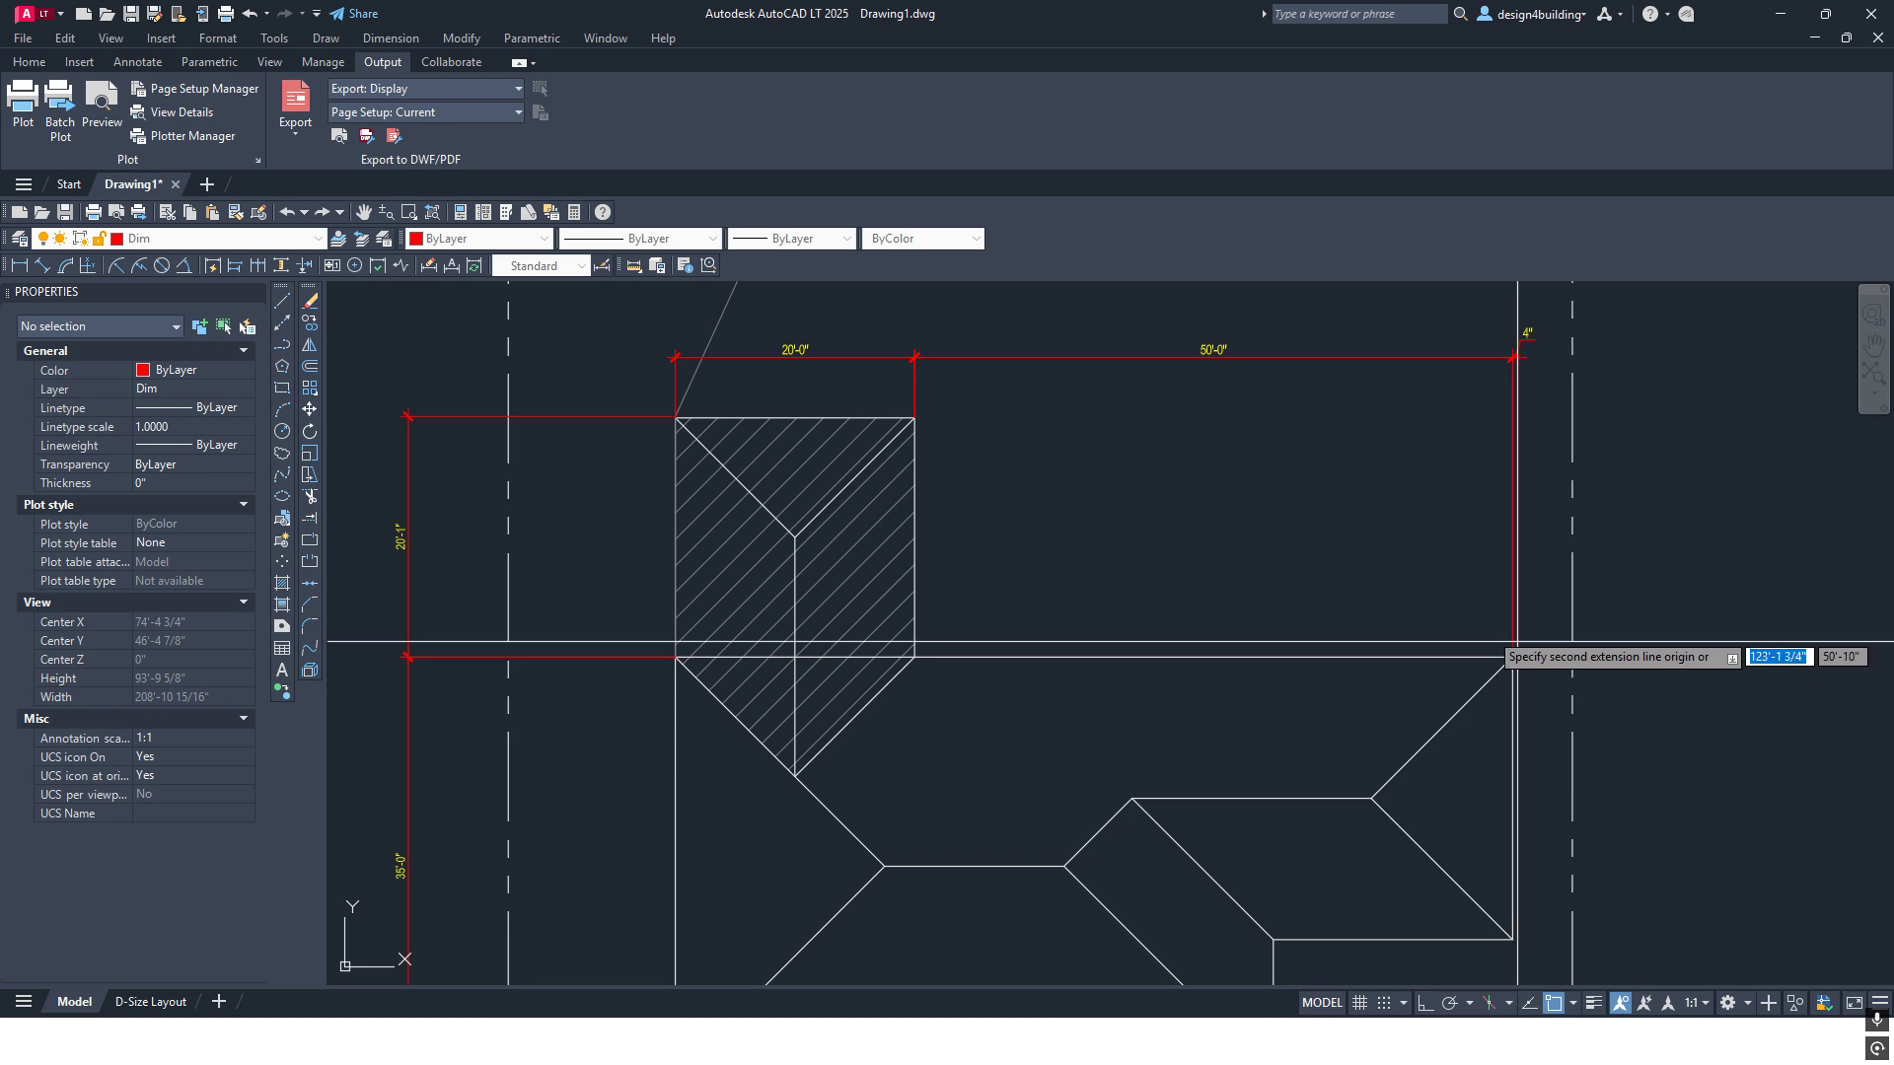
pyautogui.click(1572, 643)
pyautogui.press('Escape')
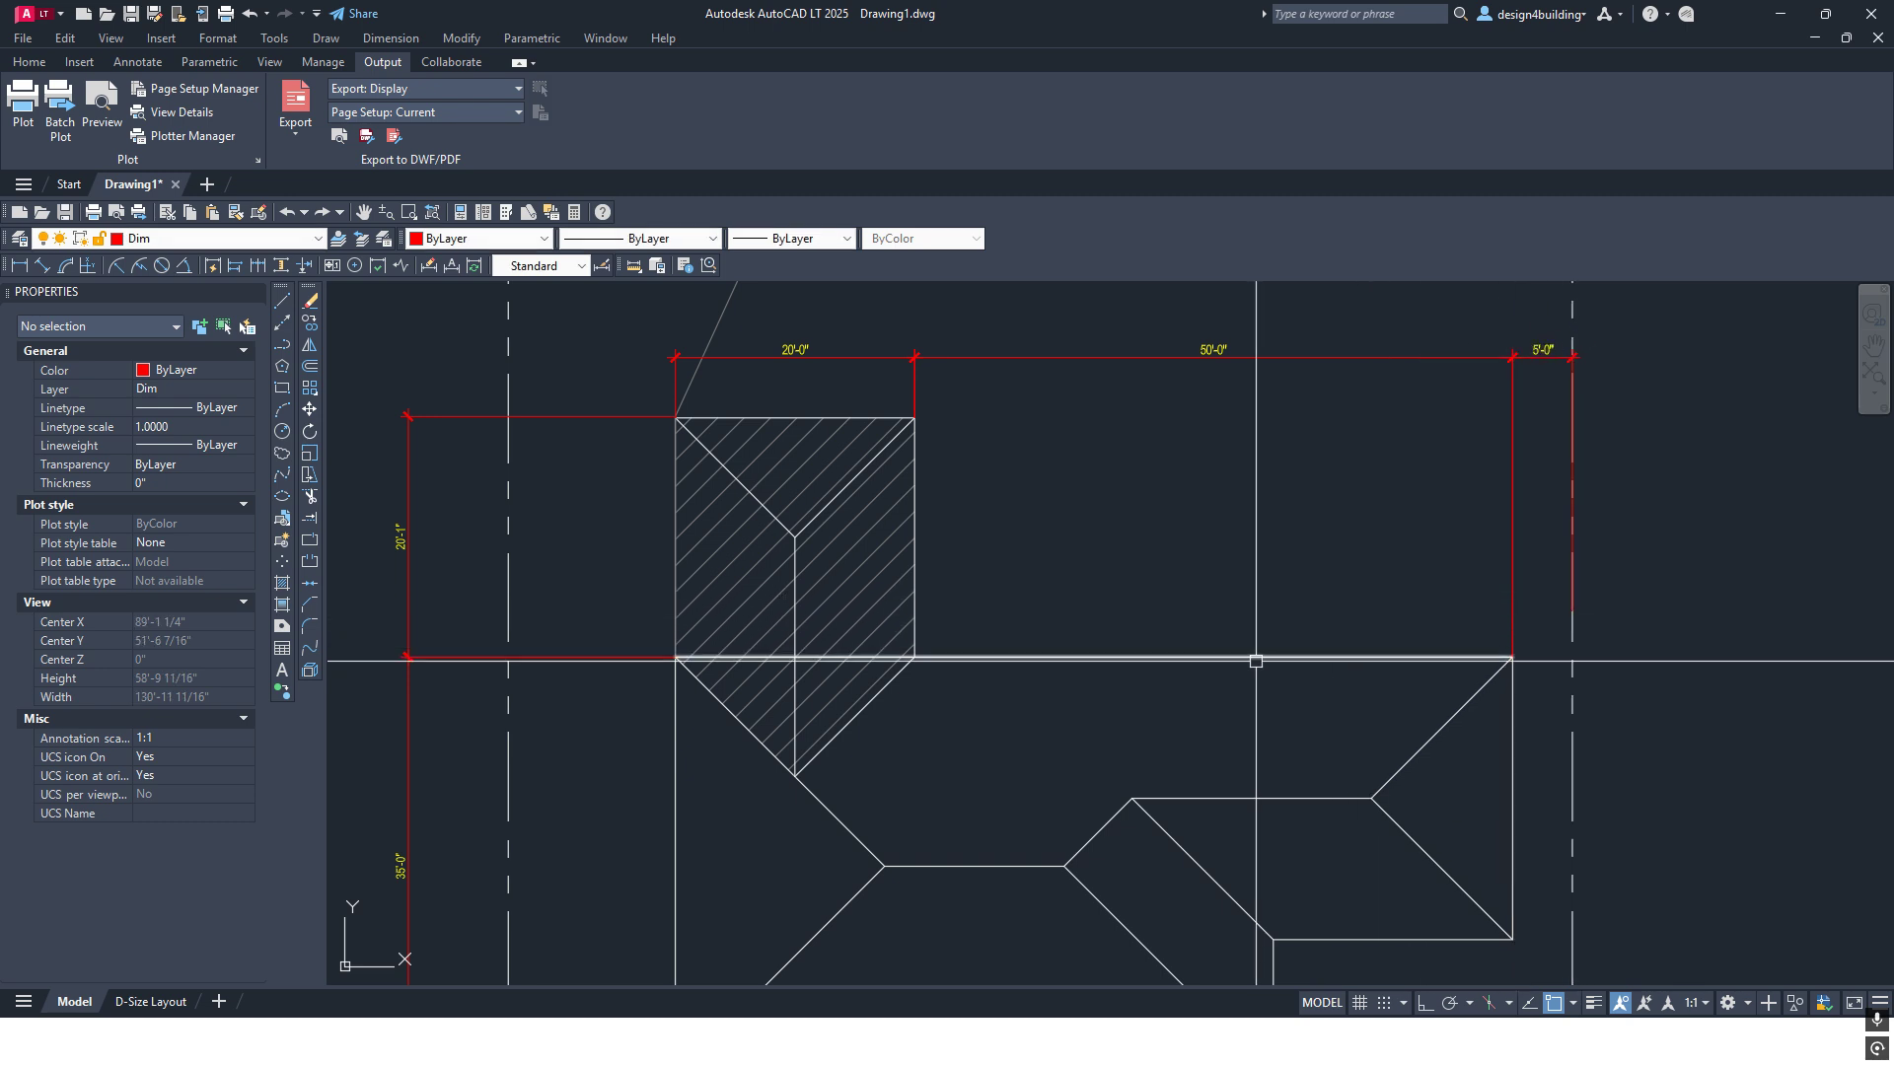
# Examine the vertical and horizontal dimension chains around the house and the addition against the property lines
pyautogui.moveTo(1256, 660); pyautogui.dragTo(1200, 643, button='middle')
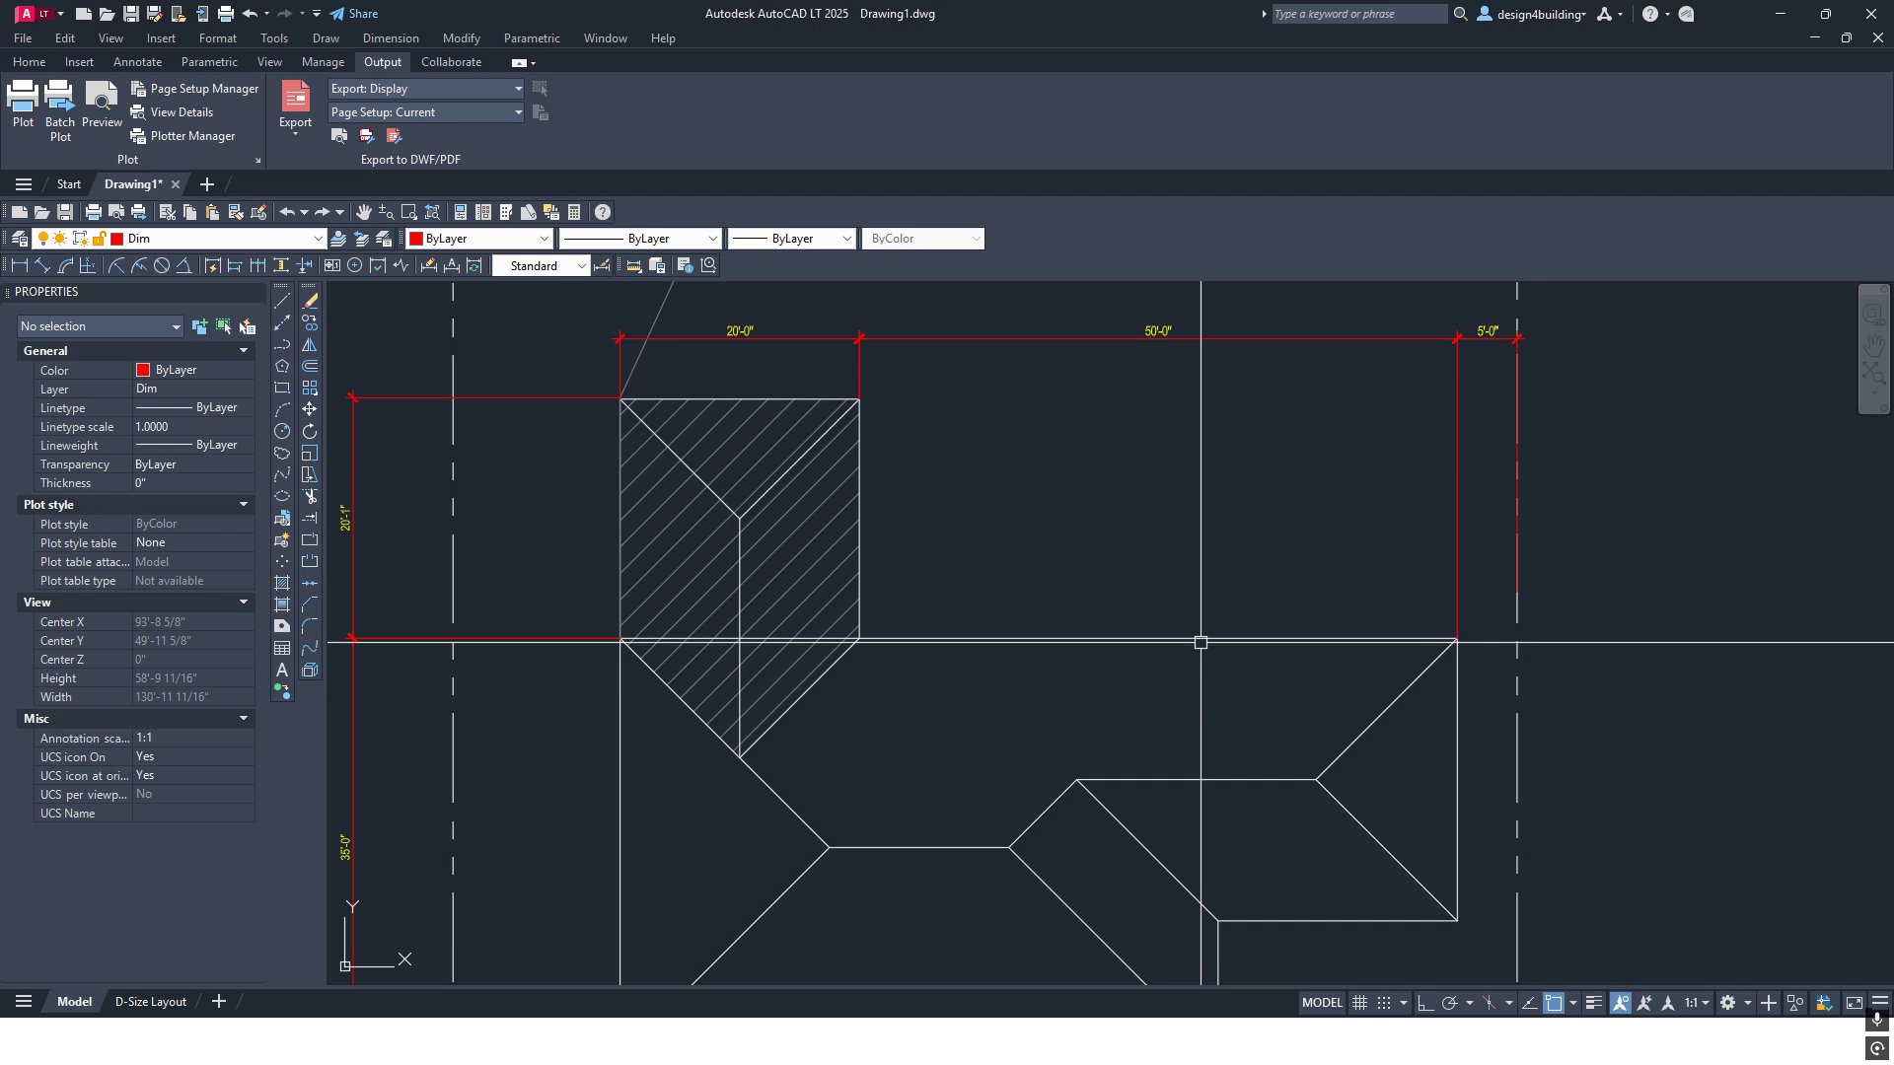
pyautogui.scroll(-5, 1217, 612)
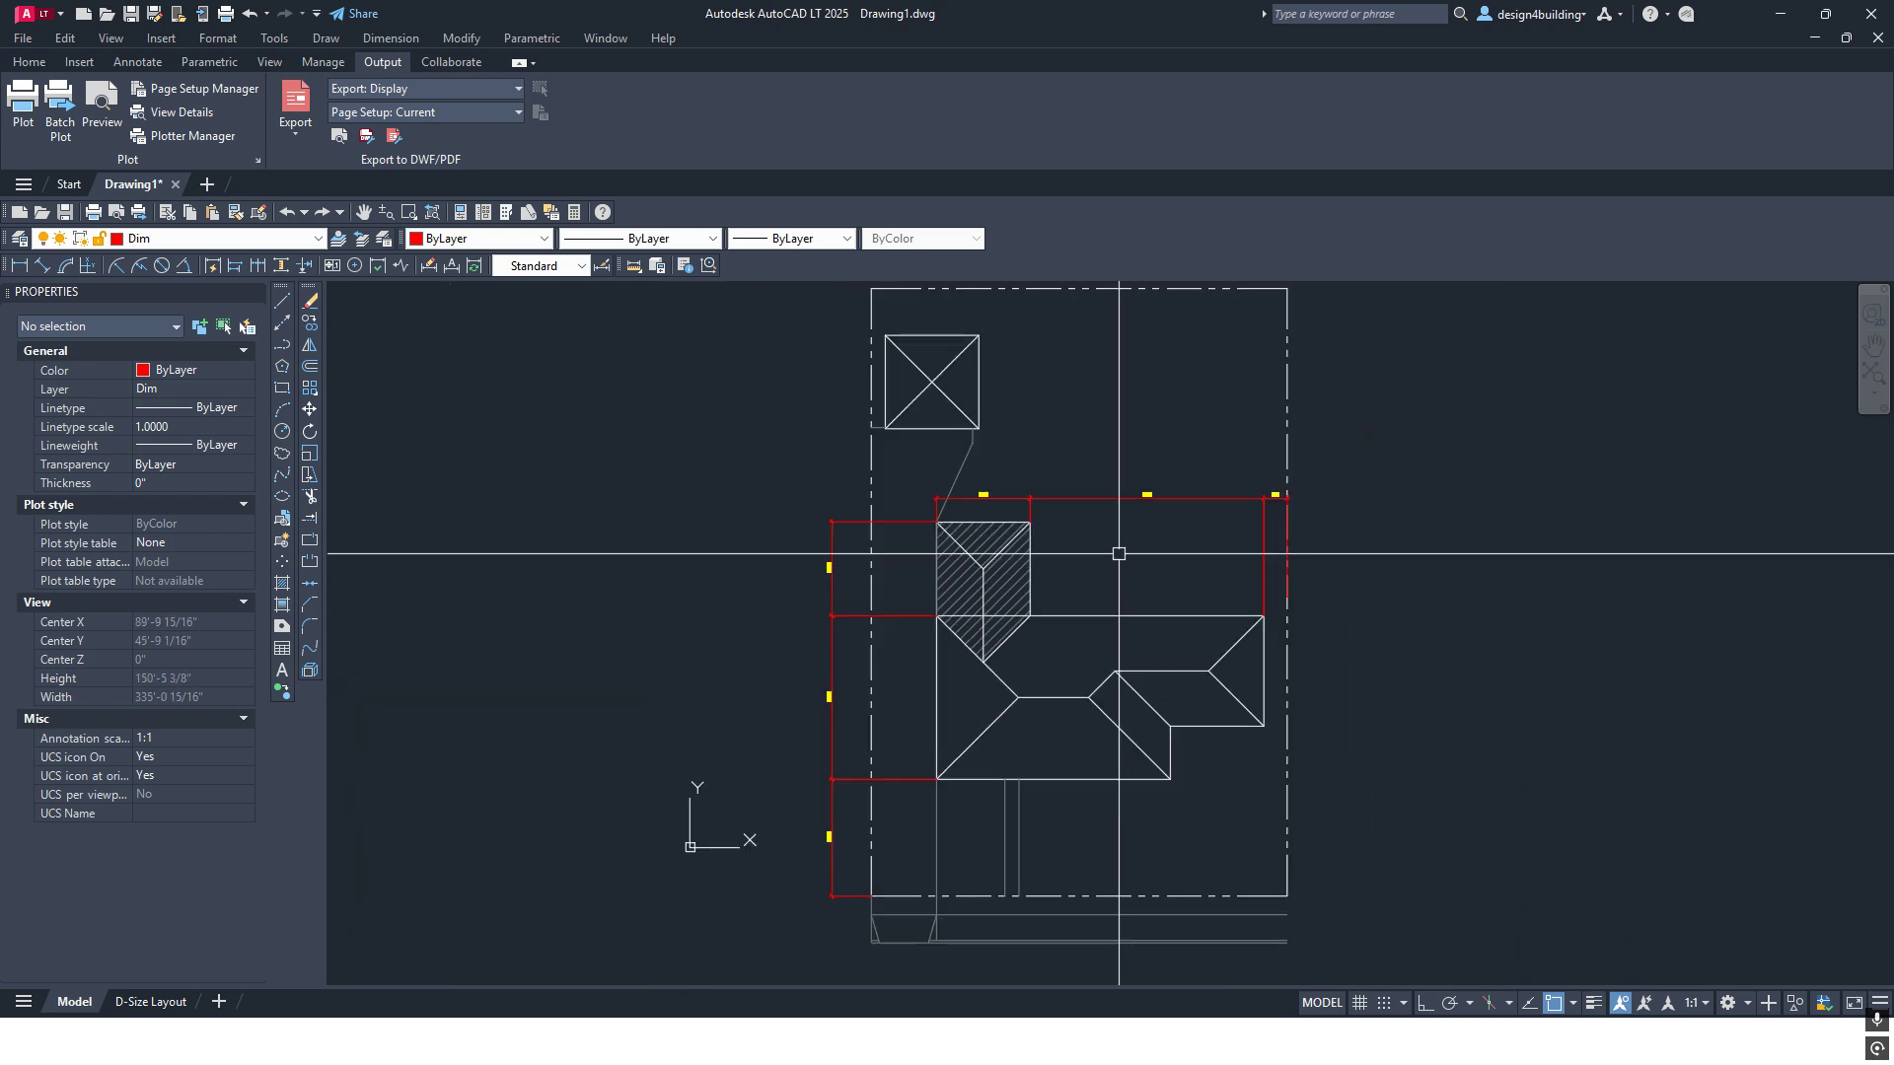
pyautogui.moveTo(829, 697); pyautogui.dragTo(824, 622, button='middle')
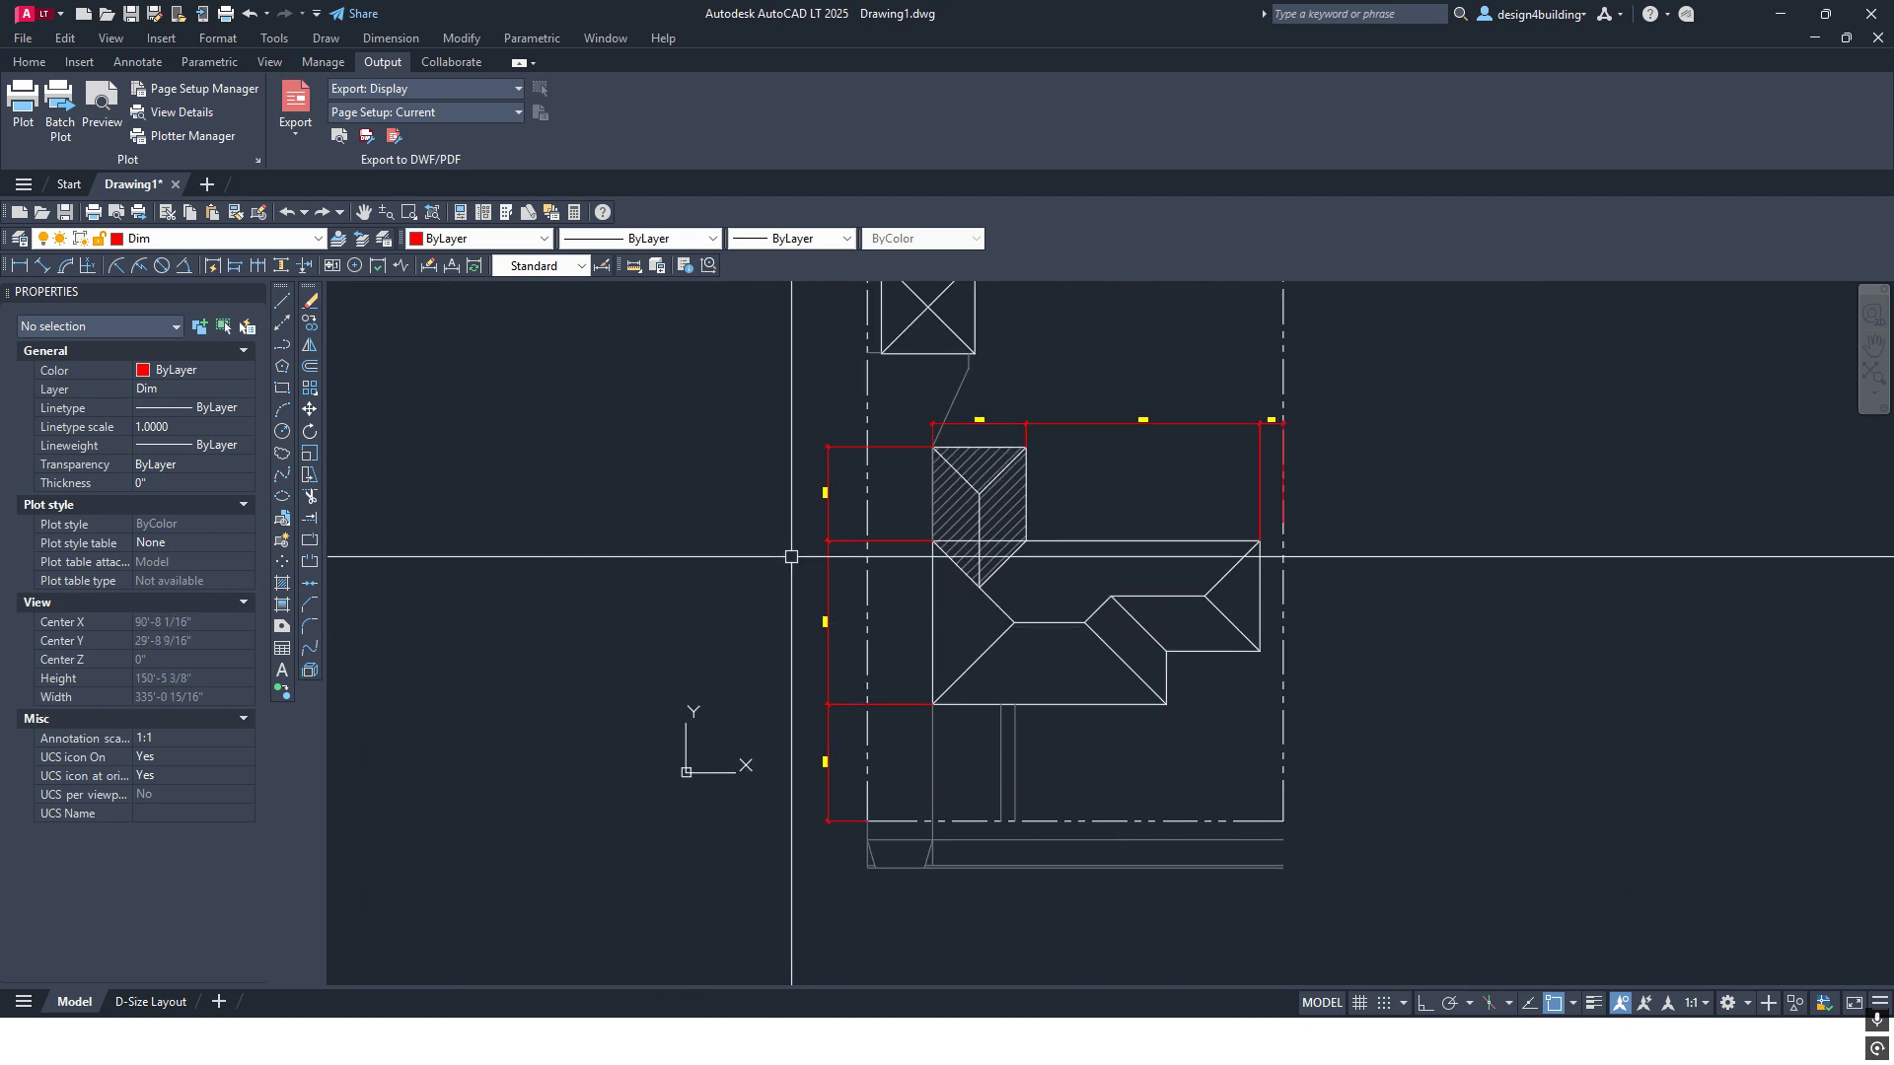
pyautogui.scroll(2, 1170, 466)
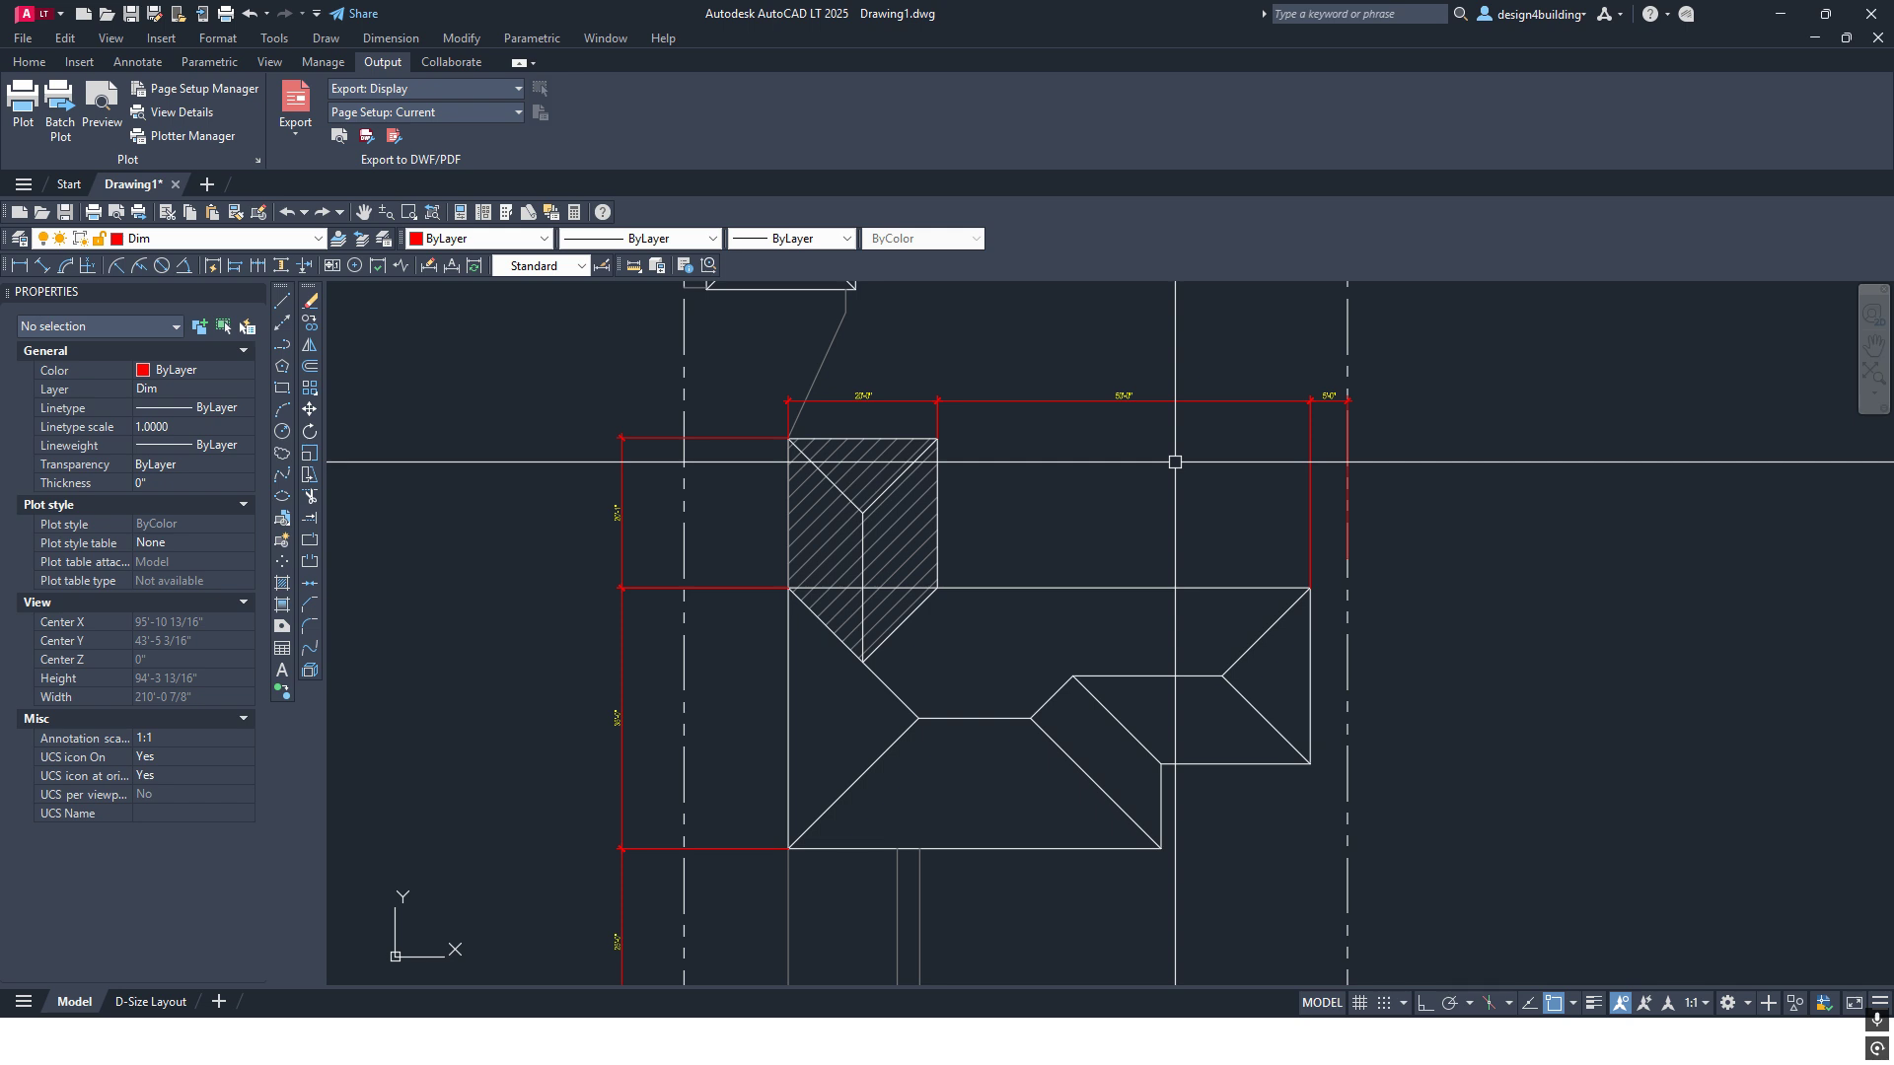
pyautogui.scroll(-4, 1175, 462)
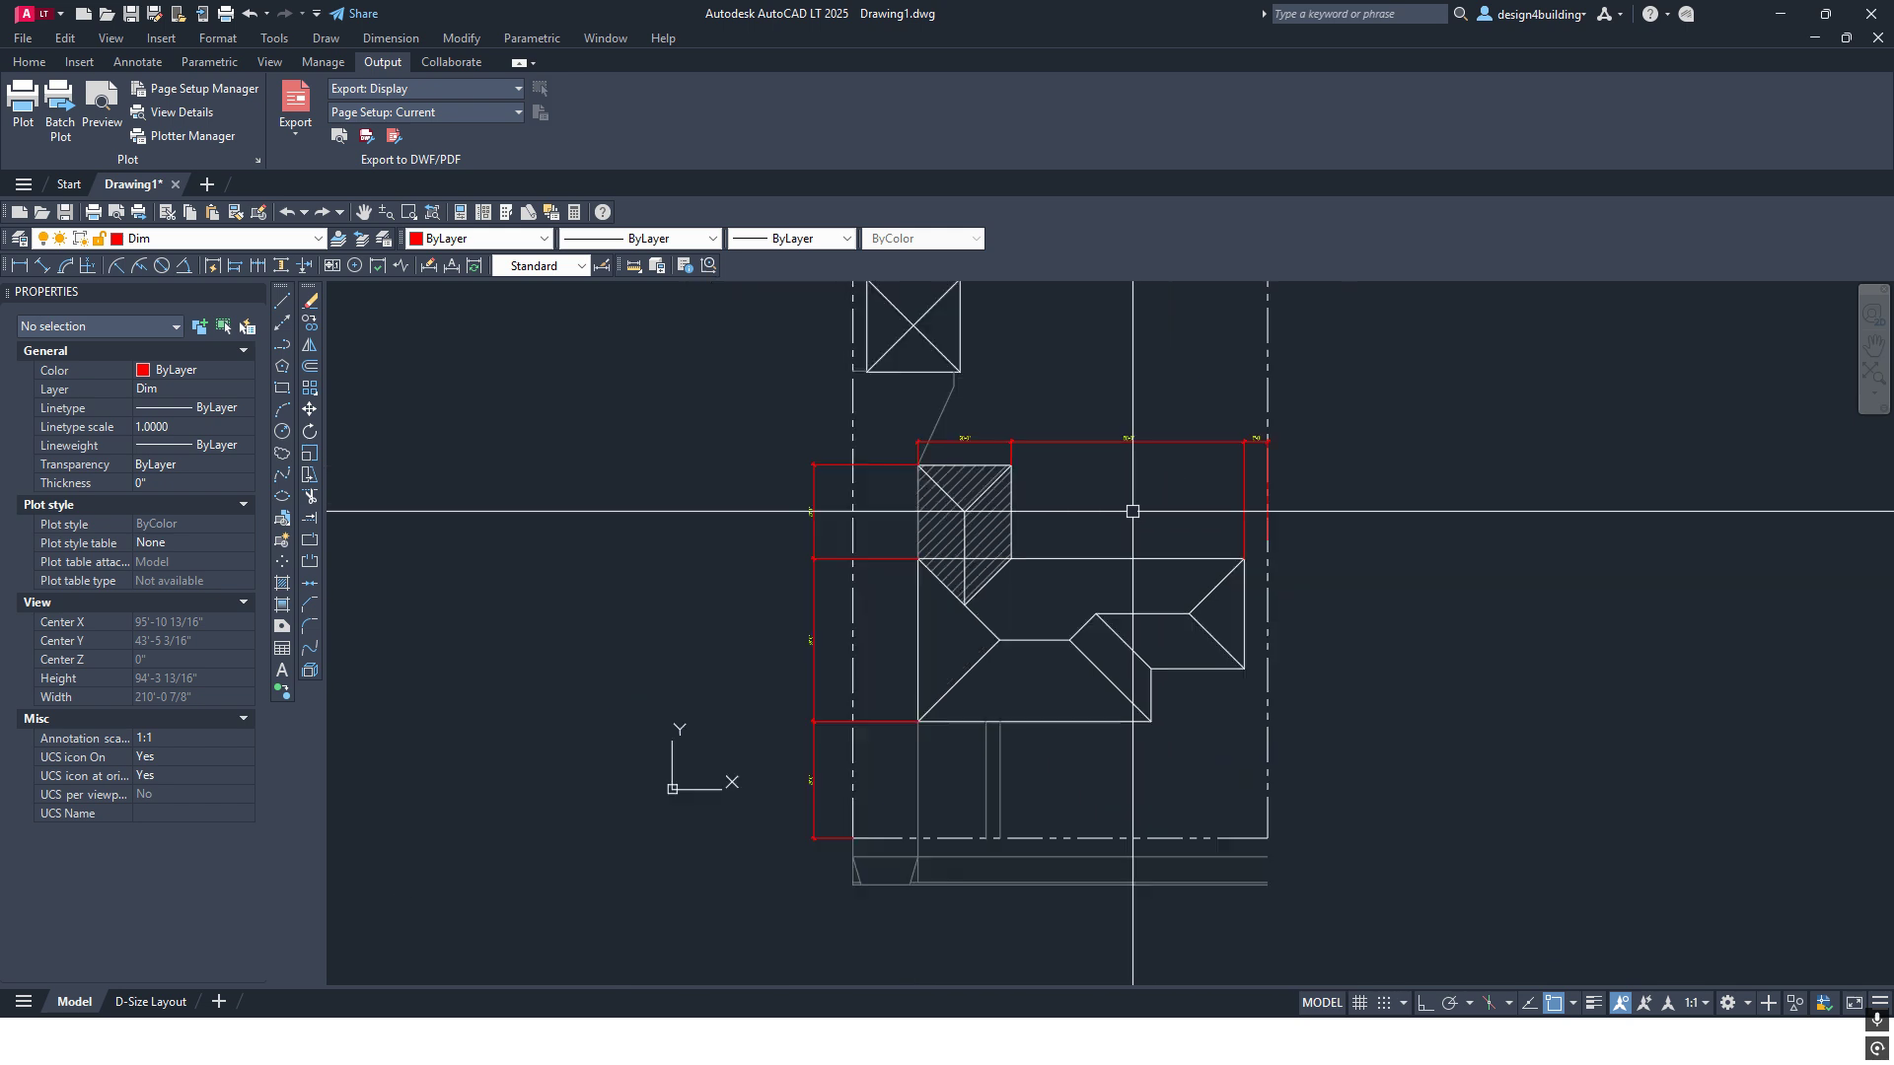
pyautogui.scroll(4, 1067, 601)
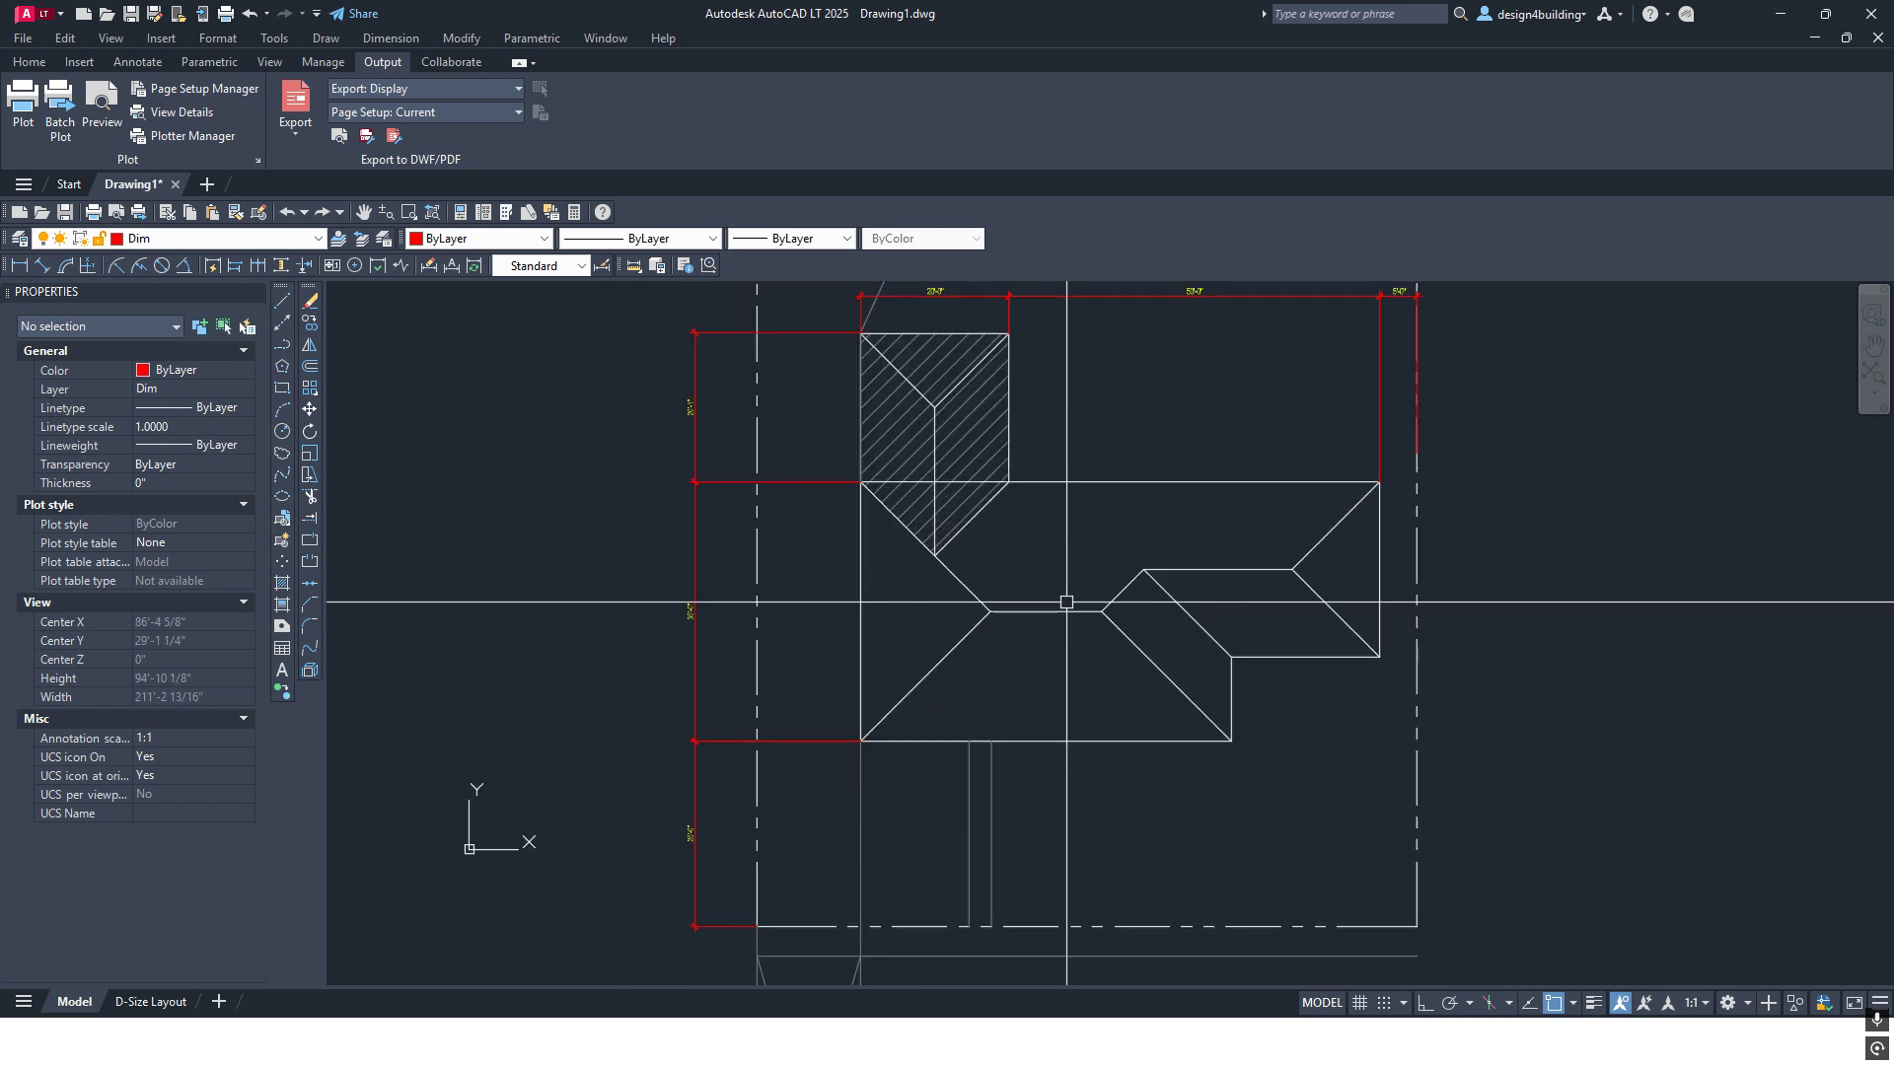
pyautogui.moveTo(1066, 602)
pyautogui.mouseDown(button='middle')
pyautogui.moveTo(1025, 693)
pyautogui.moveTo(1063, 604)
pyautogui.mouseUp(button='middle')
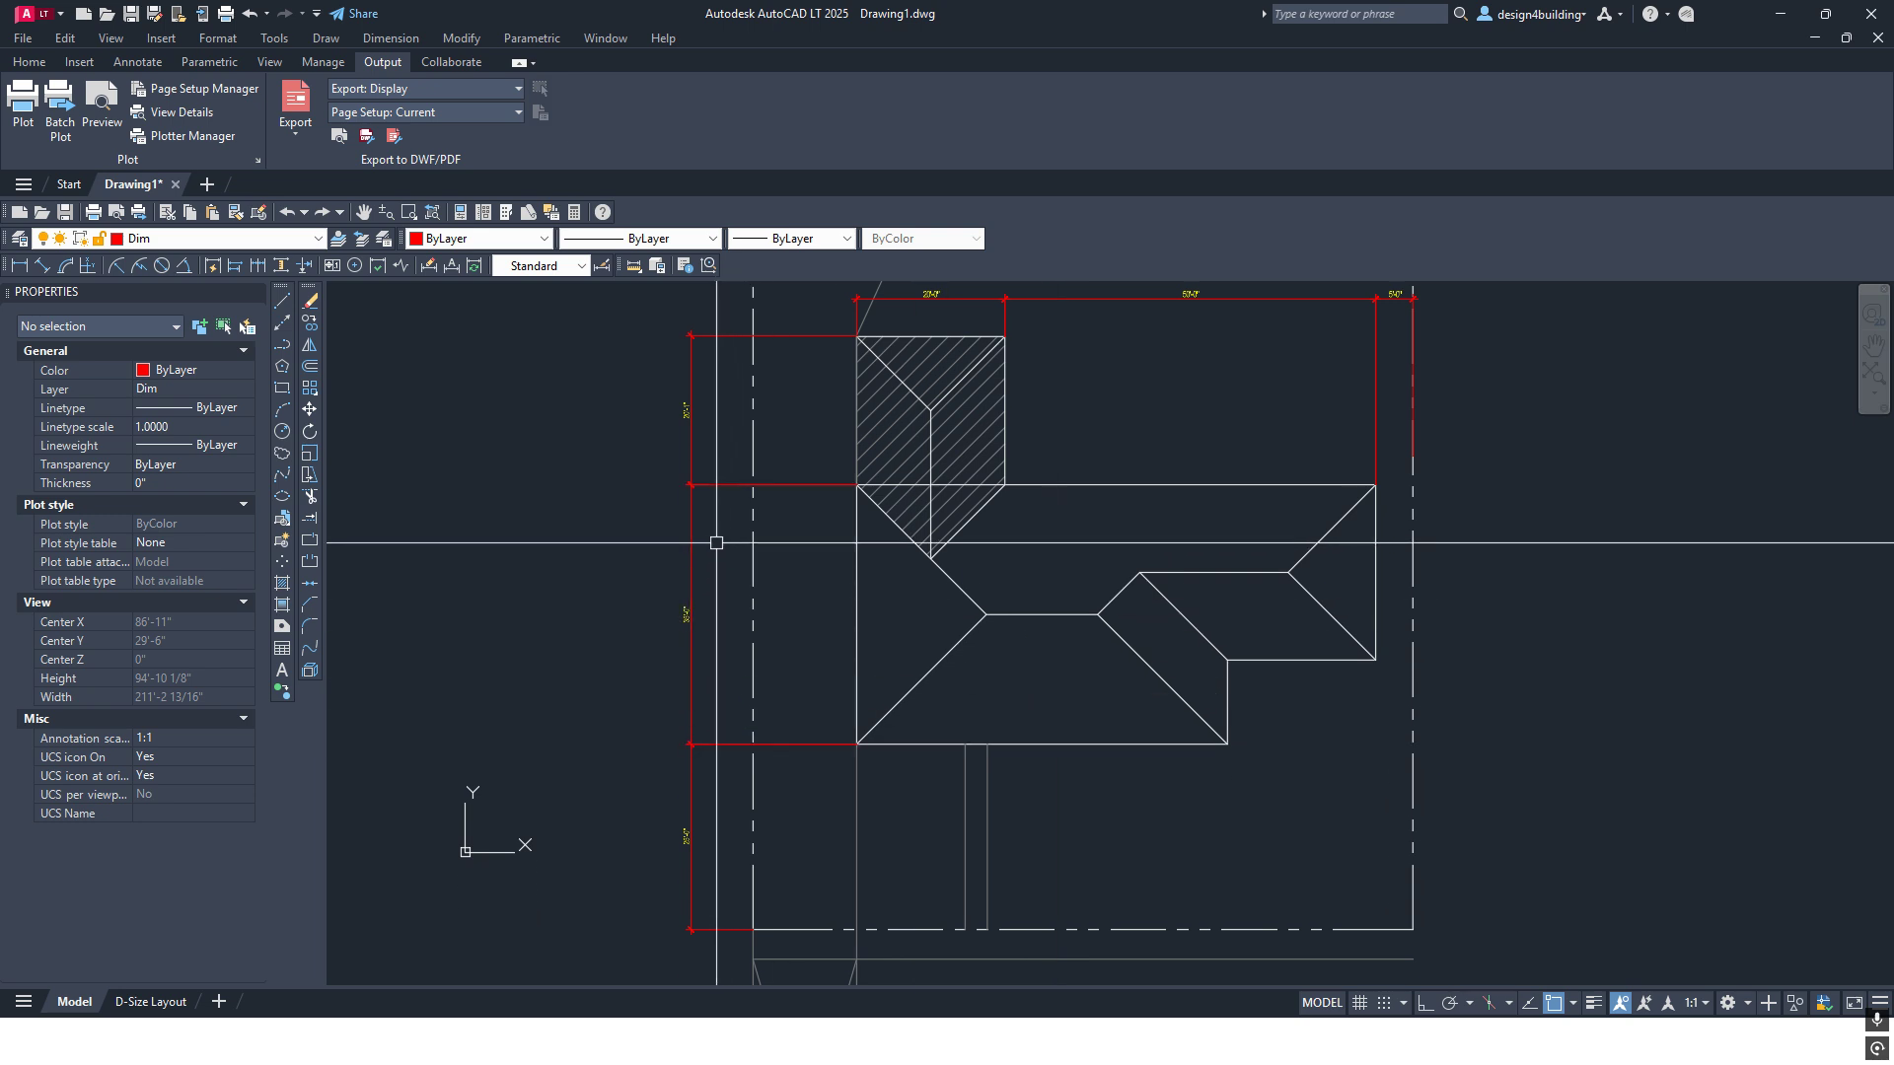
# Add an overall vertical dimension from the front property line to the addition's rear wall, placed outside the vertical dimension chain
pyautogui.moveTo(719, 543); pyautogui.dragTo(711, 572, button='middle')
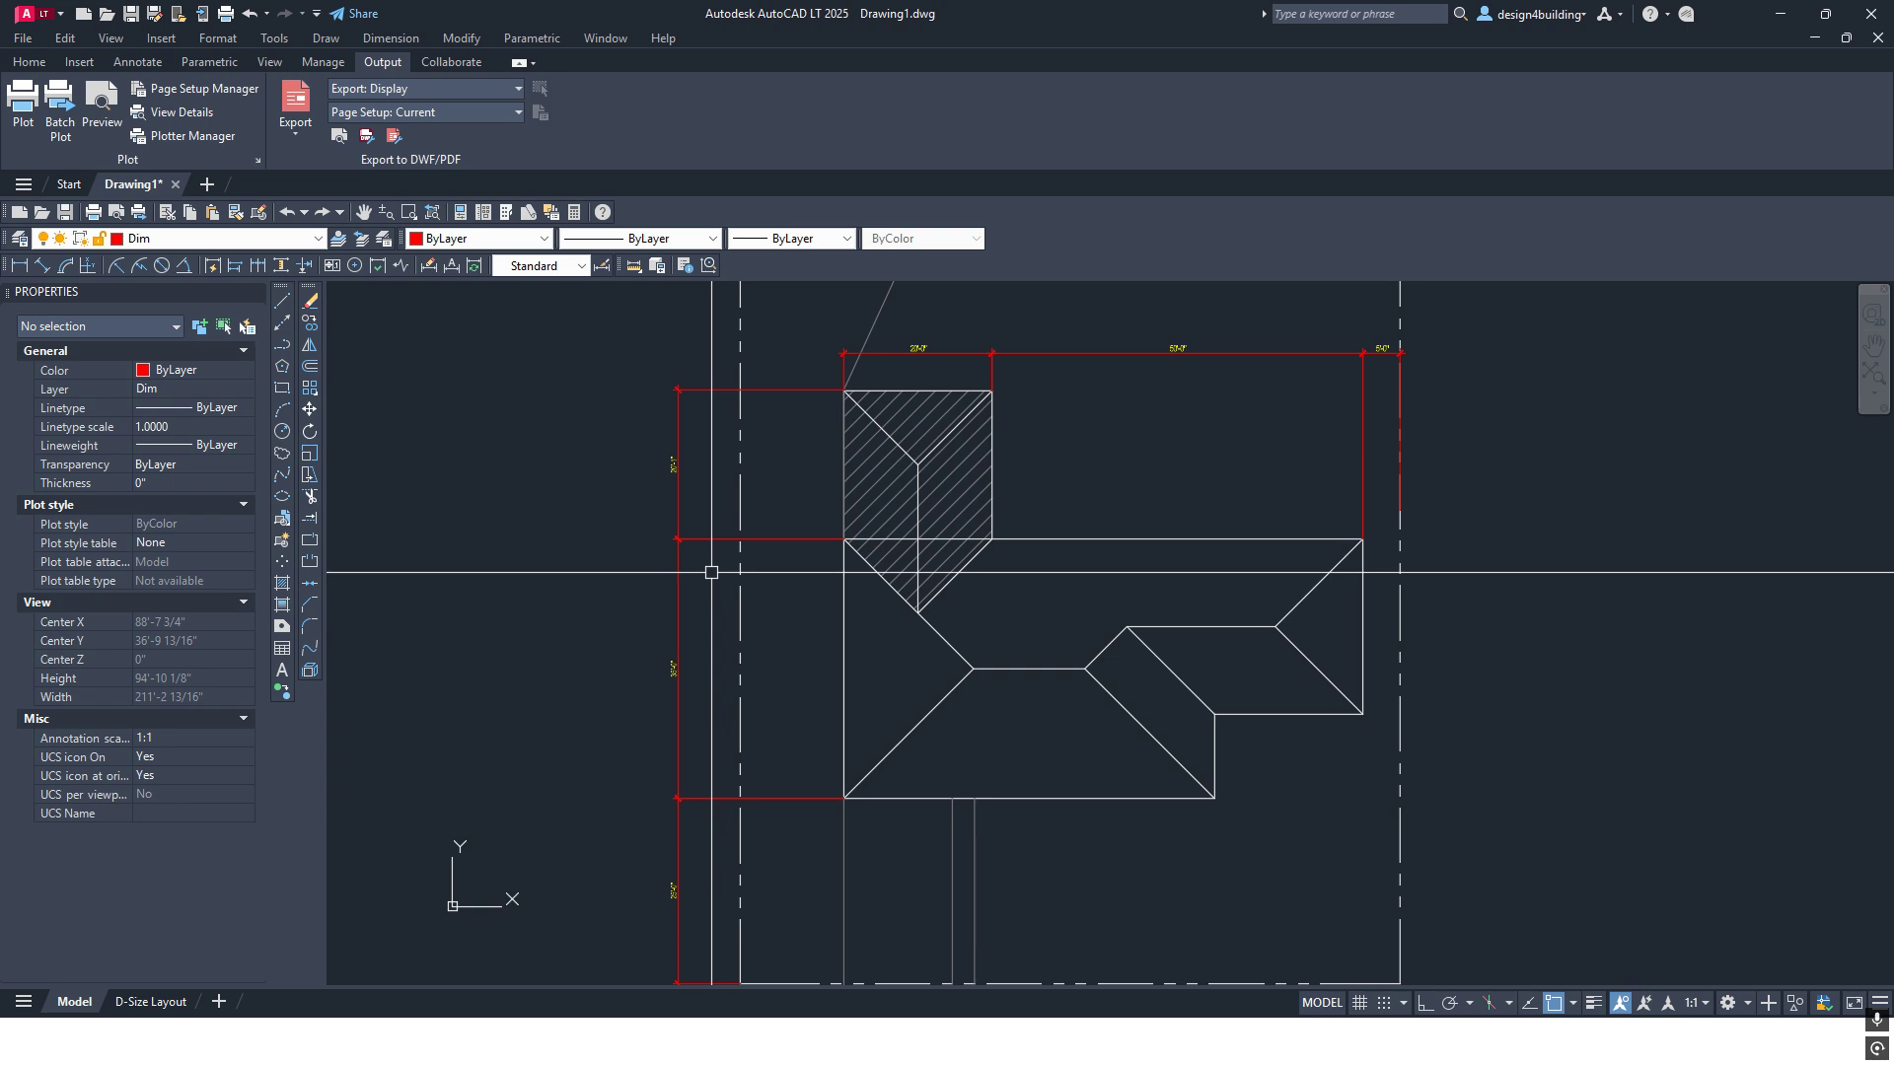
pyautogui.click(17, 273)
pyautogui.moveTo(542, 571); pyautogui.dragTo(573, 475, button='middle')
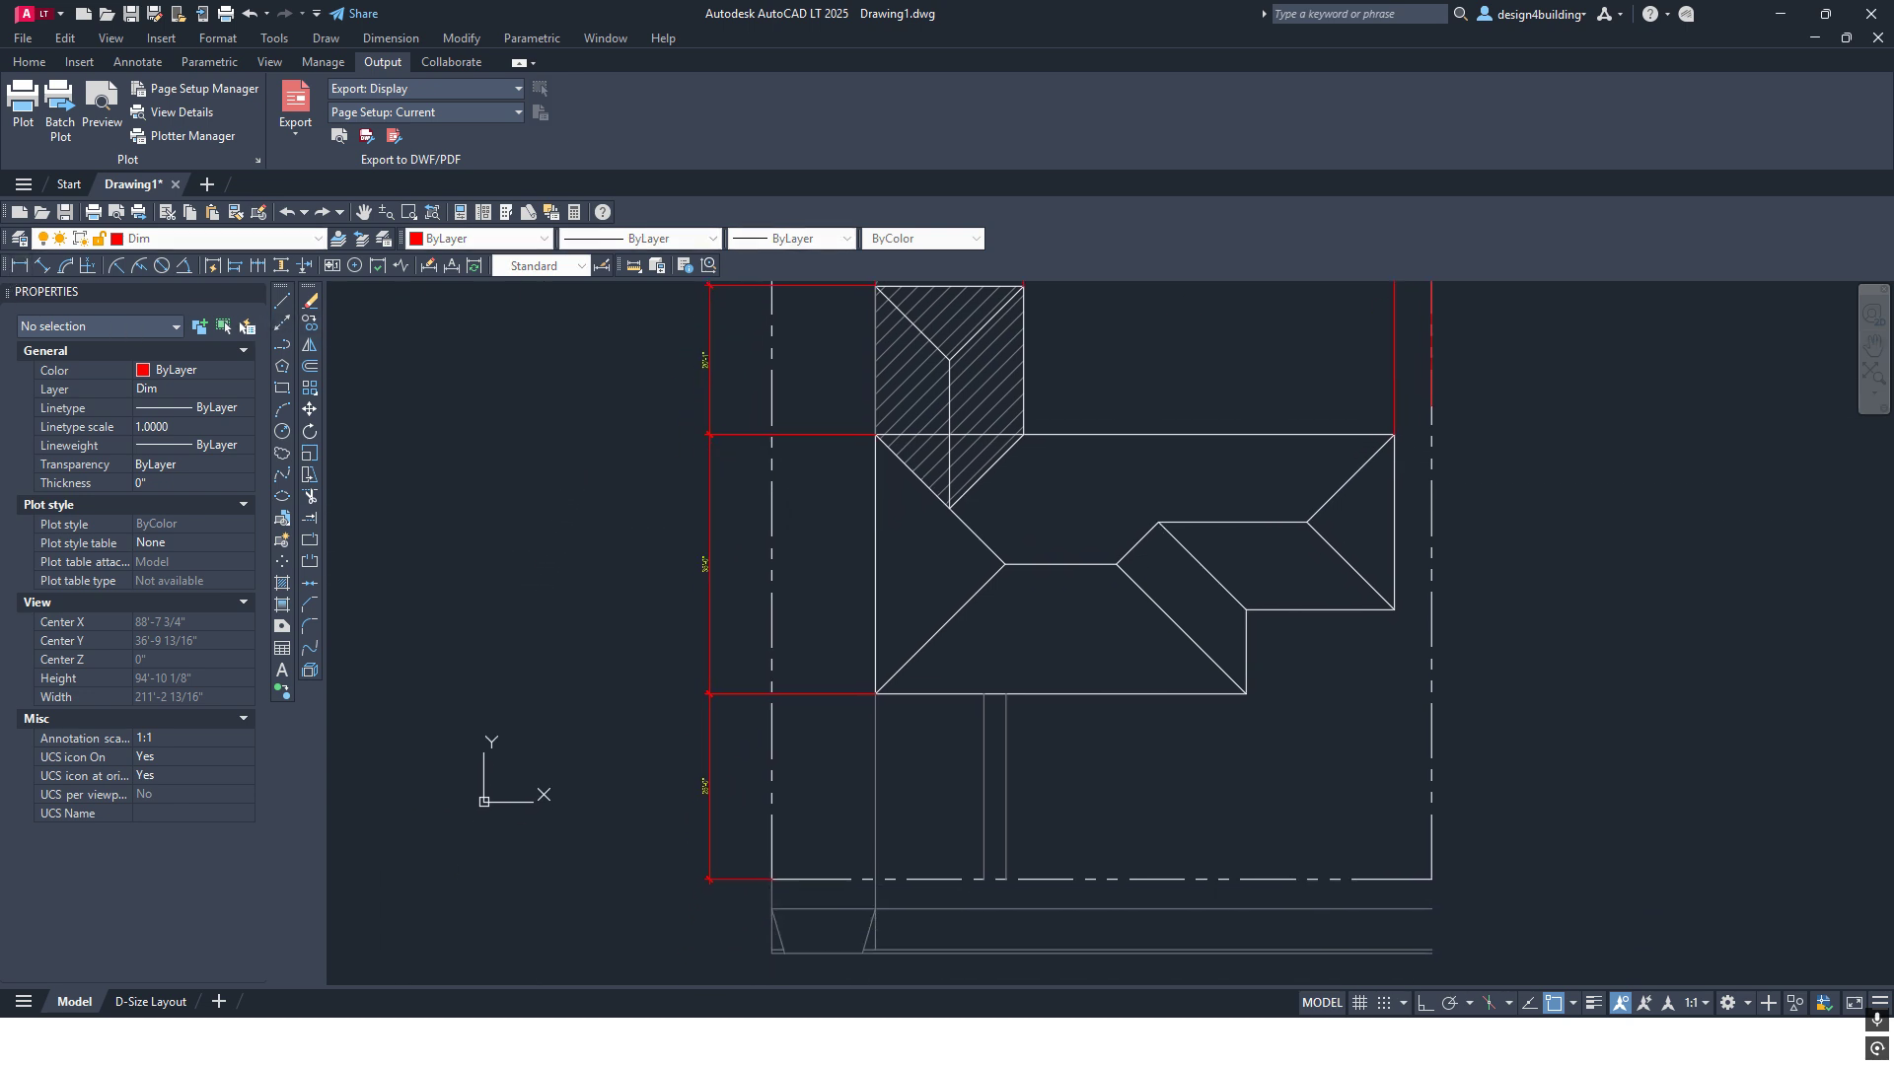
pyautogui.scroll(4, 706, 878)
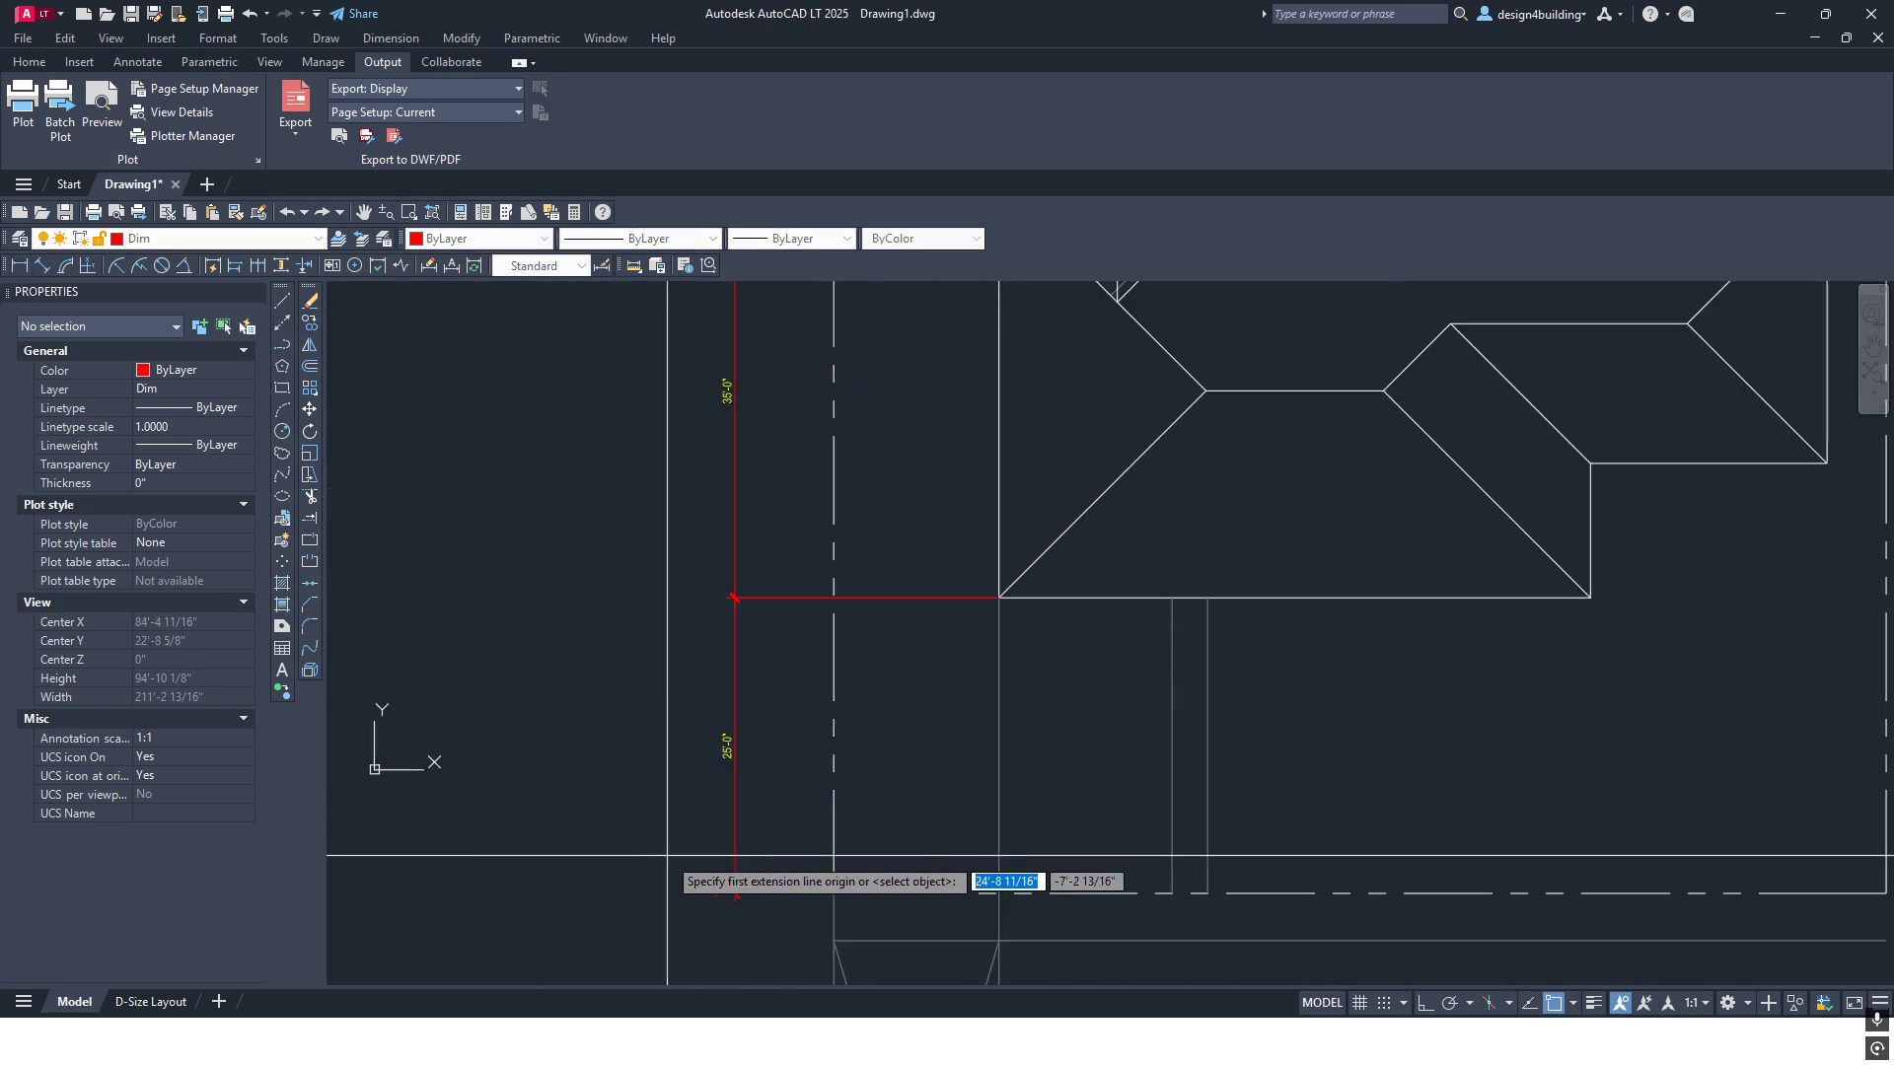
pyautogui.click(749, 904)
pyautogui.scroll(-5, 676, 477)
pyautogui.scroll(5, 751, 364)
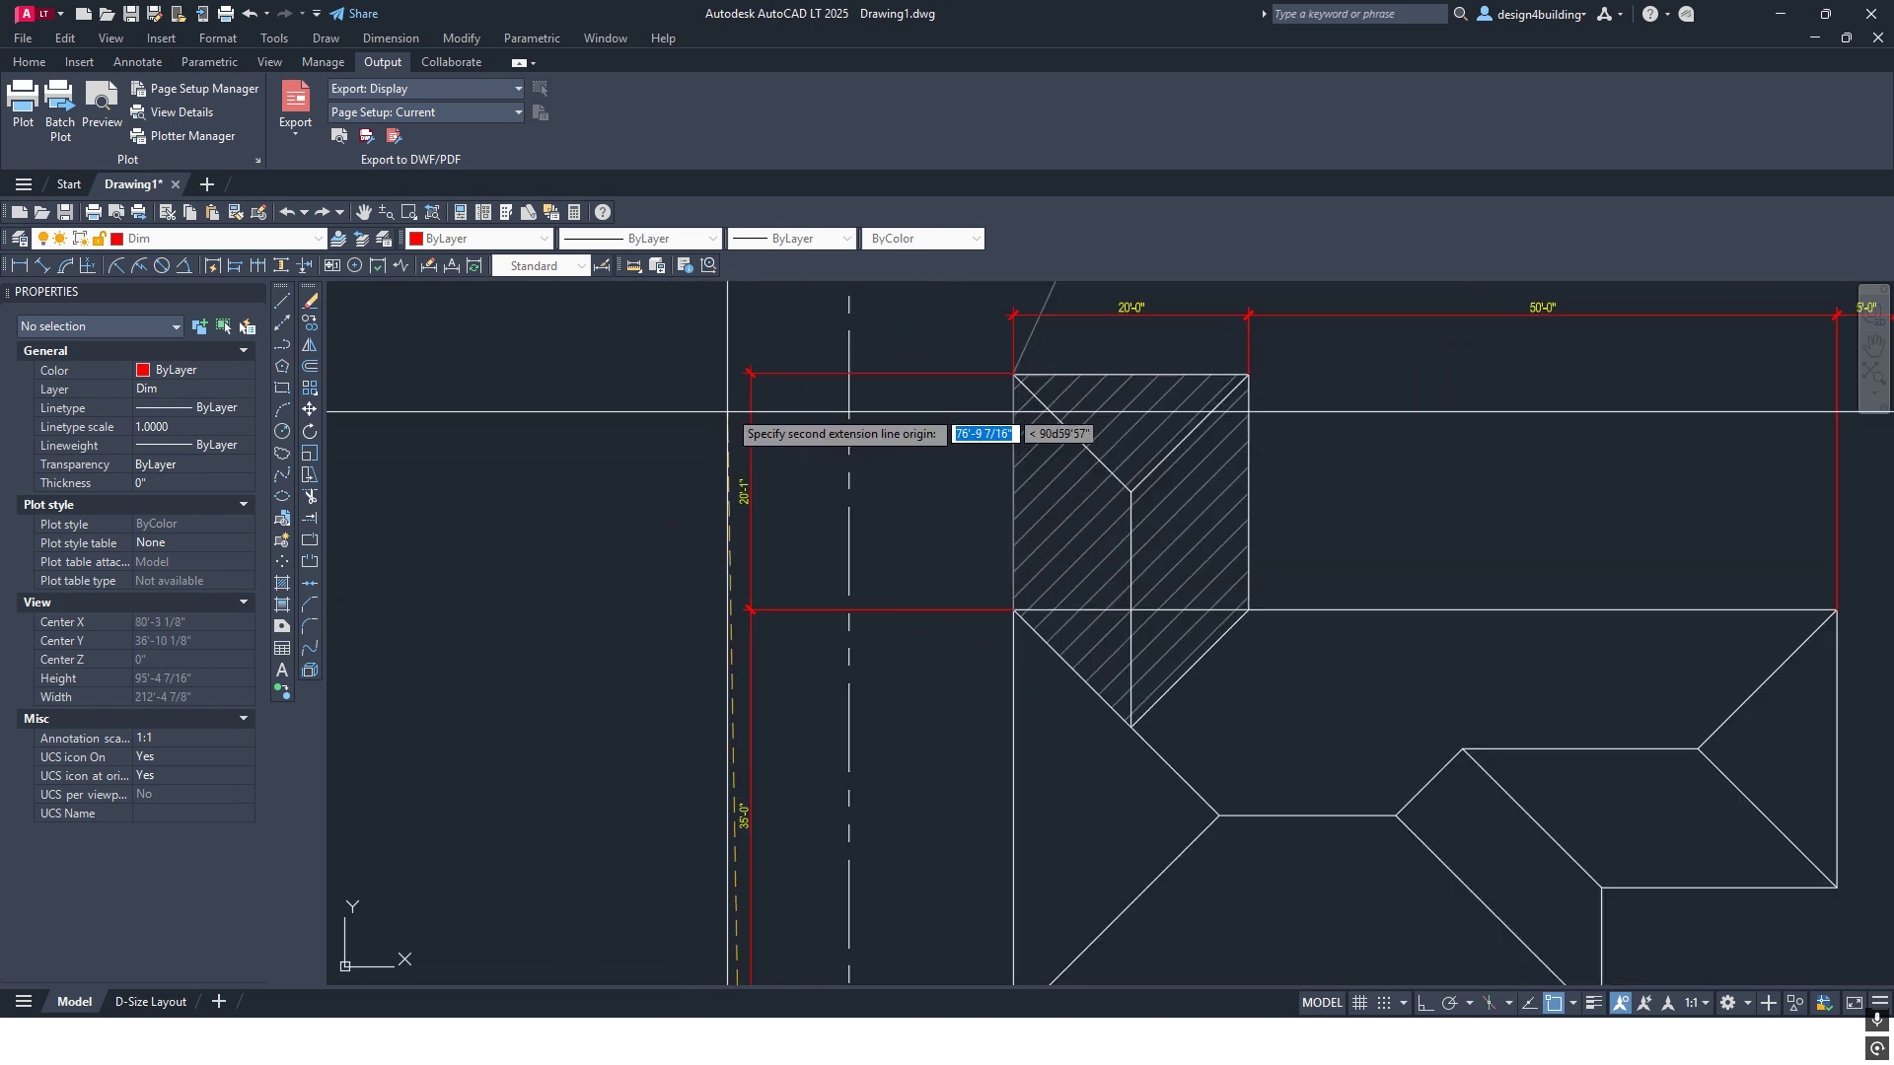
pyautogui.click(751, 362)
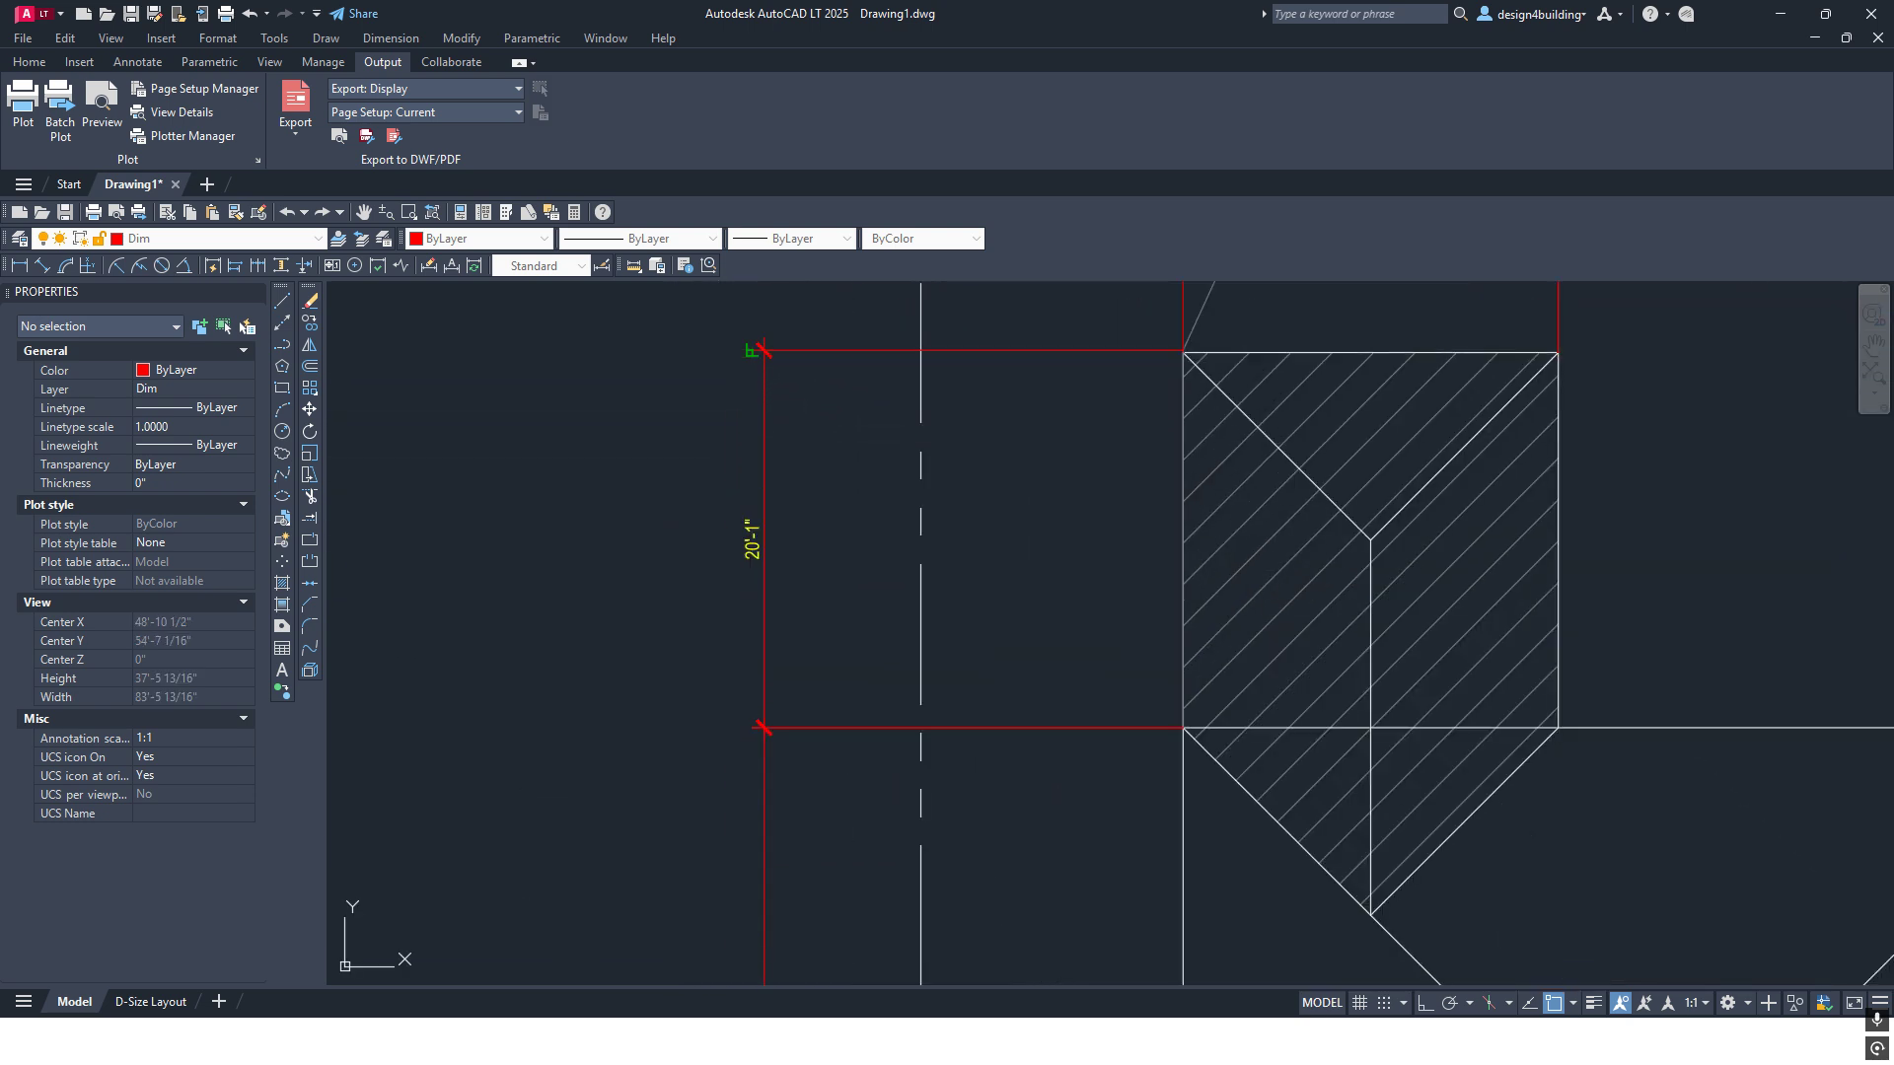
pyautogui.click(680, 453)
pyautogui.scroll(-4, 833, 653)
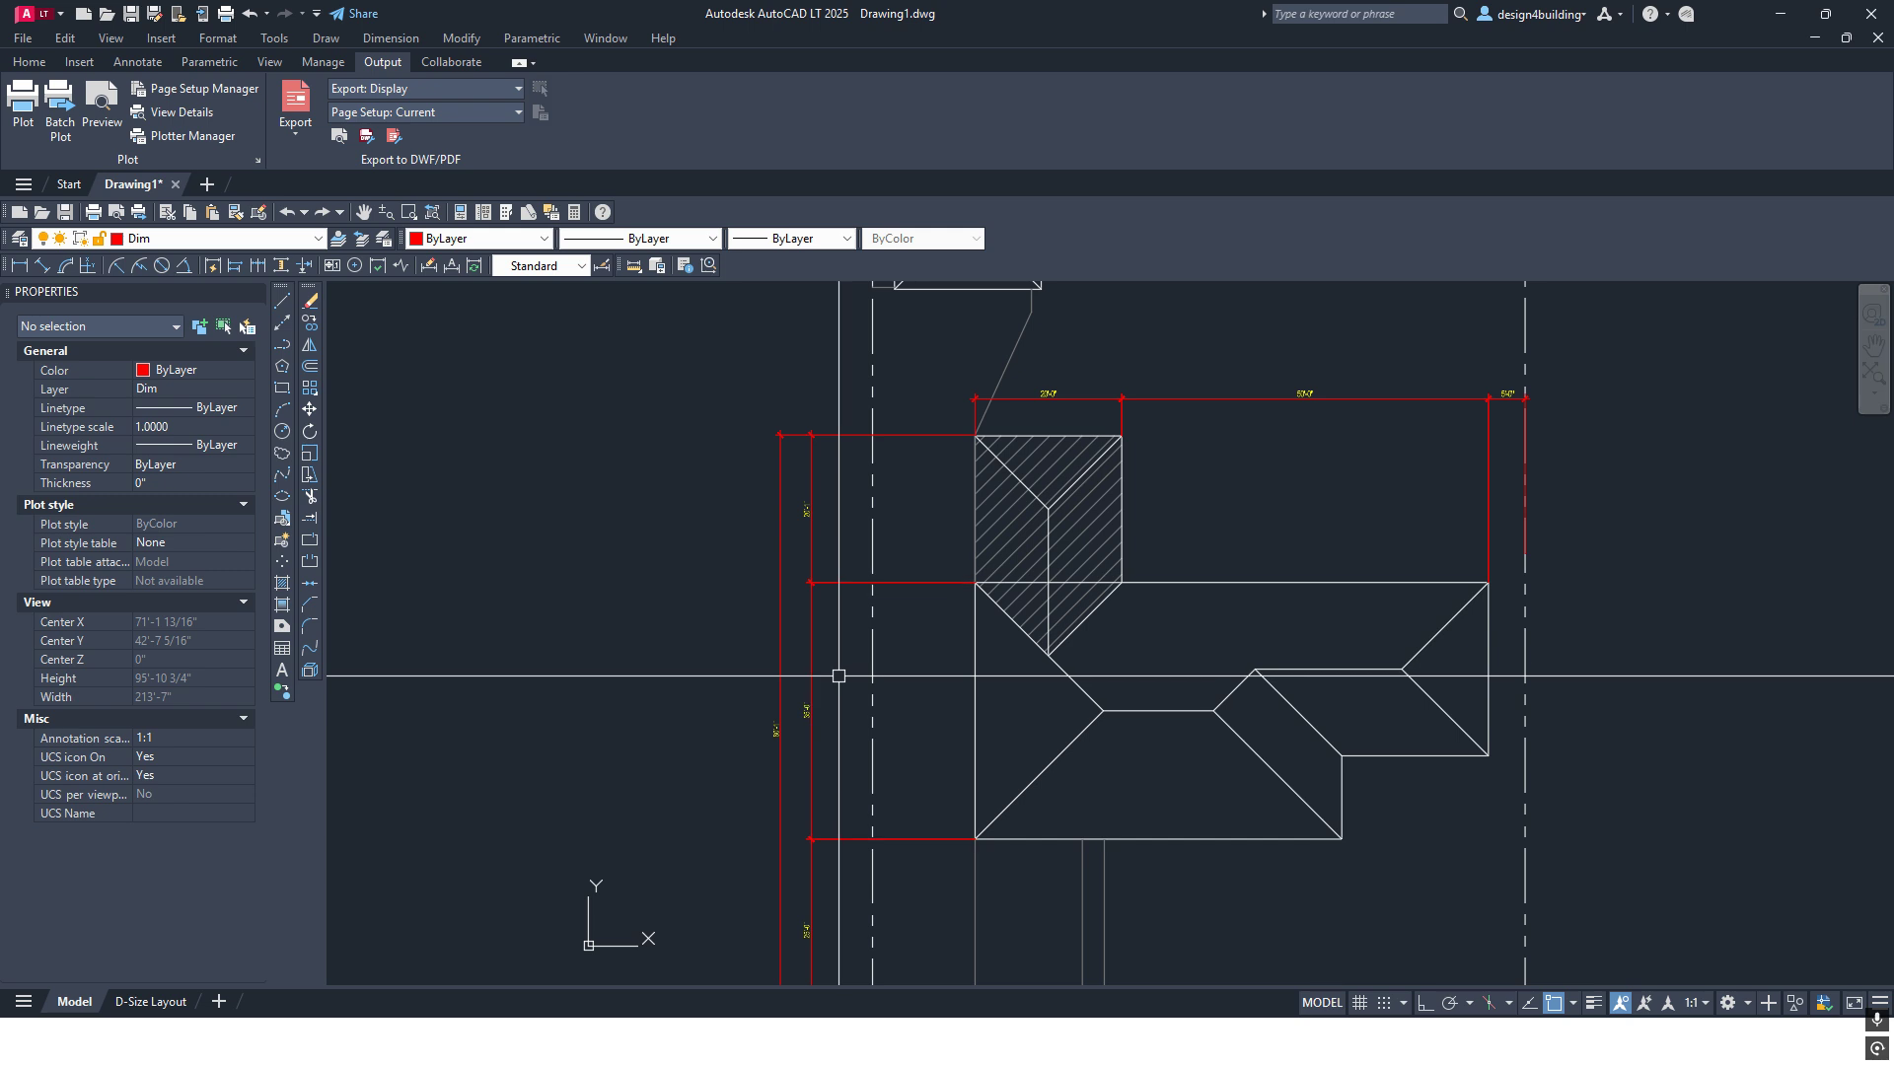
# Add an overall horizontal dimension from the addition's rear-left corner to the right property line, placed behind the horizontal dimension chain
pyautogui.moveTo(831, 667)
pyautogui.mouseDown(button='middle')
pyautogui.moveTo(838, 564)
pyautogui.moveTo(910, 633)
pyautogui.mouseUp(button='middle')
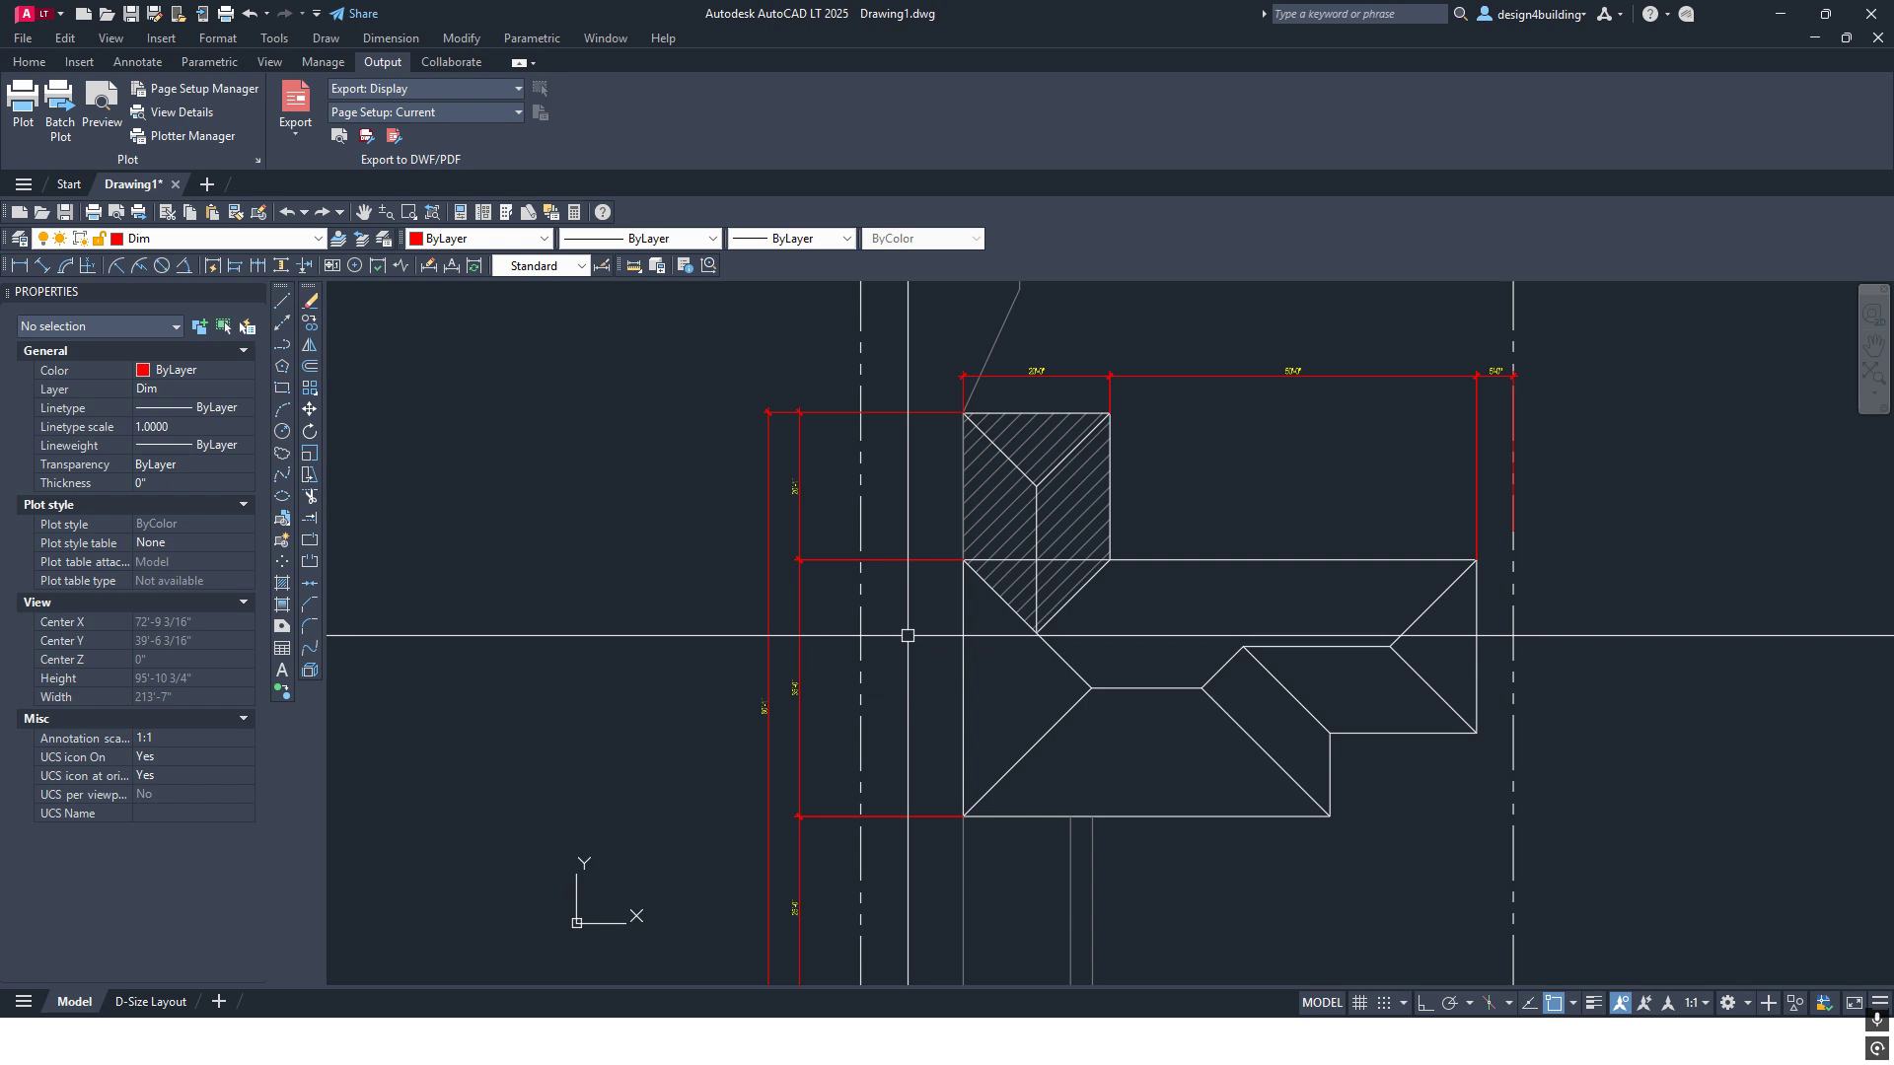
pyautogui.moveTo(905, 639)
pyautogui.mouseDown(button='middle')
pyautogui.moveTo(905, 592)
pyautogui.moveTo(886, 663)
pyautogui.mouseUp(button='middle')
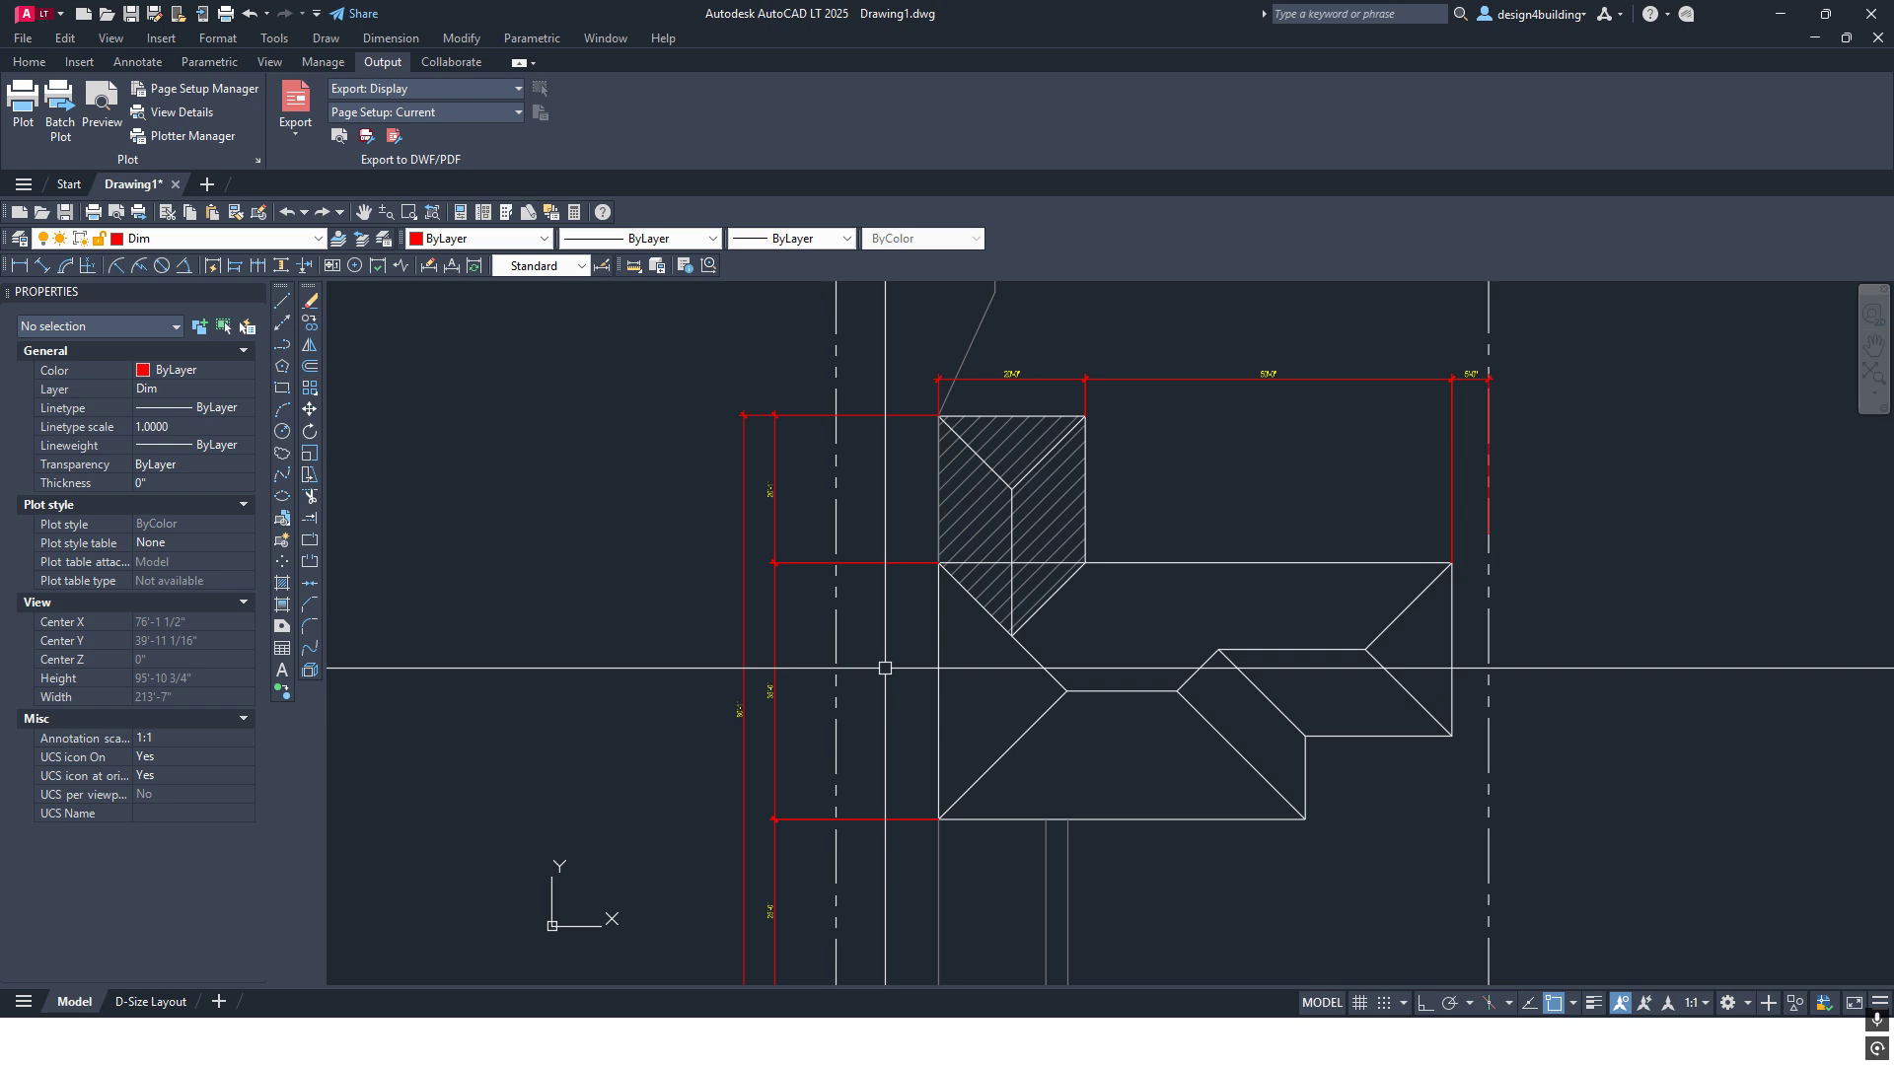
pyautogui.moveTo(885, 667); pyautogui.dragTo(866, 760, button='middle')
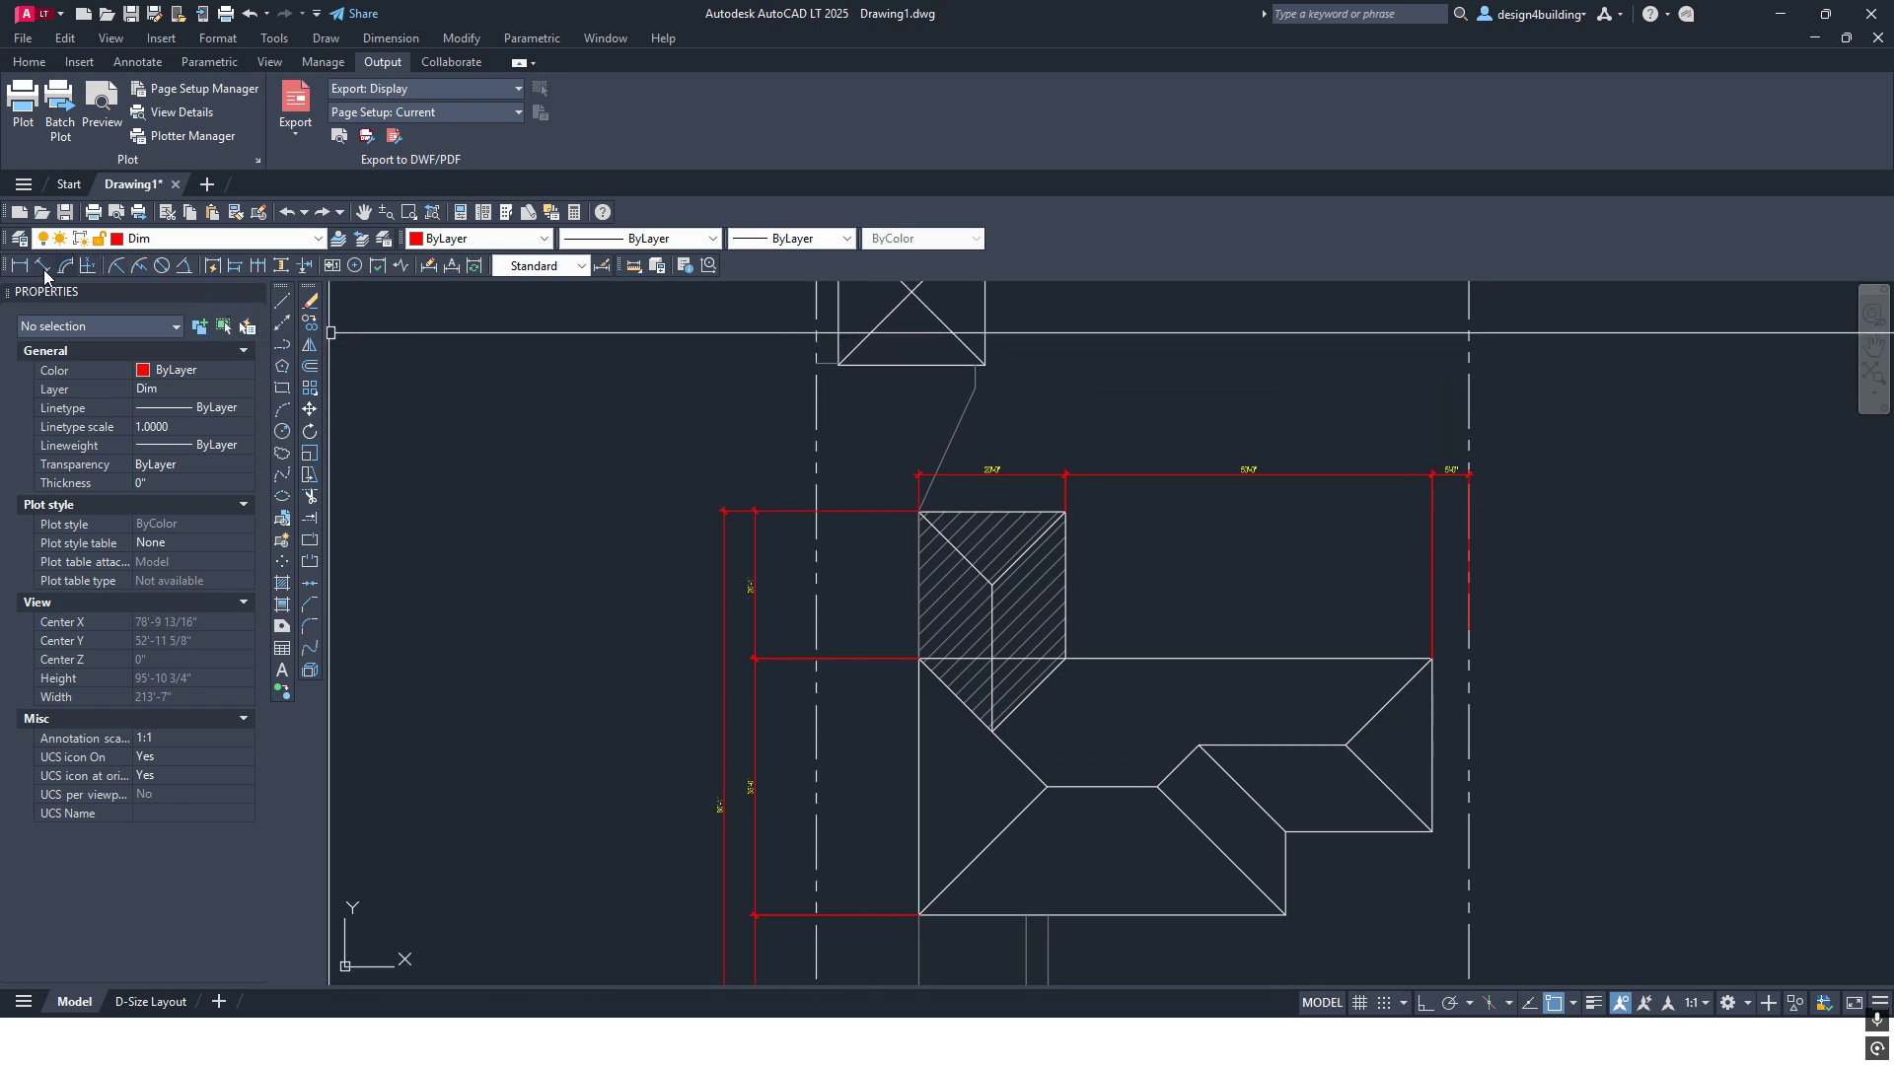
pyautogui.click(19, 266)
pyautogui.scroll(2, 1273, 439)
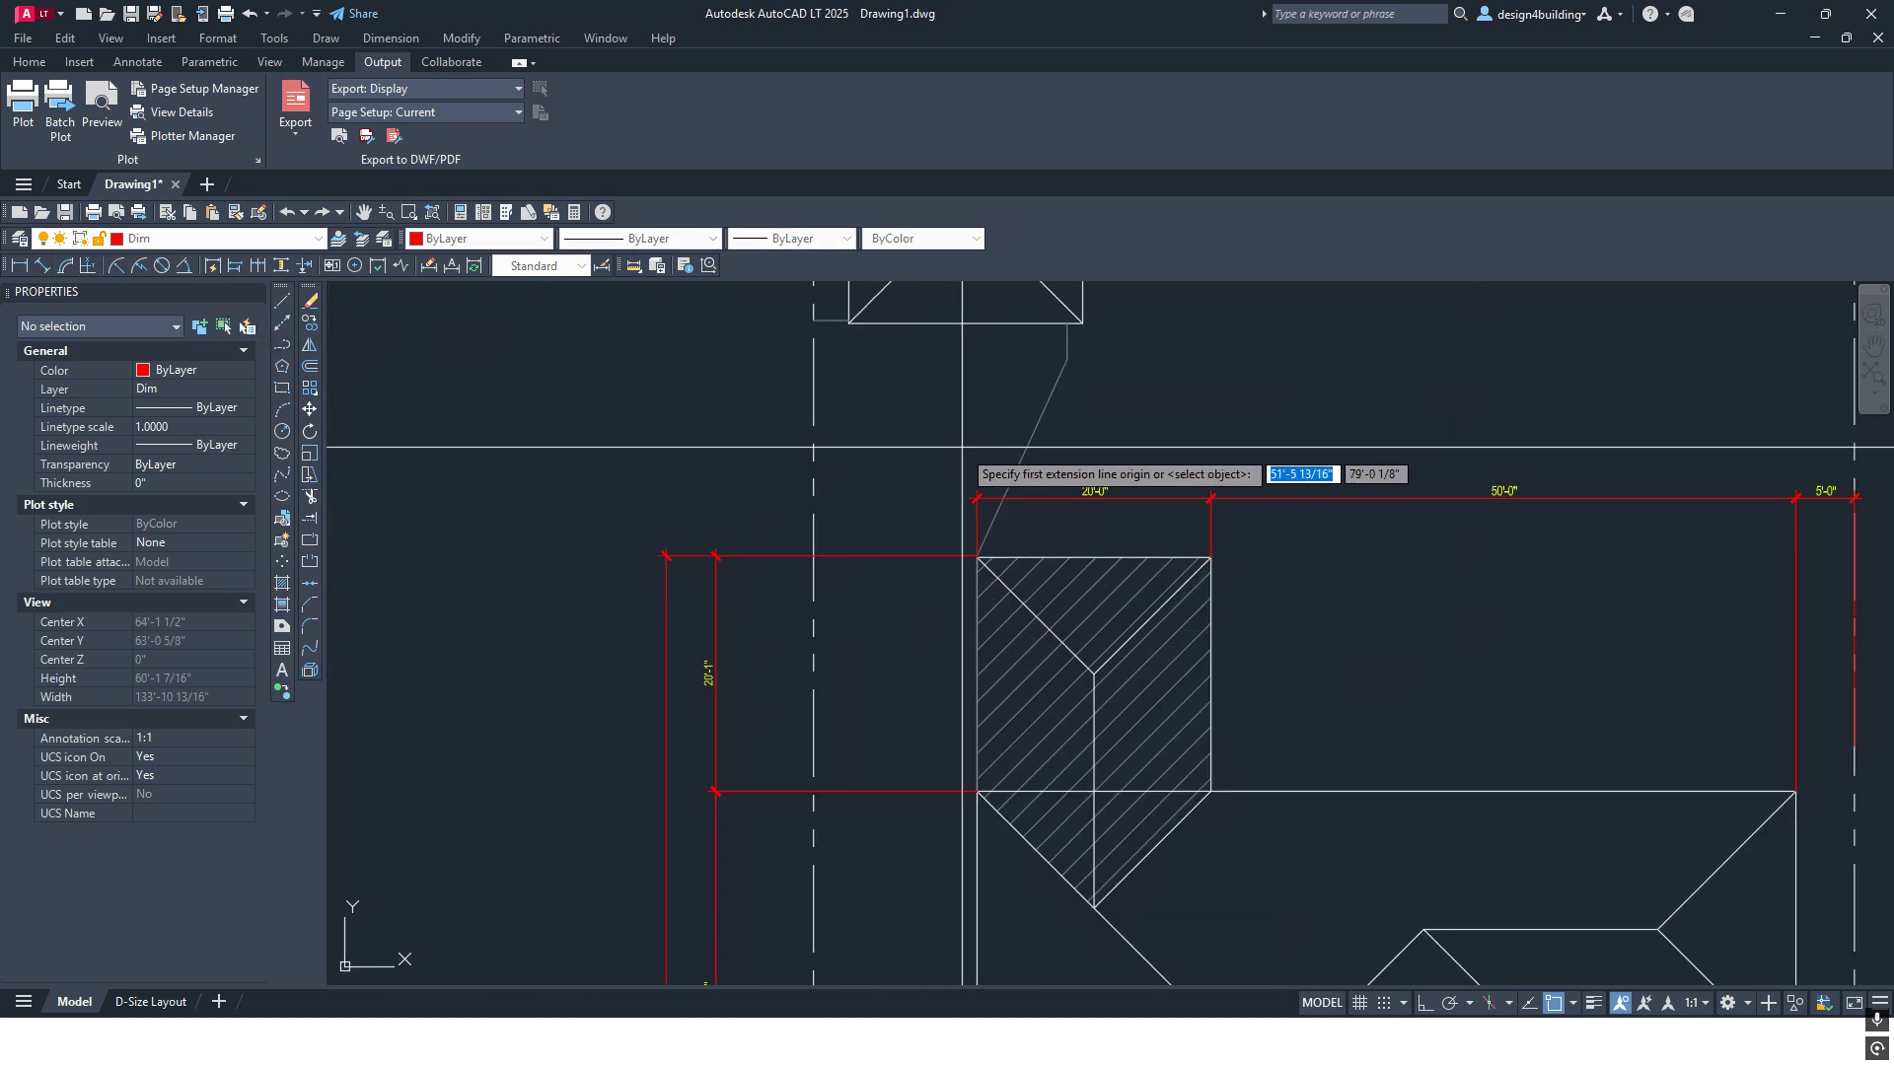
pyautogui.click(977, 494)
pyautogui.moveTo(1497, 423); pyautogui.dragTo(1003, 450, button='middle')
pyautogui.click(1361, 527)
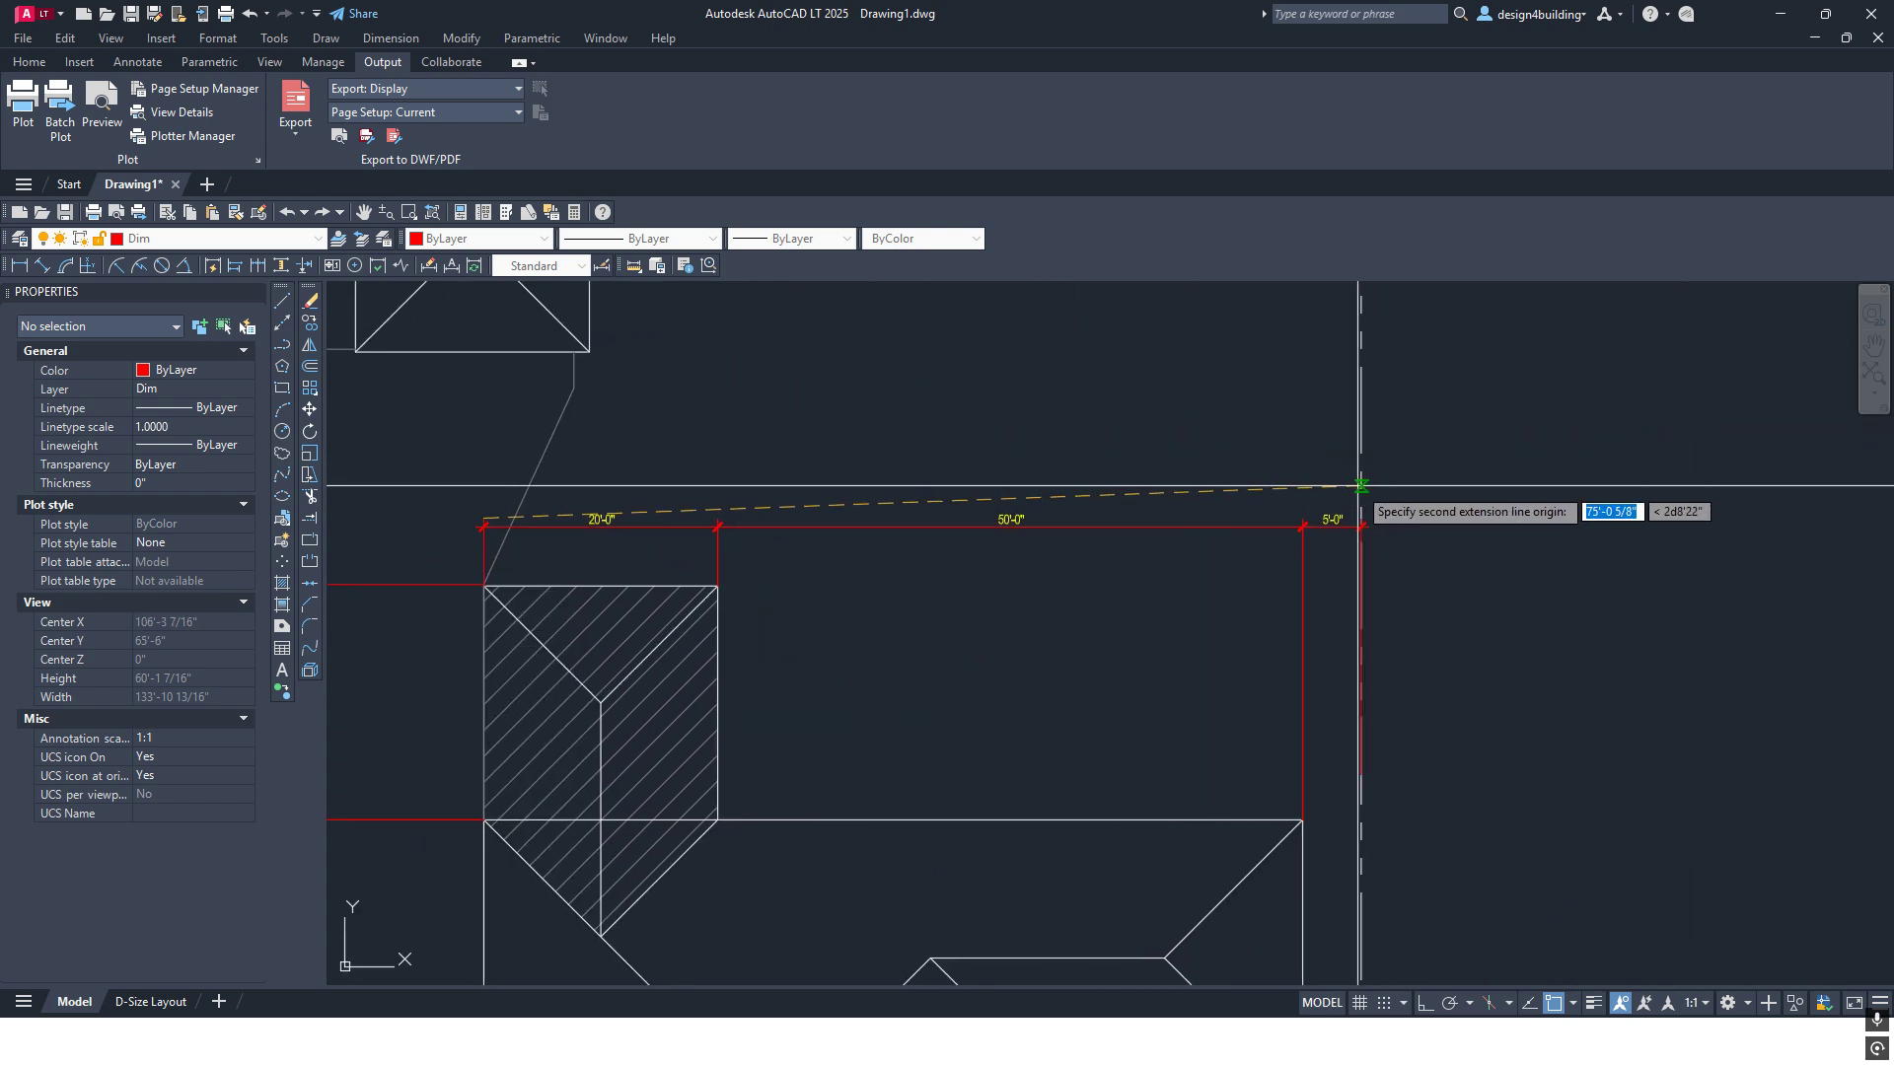
pyautogui.click(1306, 470)
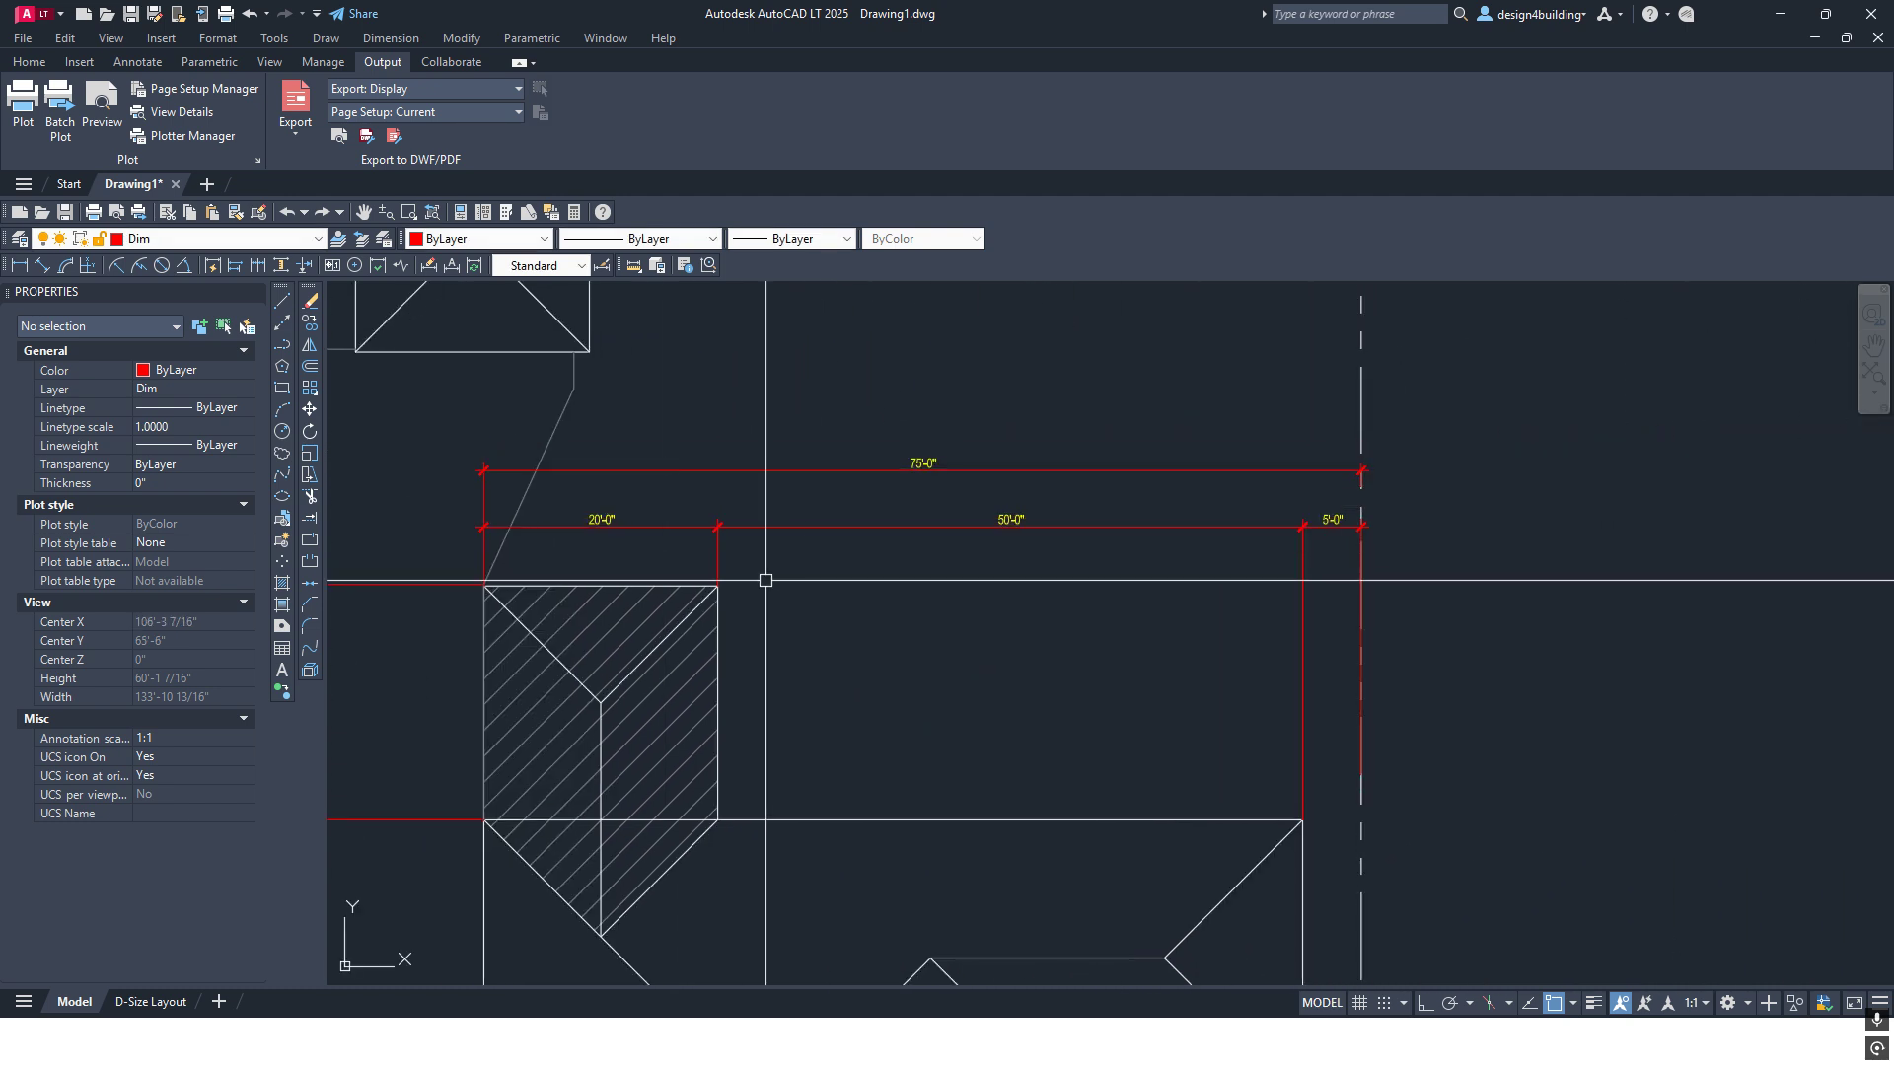
# Examine the vertical and horizontal dimensions of the house and addition, including the overall ones, in relation to the whole lot
pyautogui.moveTo(766, 579); pyautogui.dragTo(856, 463, button='middle')
pyautogui.scroll(-2, 855, 463)
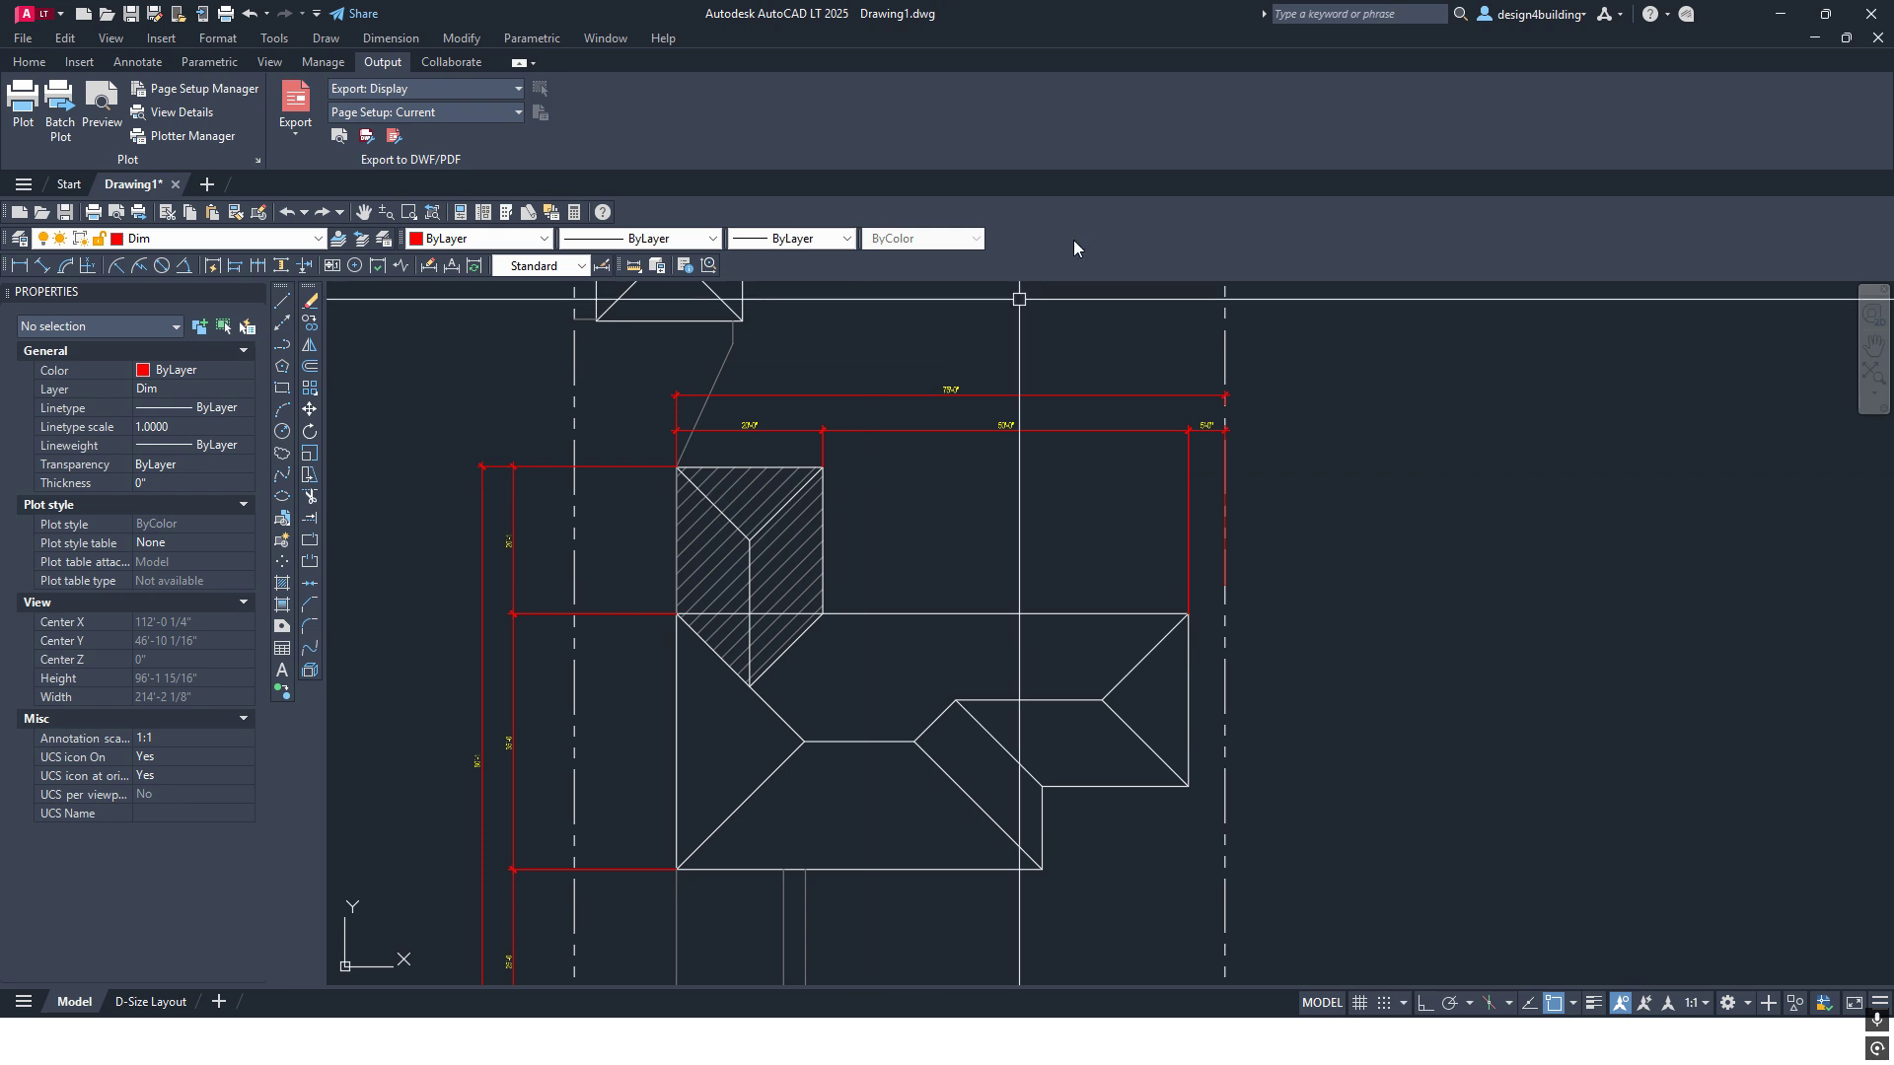
pyautogui.scroll(-1, 960, 416)
pyautogui.scroll(1, 682, 614)
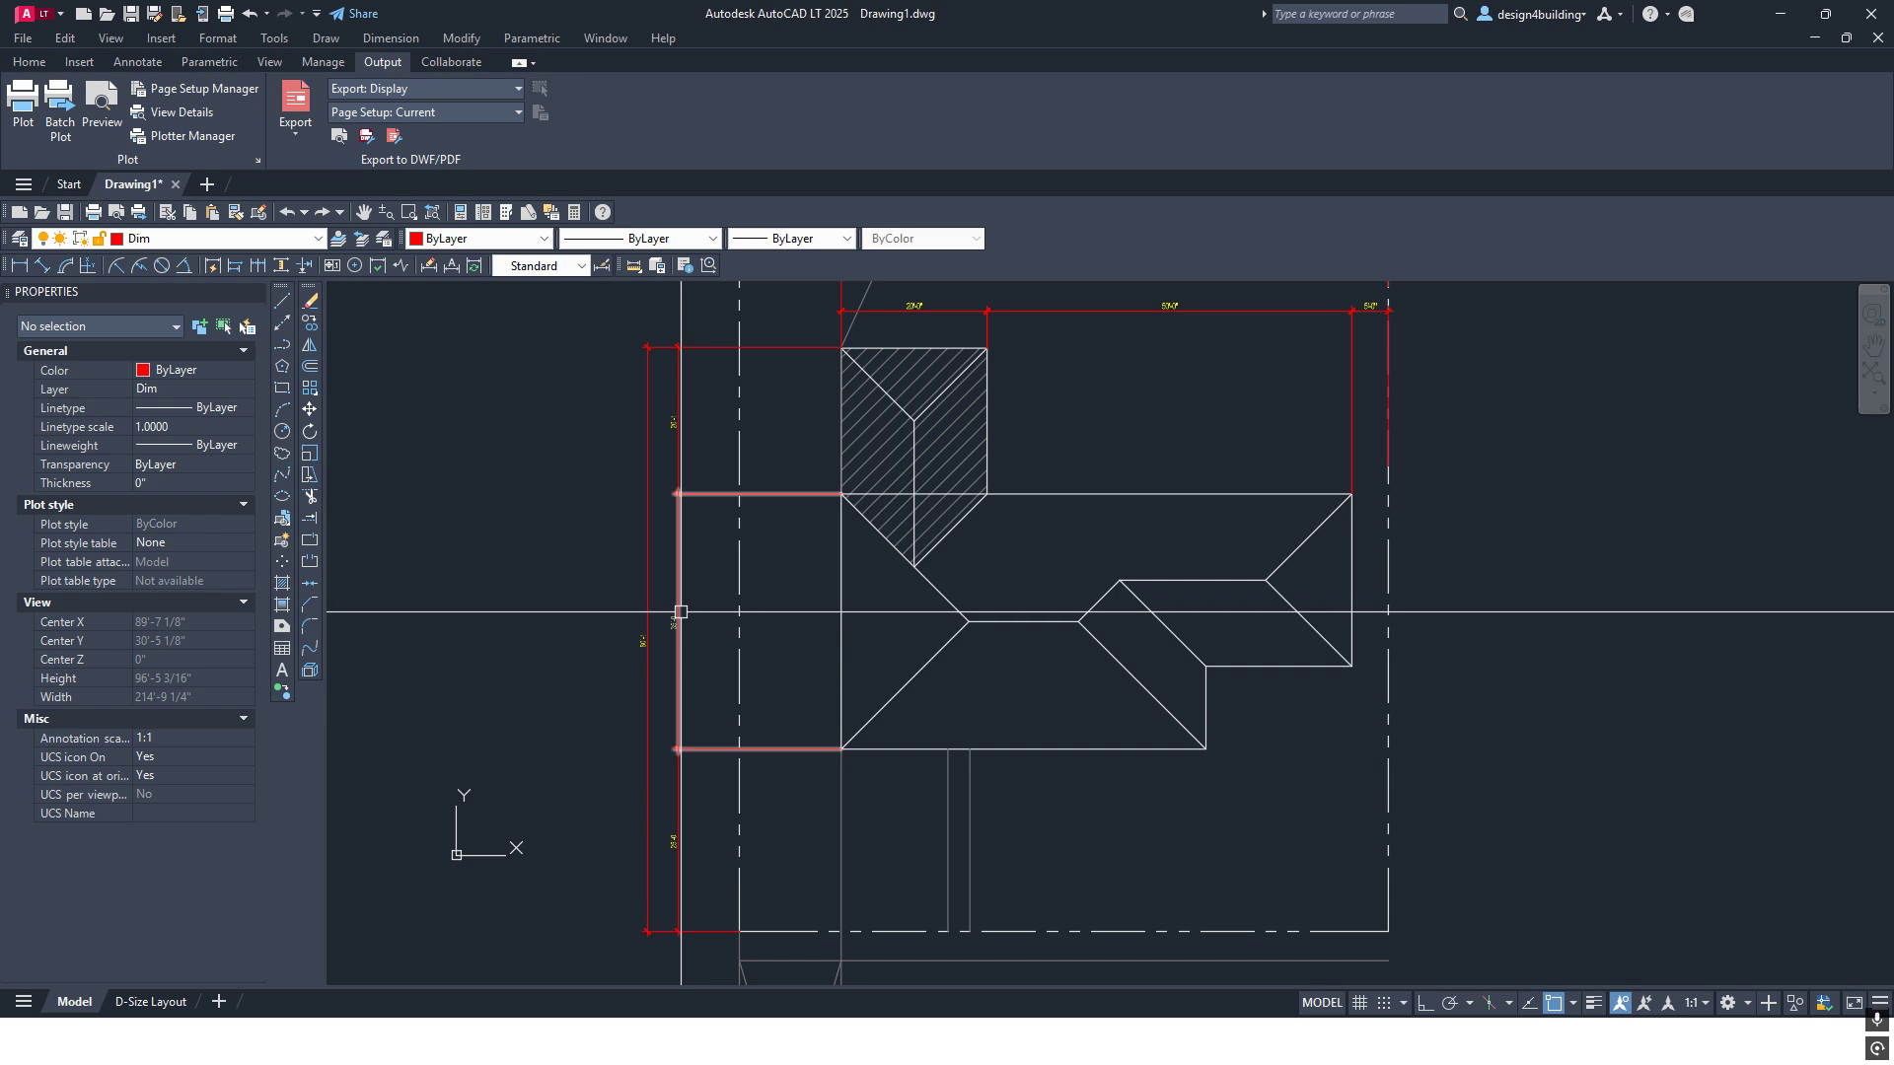
pyautogui.scroll(-4, 790, 579)
pyautogui.scroll(4, 830, 508)
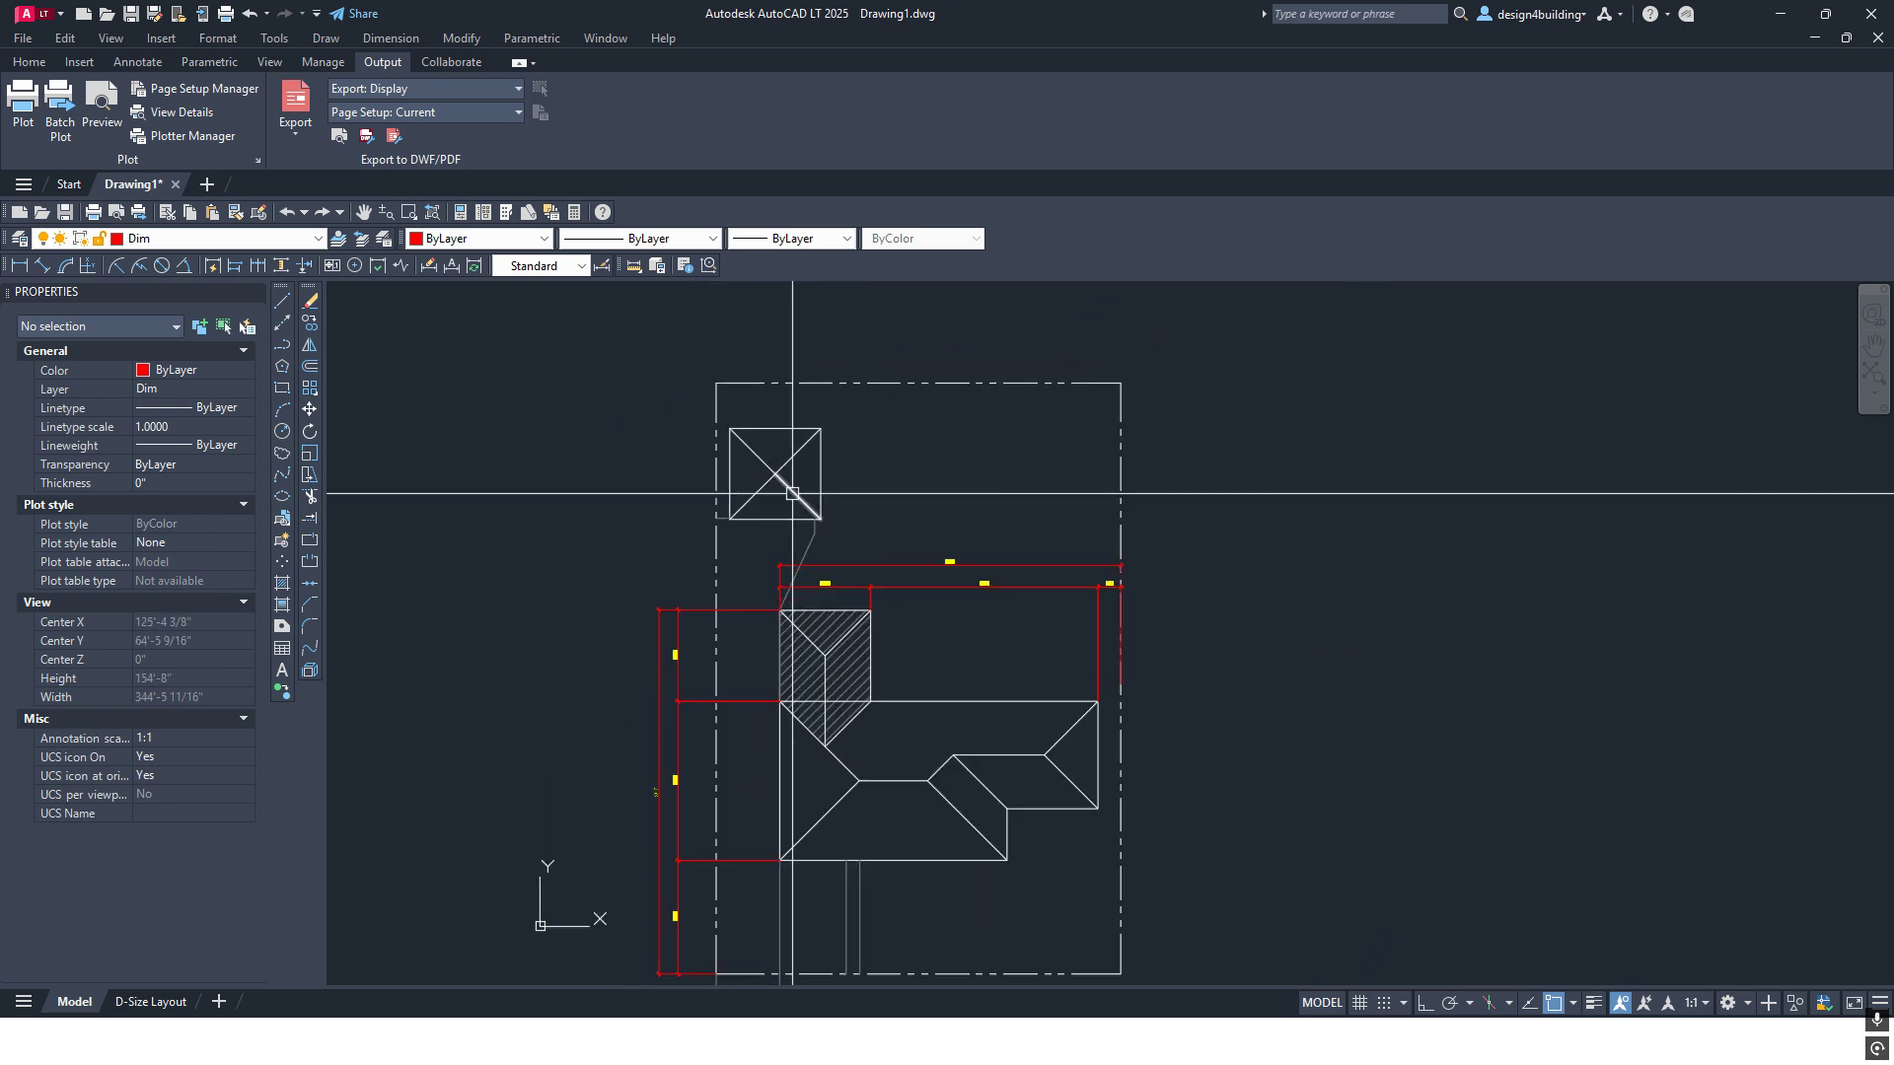
pyautogui.scroll(-2, 664, 597)
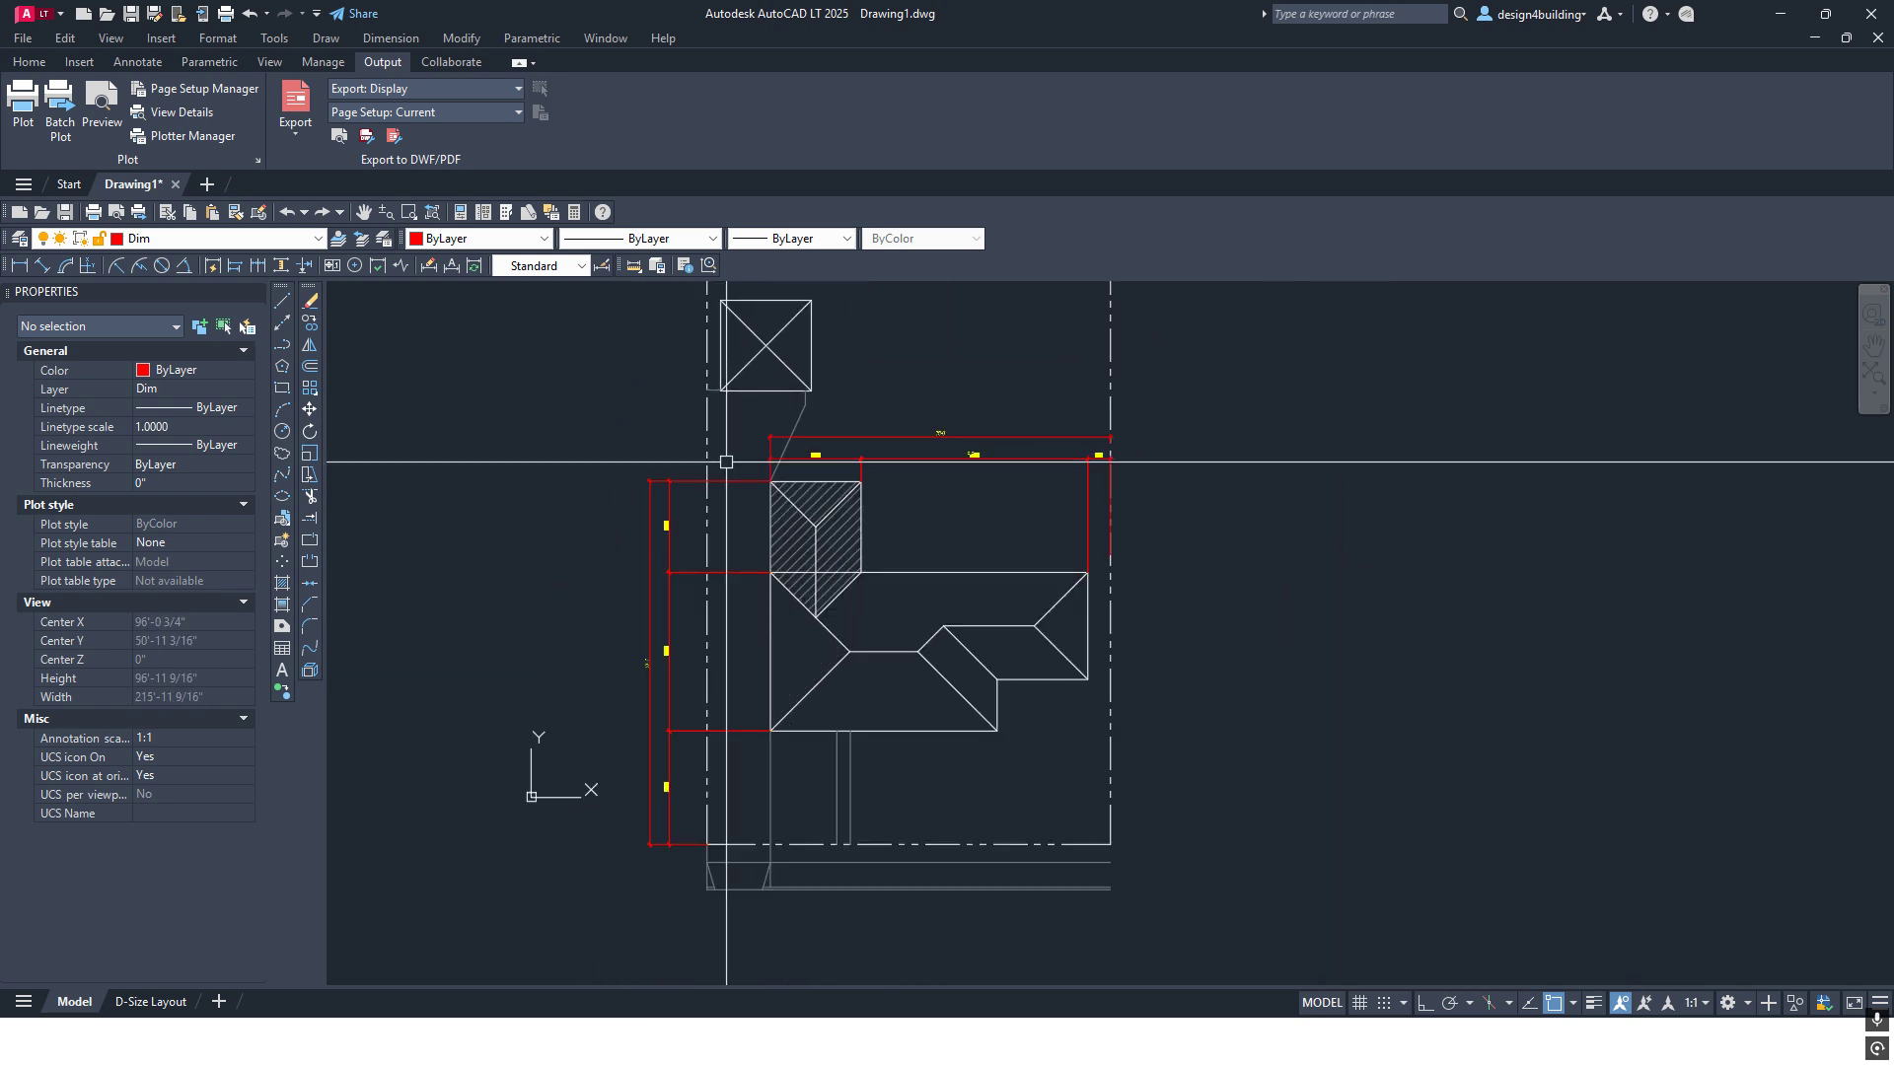
pyautogui.scroll(2, 655, 697)
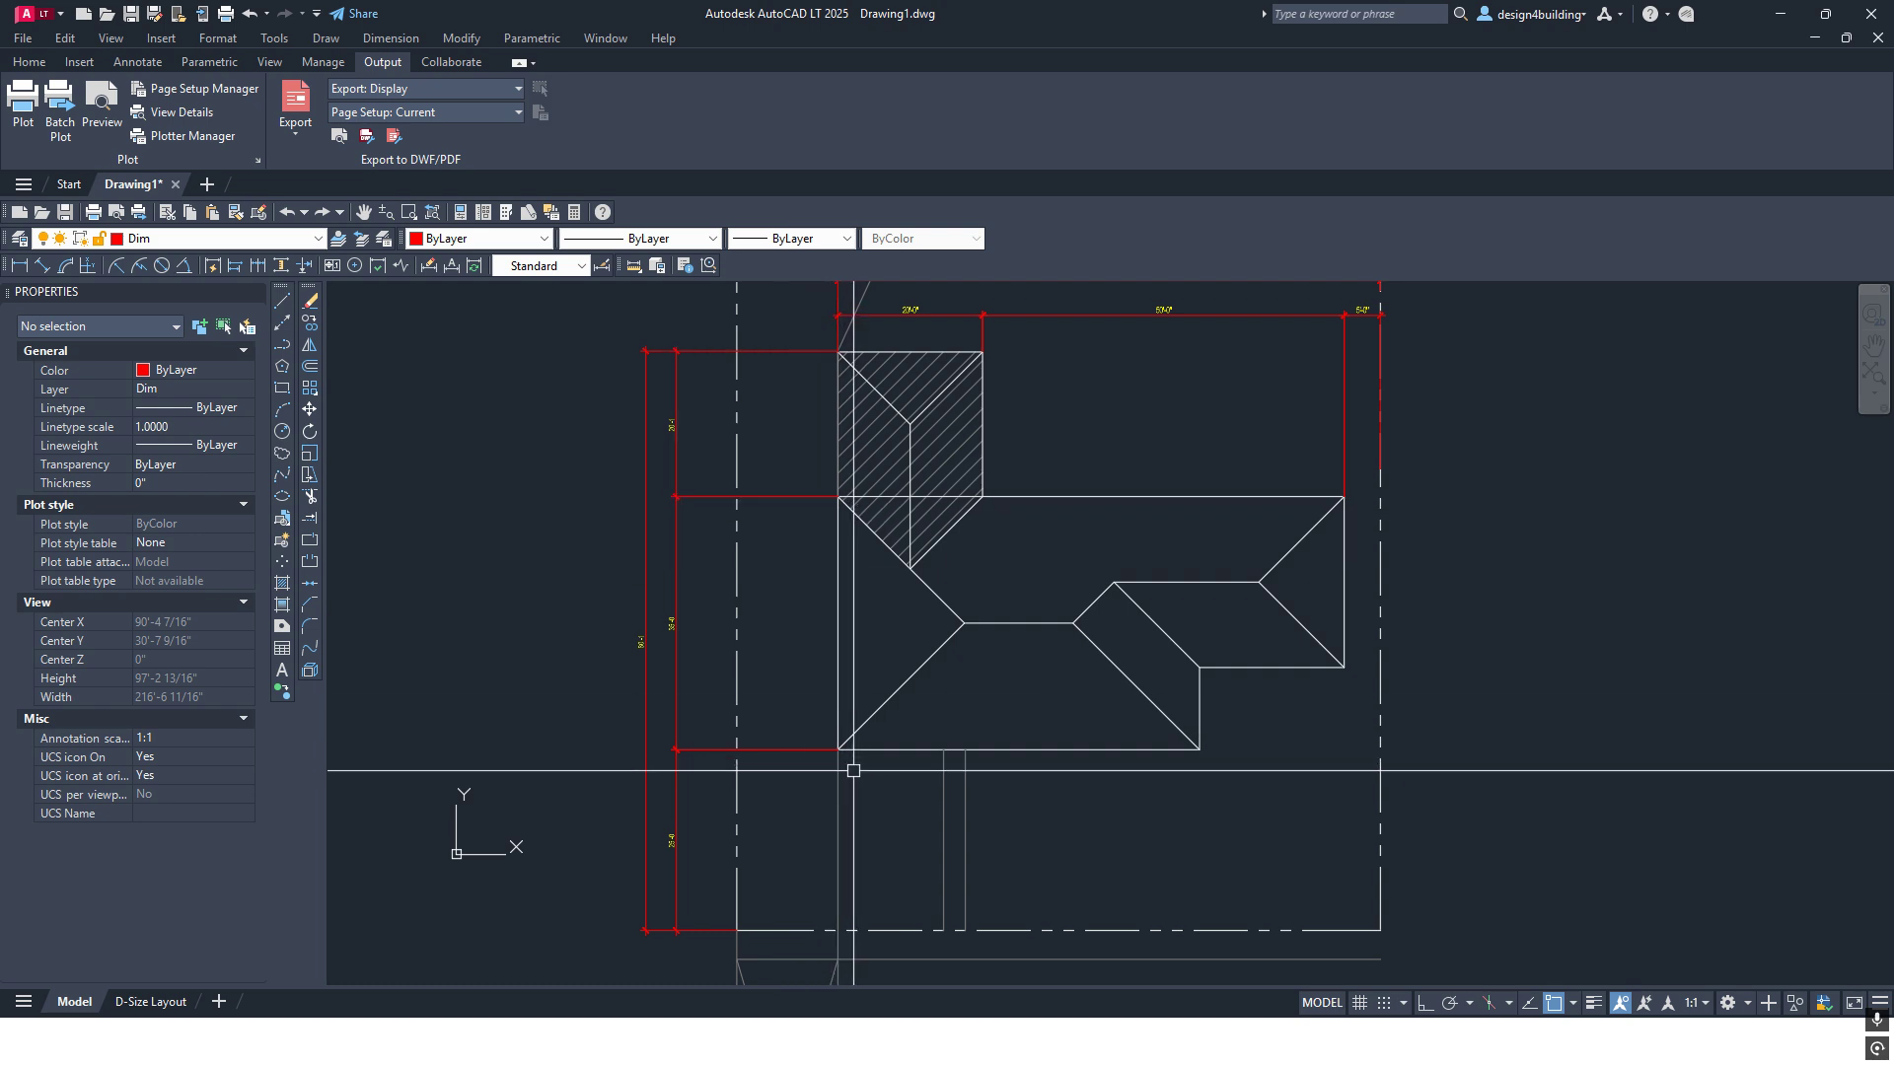
pyautogui.scroll(2, 853, 771)
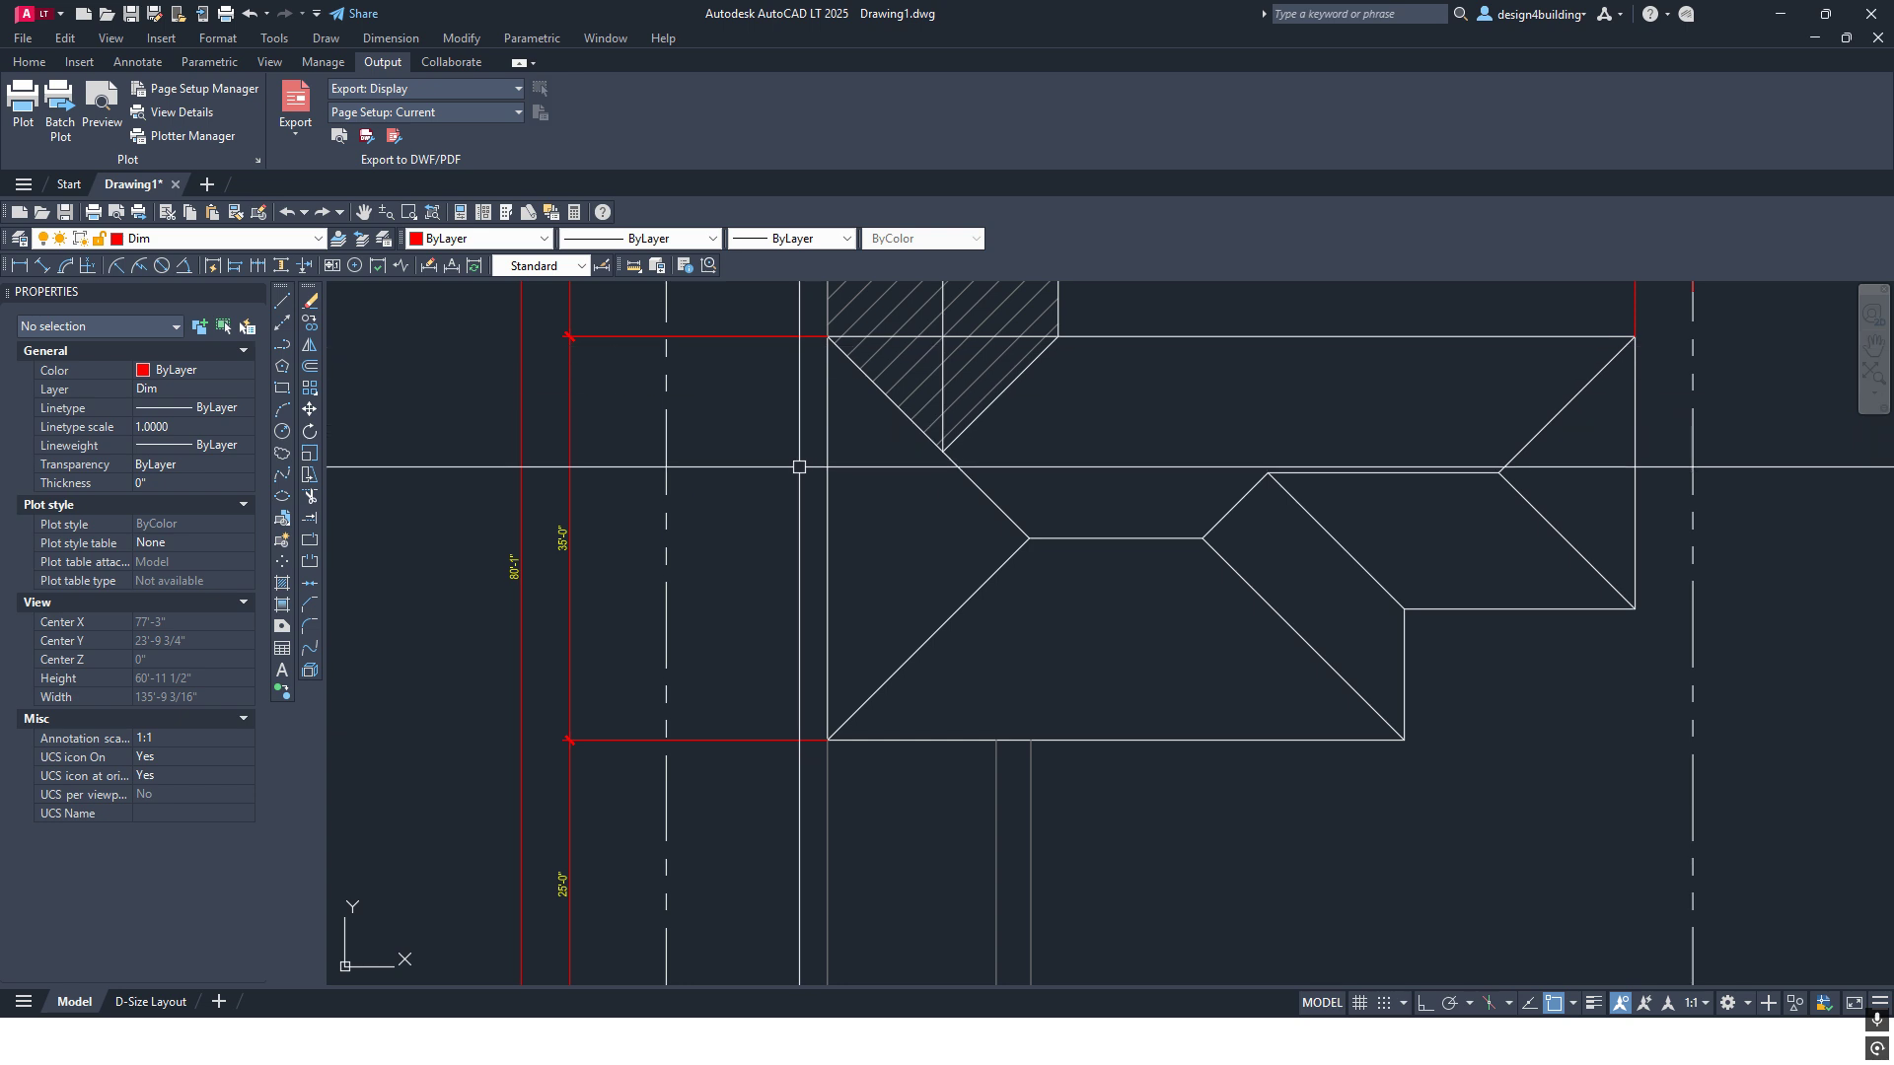
pyautogui.scroll(-6, 848, 554)
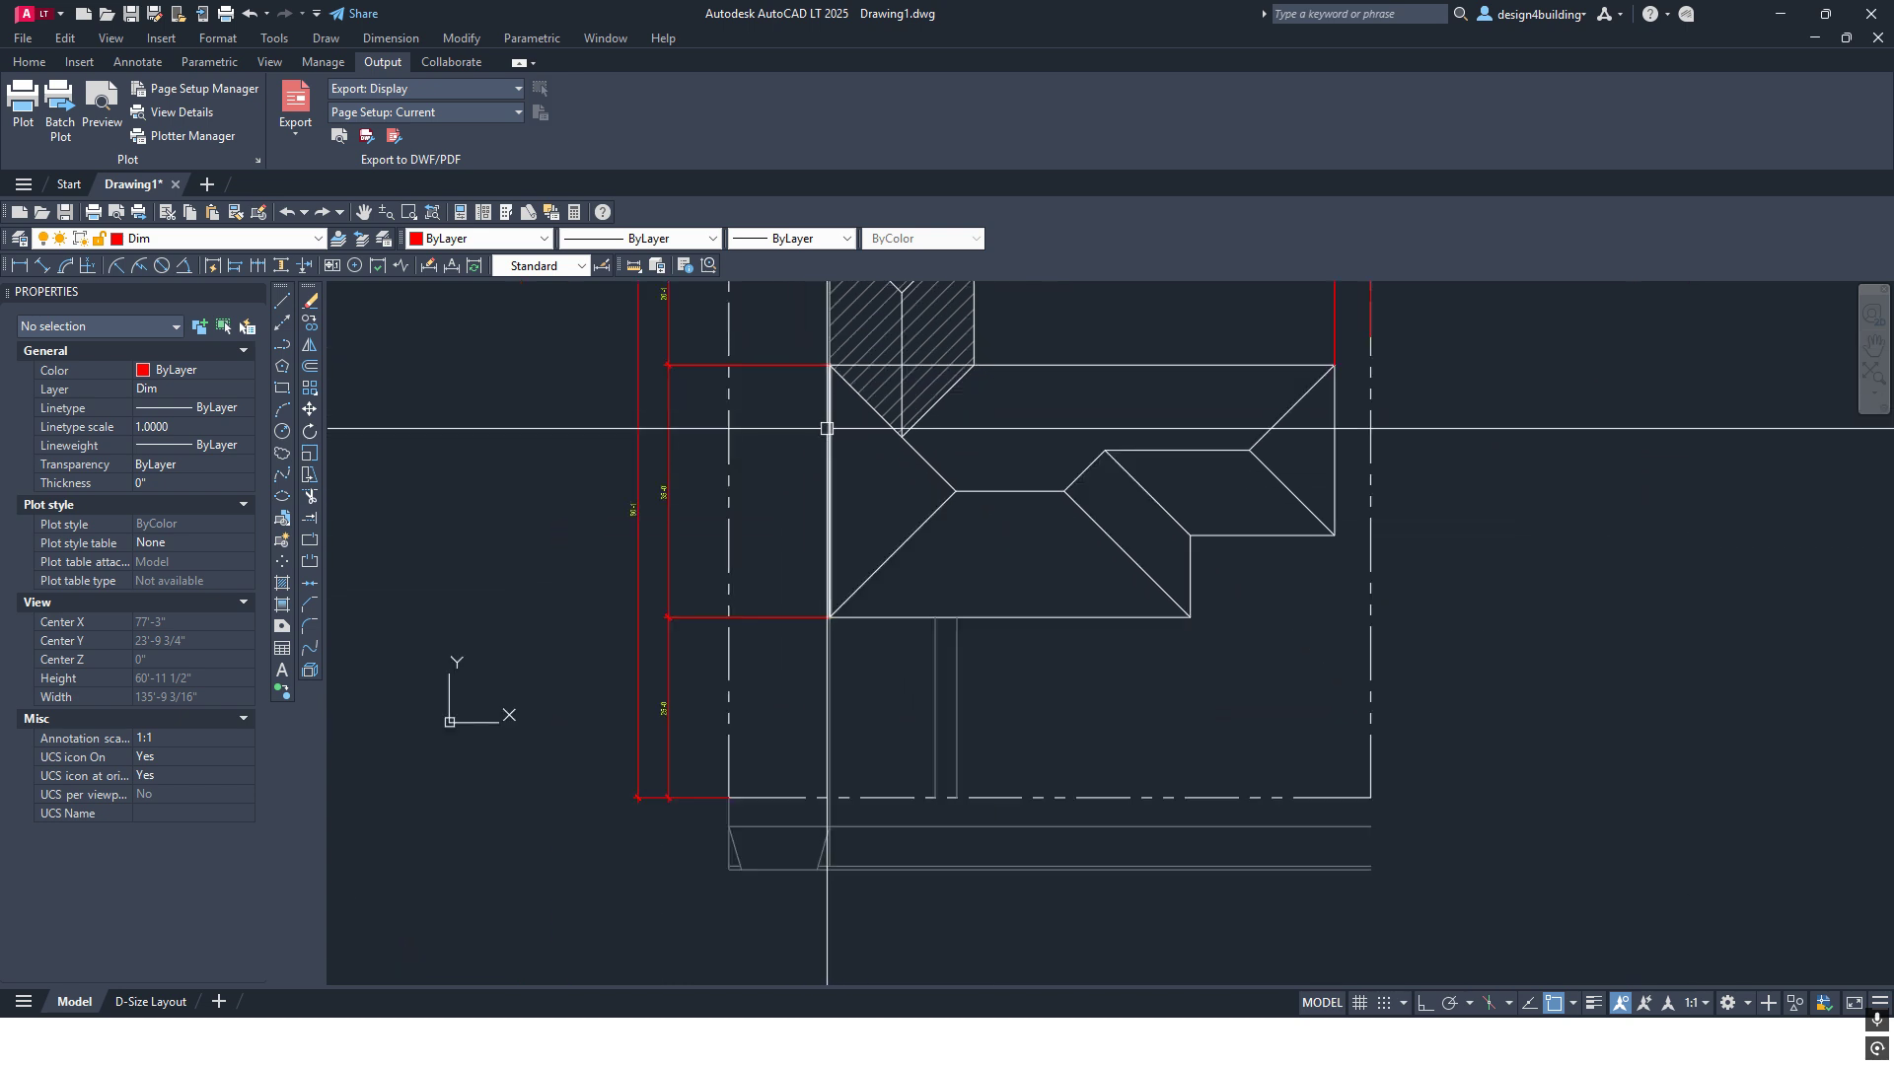
pyautogui.scroll(2, 659, 656)
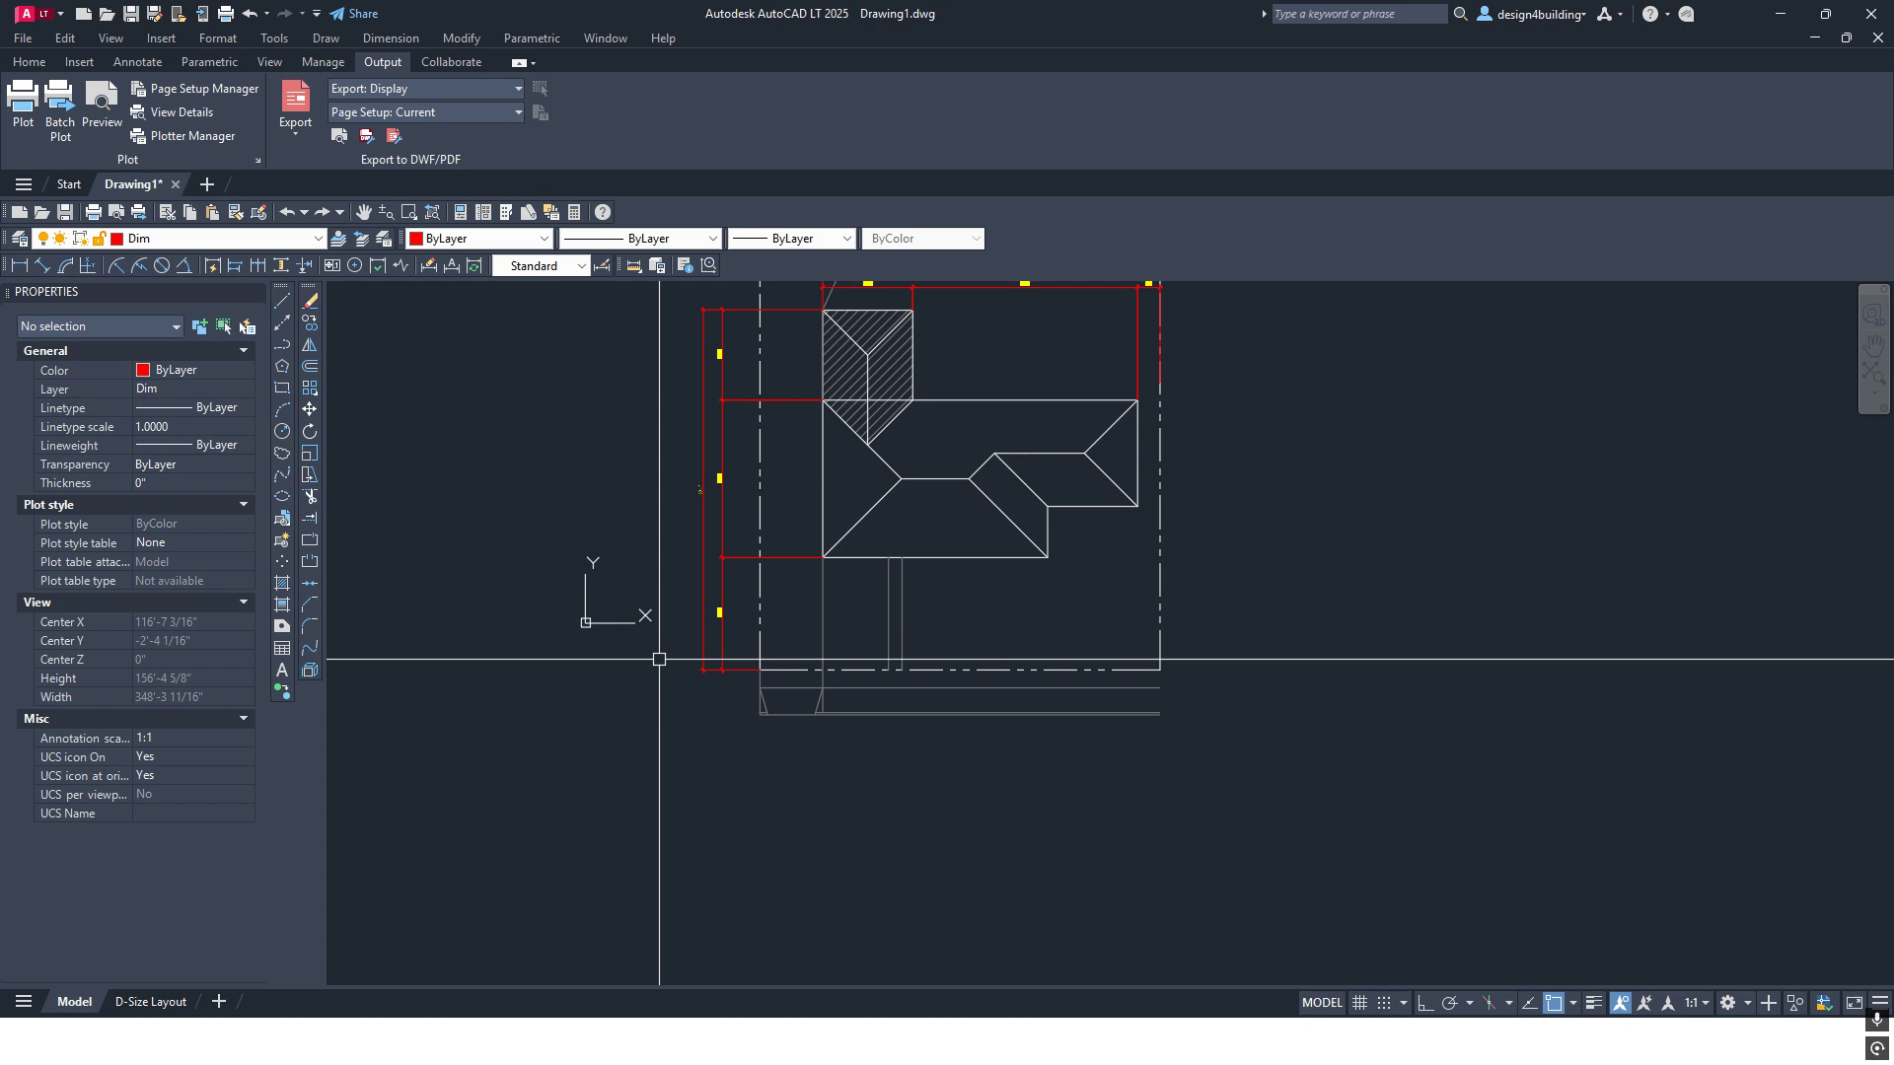
pyautogui.moveTo(659, 659)
pyautogui.mouseDown(button='middle')
pyautogui.moveTo(664, 630)
pyautogui.moveTo(625, 767)
pyautogui.moveTo(562, 795)
pyautogui.mouseUp(button='middle')
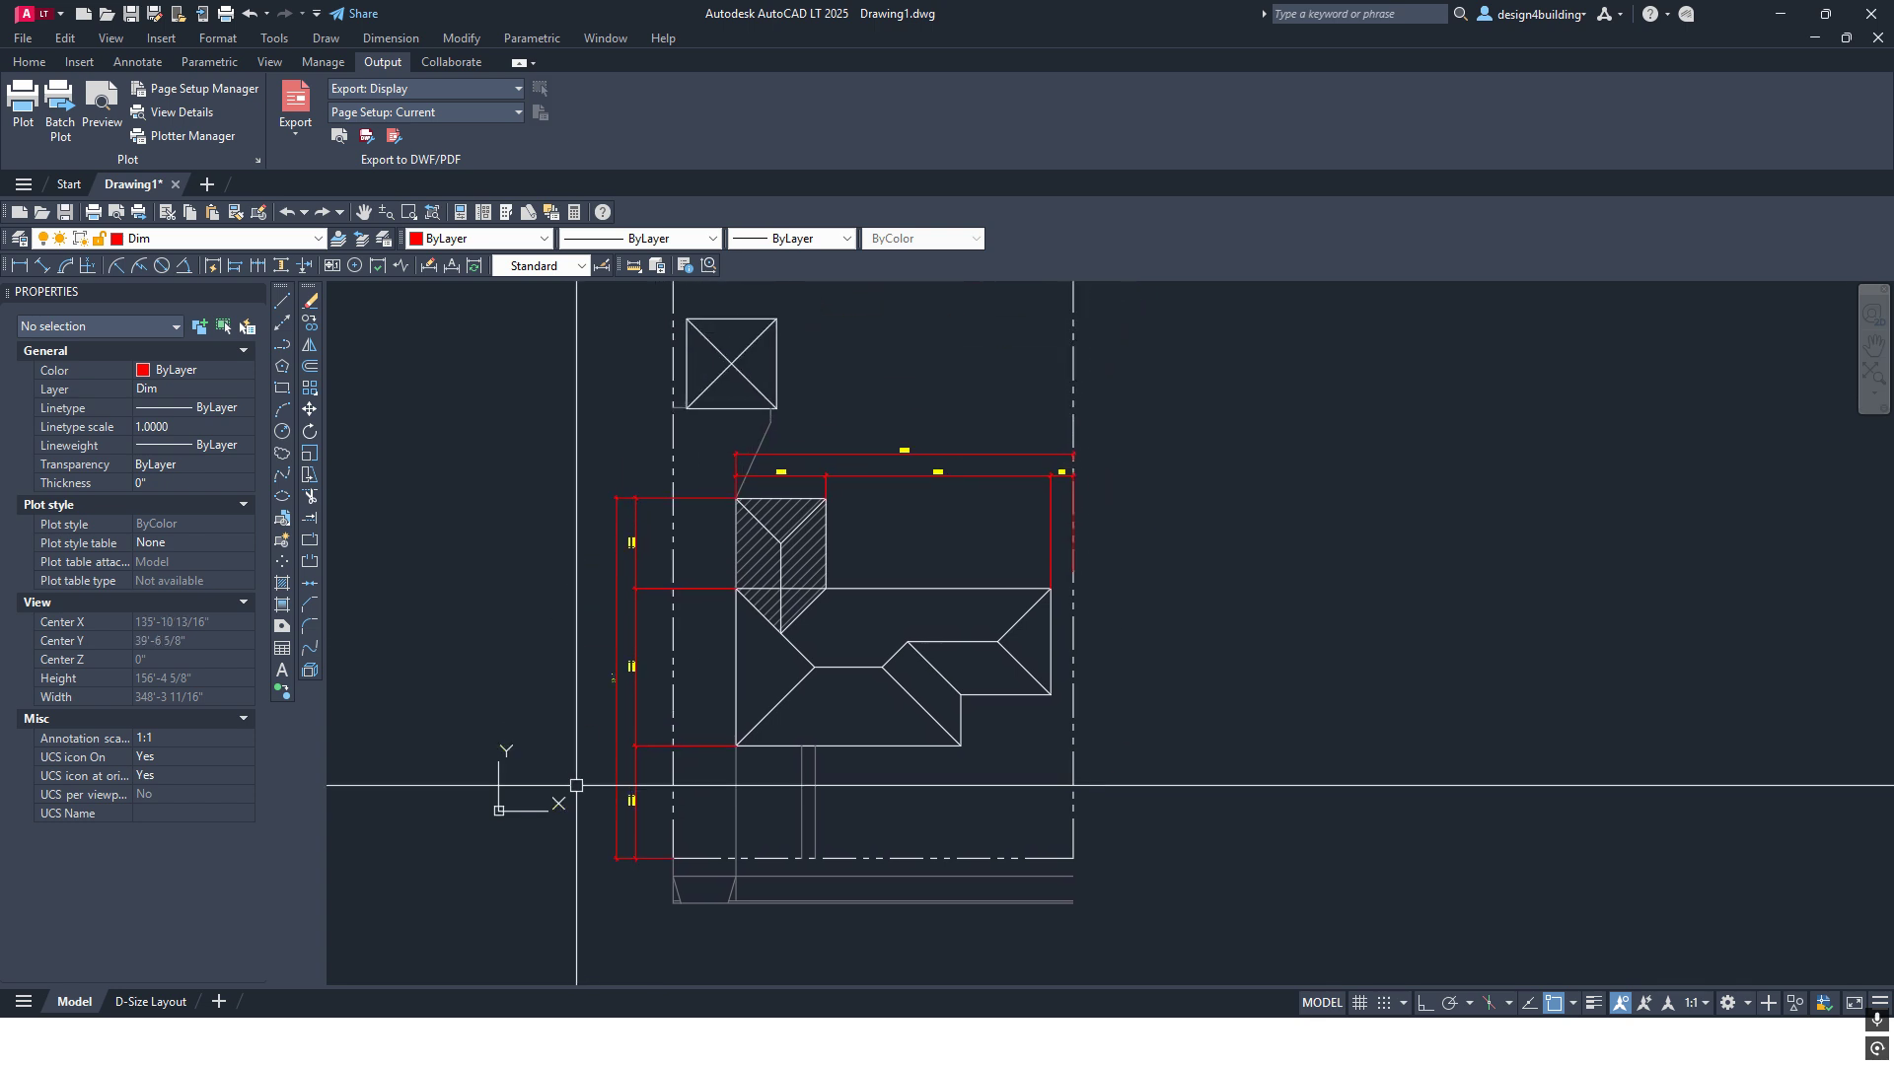
pyautogui.scroll(4, 753, 498)
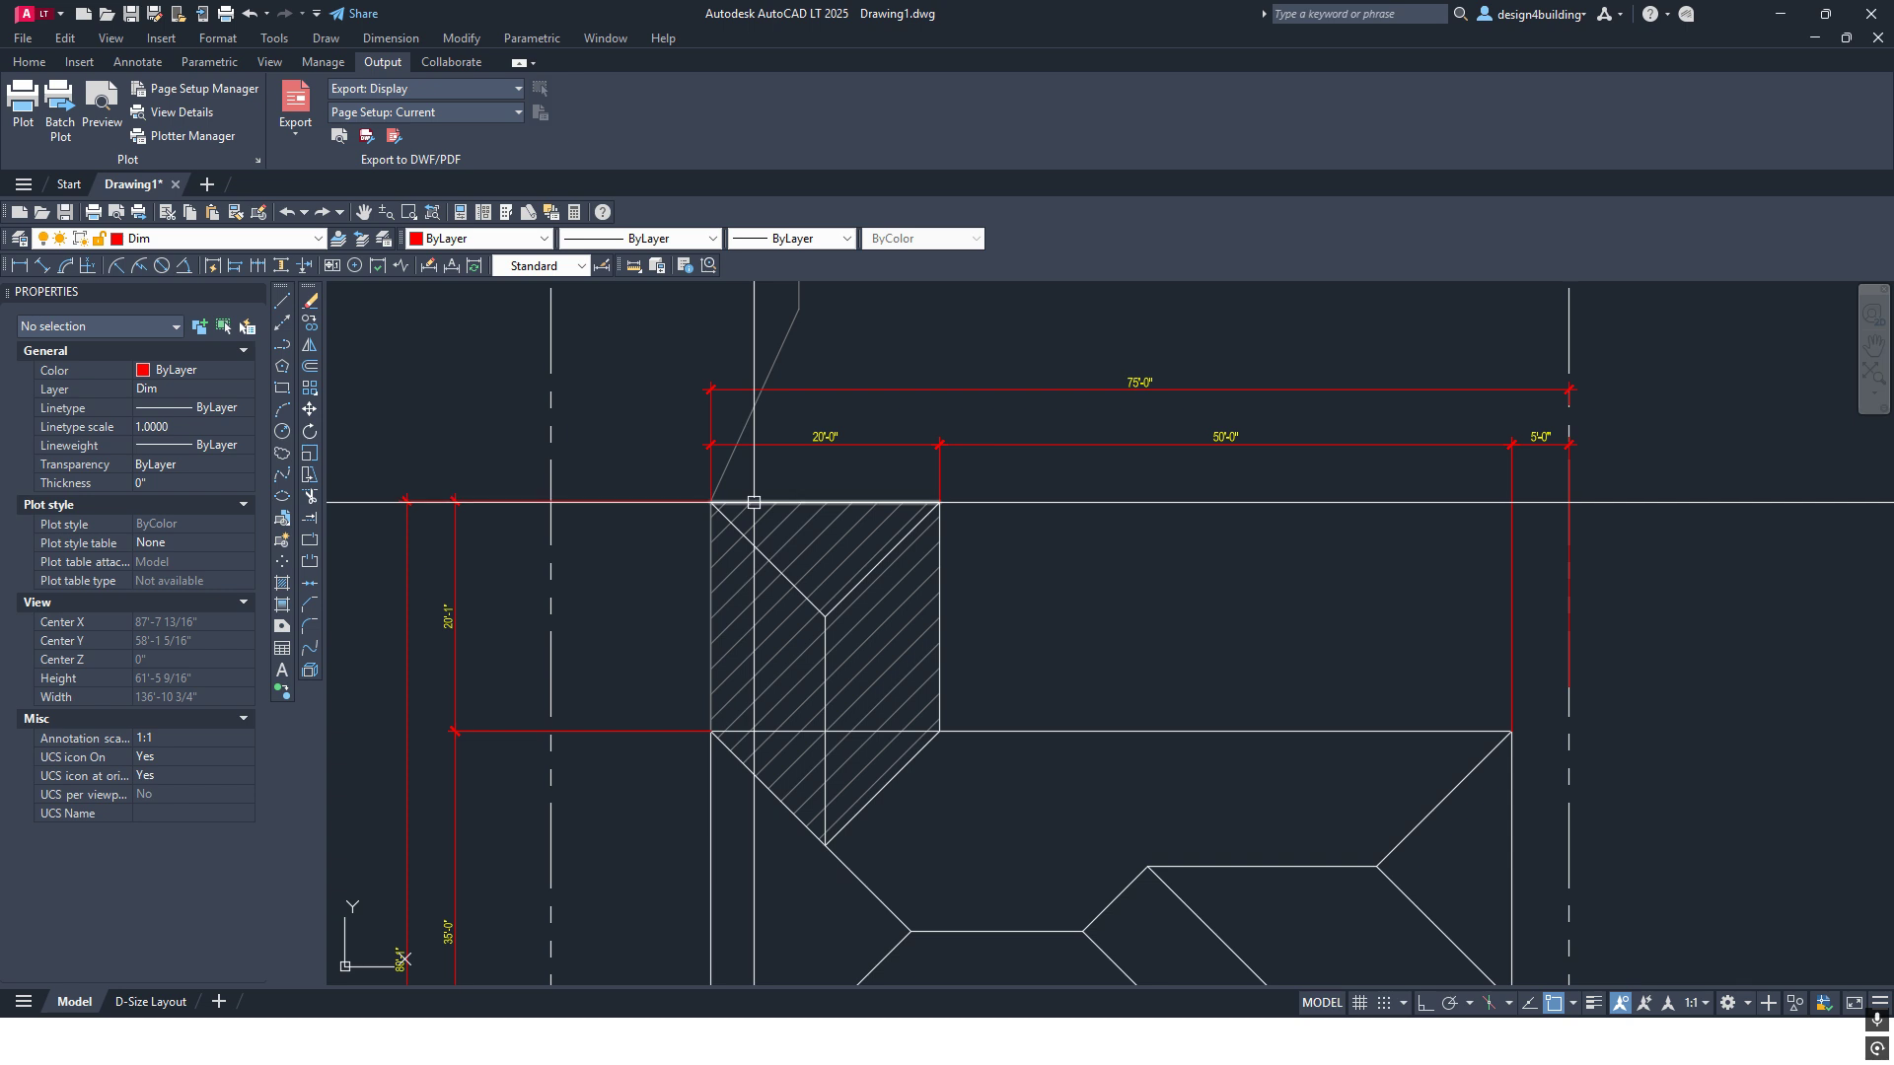
pyautogui.scroll(-4, 754, 501)
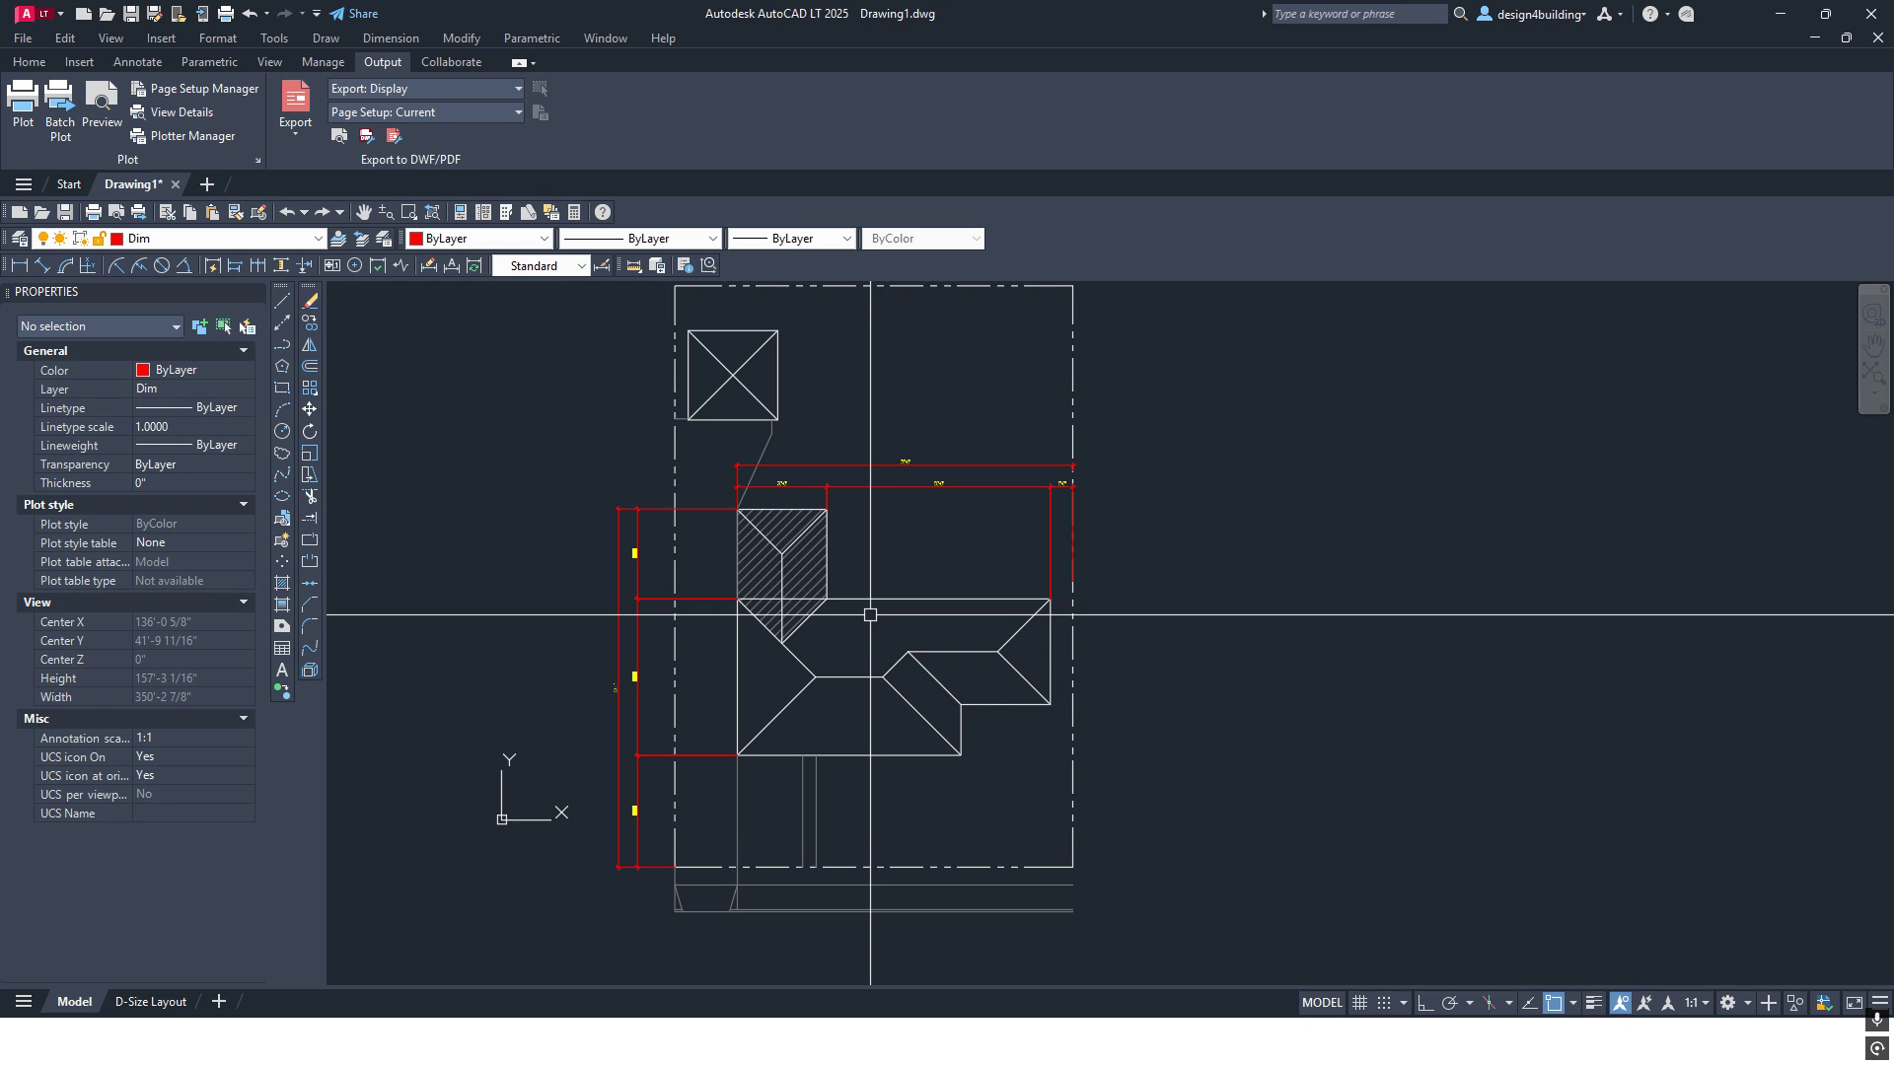
pyautogui.scroll(4, 870, 615)
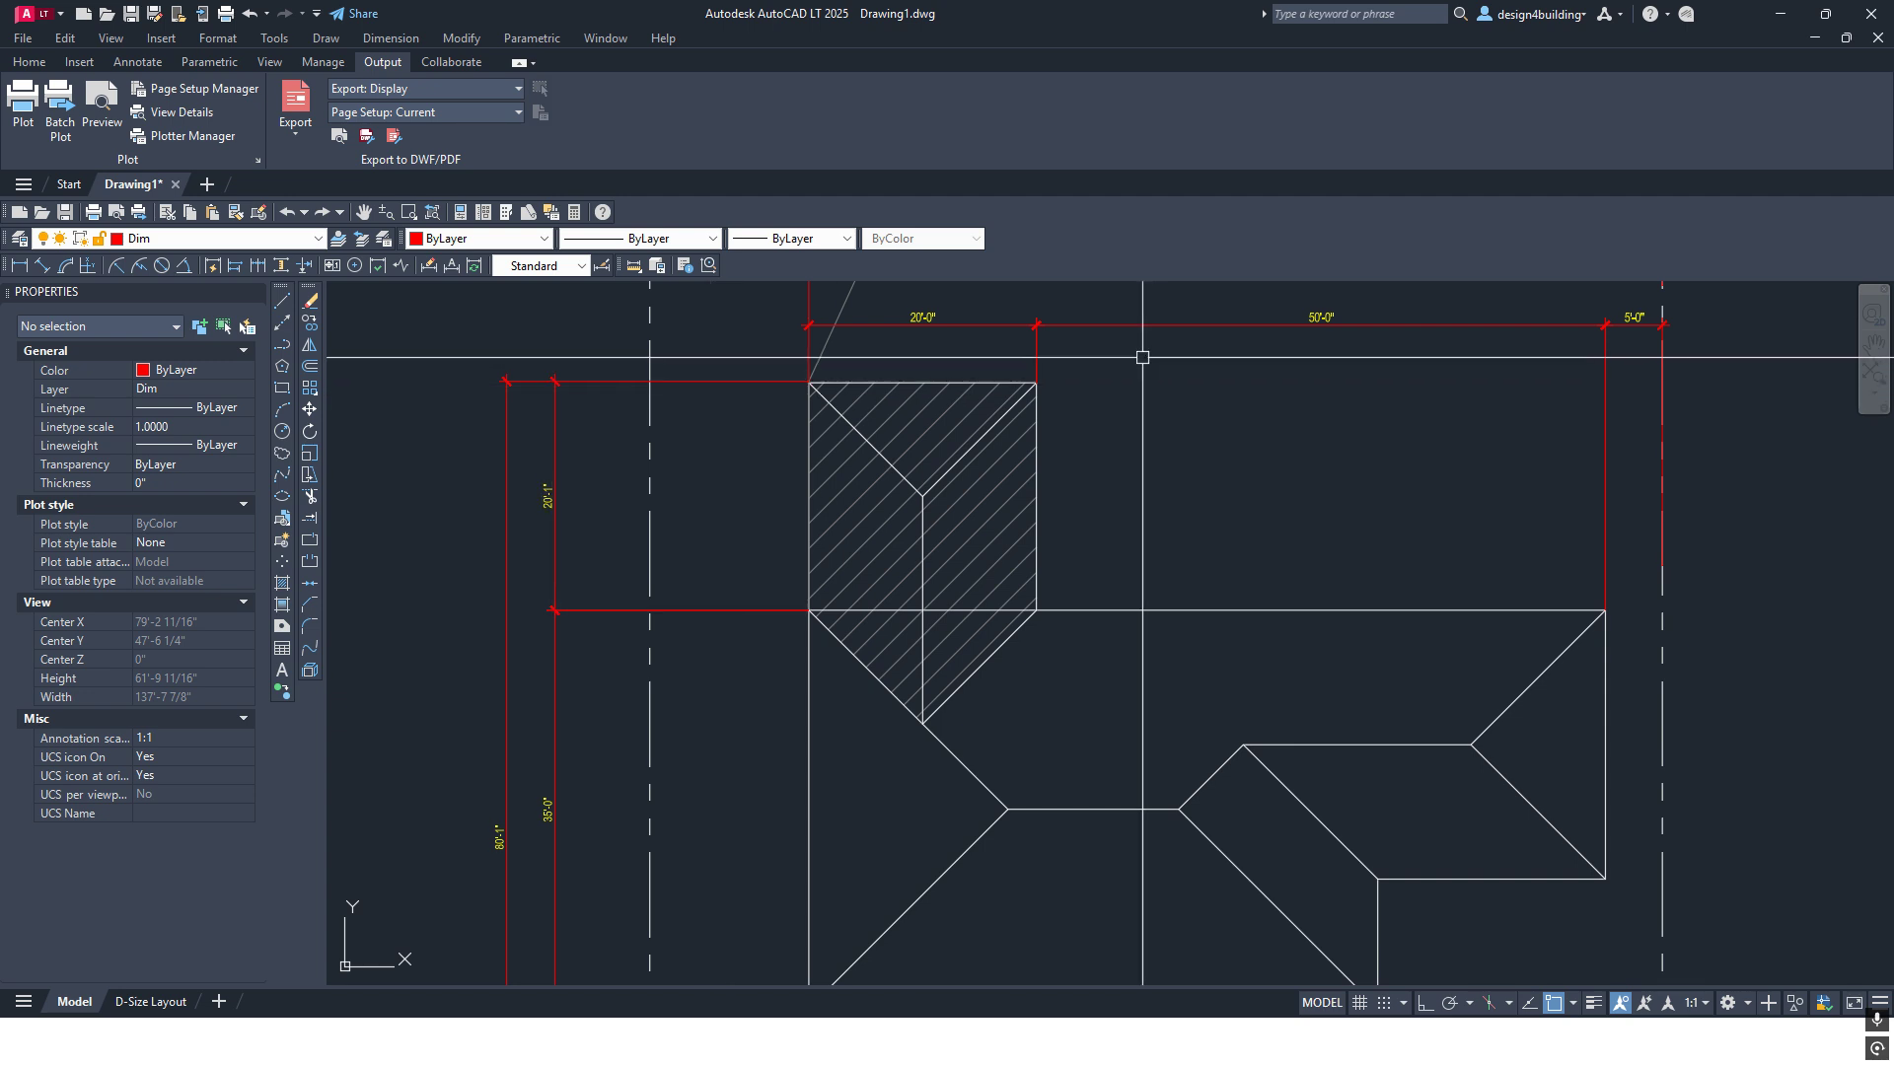
pyautogui.scroll(-2, 1151, 357)
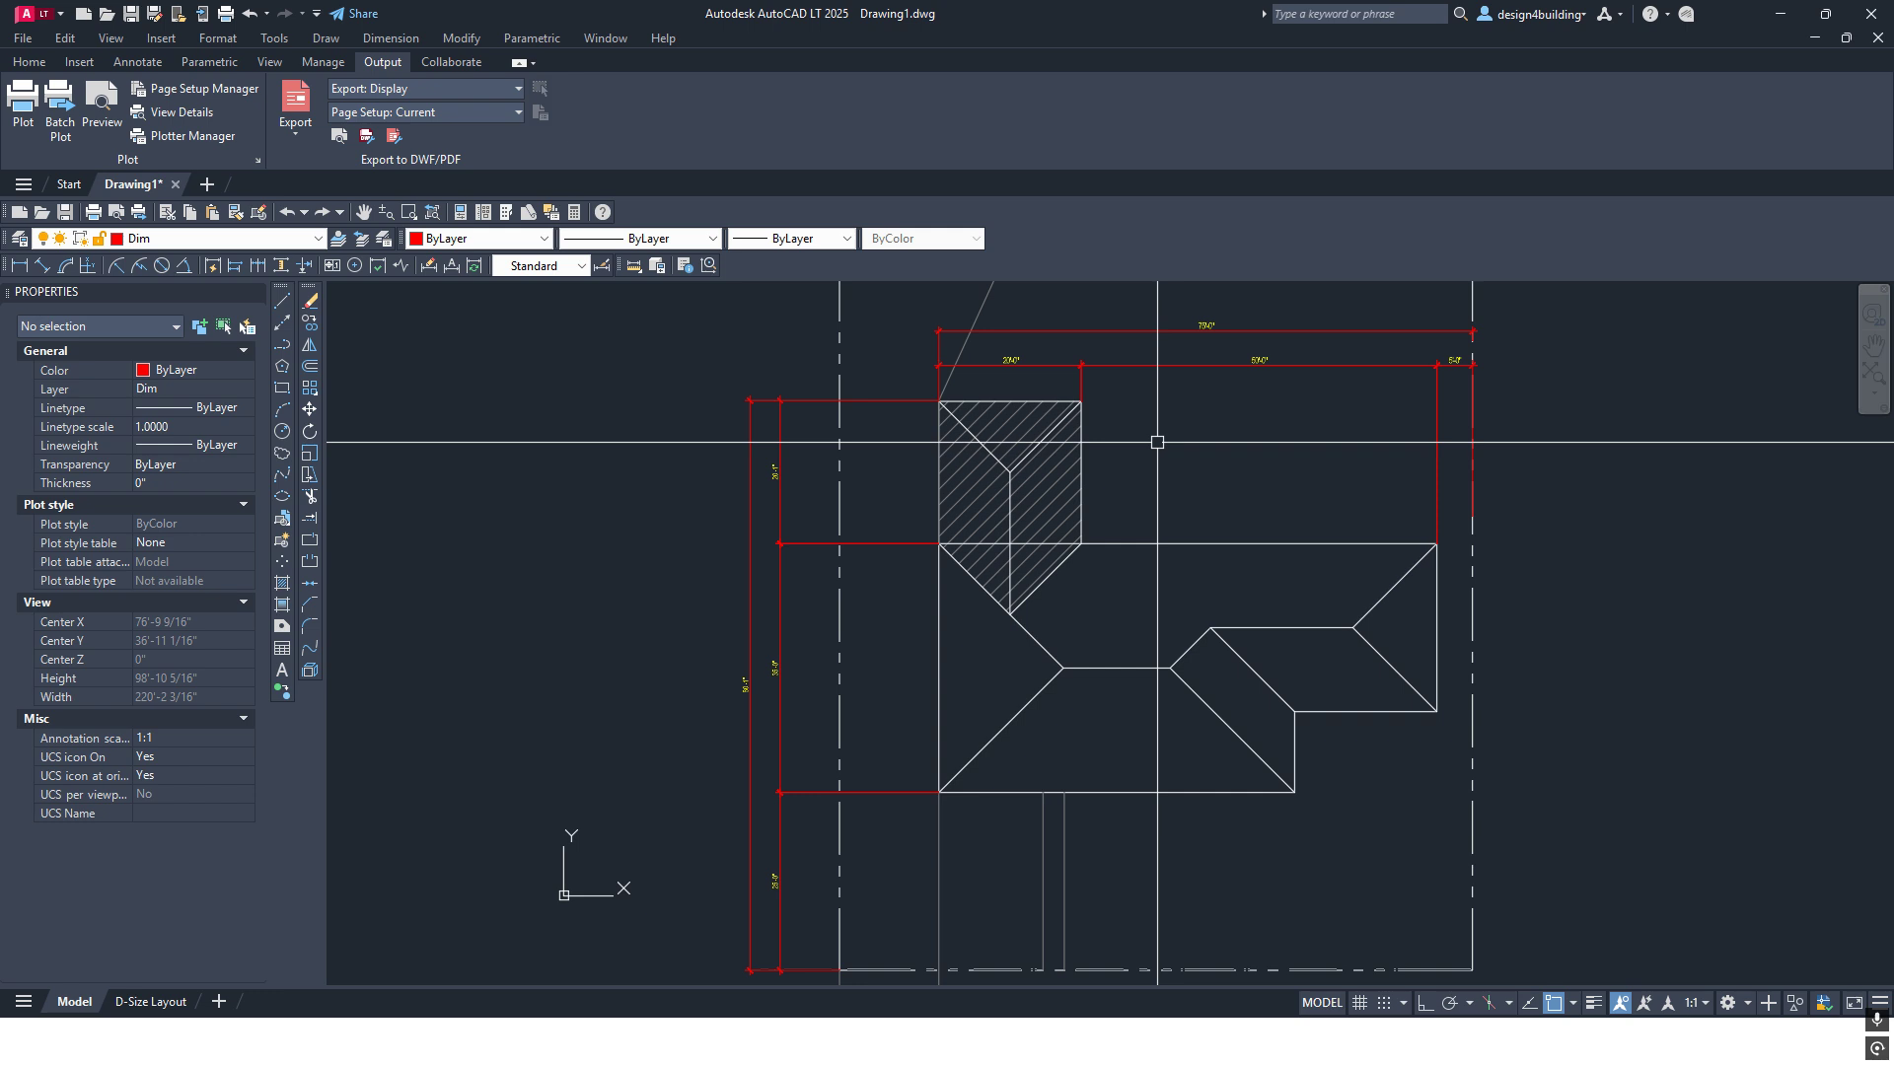
pyautogui.scroll(-1, 1157, 442)
pyautogui.moveTo(1014, 554)
pyautogui.mouseDown(button='middle')
pyautogui.moveTo(938, 668)
pyautogui.moveTo(879, 702)
pyautogui.mouseUp(button='middle')
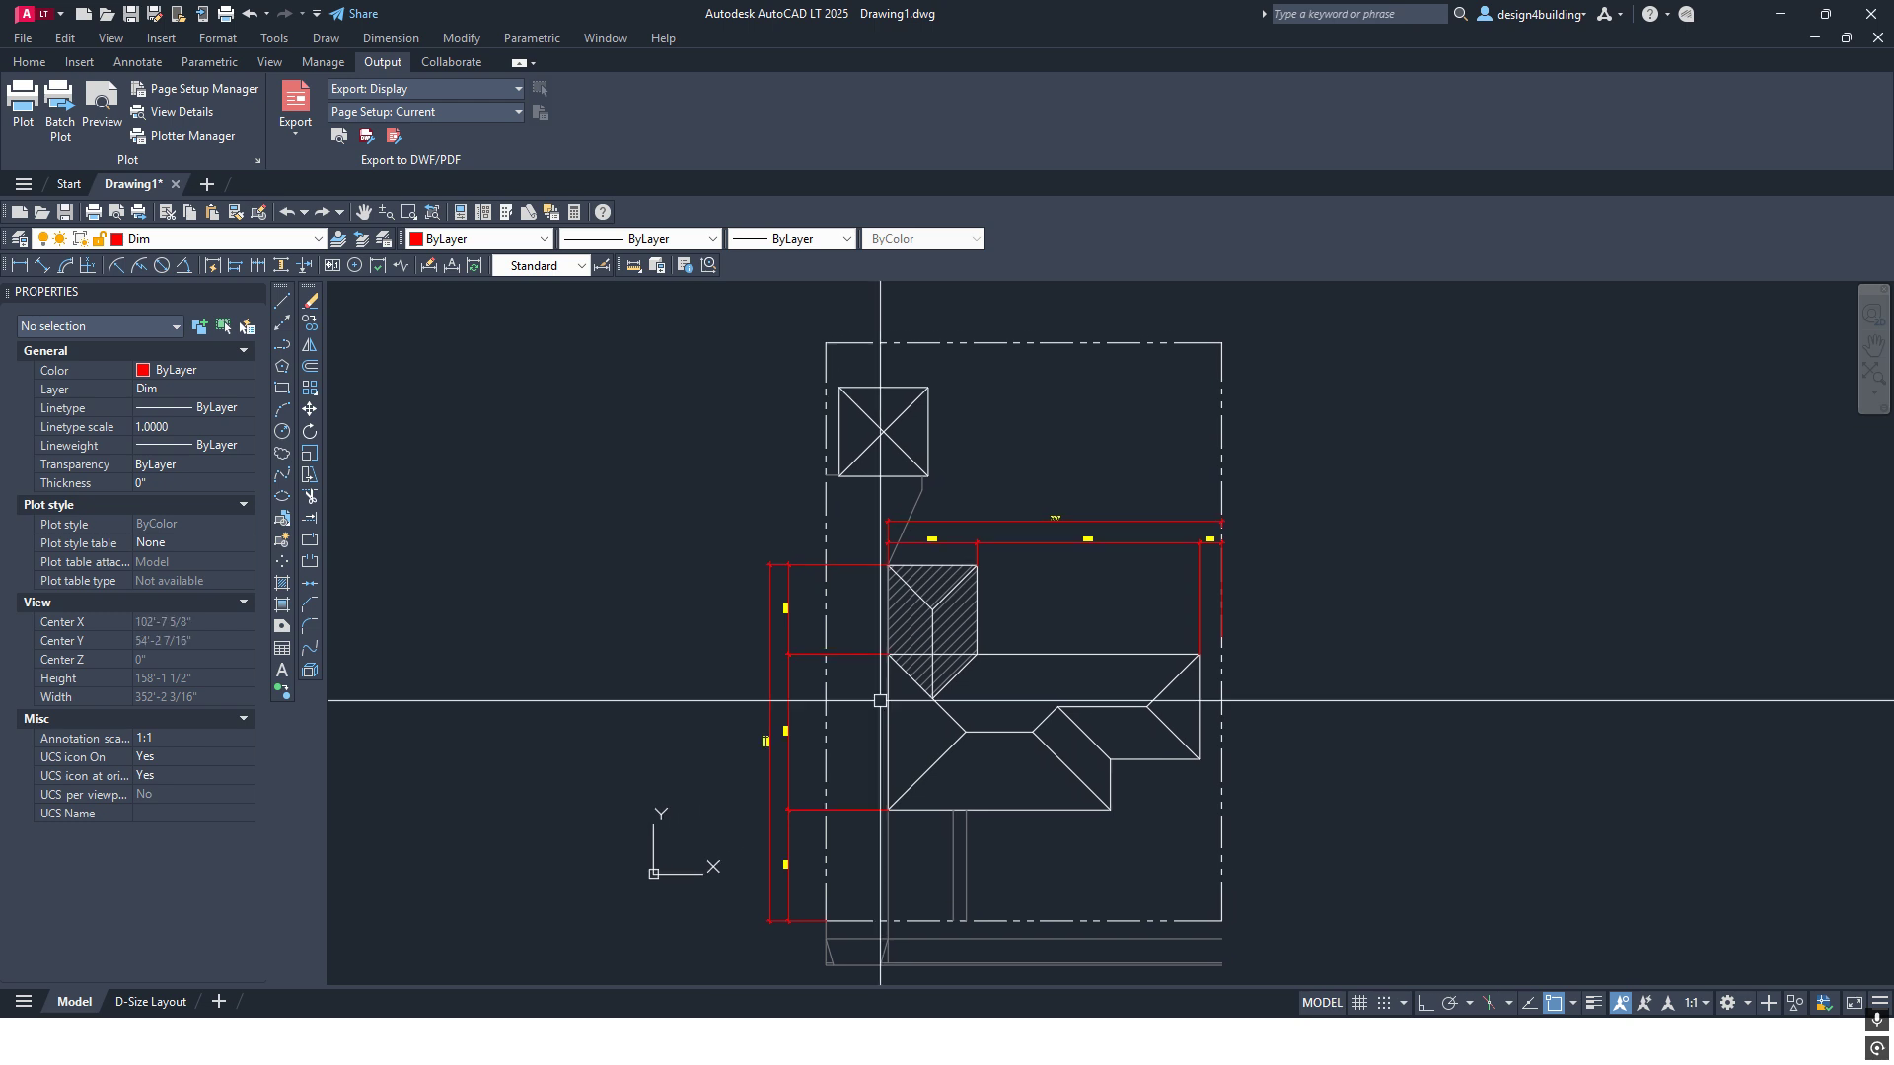
# Examine the text of the overall horizontal dimension and of the house-width dimension in front of it up close
pyautogui.scroll(1, 1058, 539)
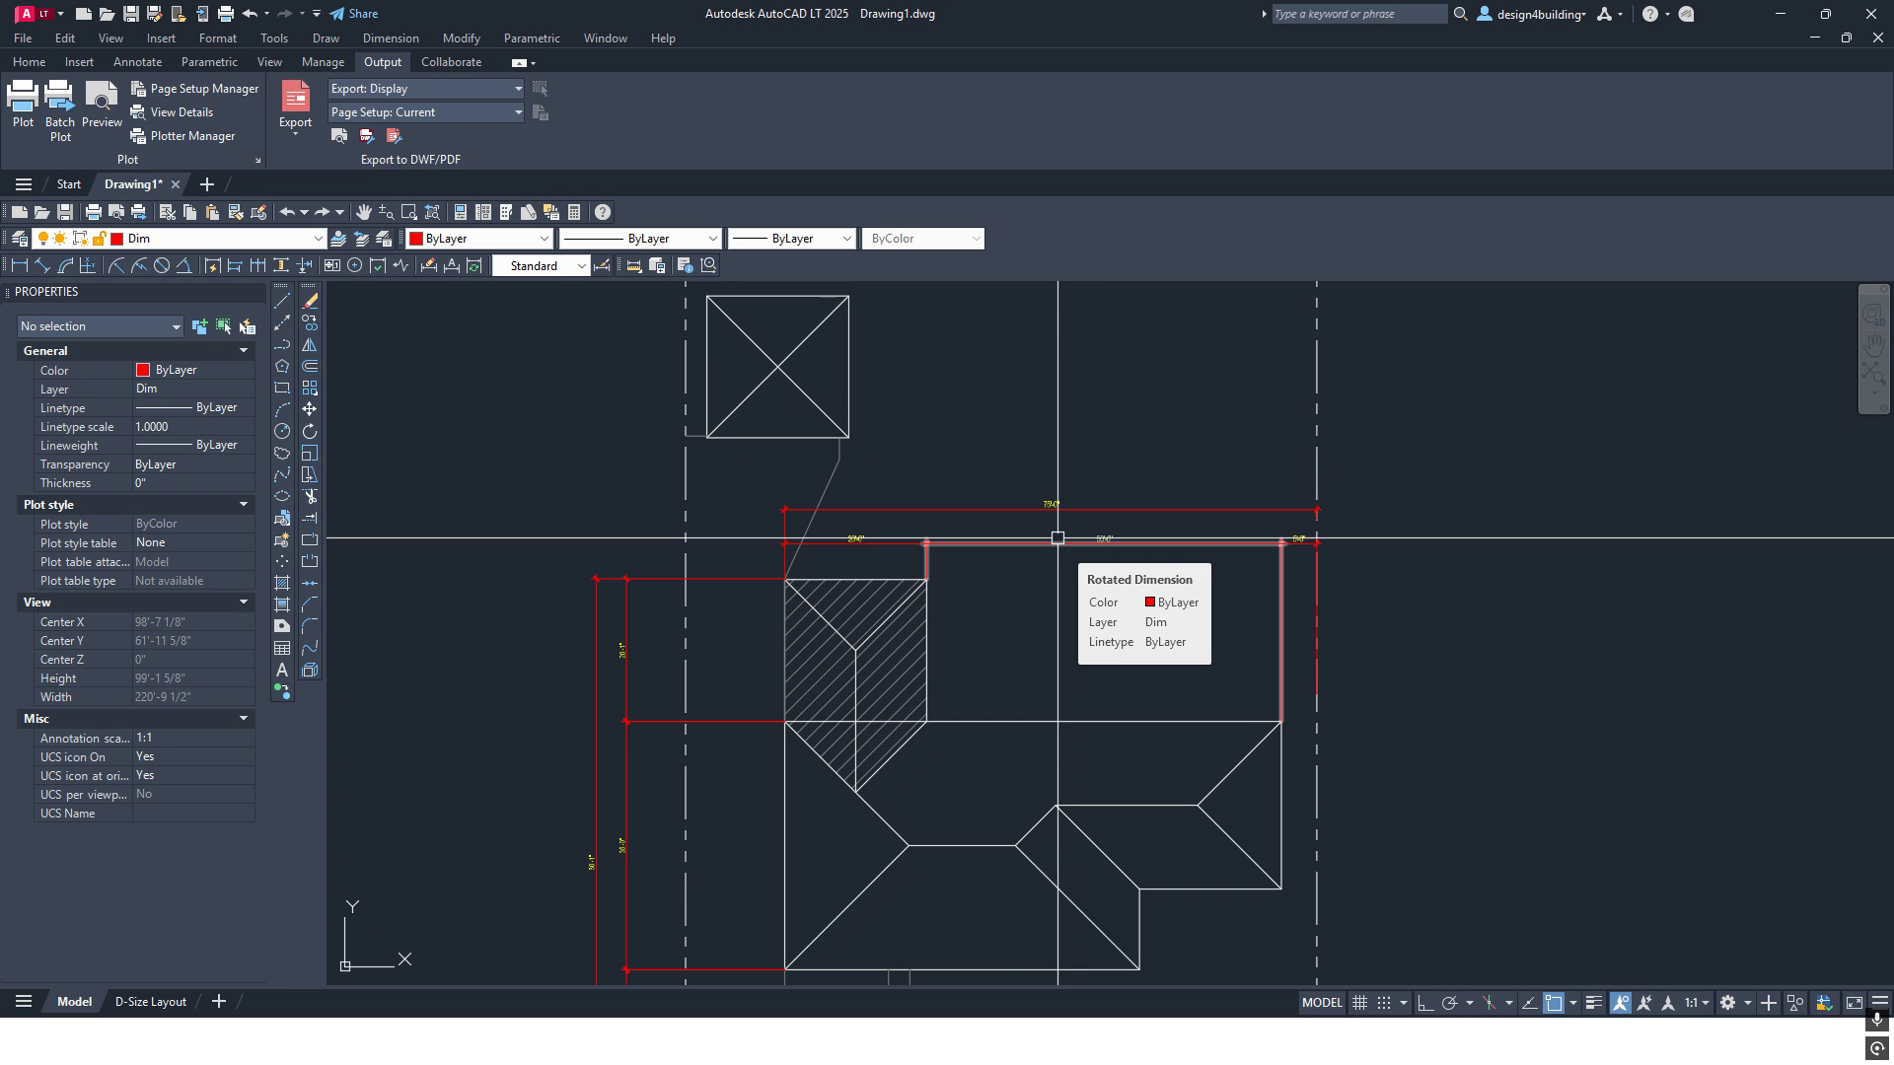
pyautogui.scroll(8, 1057, 537)
pyautogui.moveTo(1050, 525); pyautogui.dragTo(995, 664, button='middle')
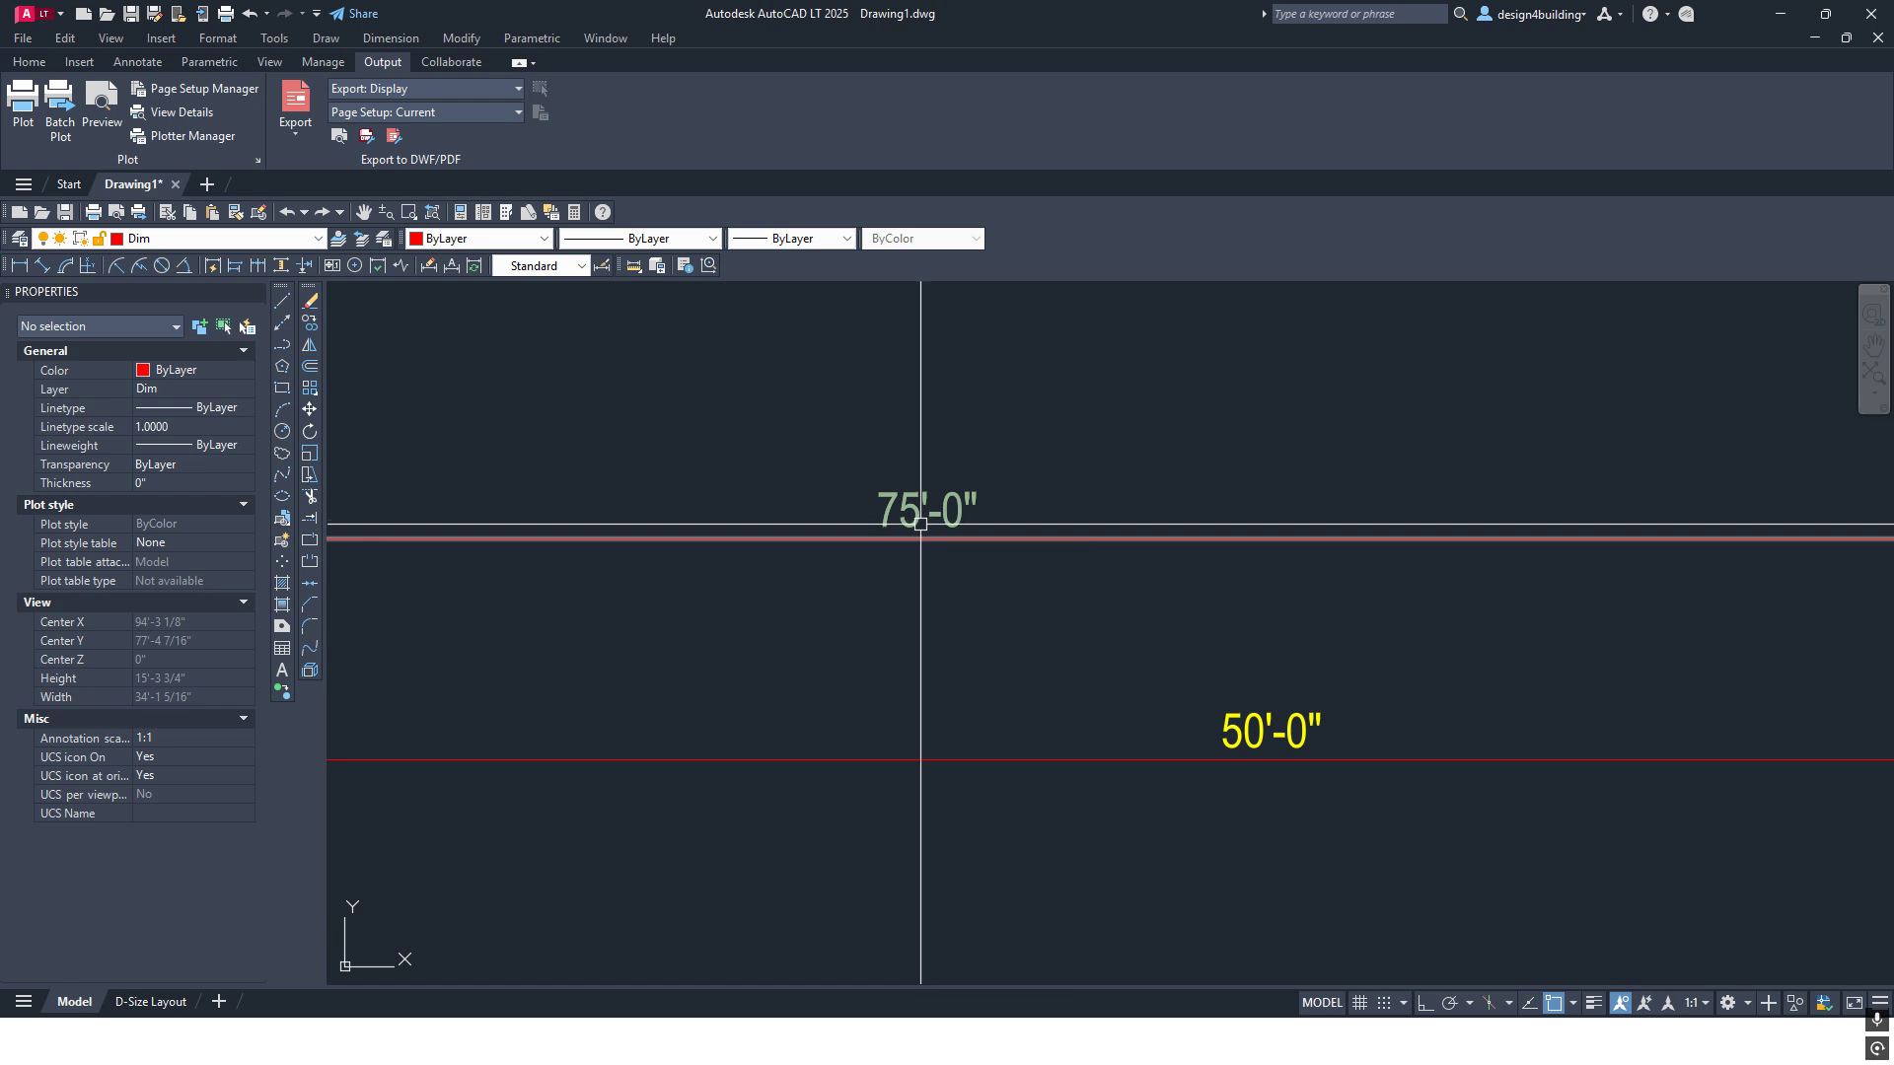
pyautogui.scroll(-2, 920, 523)
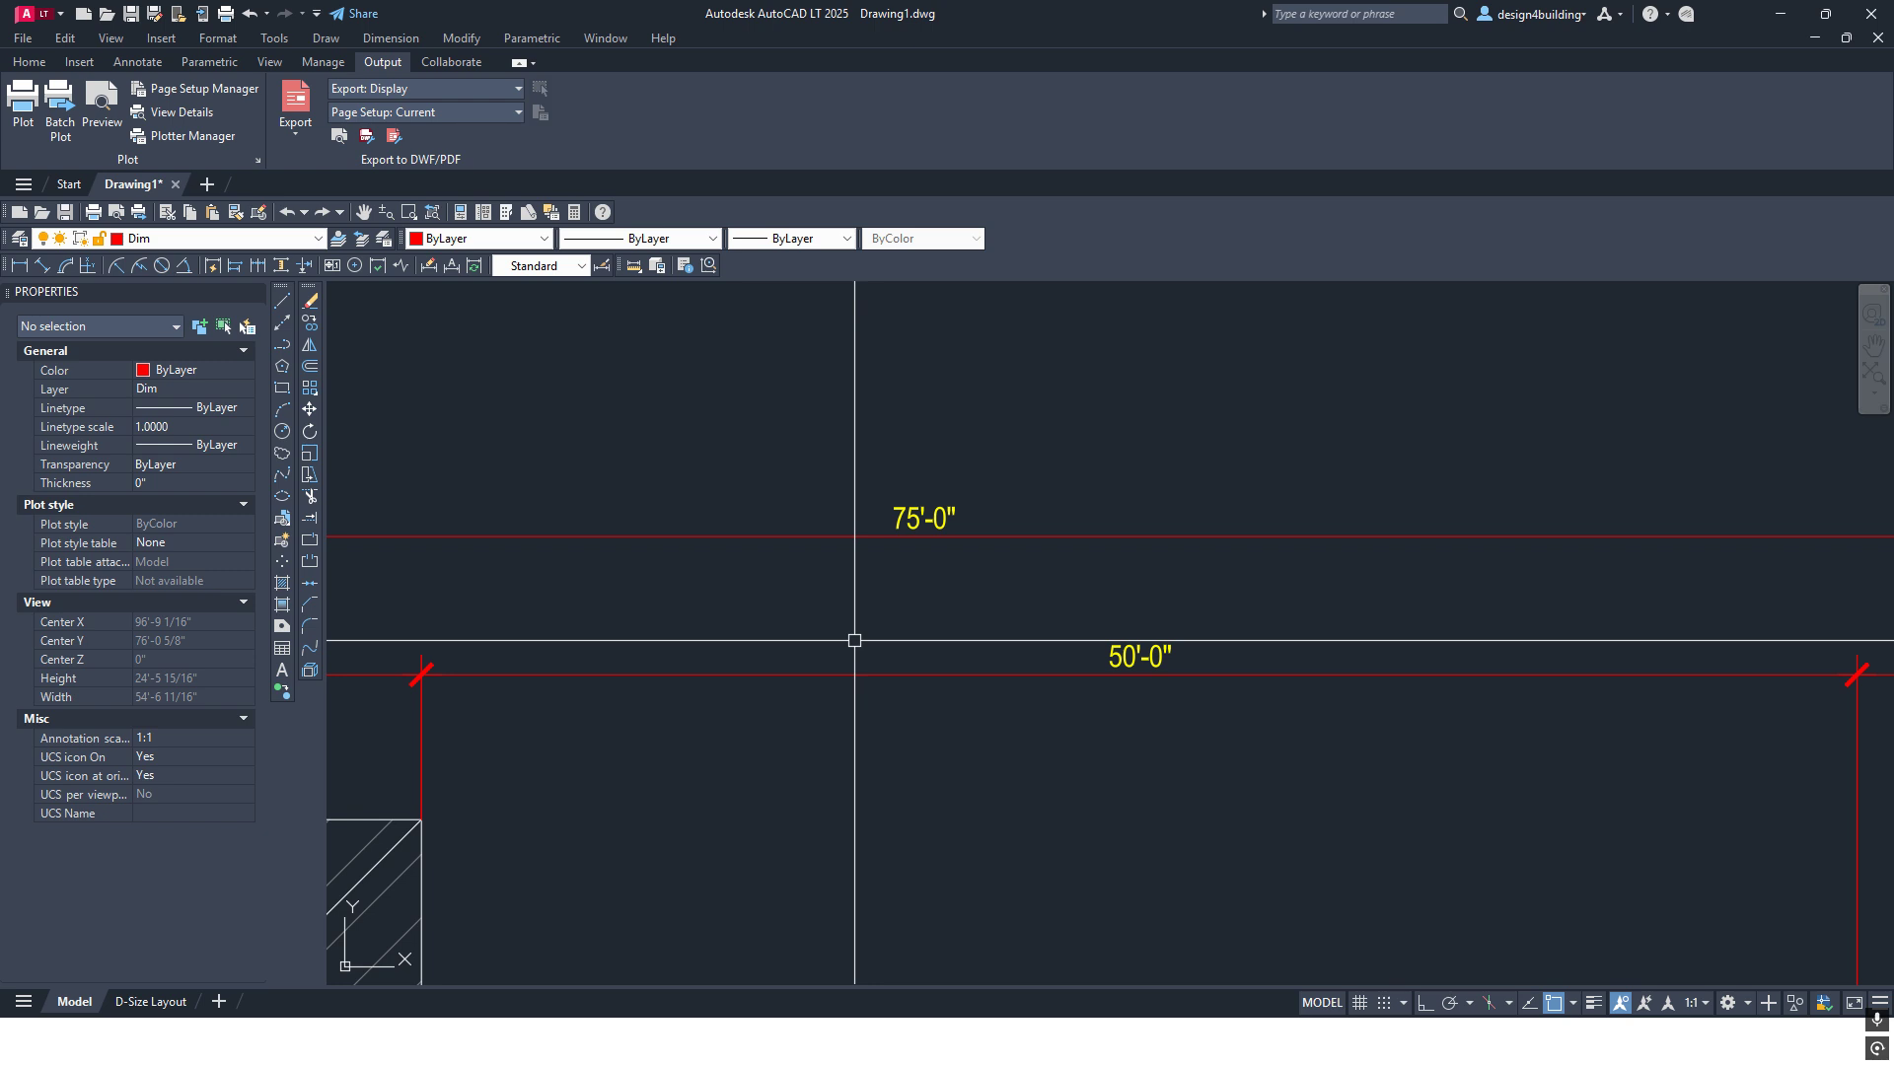
pyautogui.scroll(-5, 855, 640)
pyautogui.moveTo(858, 684); pyautogui.dragTo(921, 533, button='middle')
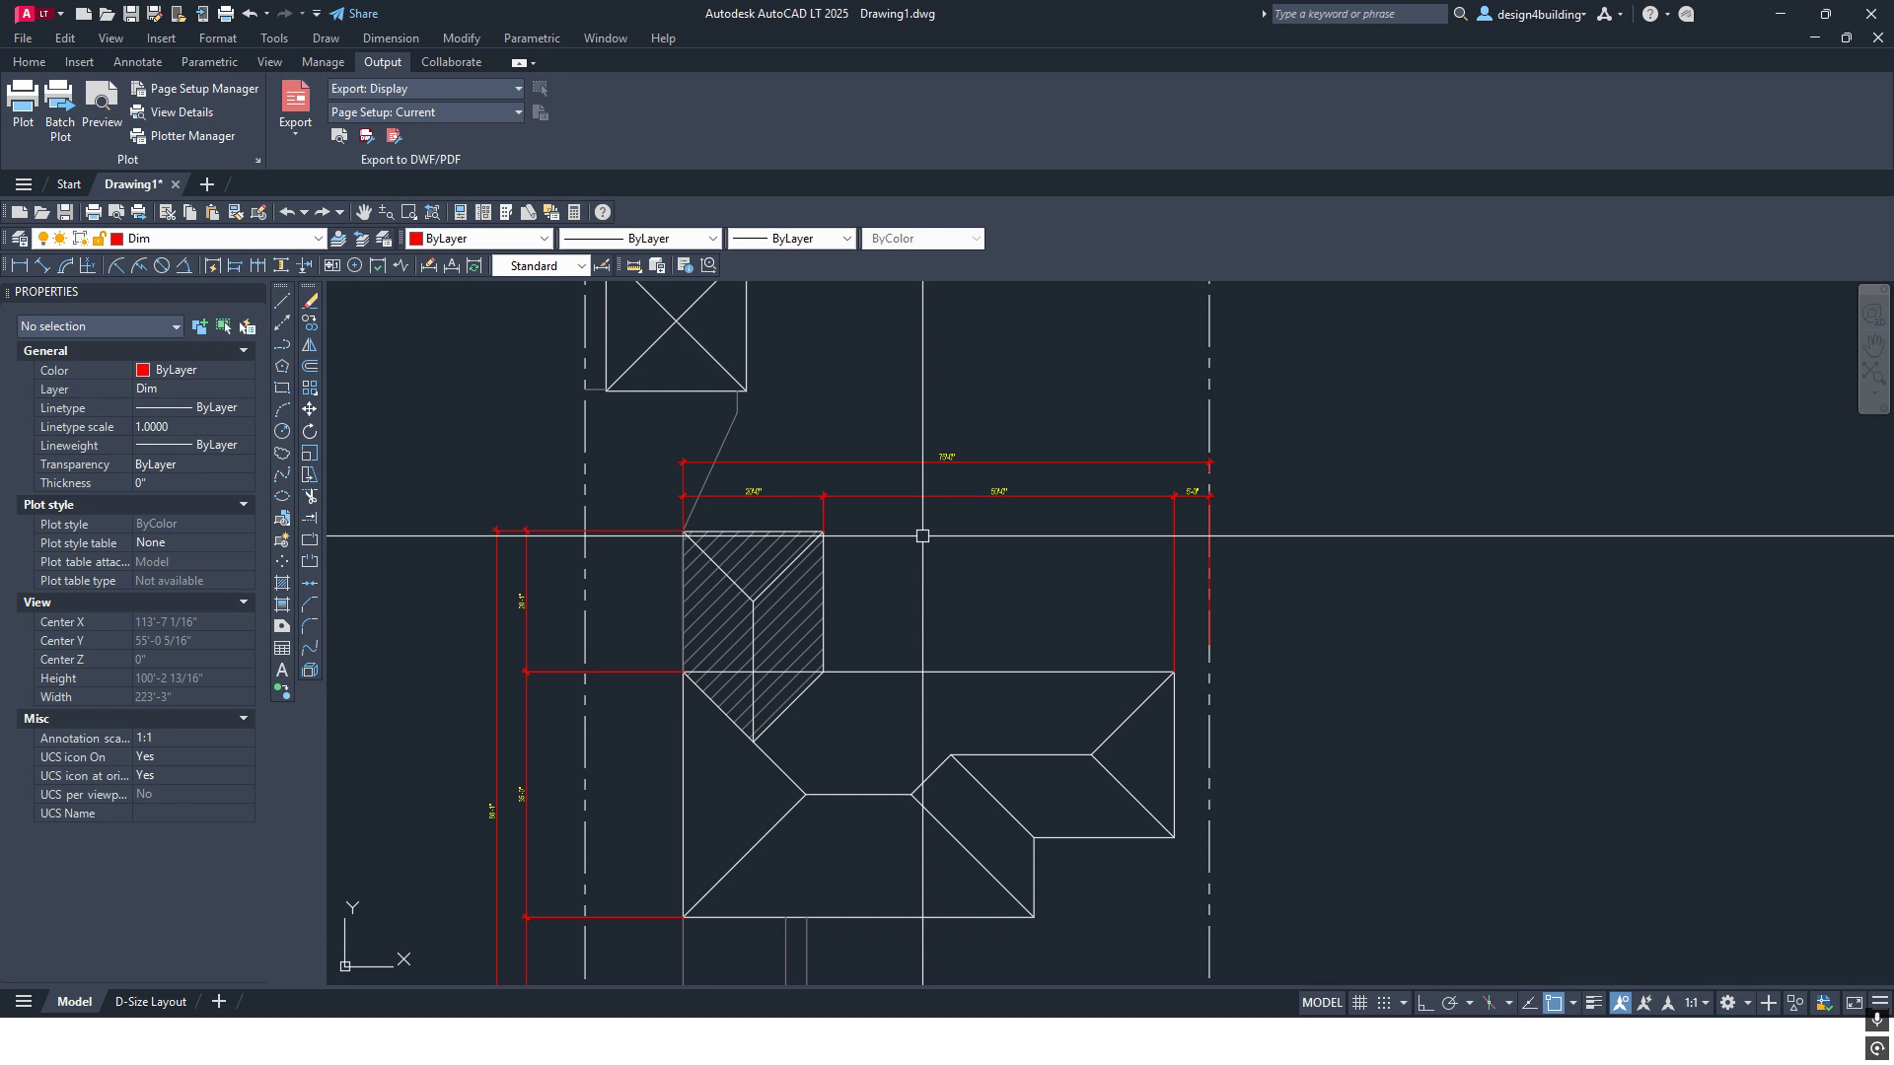
pyautogui.scroll(5, 922, 536)
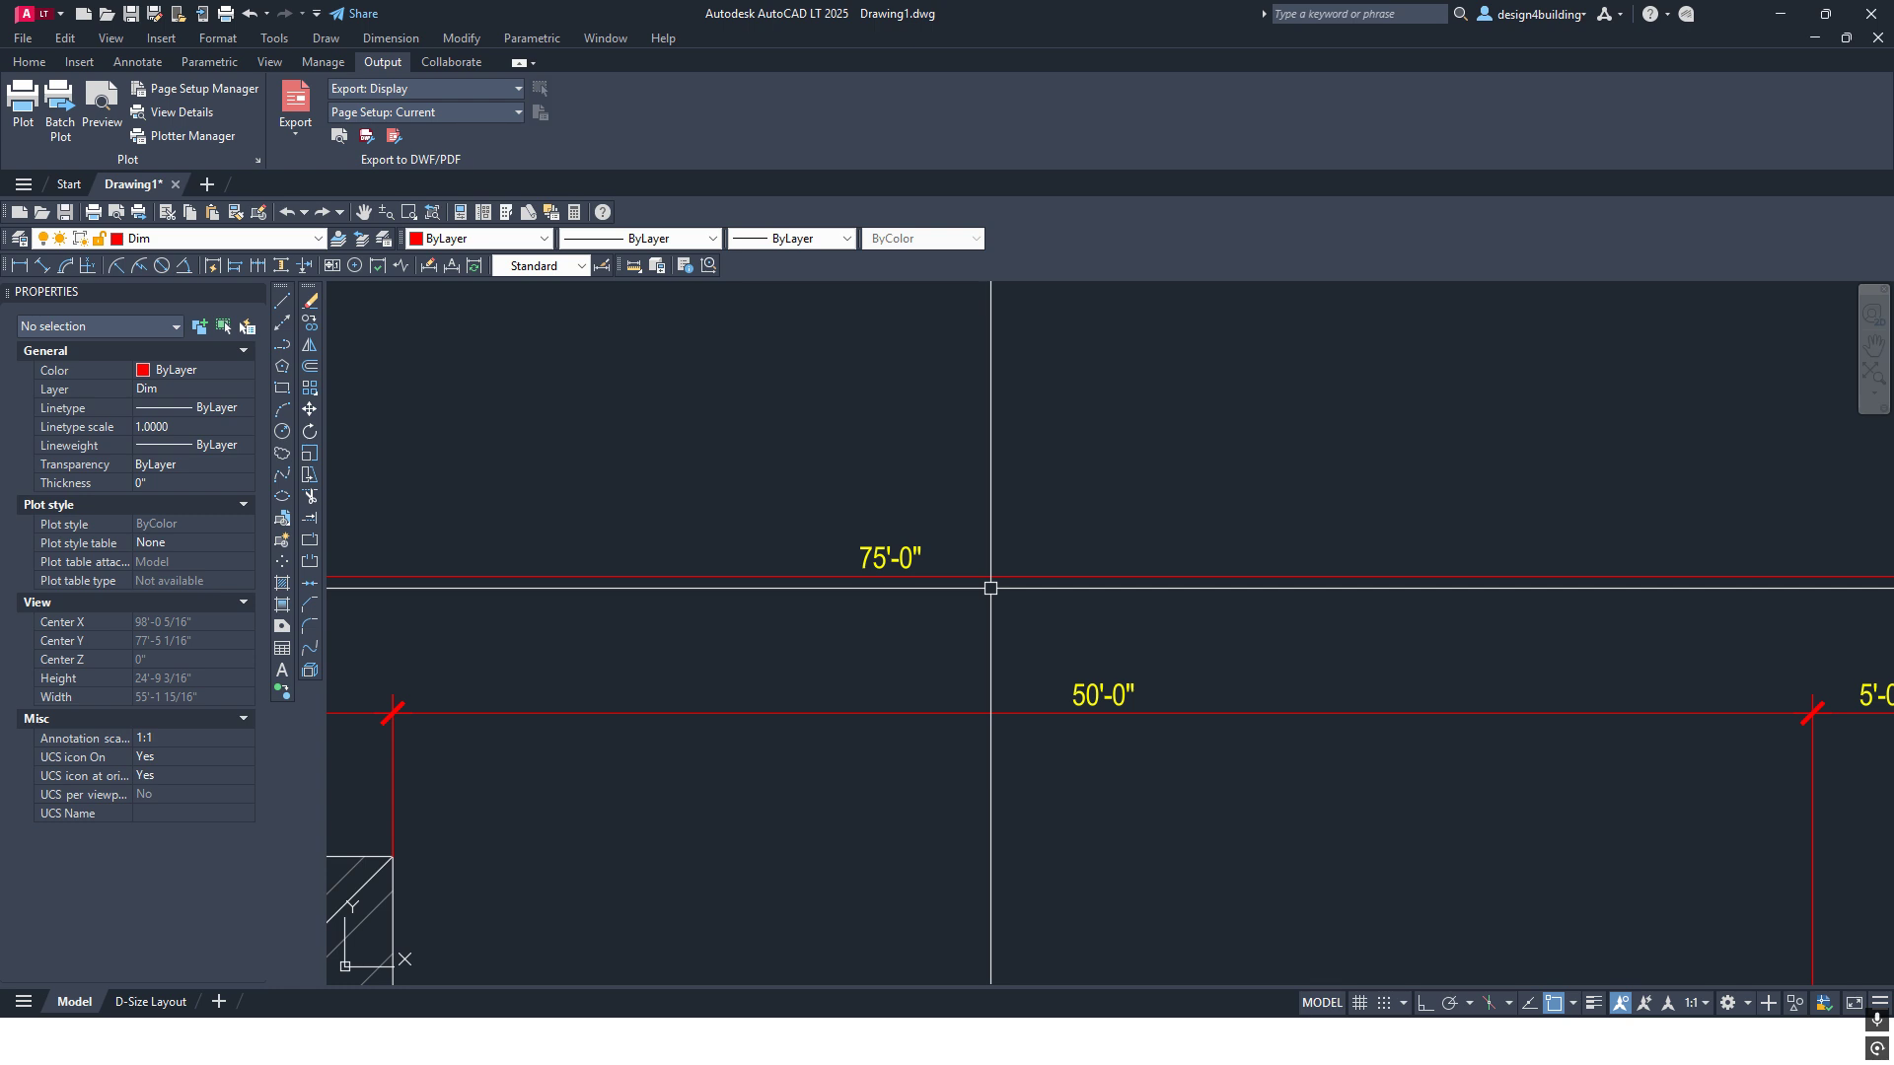
pyautogui.scroll(-4, 990, 588)
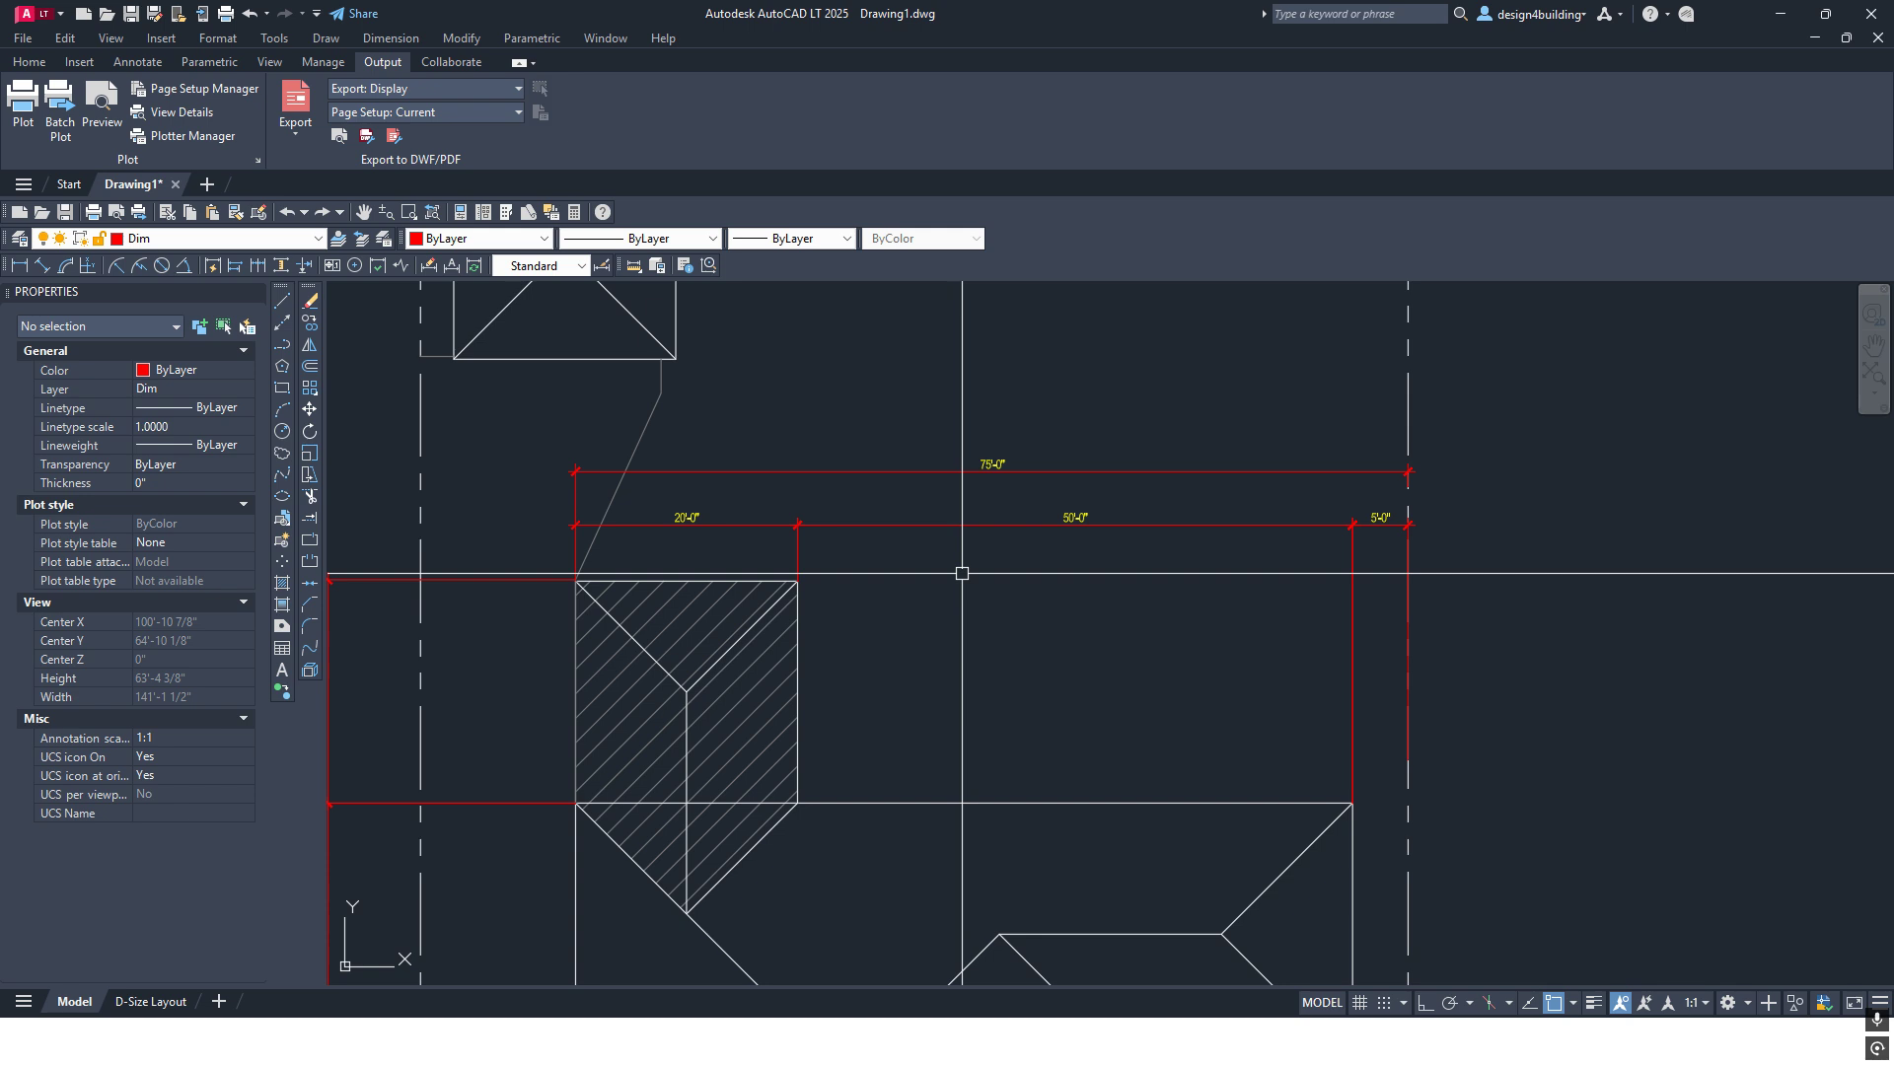
# Review the dimensioned site plan from the property lines and rear outbuilding to the hatched addition and house
pyautogui.moveTo(963, 572); pyautogui.dragTo(1113, 634, button='middle')
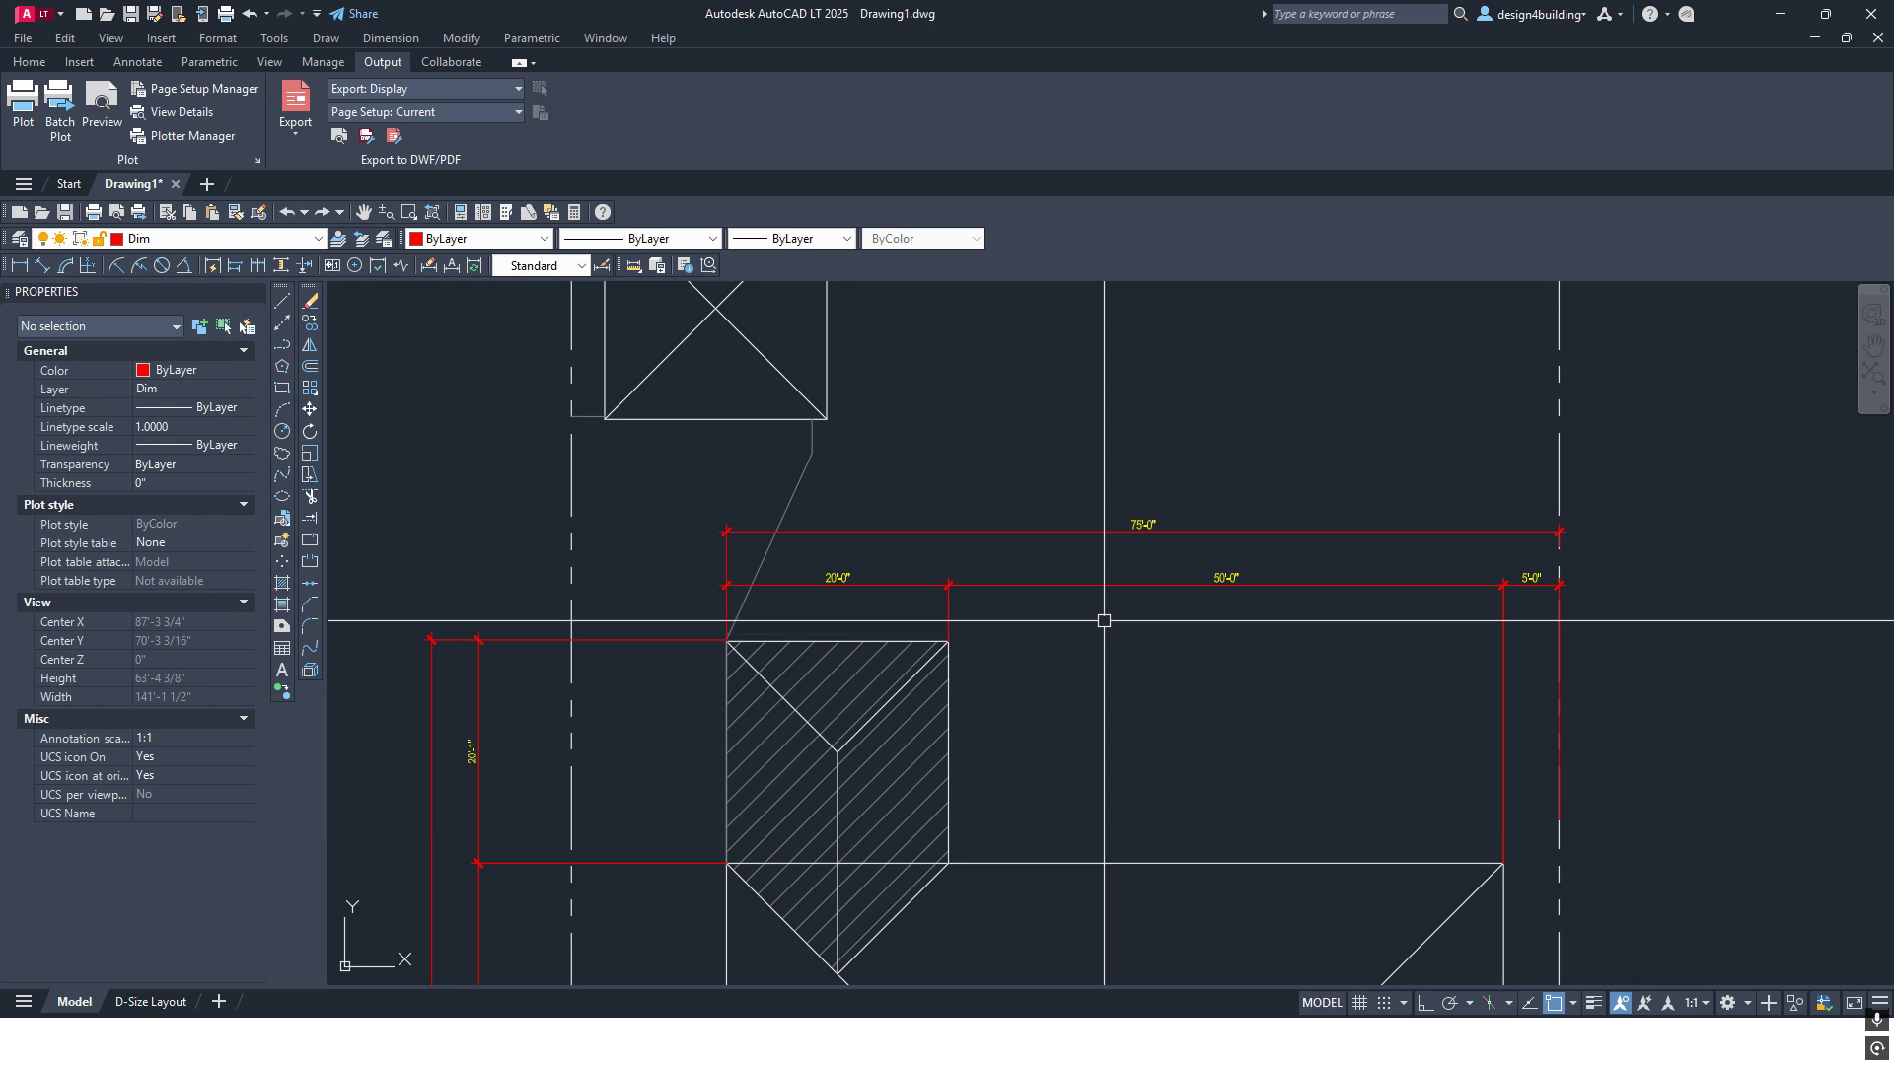
pyautogui.scroll(-1, 1101, 620)
pyautogui.moveTo(1083, 607); pyautogui.dragTo(1045, 539, button='middle')
pyautogui.scroll(-1, 1044, 540)
pyautogui.moveTo(975, 620); pyautogui.dragTo(973, 587, button='middle')
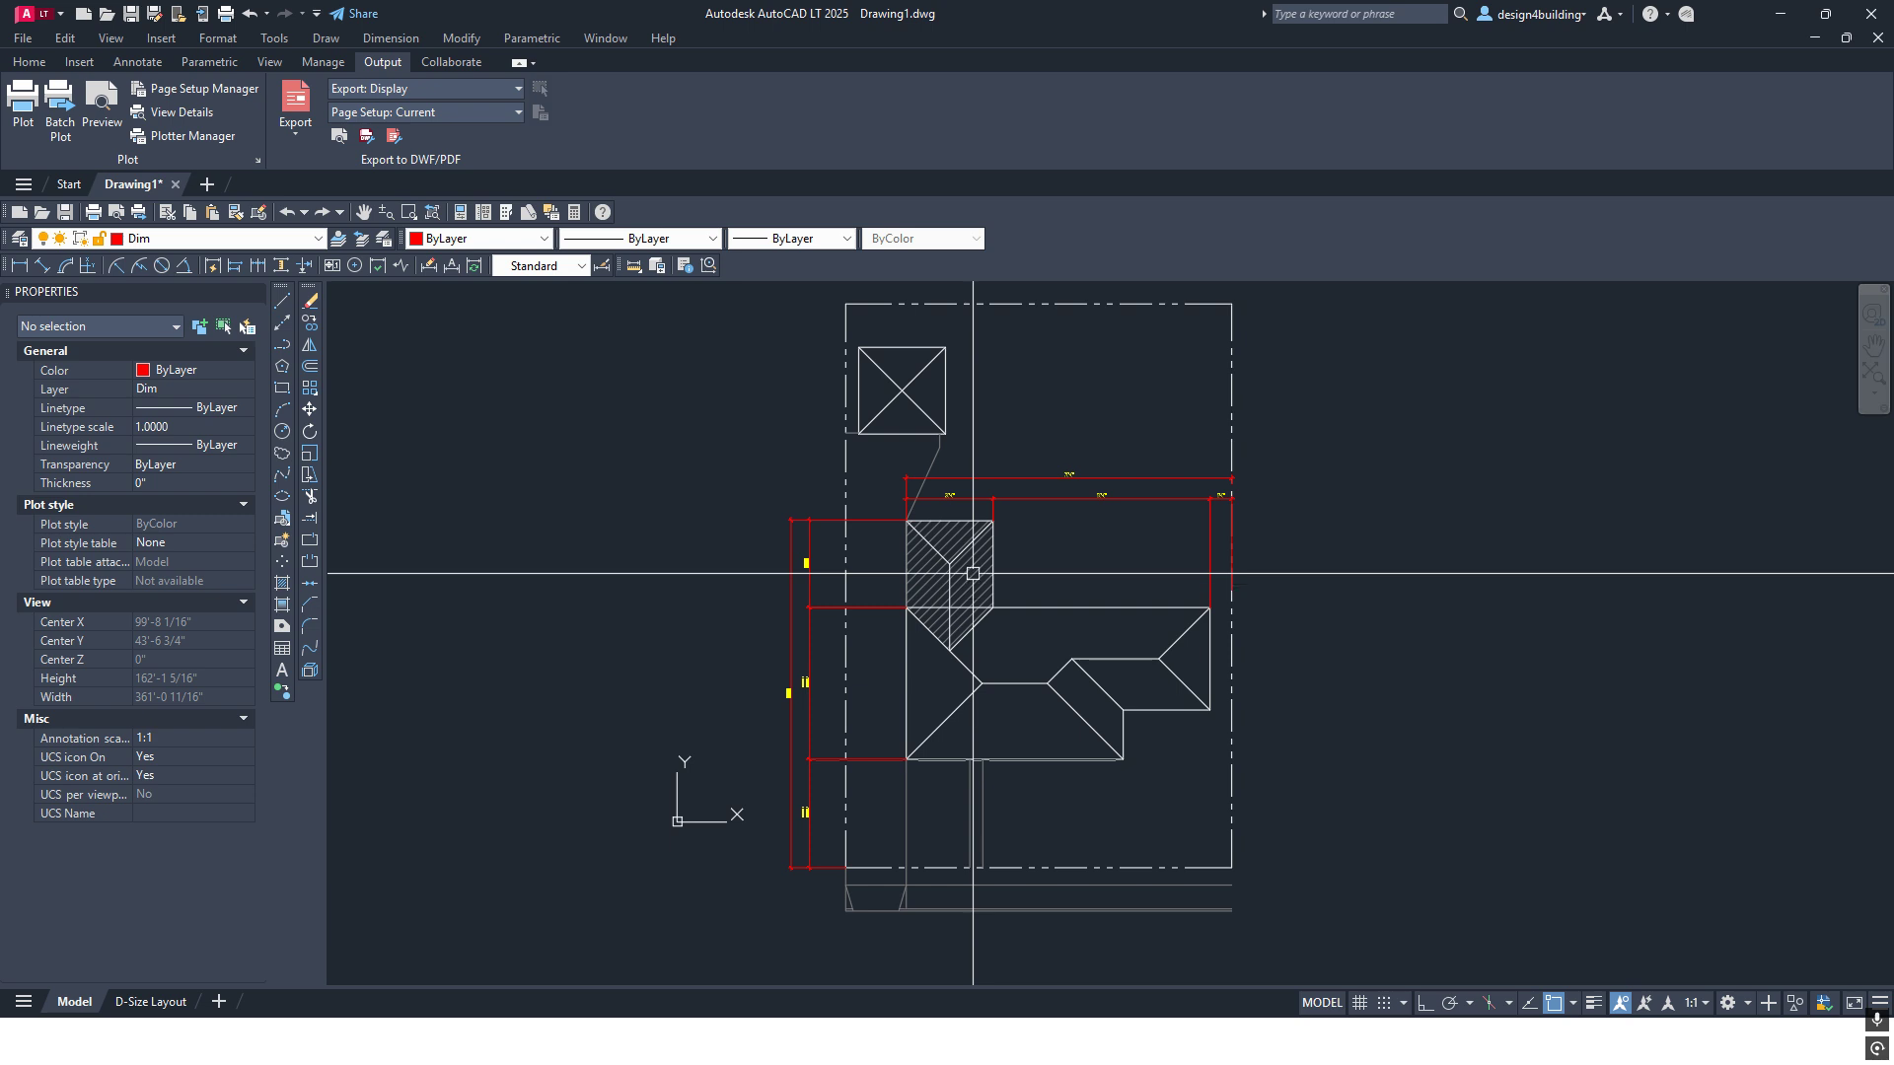
pyautogui.scroll(5, 974, 552)
pyautogui.scroll(-4, 867, 563)
pyautogui.scroll(1, 847, 394)
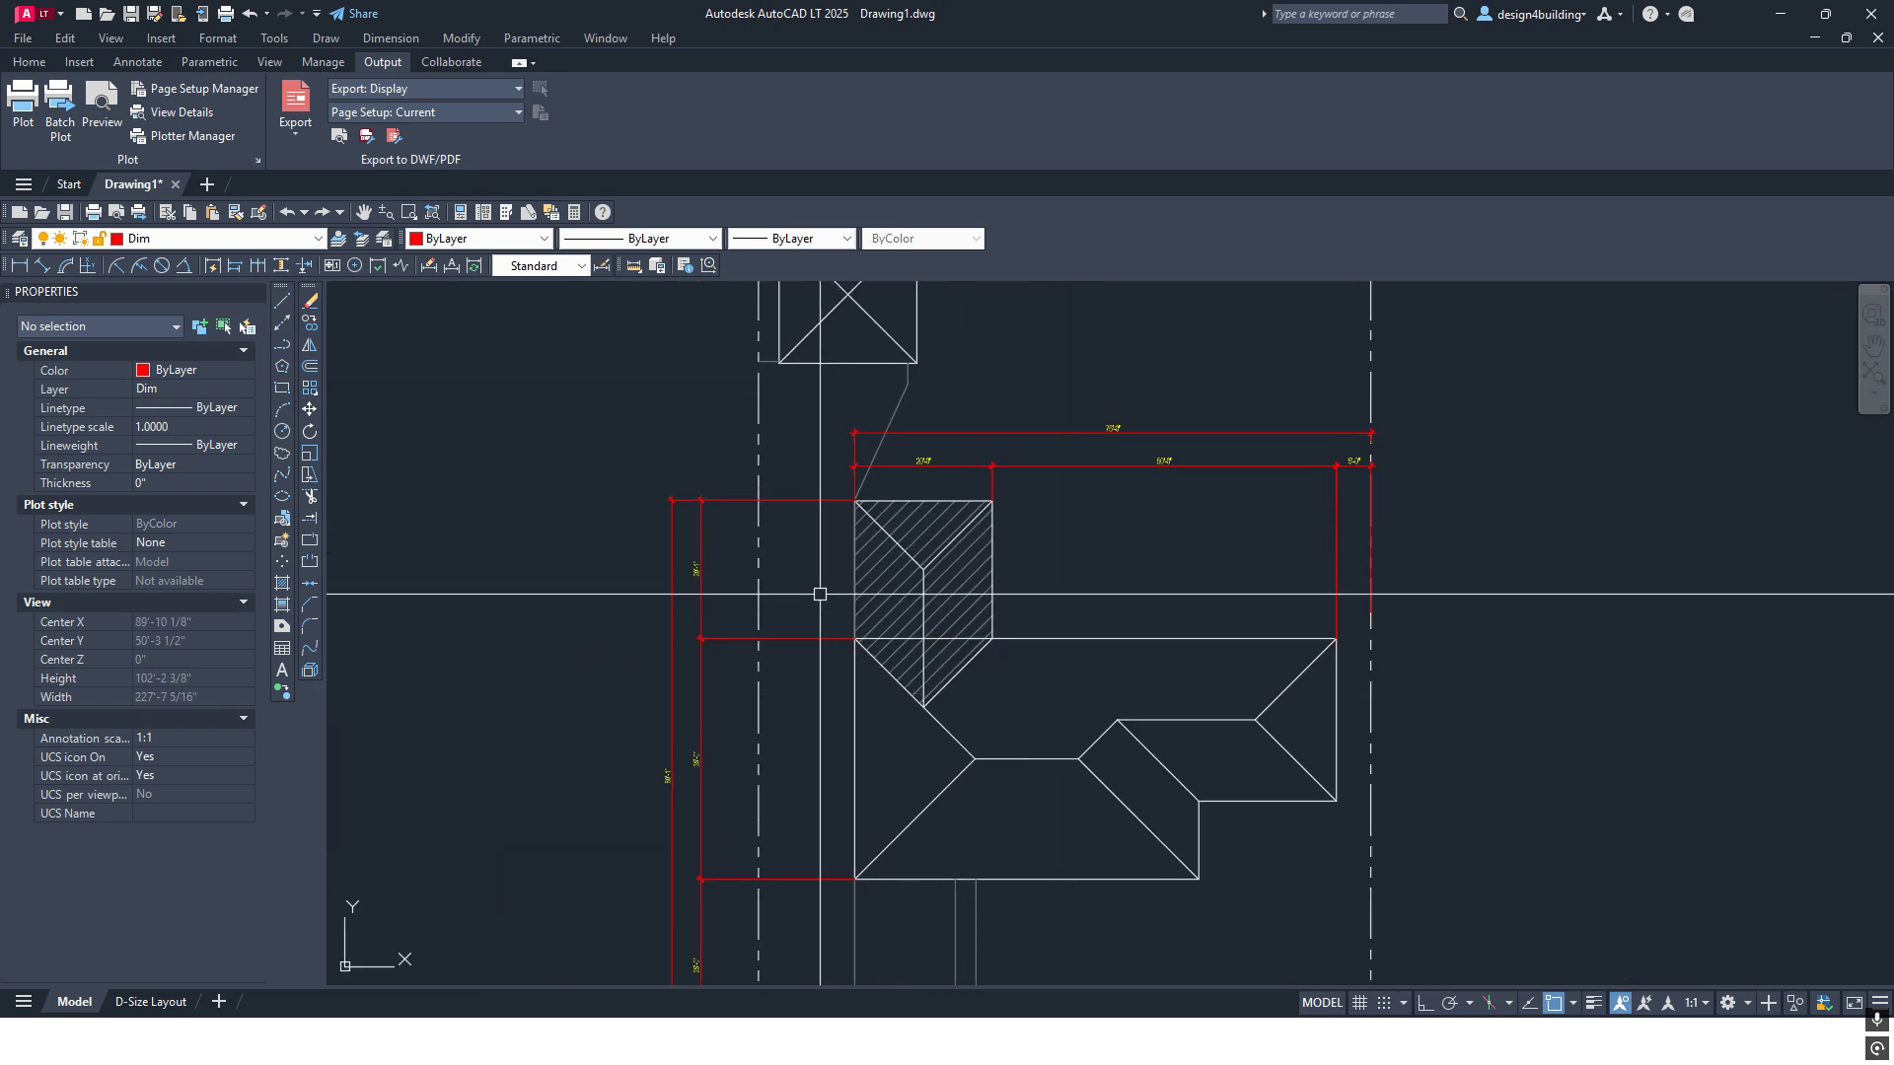